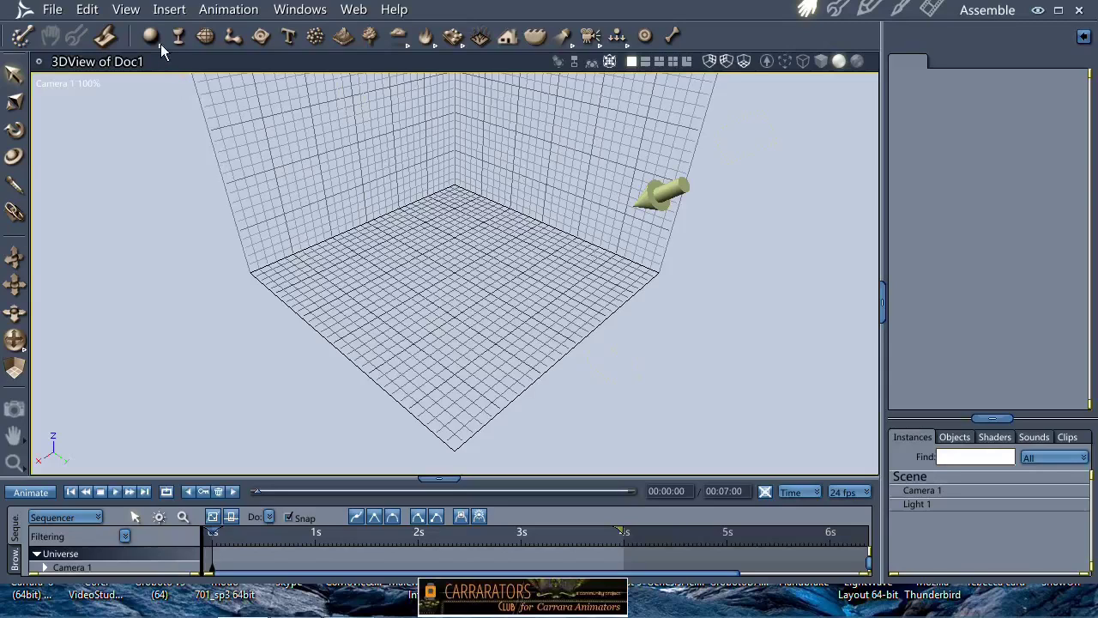
- Insert a cube at the centre of the floor grid and reshape it into a wide, thin slab lying at floor level
drag(160, 46, 458, 283)
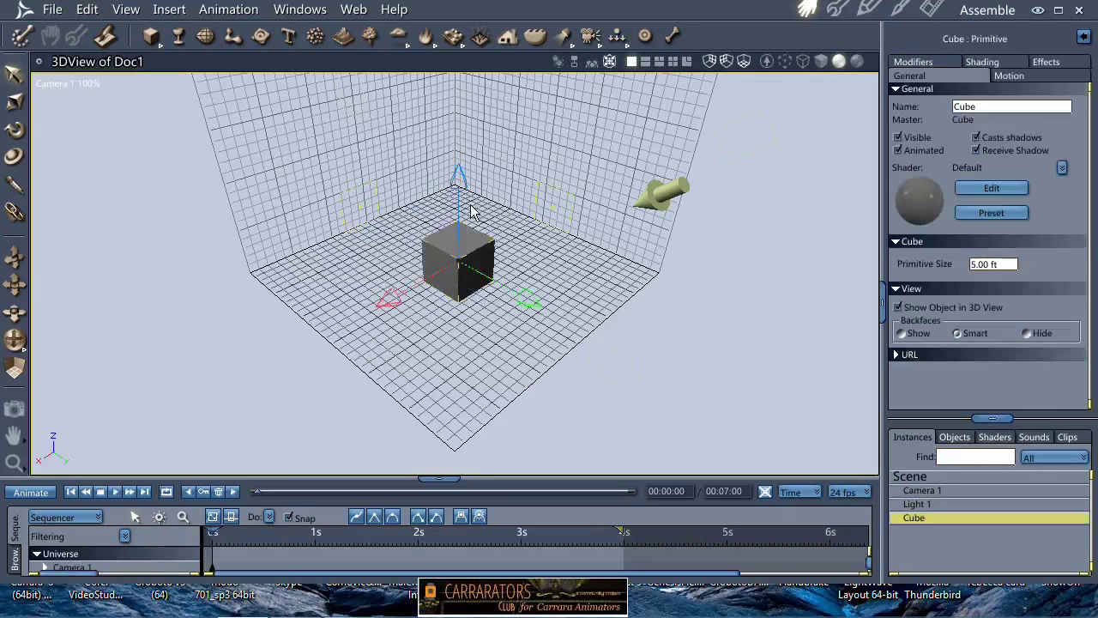
drag(459, 176, 455, 180)
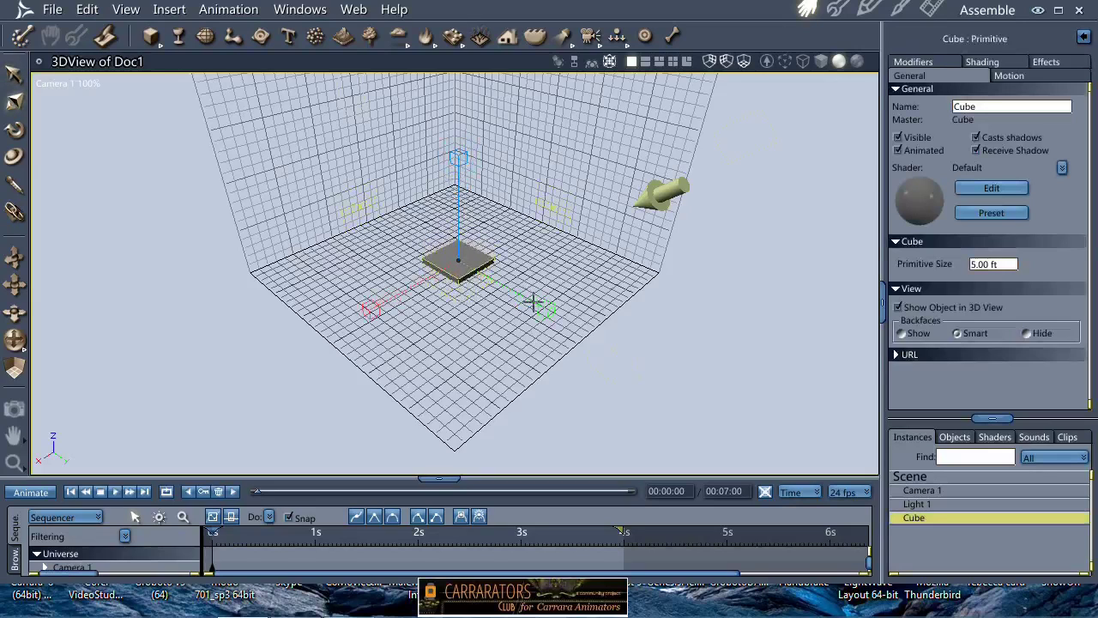
drag(543, 308, 798, 390)
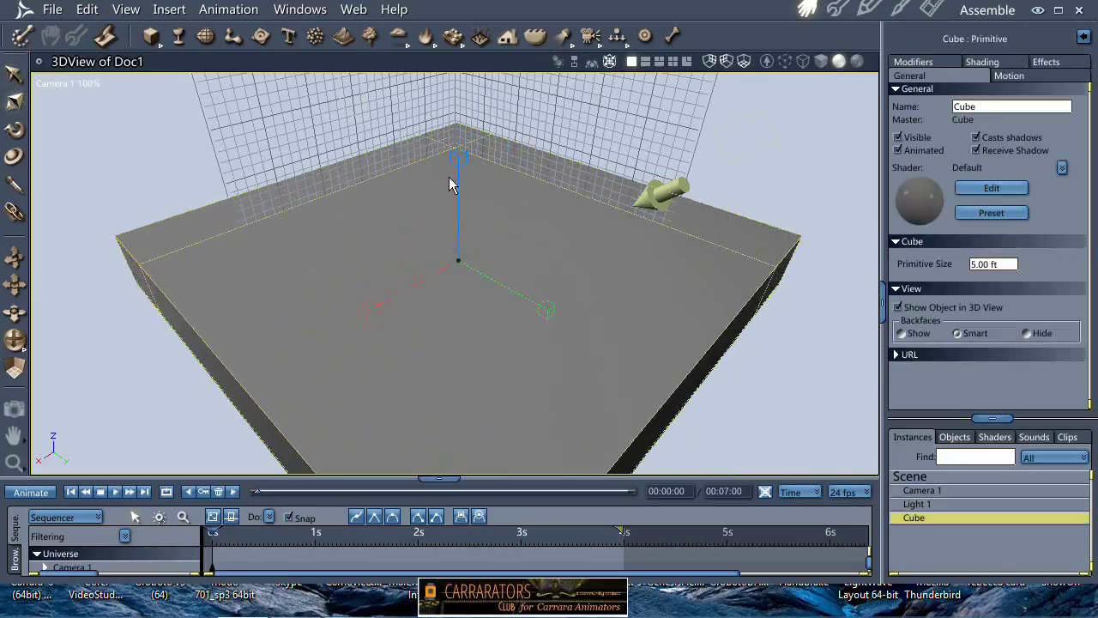
drag(458, 156, 458, 161)
middle_drag(466, 271, 495, 238)
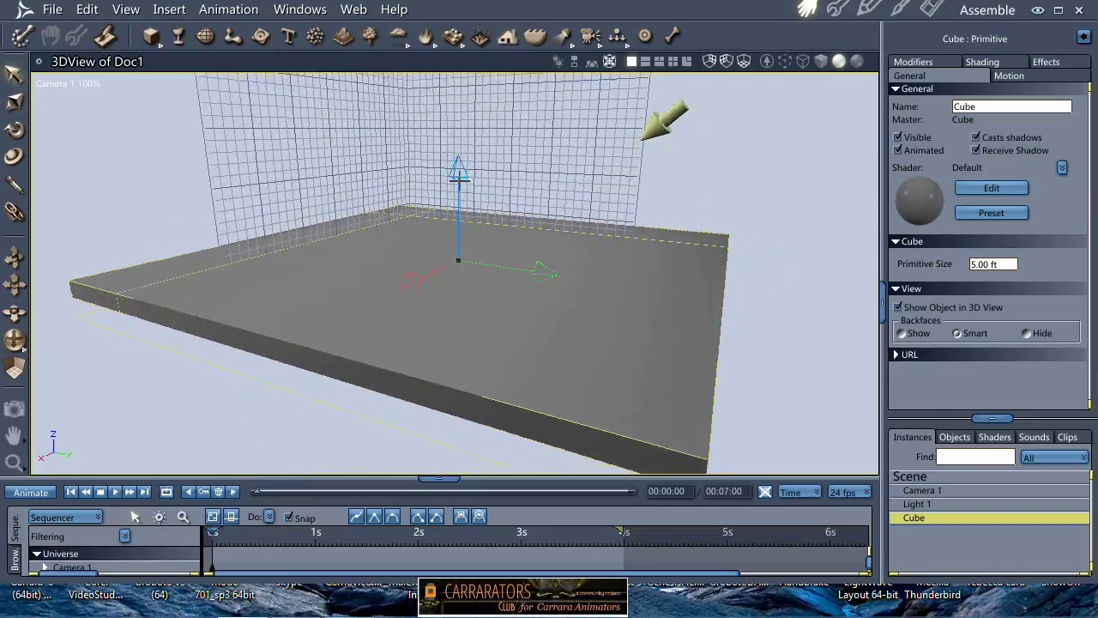
drag(458, 171, 455, 199)
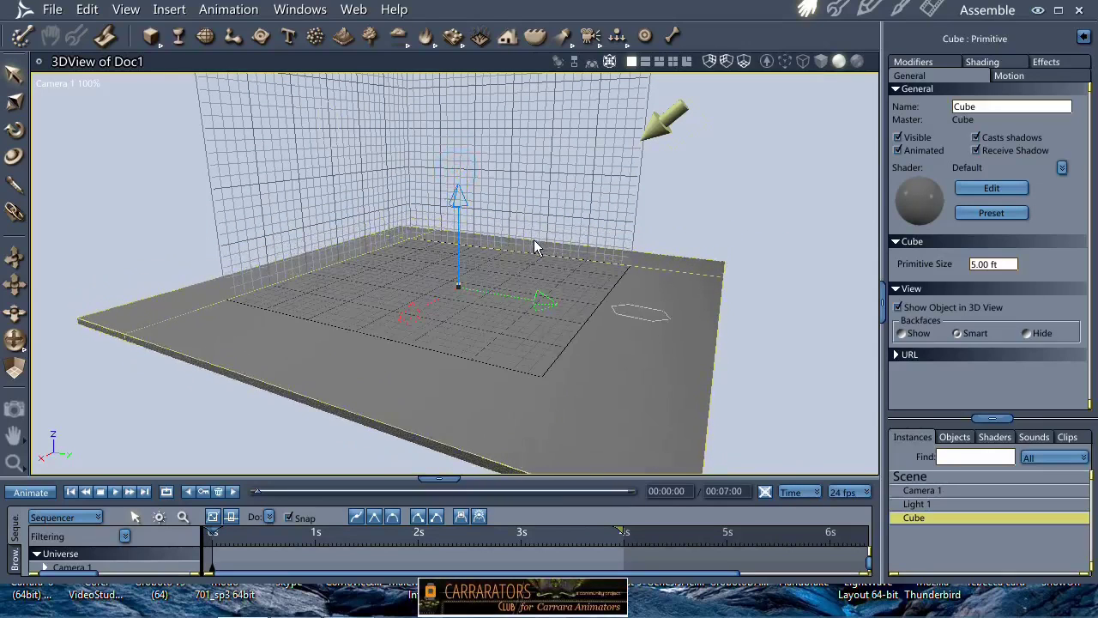
middle_drag(531, 253, 684, 217)
- Rename the slab as Table
double_click(994, 106)
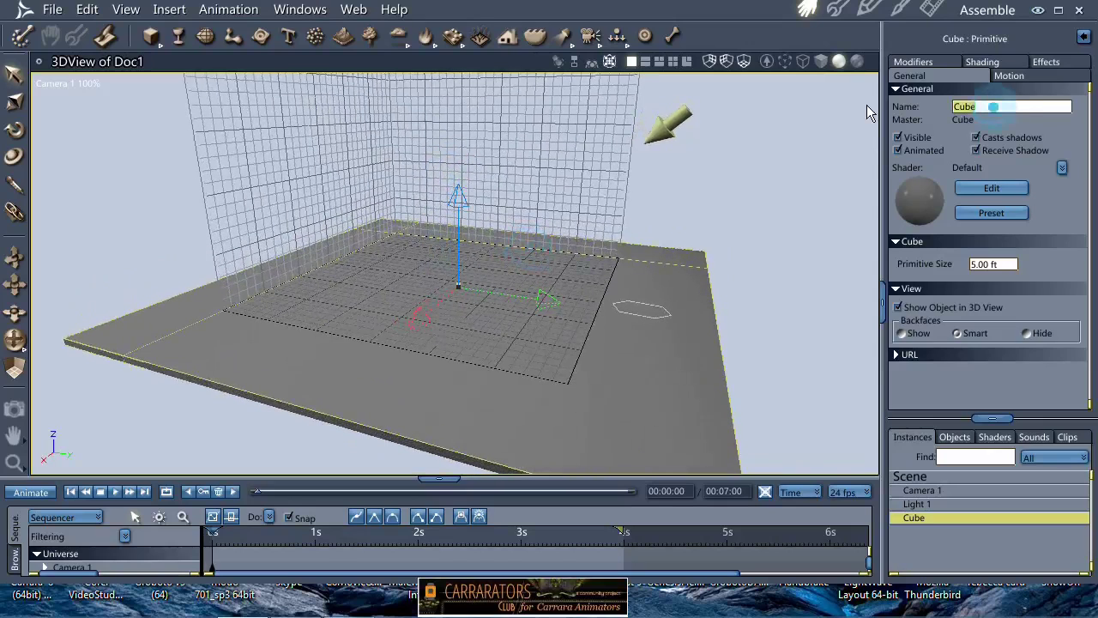
text(W)
key(BackSpace)
text(Tabl)
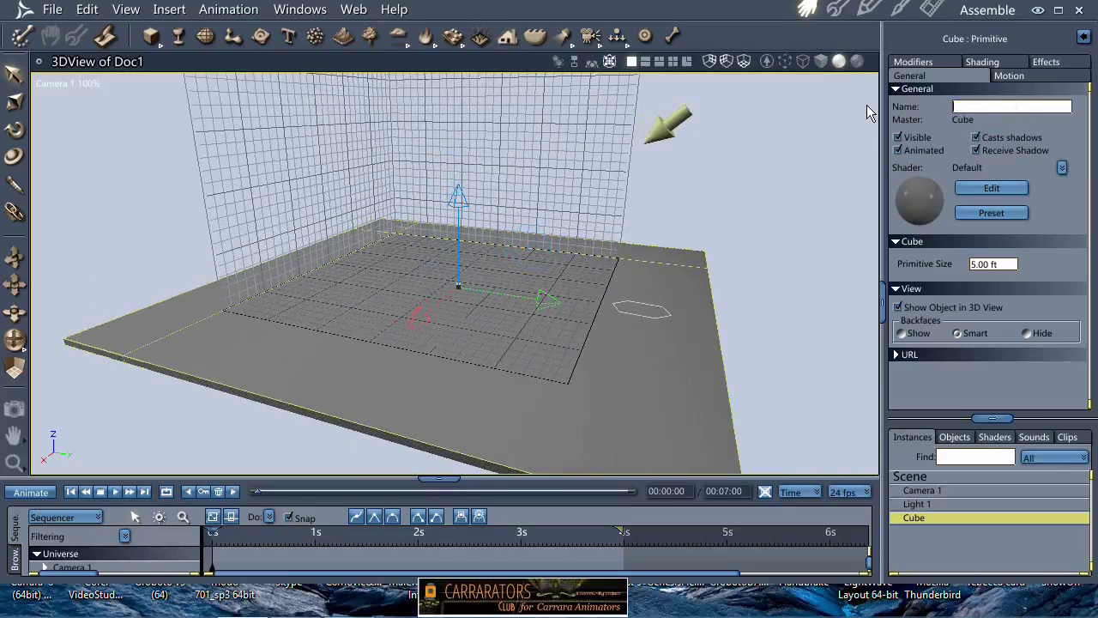
text(e)
key(Return)
- Give the table's shader a dark brown colour with H 6.30%, L 28.95% and S 25%
click(898, 12)
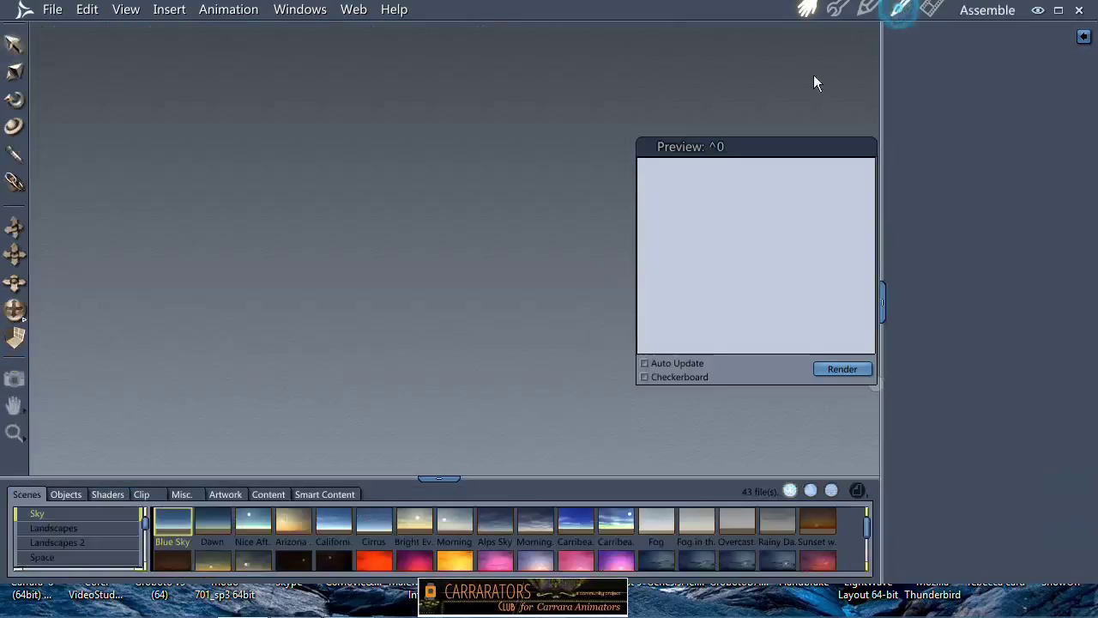
click(135, 150)
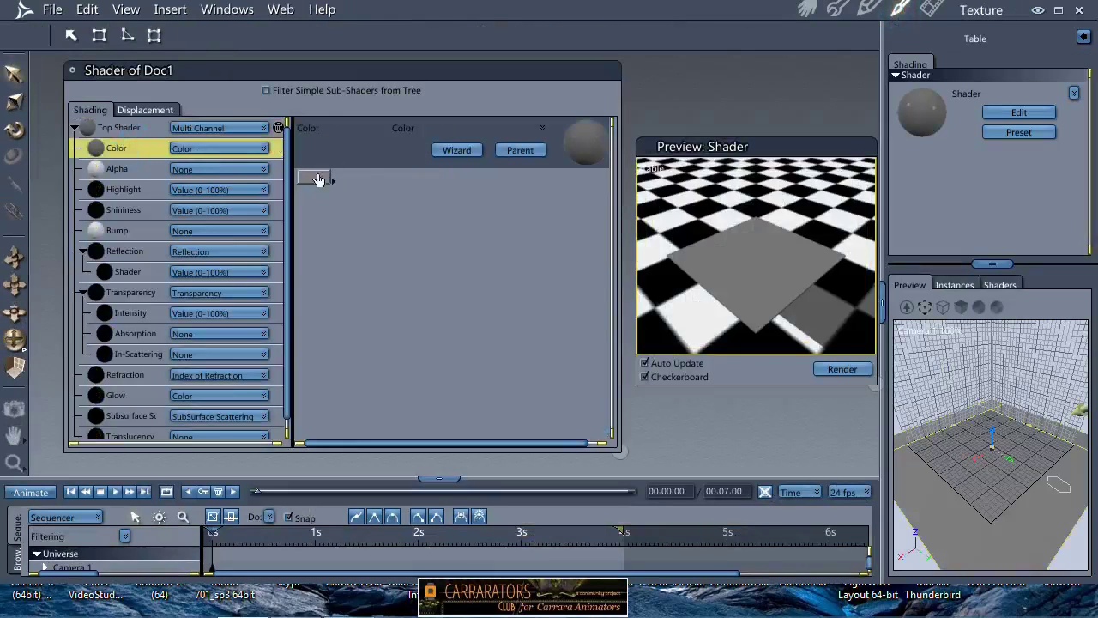
click(315, 180)
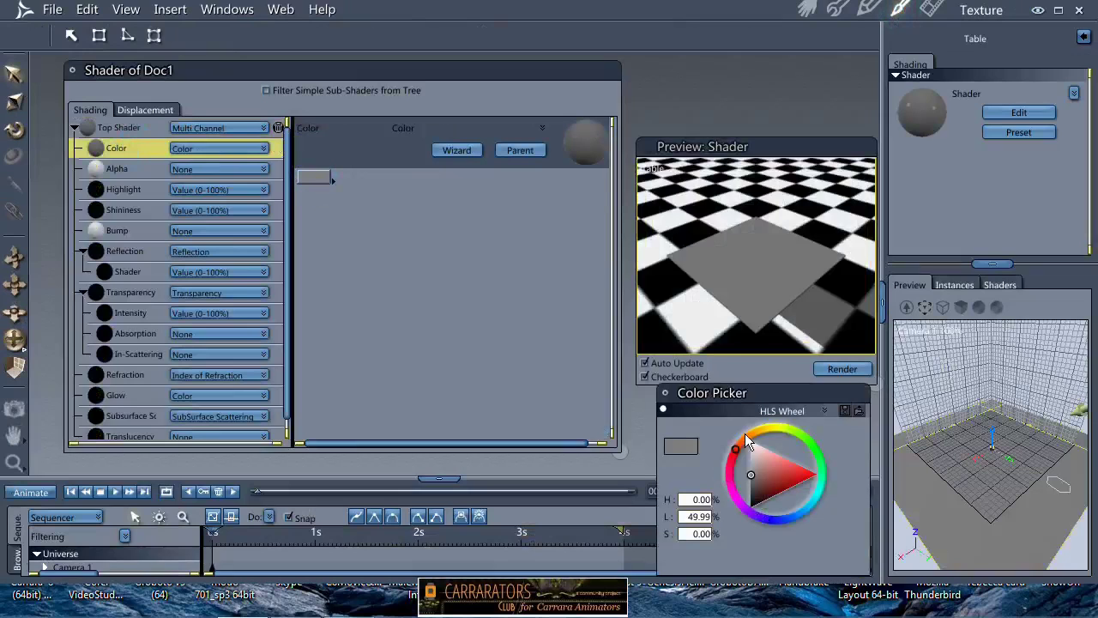
drag(736, 448, 747, 436)
drag(756, 491, 760, 487)
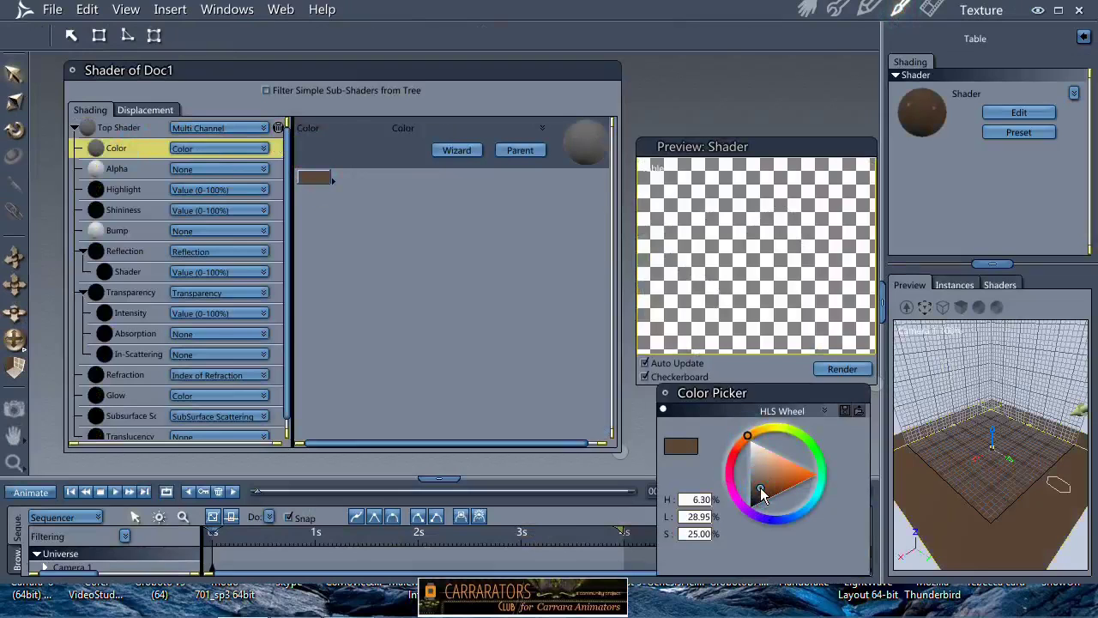
click(129, 252)
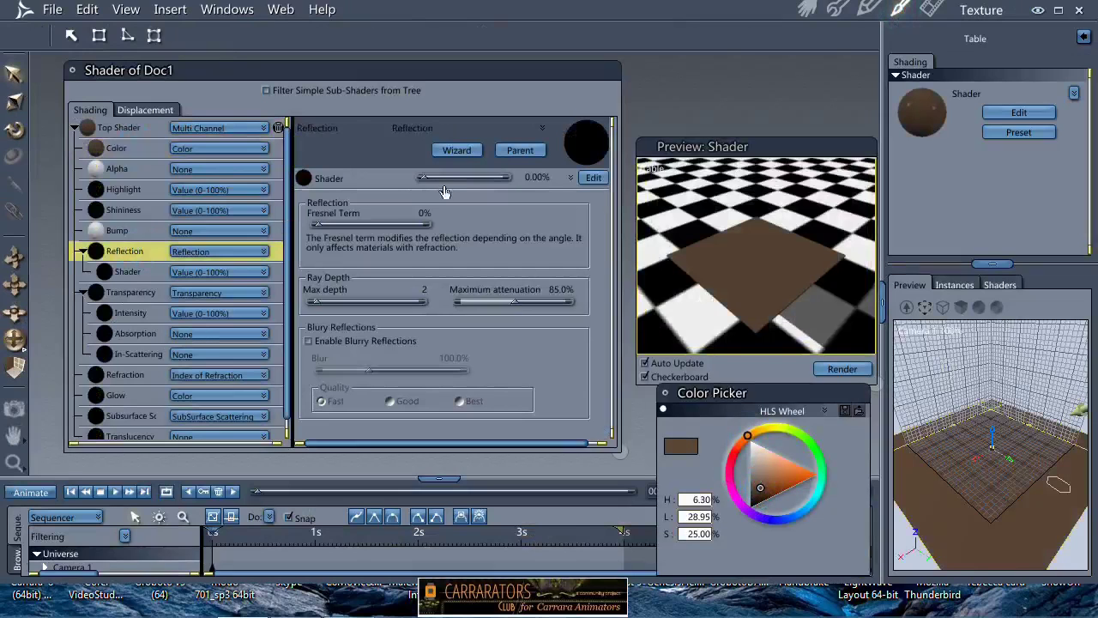
click(807, 9)
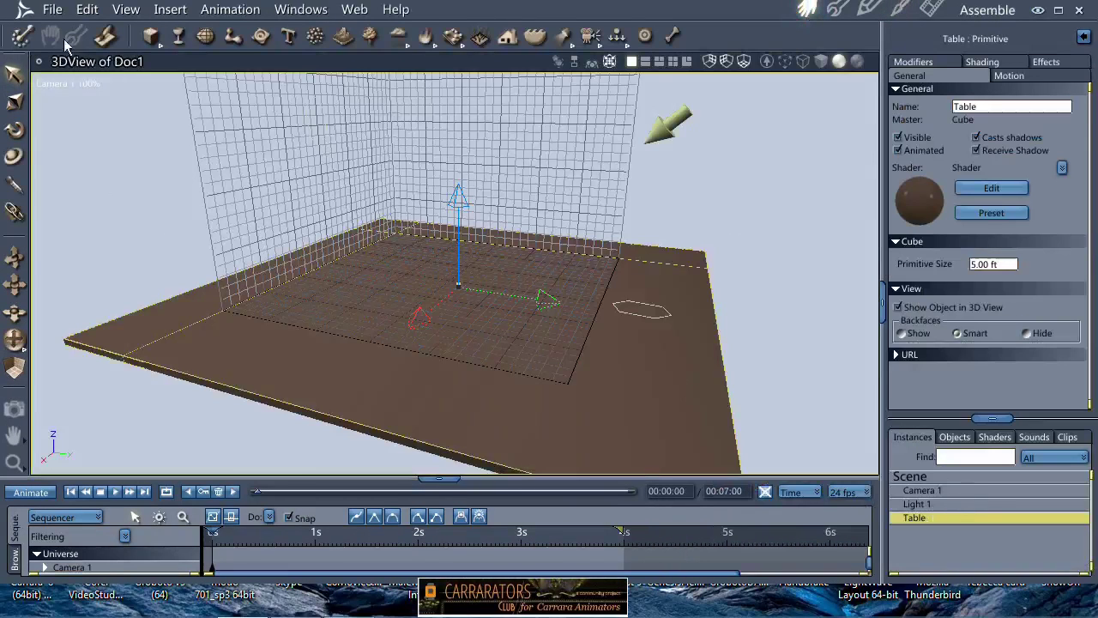
- Insert a sphere above the centre of the table and set its shader's Color channel to a Mixer
drag(151, 36, 463, 296)
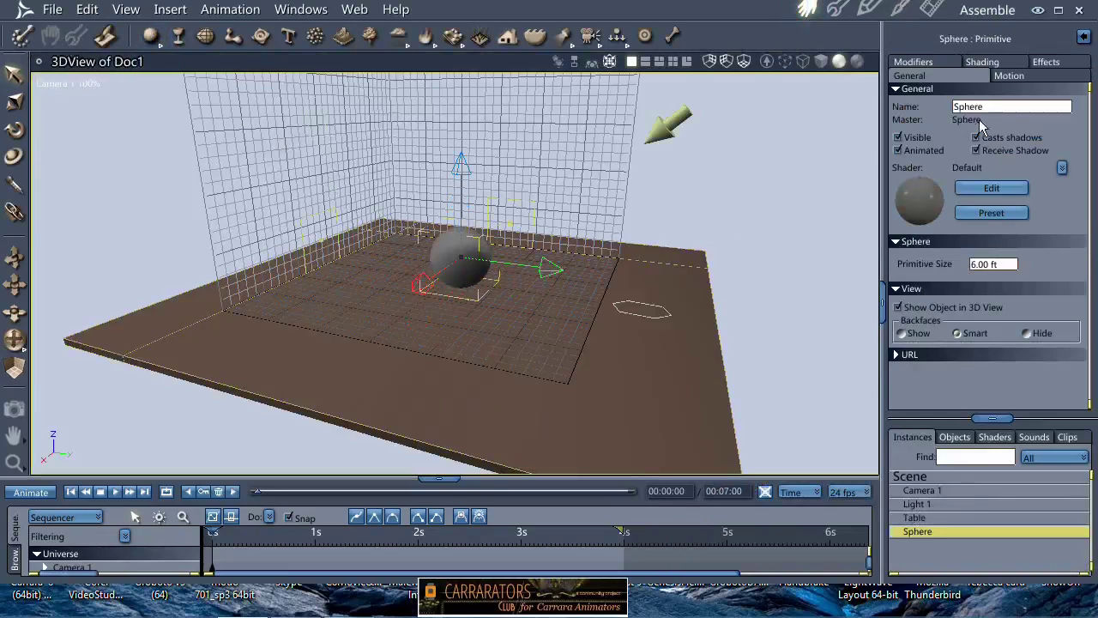
click(900, 10)
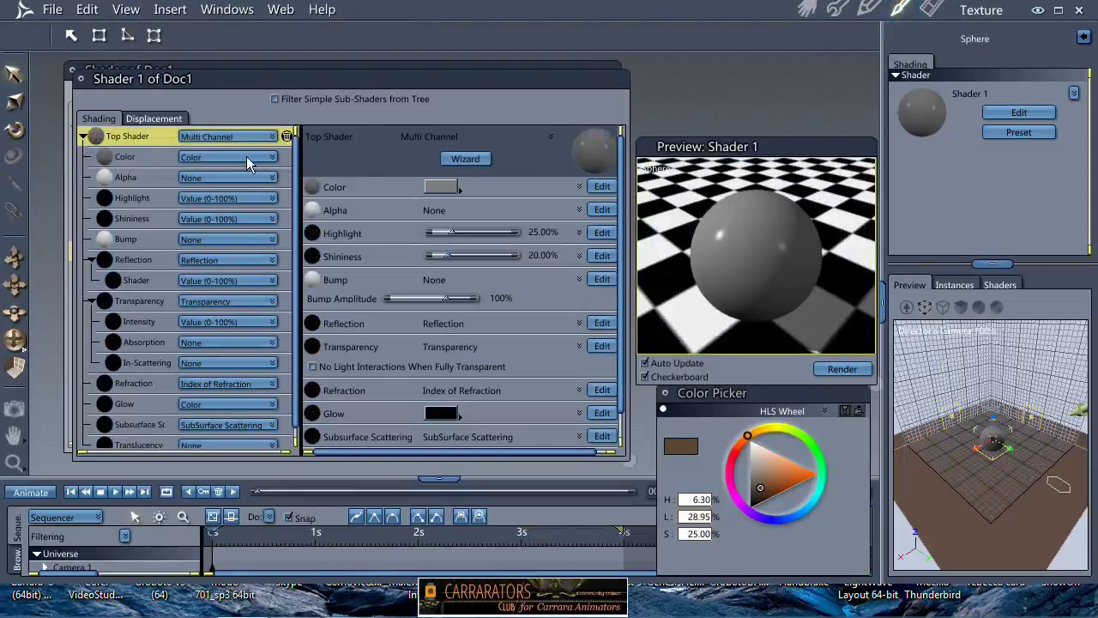
click(248, 159)
mouse_move(227, 292)
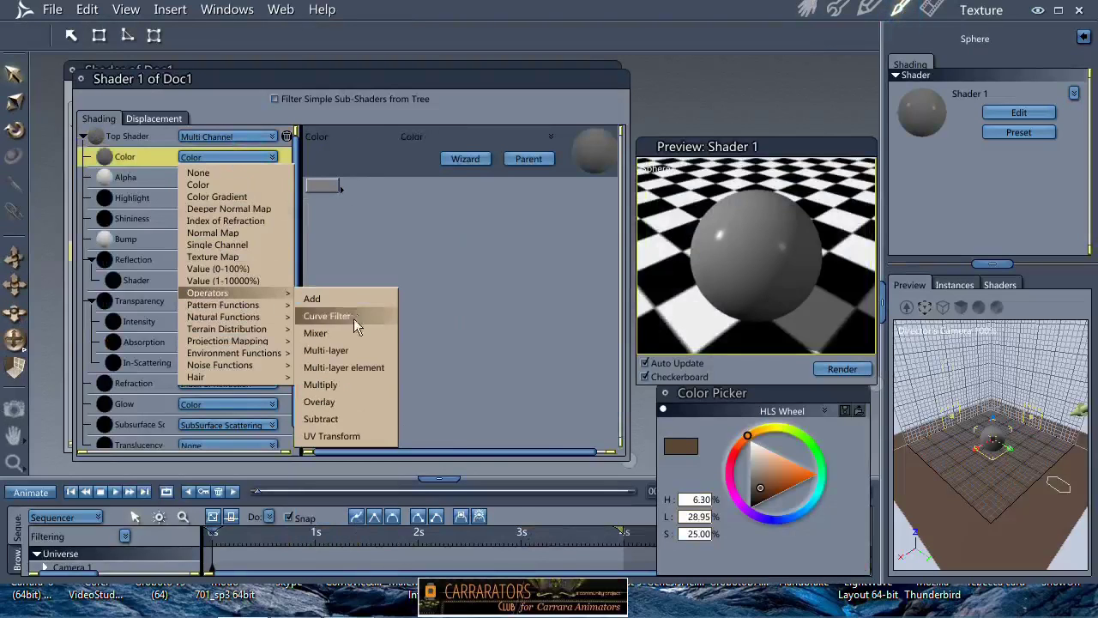
click(316, 333)
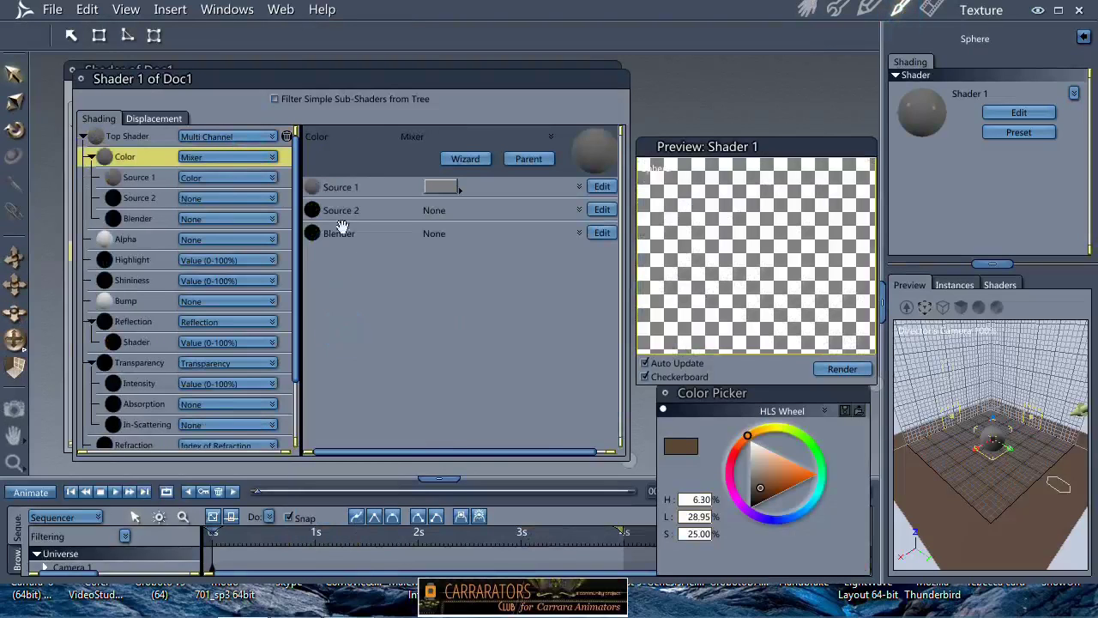
- Set Source 1 of the sphere's color mixer to pure red with H 0%, L 50% and S 100%
click(161, 177)
click(322, 185)
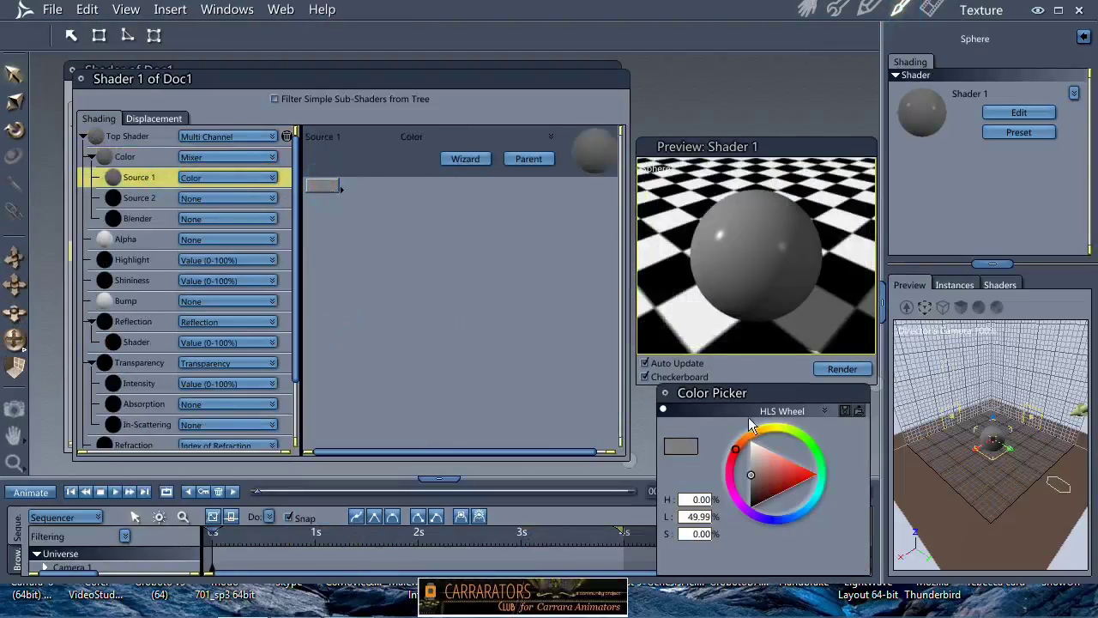
click(815, 474)
- Copy the red of Source 1 into Source 2 and recolour it yellow with a hue of 15.78%
click(151, 195)
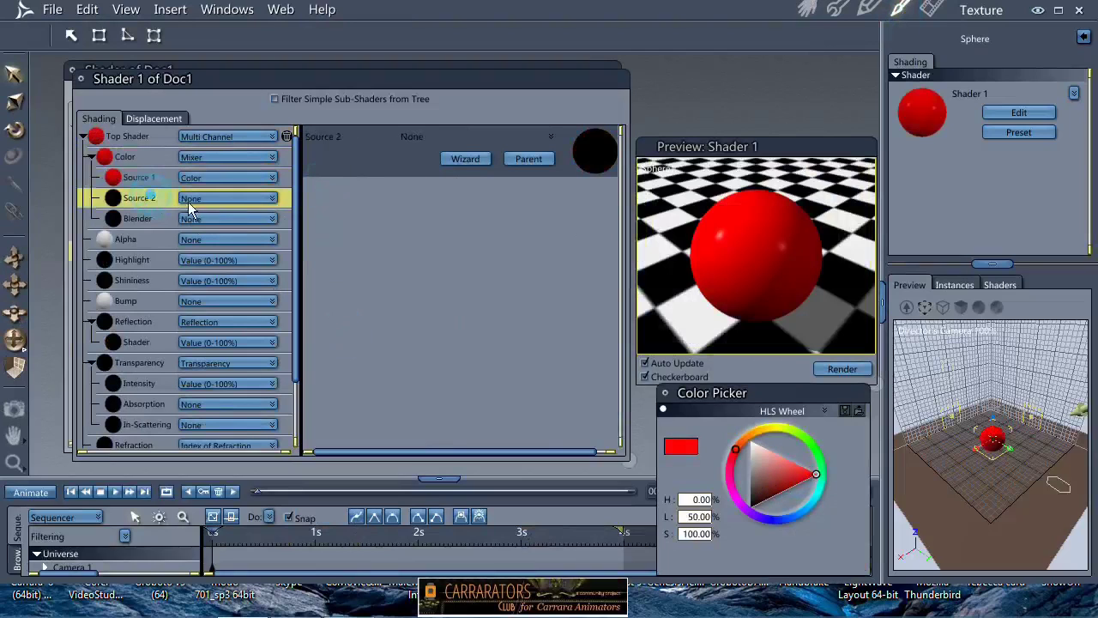
click(156, 179)
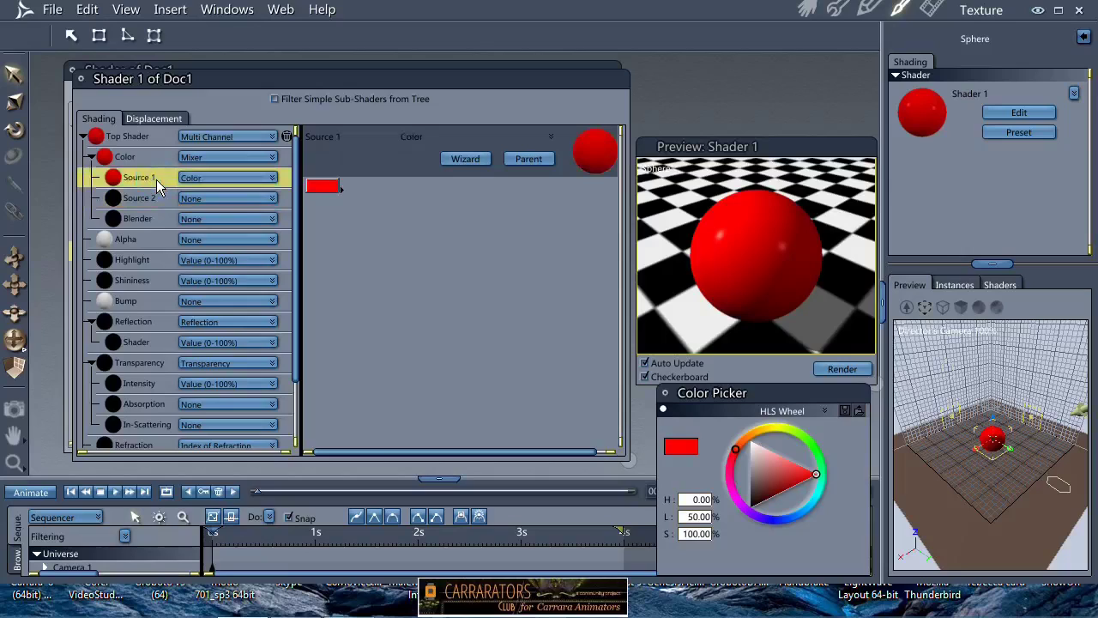
click(157, 197)
key(ctrl+v)
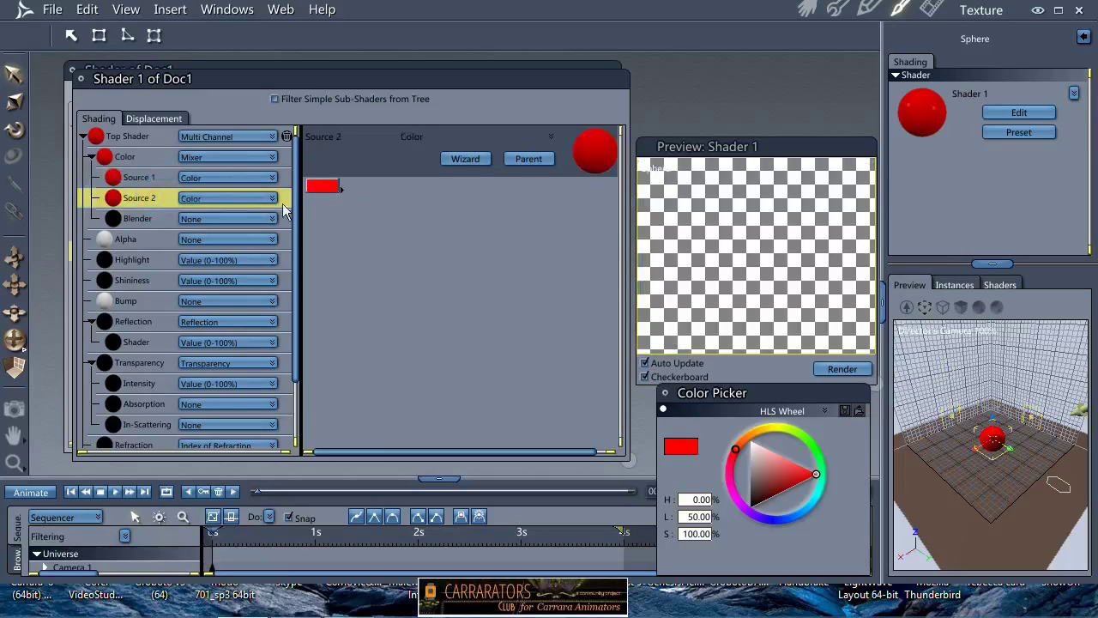
click(323, 187)
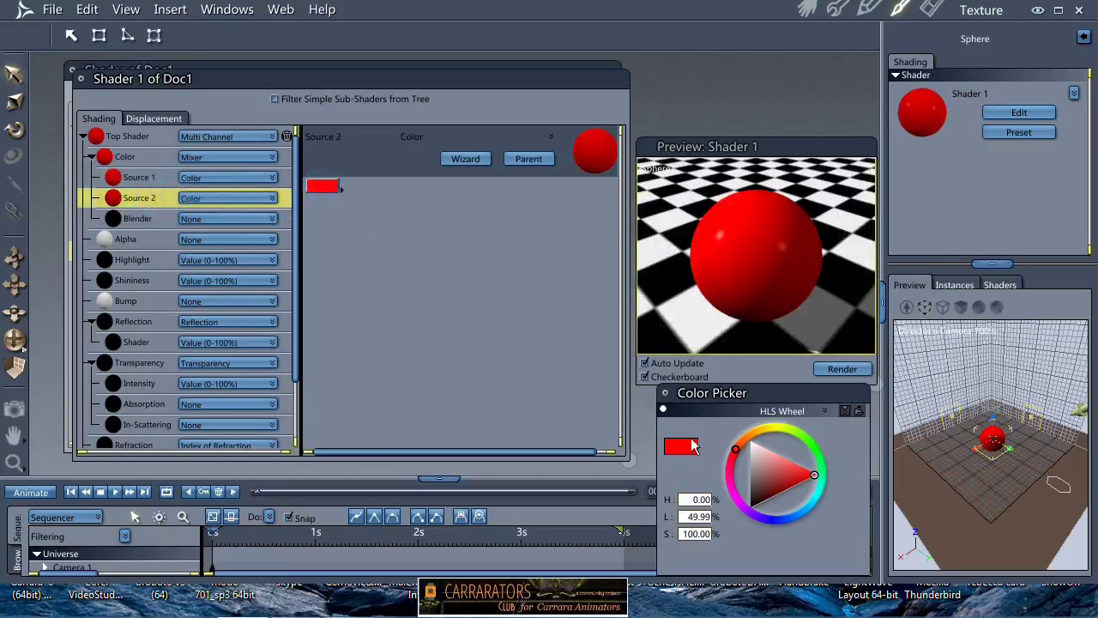
click(770, 426)
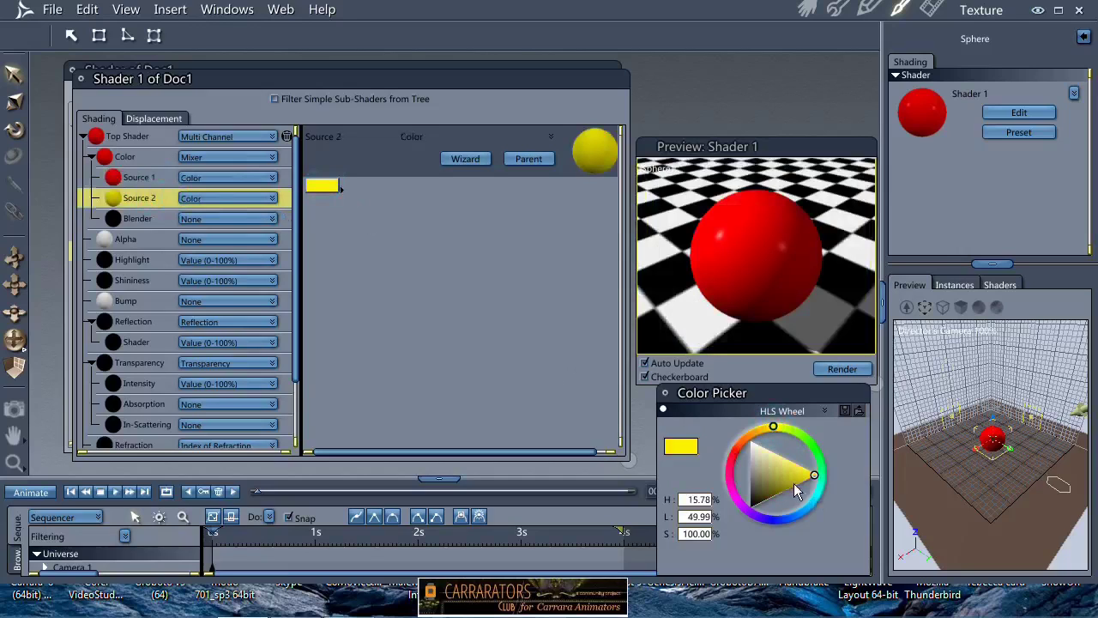
- Set the mixer's Blender to the Wires pattern with a height of 0% and a width of 67%
click(246, 220)
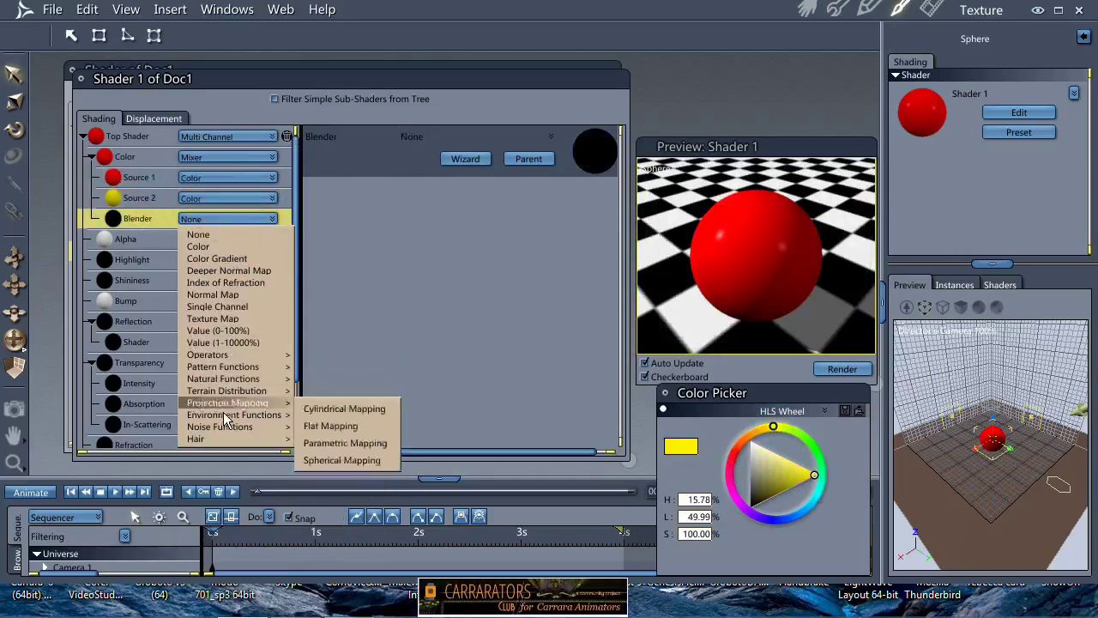
mouse_move(221, 430)
mouse_move(232, 367)
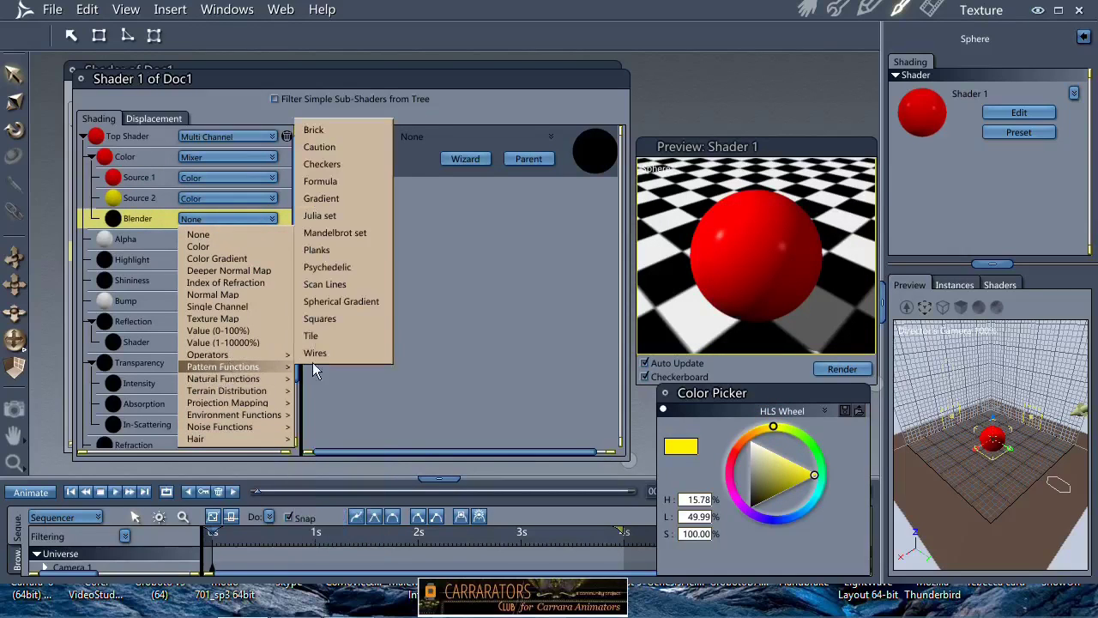
click(325, 355)
click(458, 233)
drag(457, 233, 431, 231)
drag(340, 230, 377, 228)
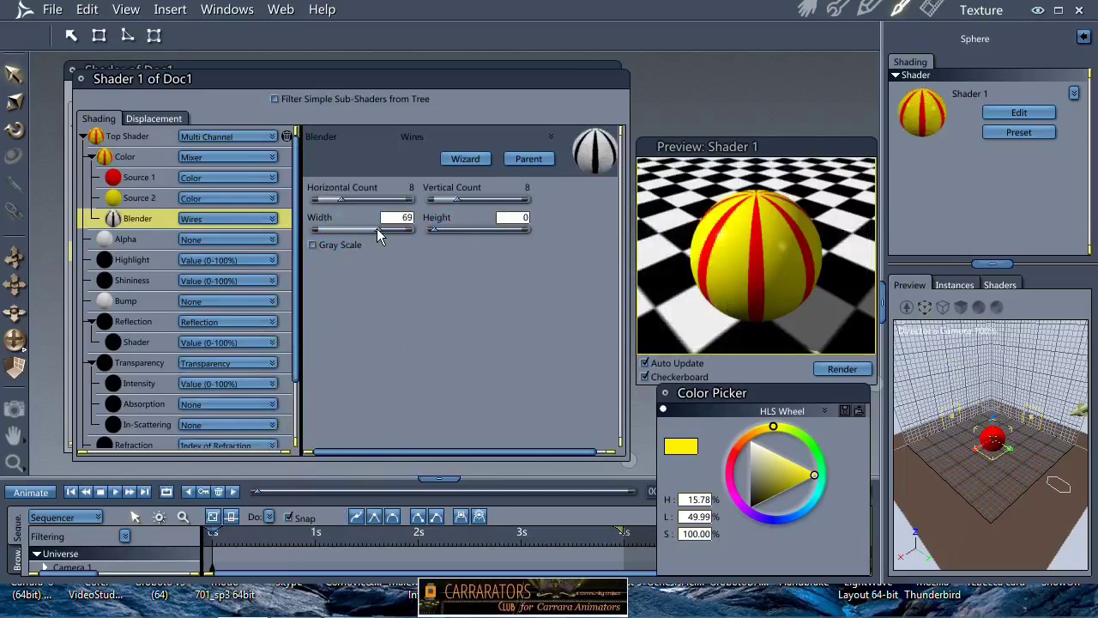
drag(376, 228, 375, 228)
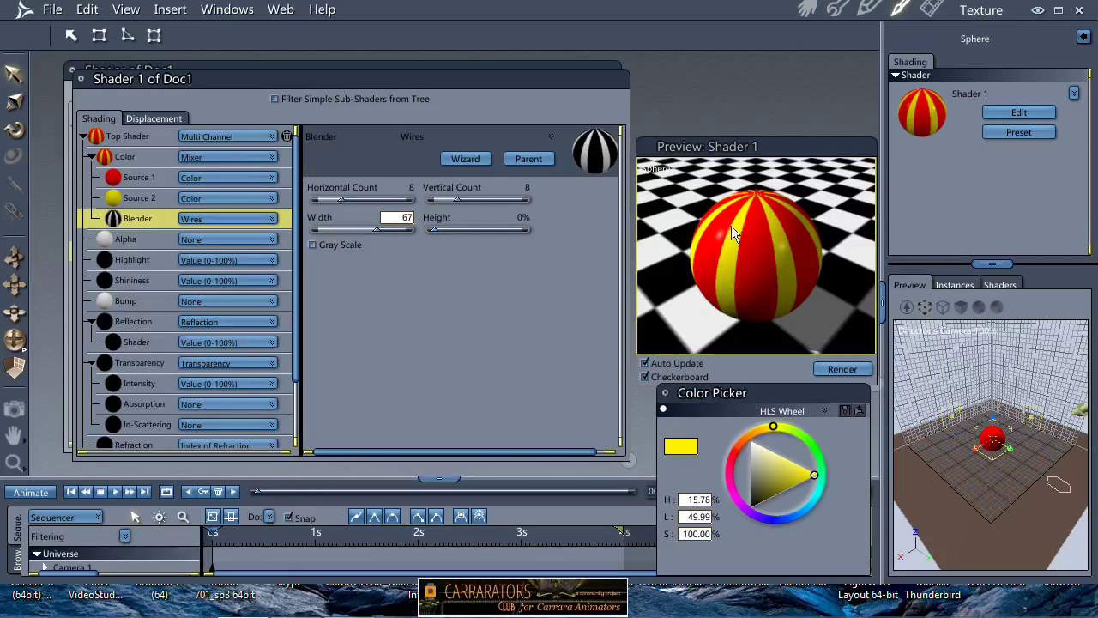
- Turn the red Source 1 into a nested Mixer and copy the outer Wires pattern into its Blender
click(140, 179)
click(203, 178)
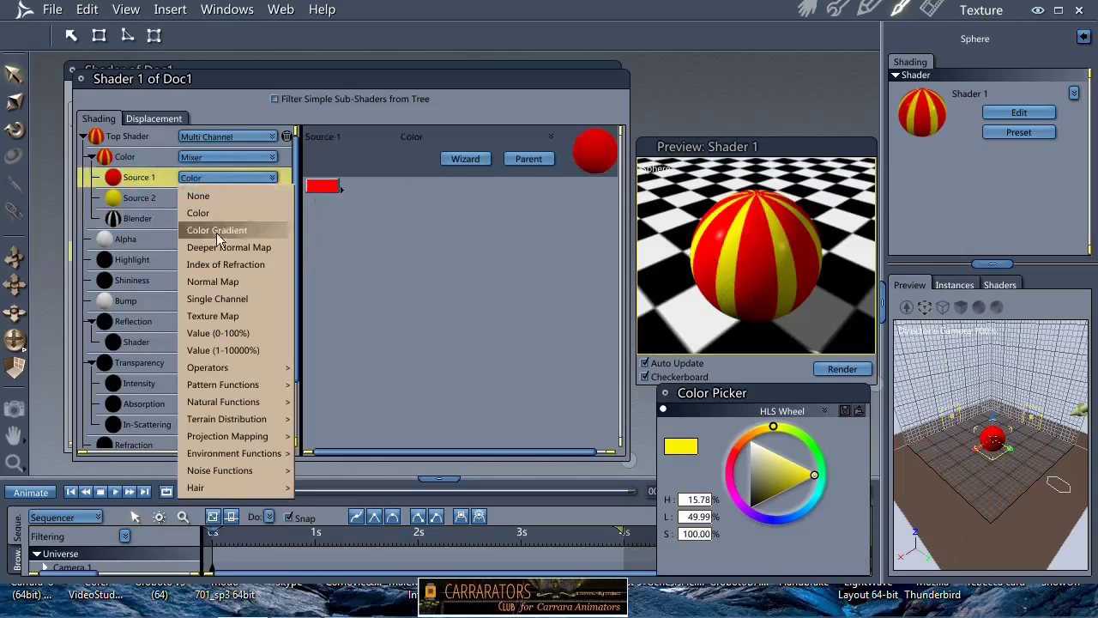
mouse_move(224, 369)
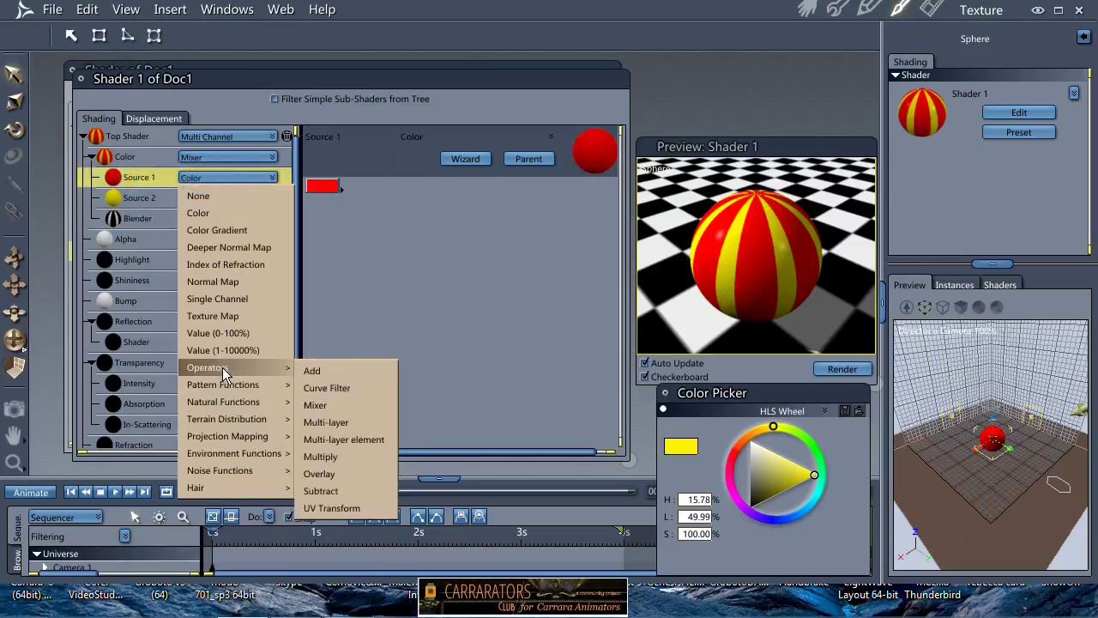
click(328, 406)
click(139, 281)
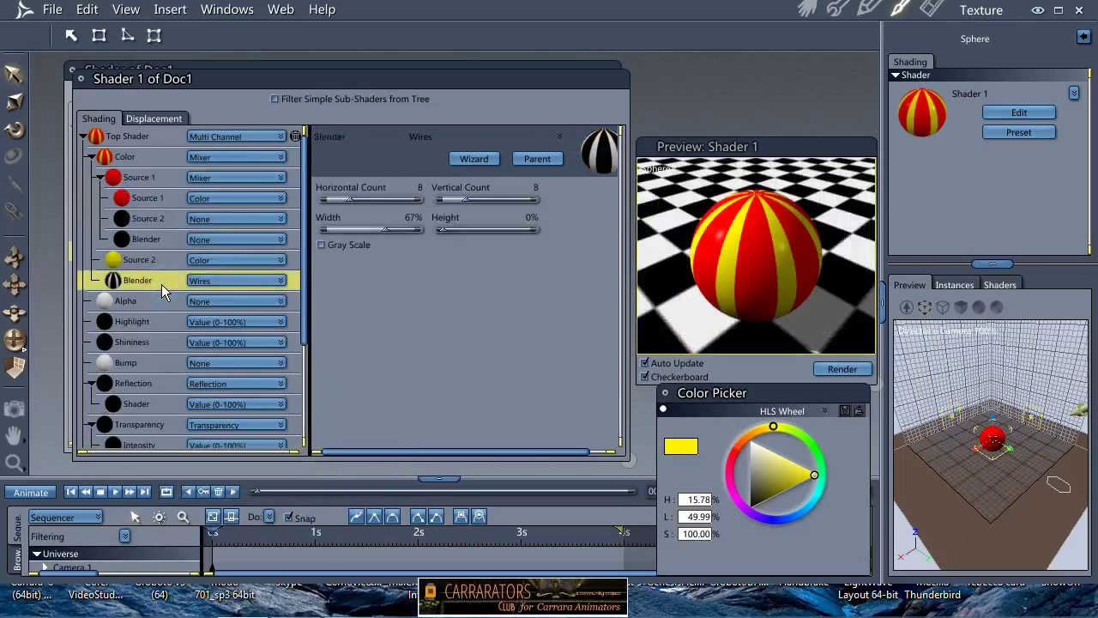
drag(161, 281, 169, 237)
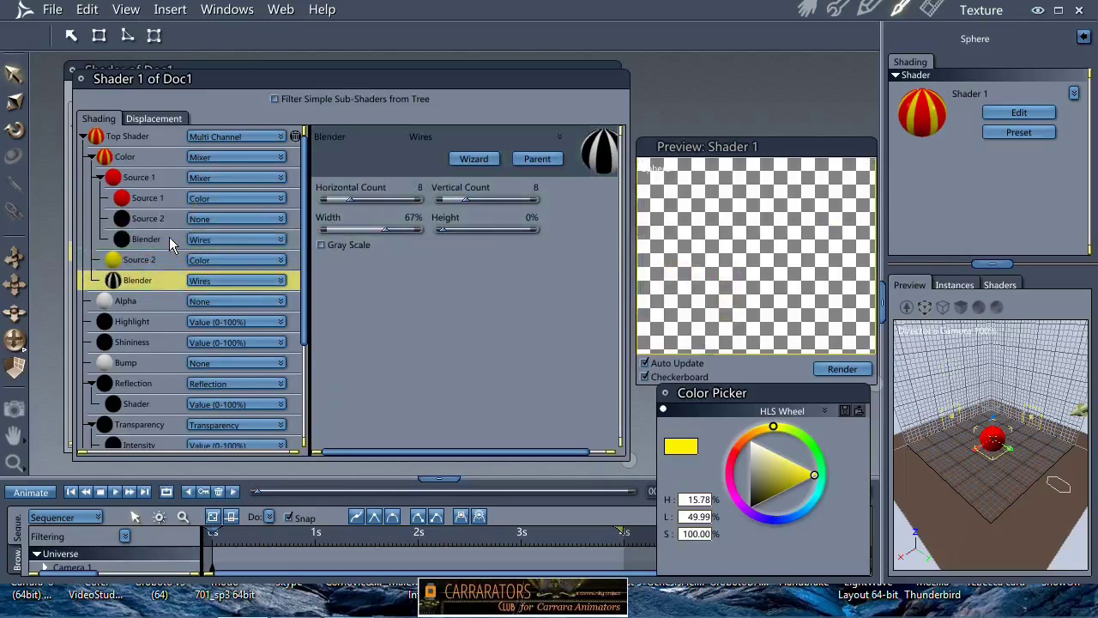
- Paste the red colour into the nested mixer's Source 2 and change it to blue with H 60.18%, L 50% and S 100%
click(160, 218)
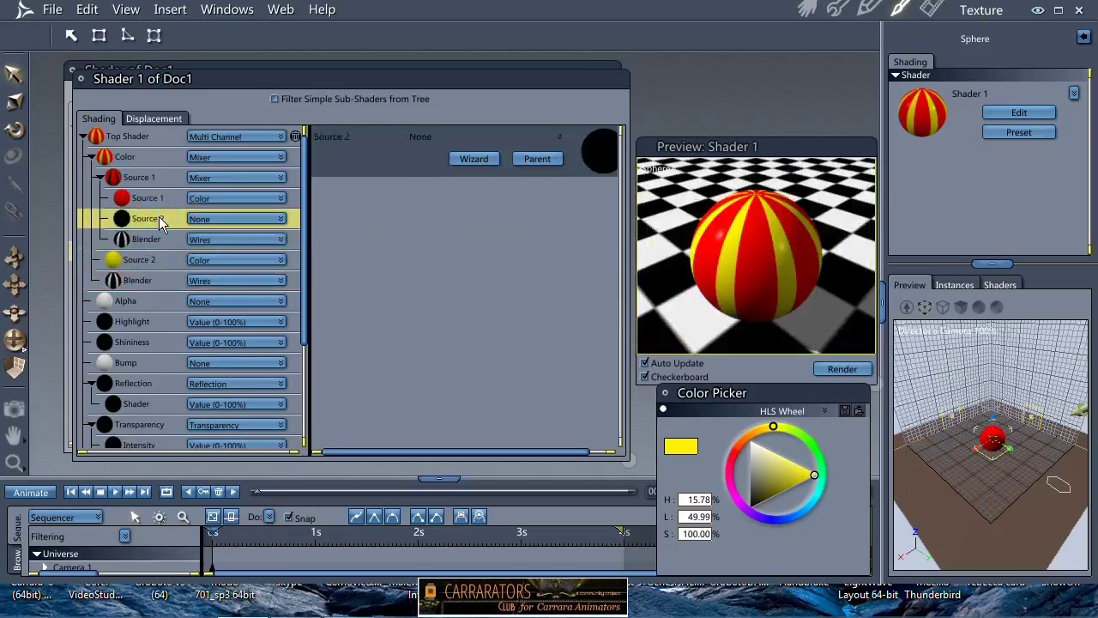
key(ctrl+v)
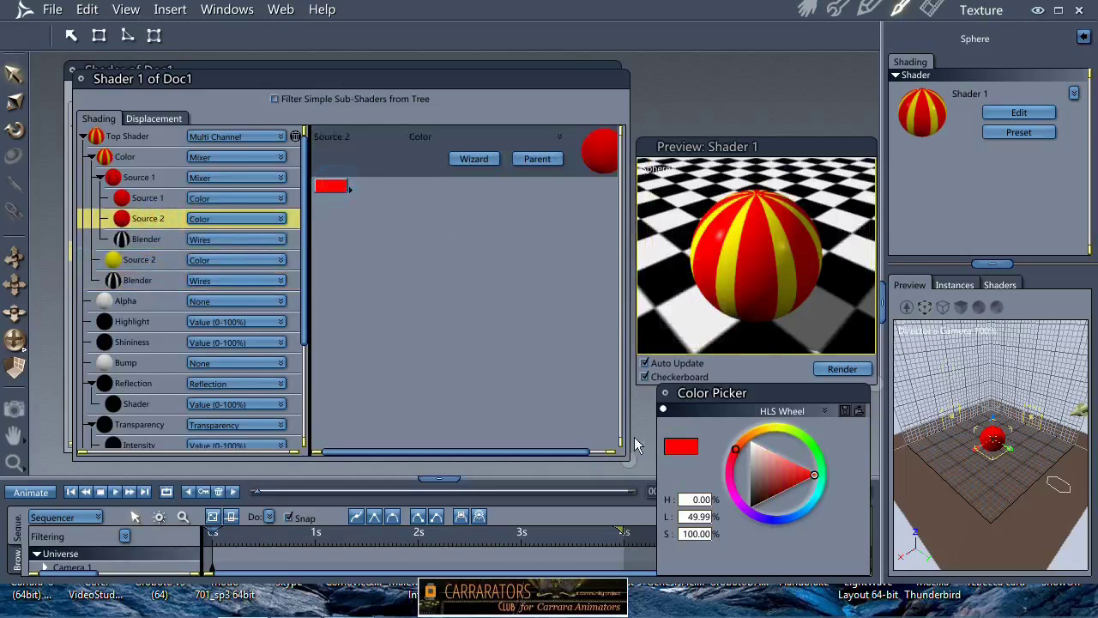
click(794, 514)
drag(782, 487, 816, 474)
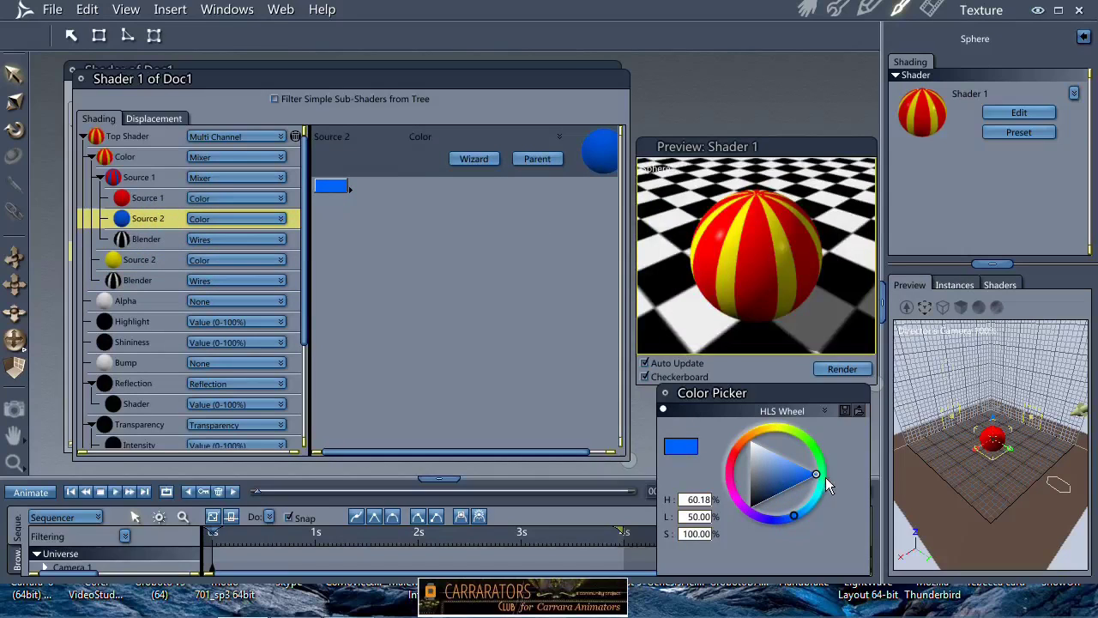
- Set the width of the nested mixer's Wires blender to 29%
click(148, 240)
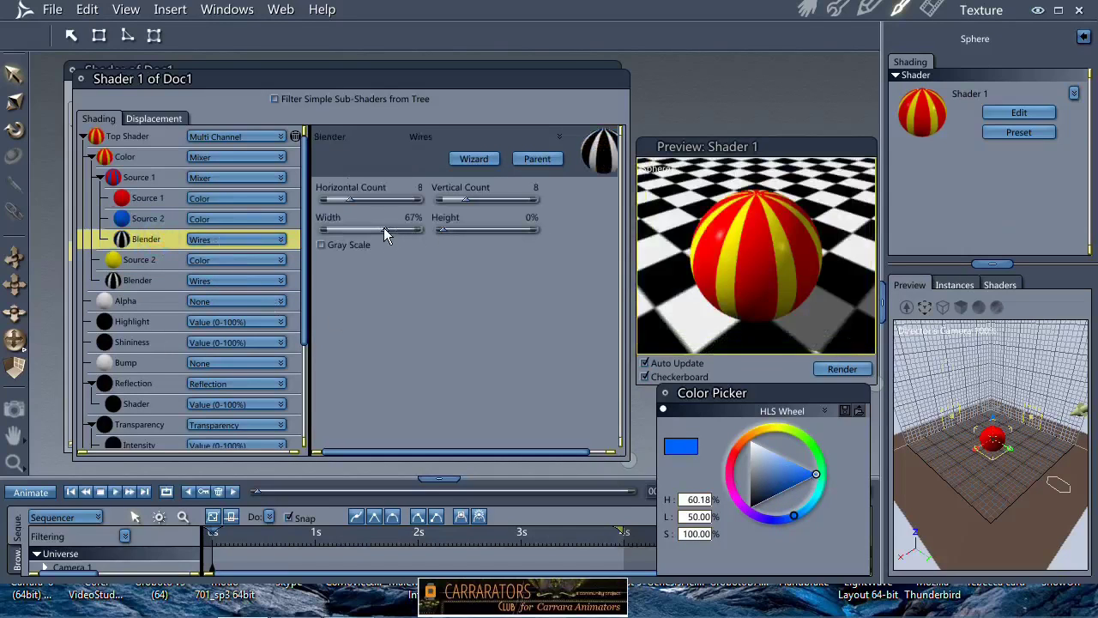
drag(350, 231, 355, 235)
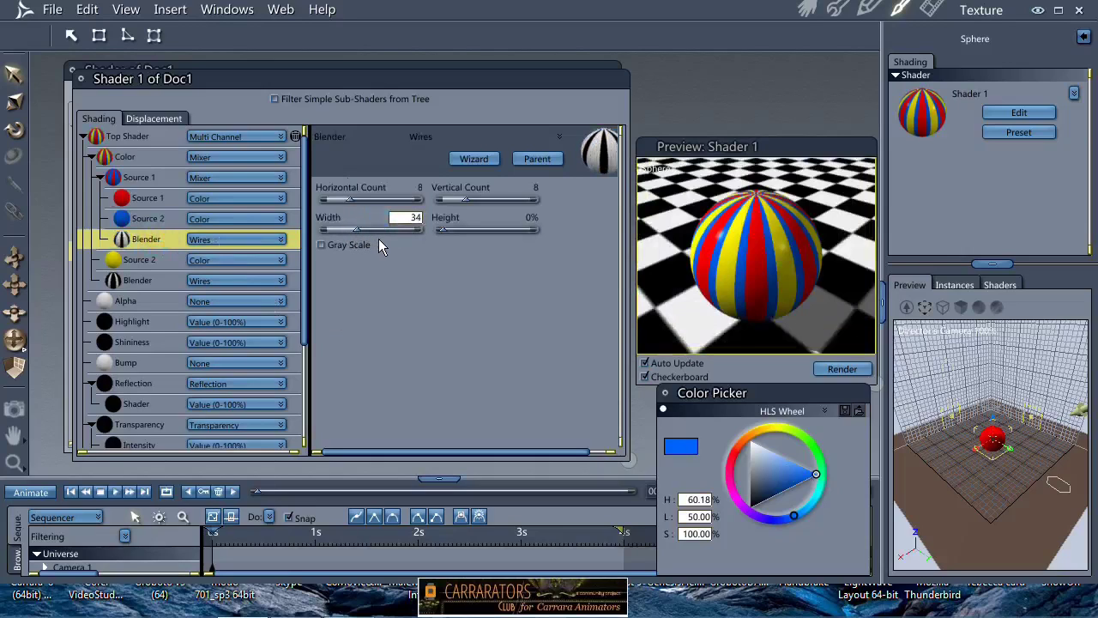
drag(358, 232, 354, 230)
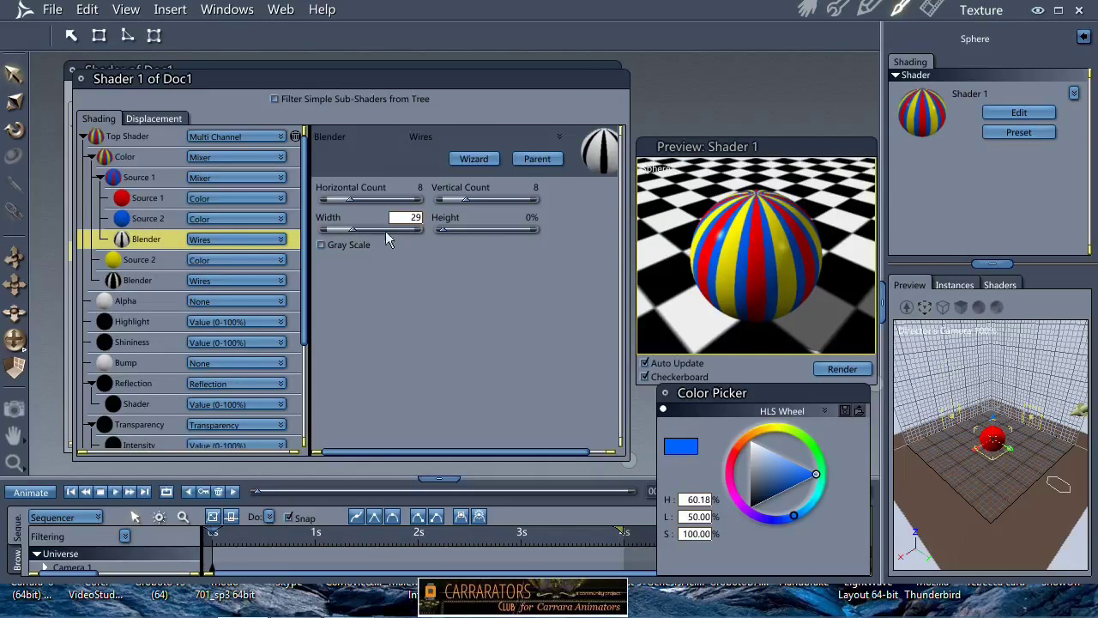
- Return to the Assemble room and test-render the area around the striped ball
click(806, 11)
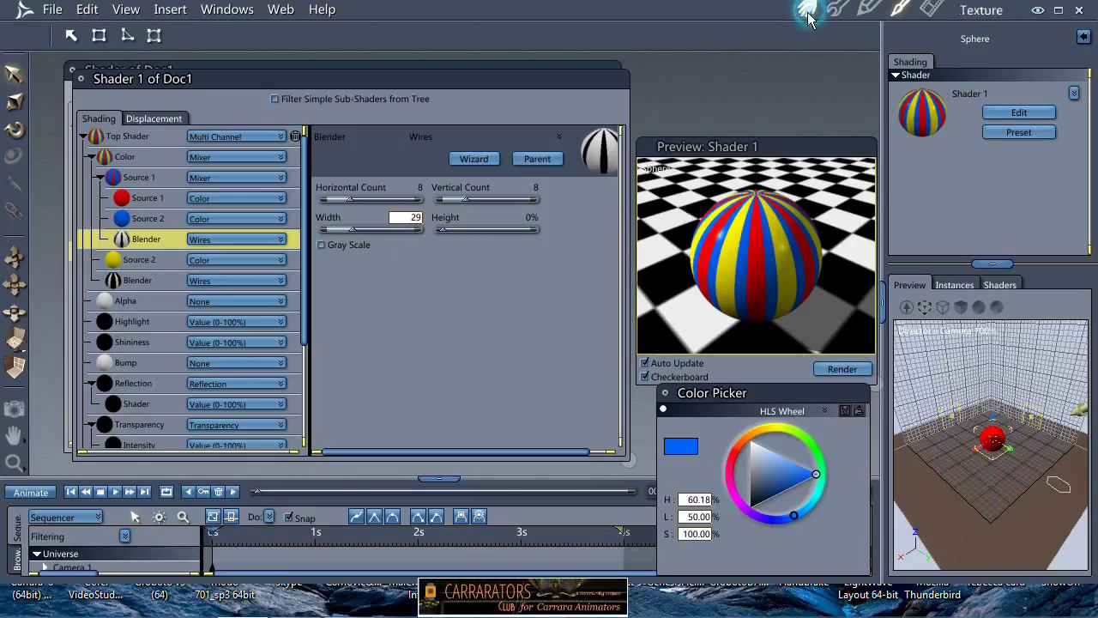
click(13, 409)
drag(530, 200, 374, 381)
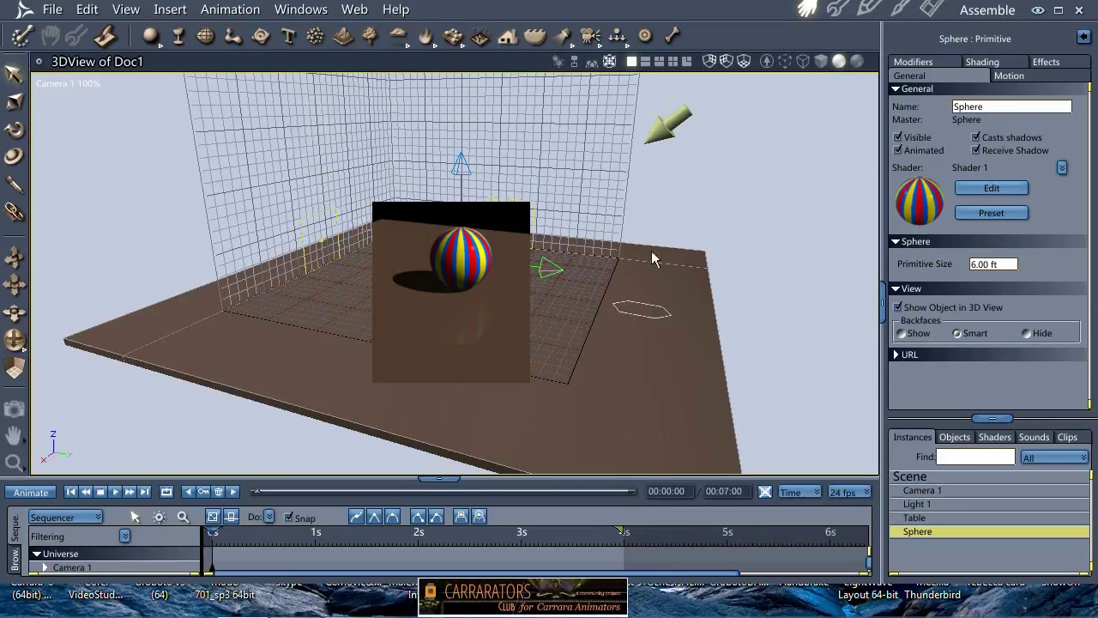
- Show the camera and top views side by side and move Light 1 along the red axis toward the table's far corner
click(646, 61)
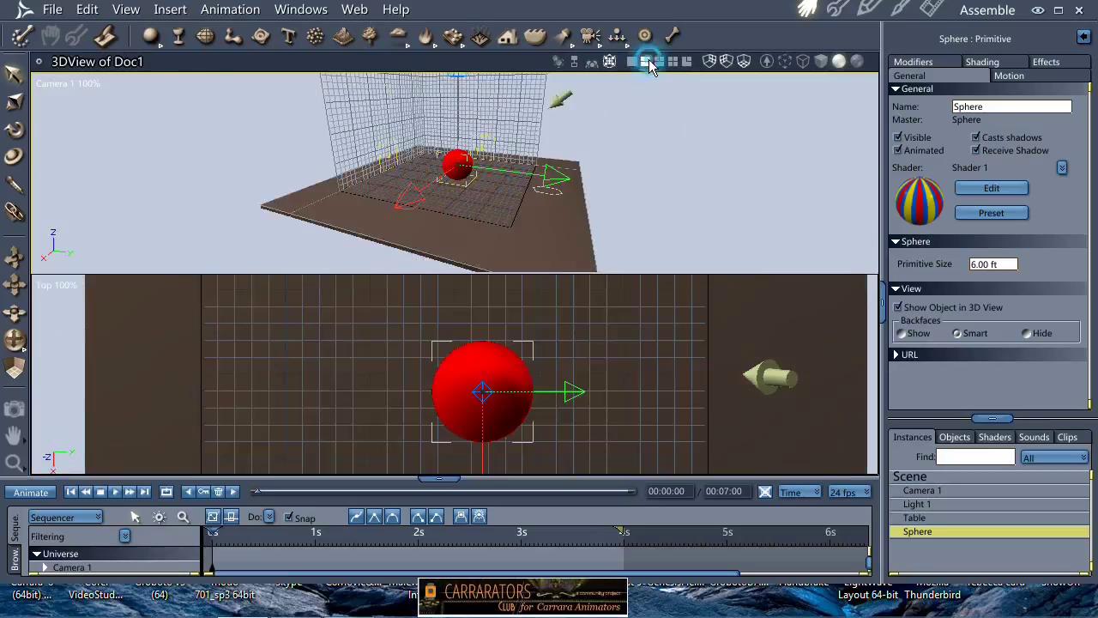
click(649, 63)
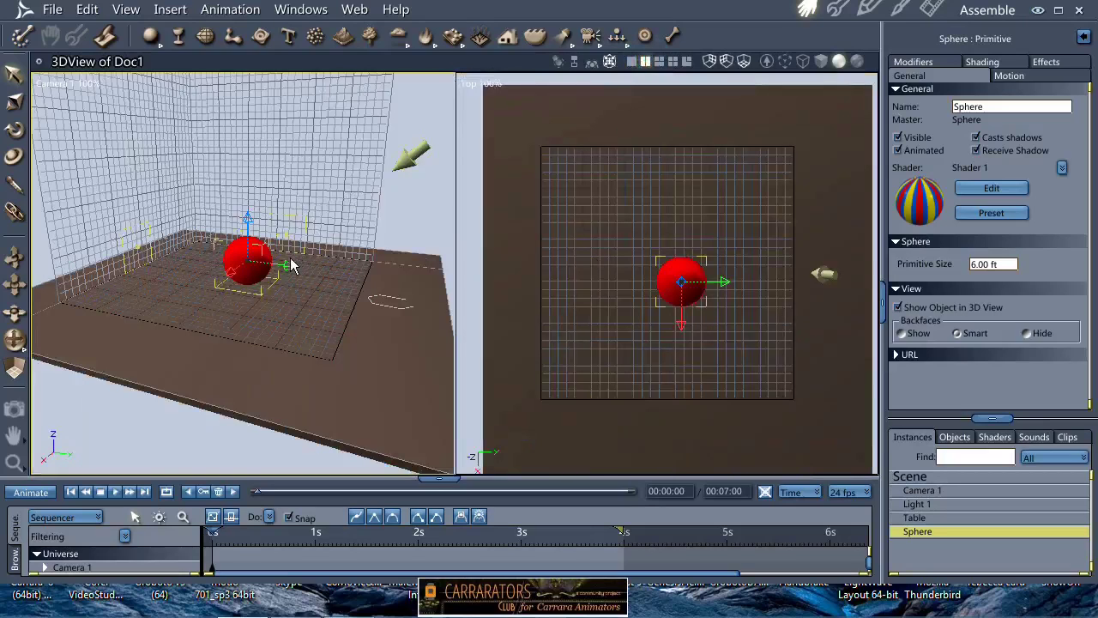
click(826, 273)
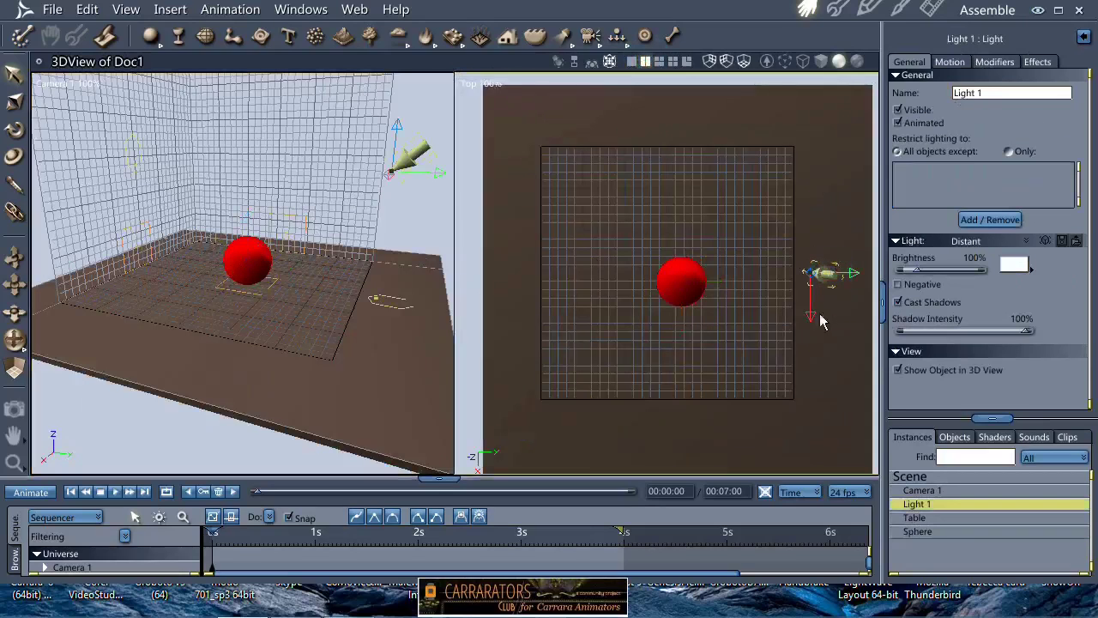
drag(811, 311, 812, 221)
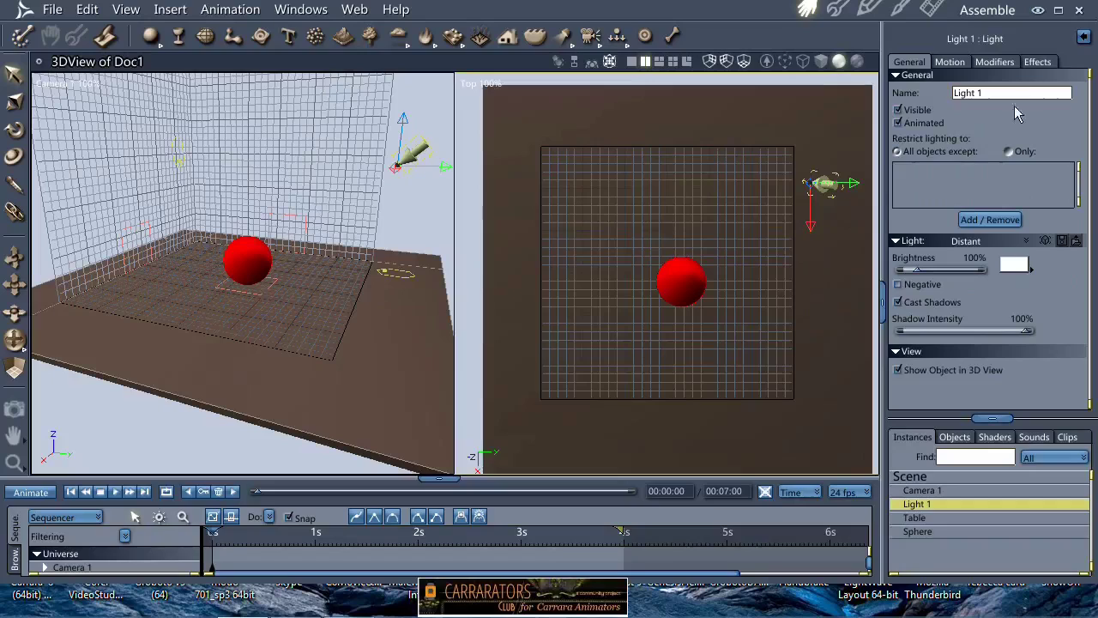
- Give Light 1 a warm pale yellow colour with H 14.50%, L 89.47% and S 100%
click(1014, 264)
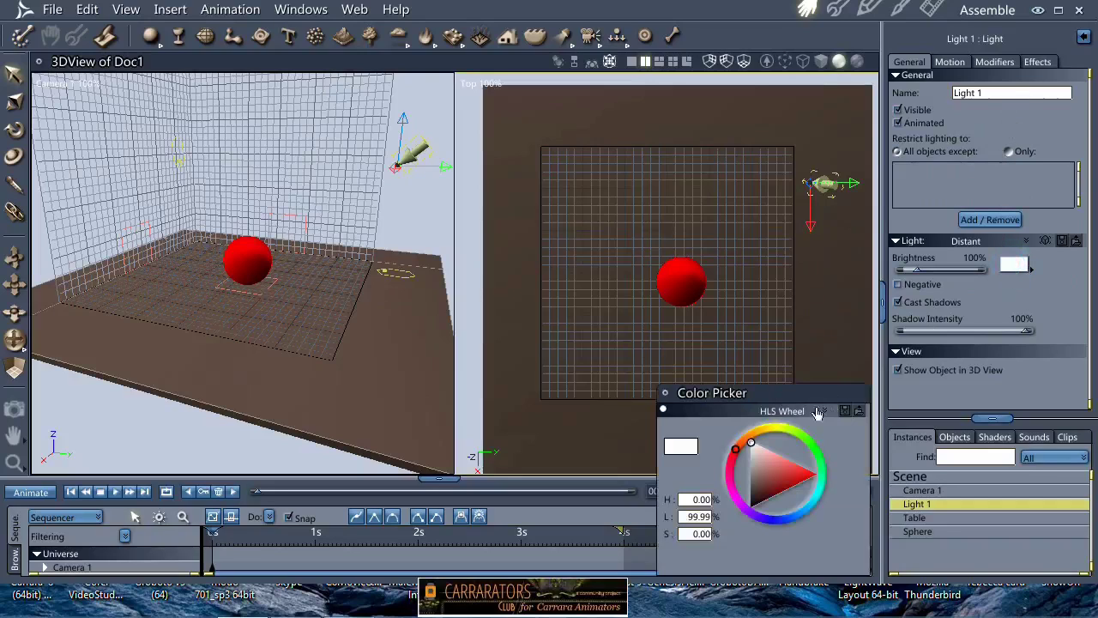
click(777, 434)
click(764, 448)
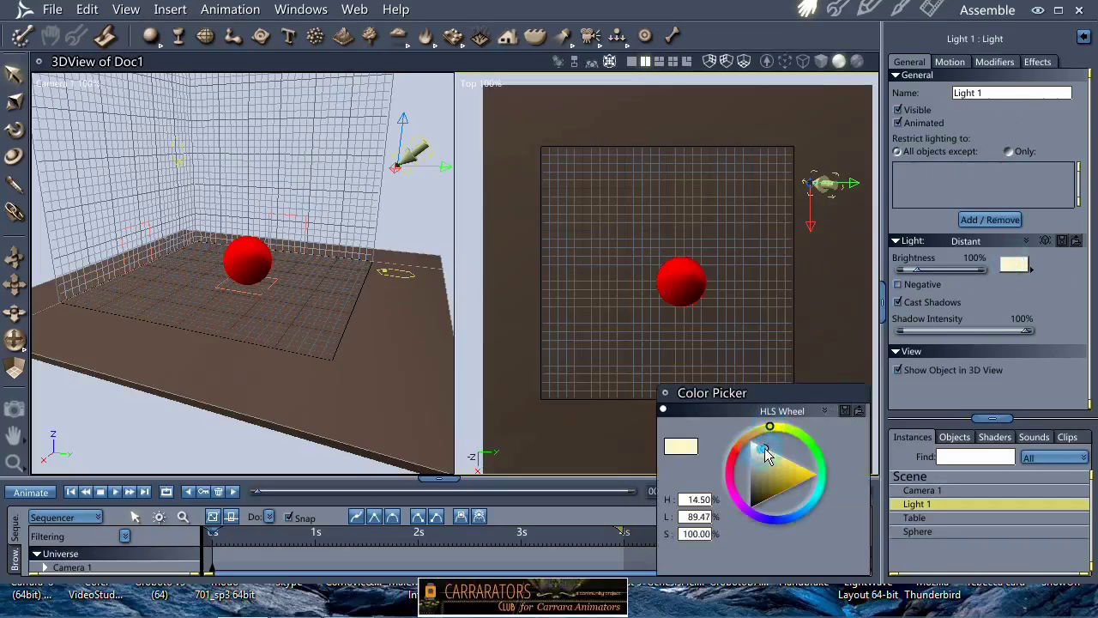
- Enable soft shadows for Light 1 with a light radius of 100 ft
click(1037, 61)
click(899, 114)
click(986, 133)
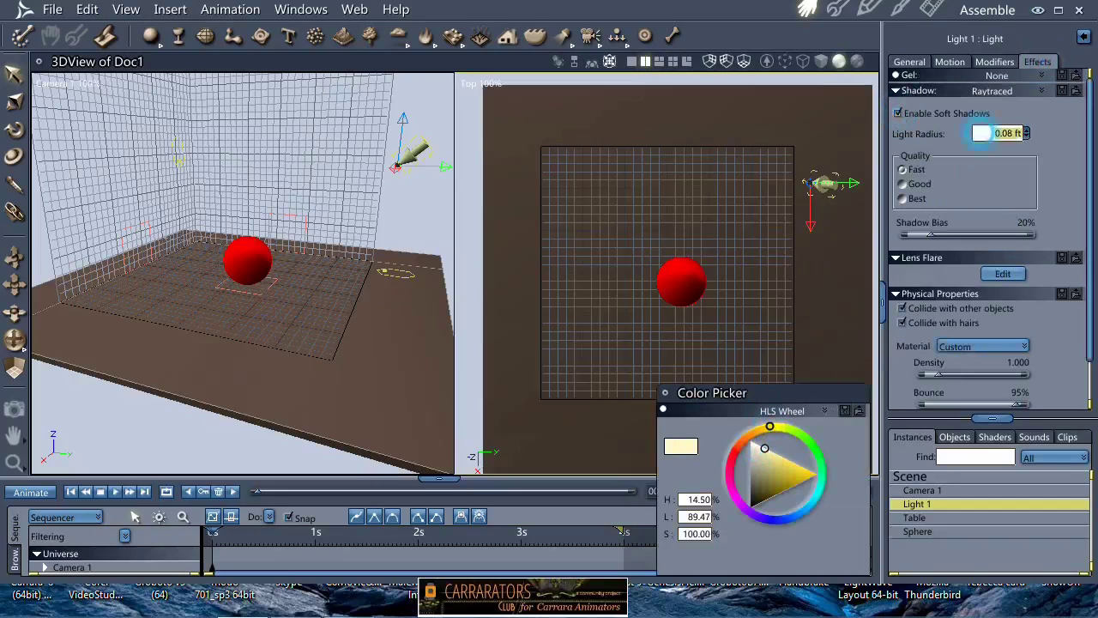
text(100)
key(Return)
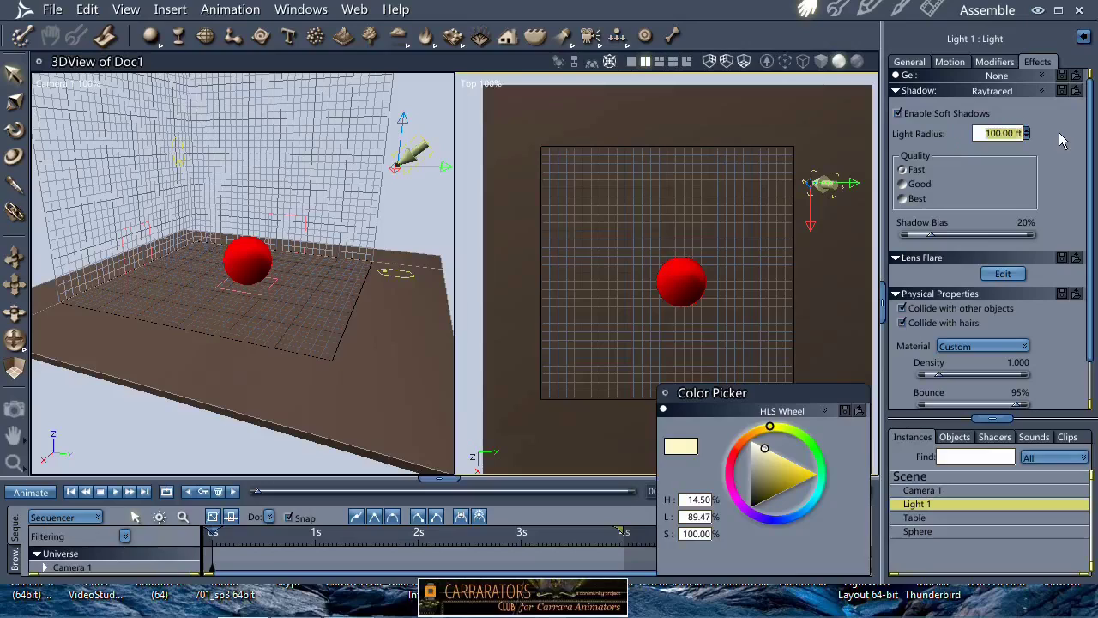
- Test-render the area around the ball to check the soft shadow, and close the colour picker
click(328, 197)
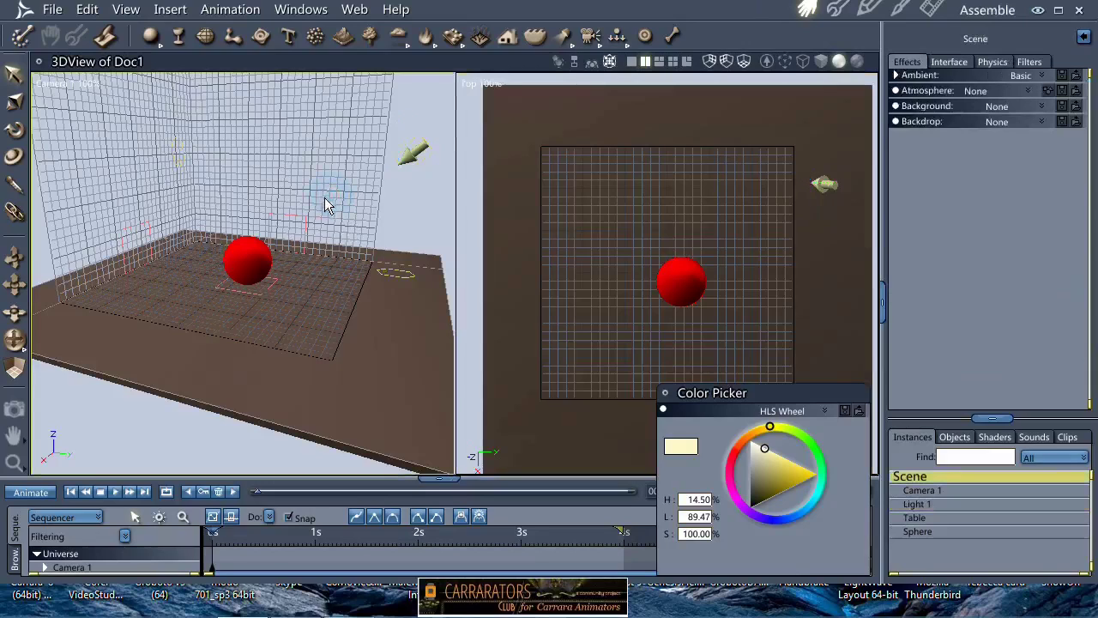
drag(291, 218, 168, 342)
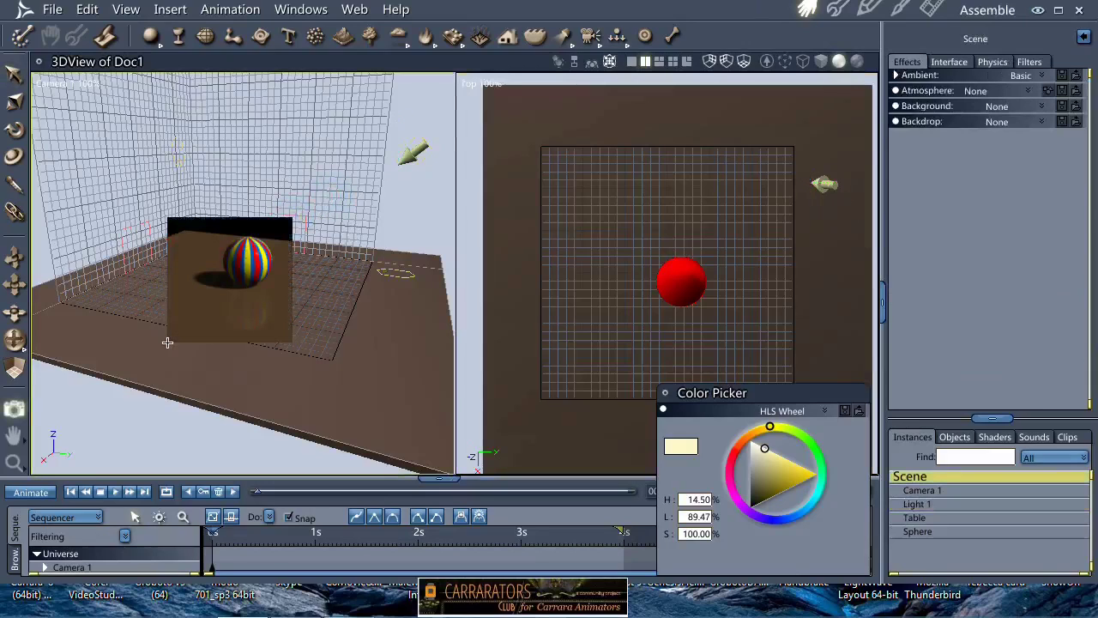
click(664, 394)
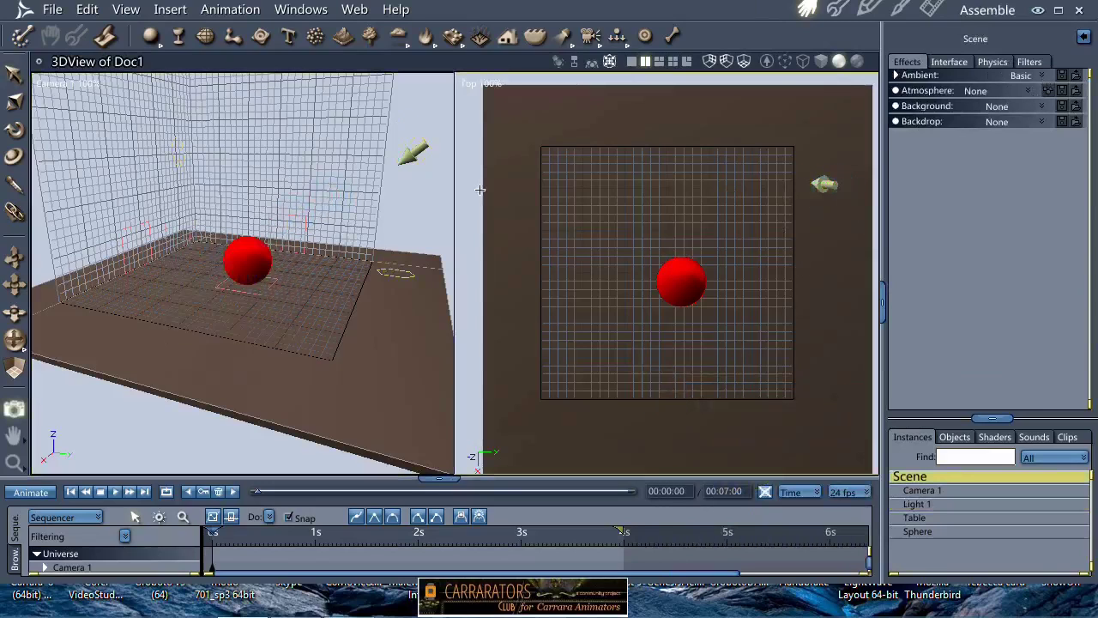
- Rotate Light 1 in the top view so that it points diagonally toward the ball
click(823, 184)
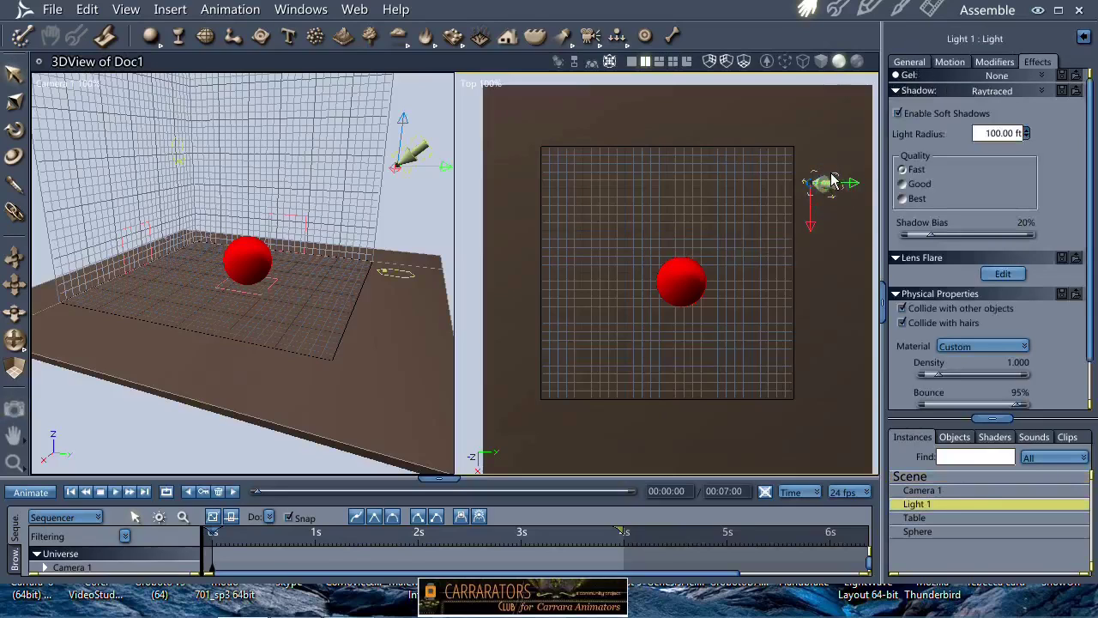
click(832, 182)
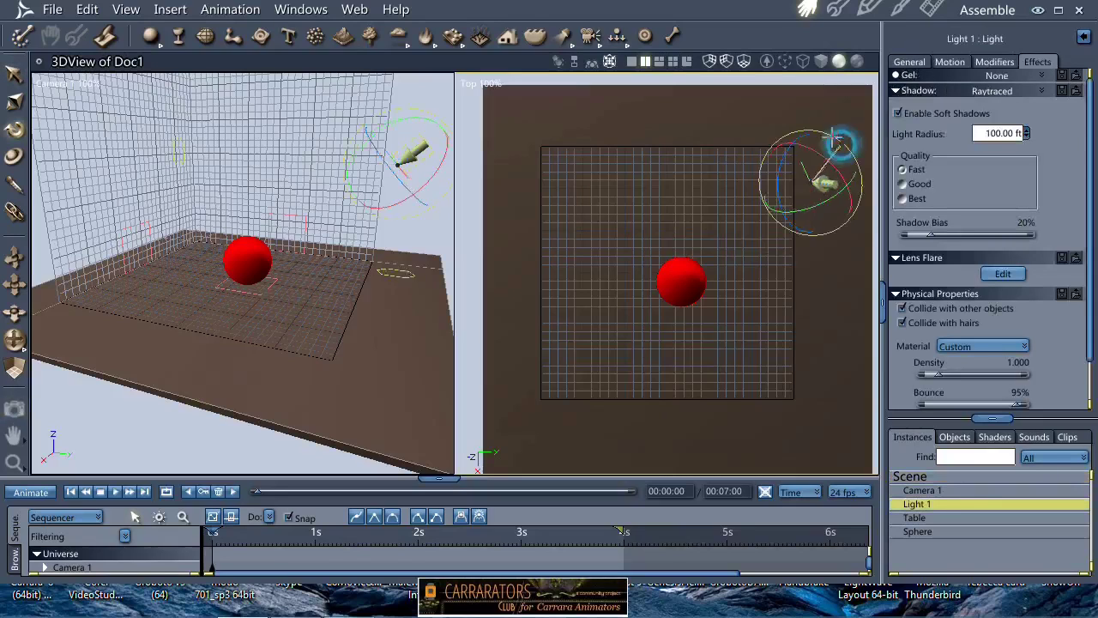
click(821, 174)
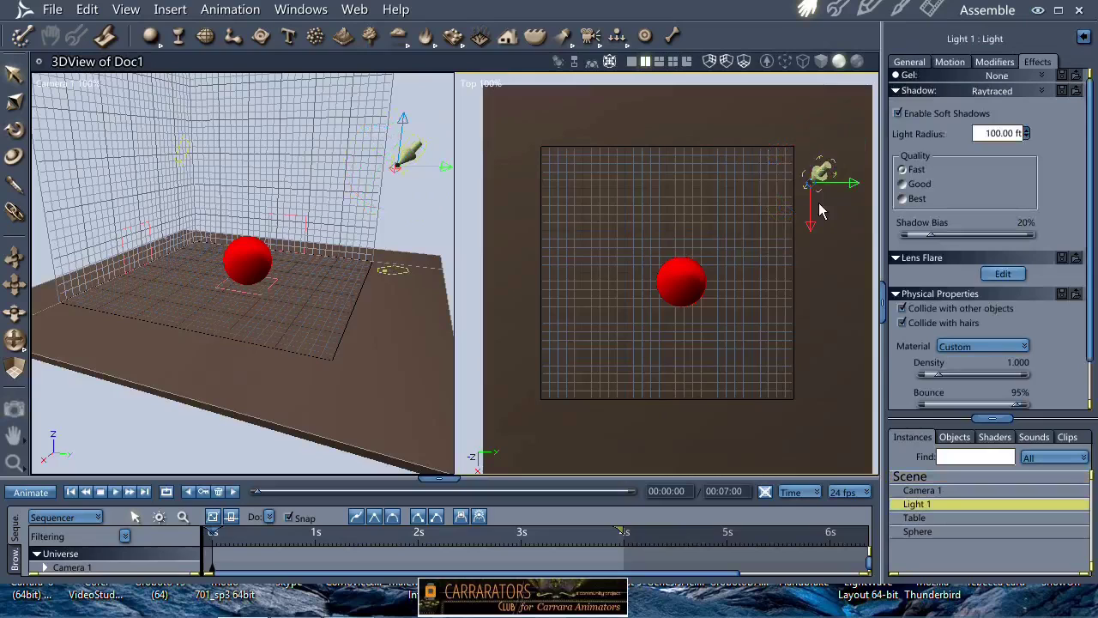
- Duplicate Light 1, move the copy along the red axis to the table's near corner and rotate it toward the ball
key(ctrl+d)
drag(809, 209, 809, 439)
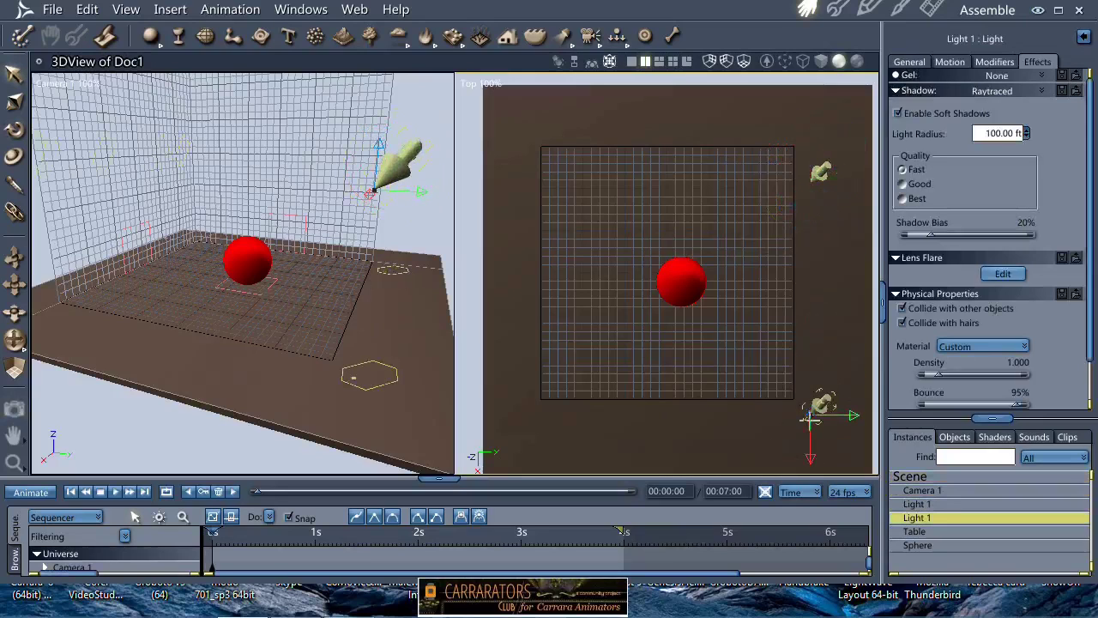
click(819, 404)
drag(837, 371, 822, 405)
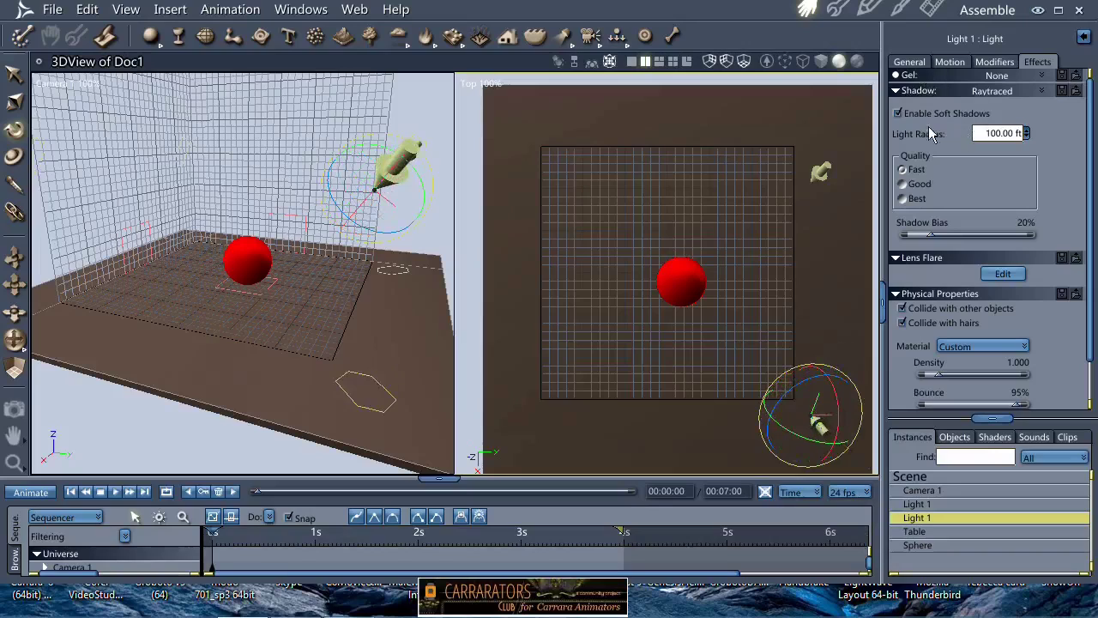
- Turn off shadow casting for the duplicated light, colour it pale blue (H 59.02%, L 89.47%, S 99.94%) and set its brightness to 47%
click(907, 61)
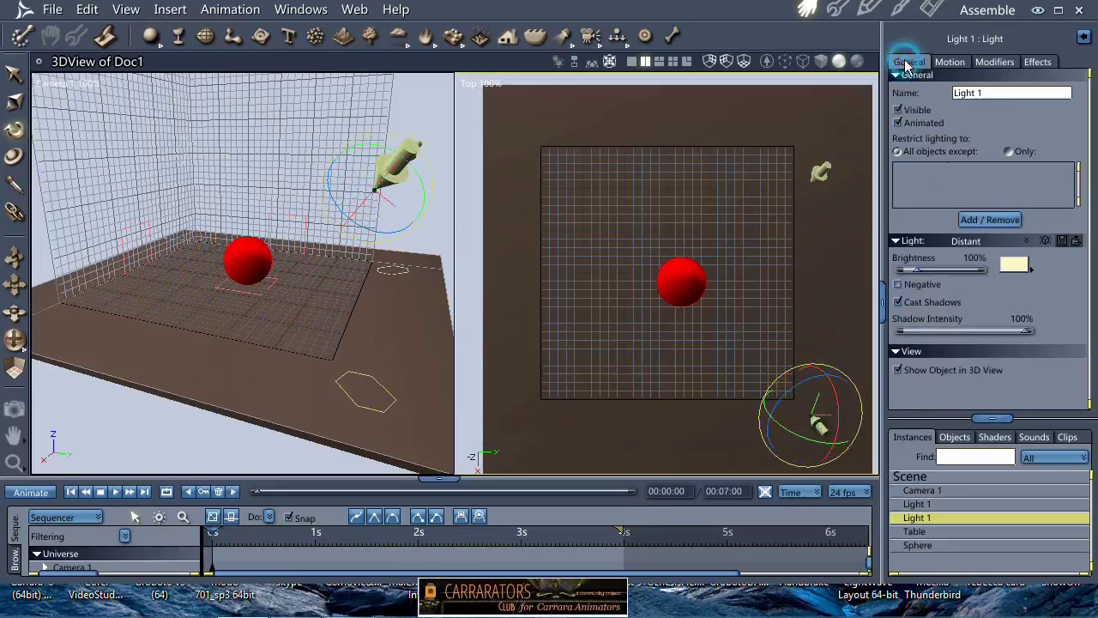
click(898, 302)
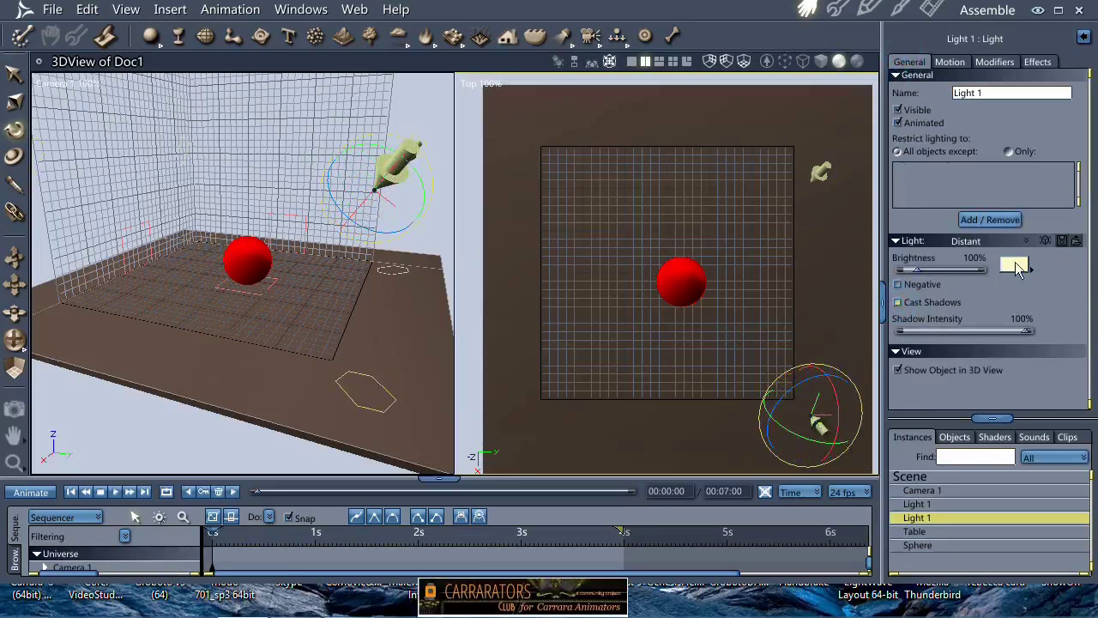
click(1013, 265)
click(799, 521)
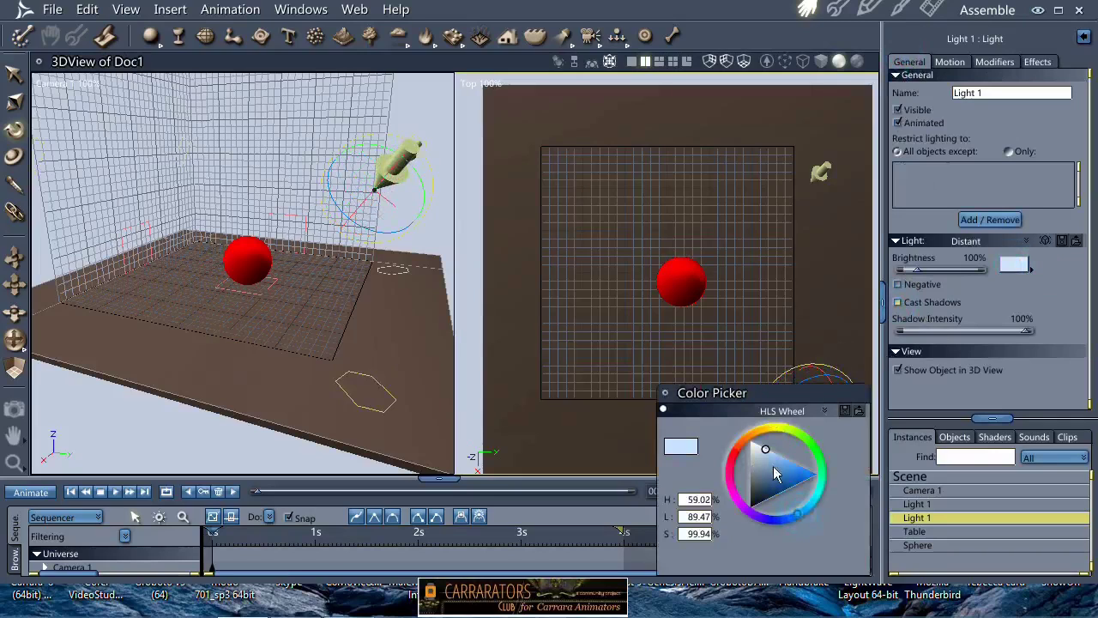
drag(941, 275, 914, 273)
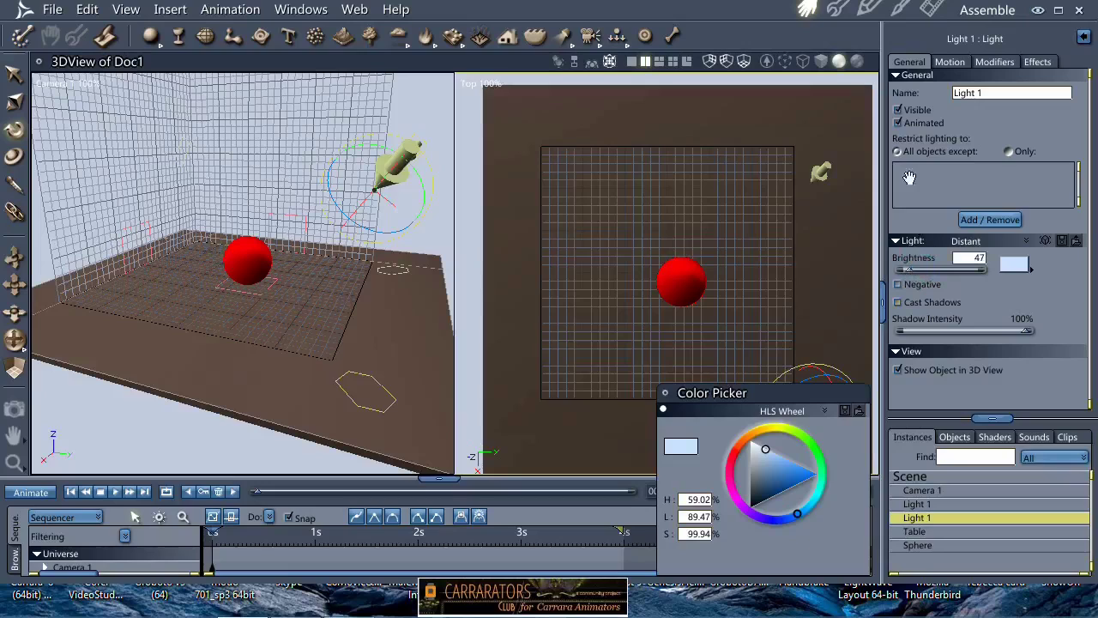
click(665, 393)
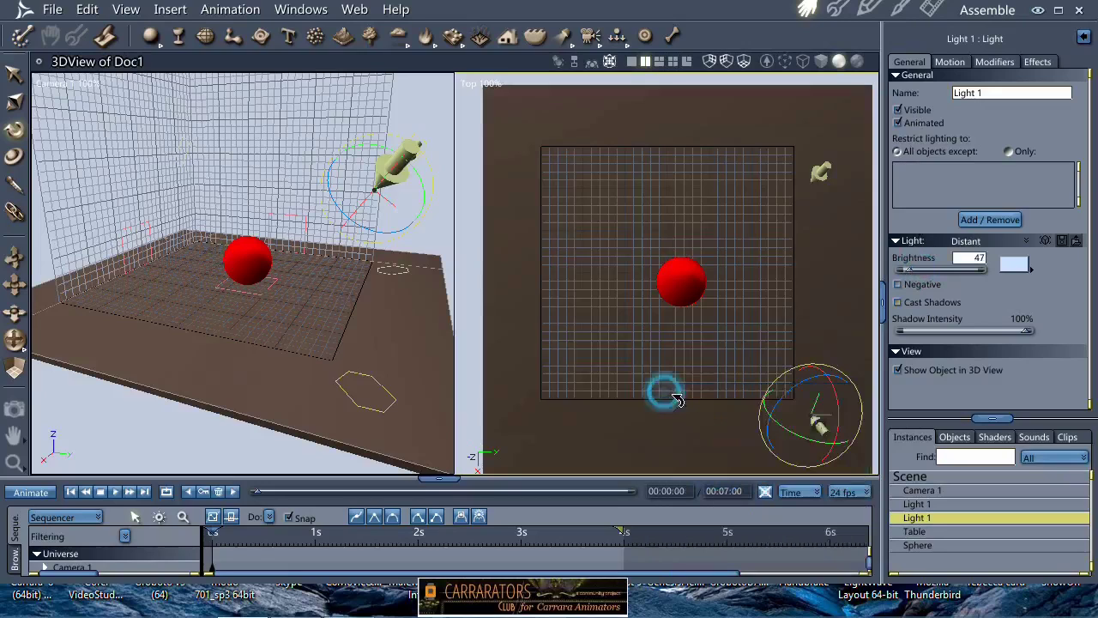
- Set the scene's ambient brightness to 8% with a pale blue colour of H 56.92%, L 86.84% and S 70%
click(909, 477)
click(897, 75)
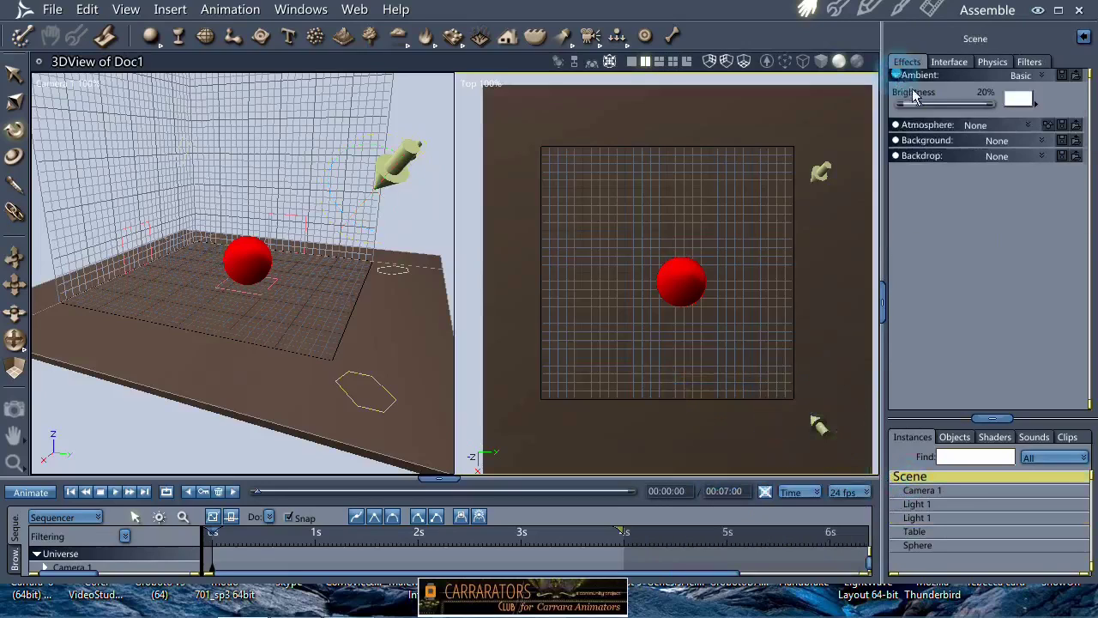
drag(922, 106, 914, 106)
click(1018, 99)
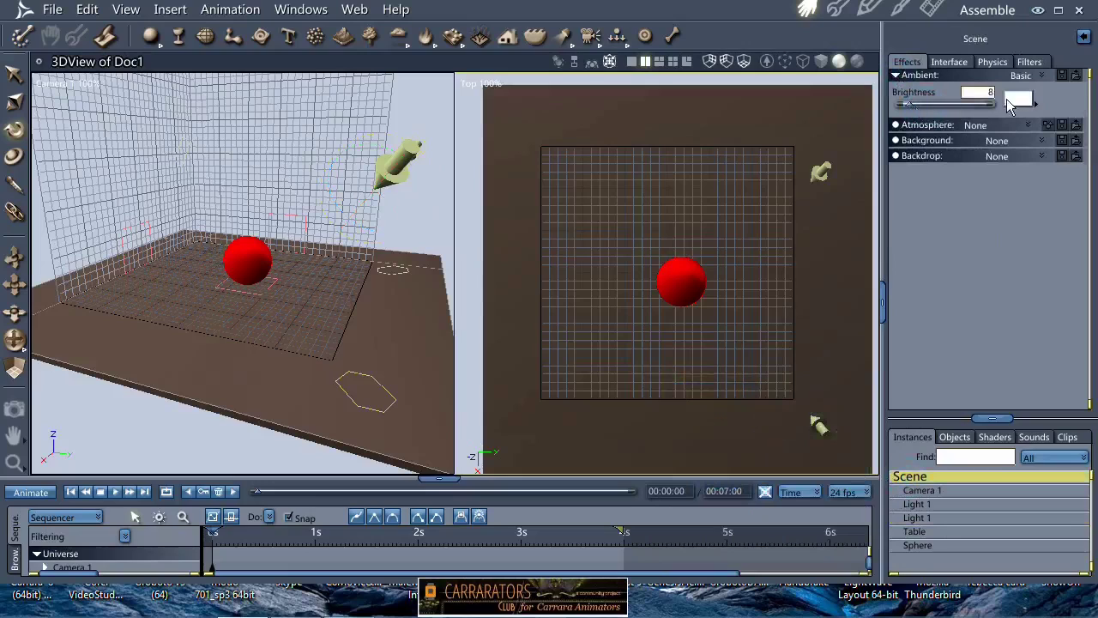
click(806, 518)
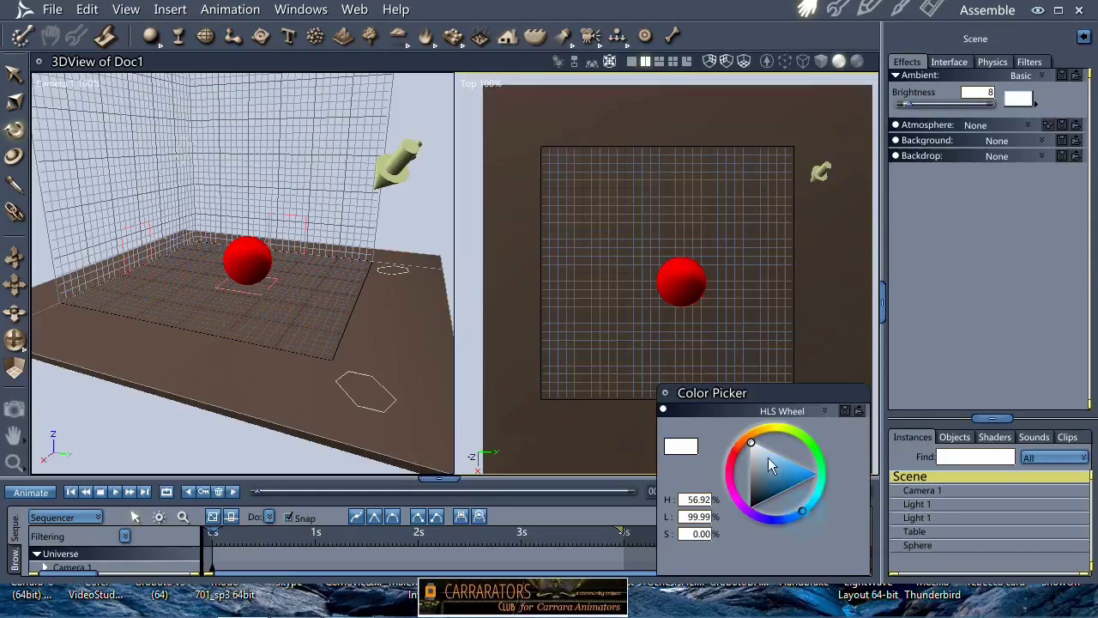
click(766, 460)
click(762, 450)
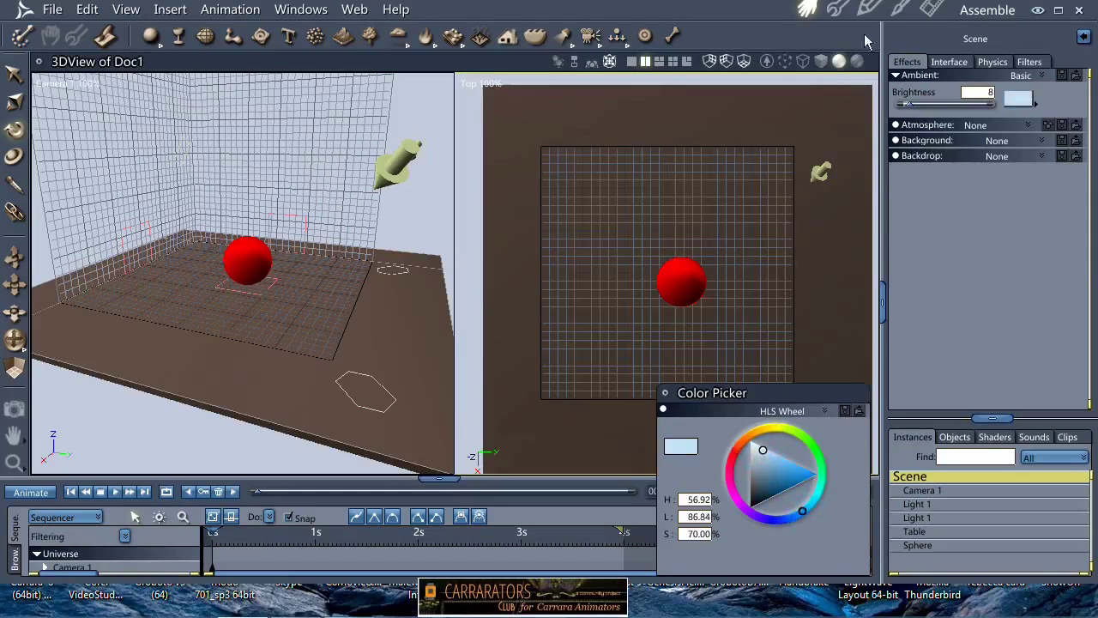
click(664, 392)
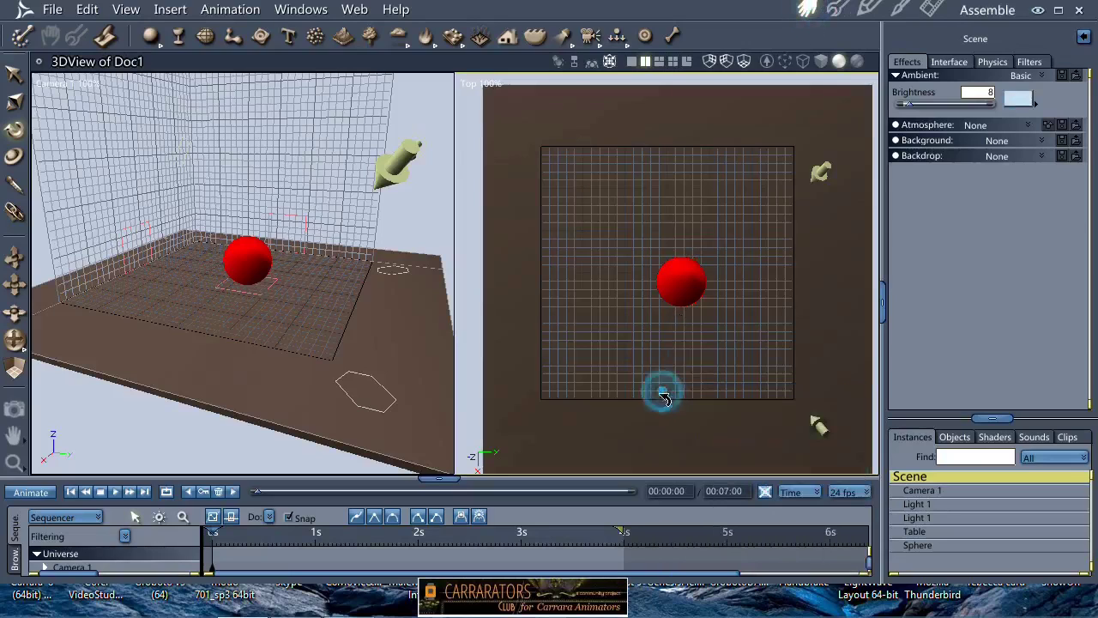
- Test-render a wide area around the ball and table to check the combined lighting
drag(384, 206, 89, 406)
drag(329, 200, 137, 355)
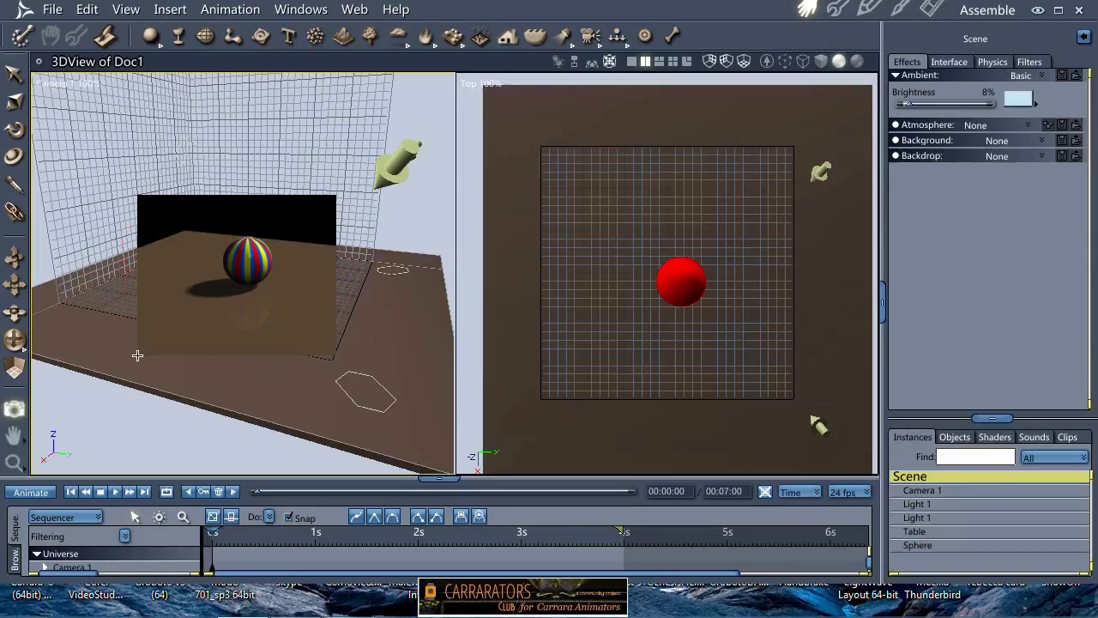
- Show the production frame and orbit the camera to frame the ball and table from a lower angle
key(r)
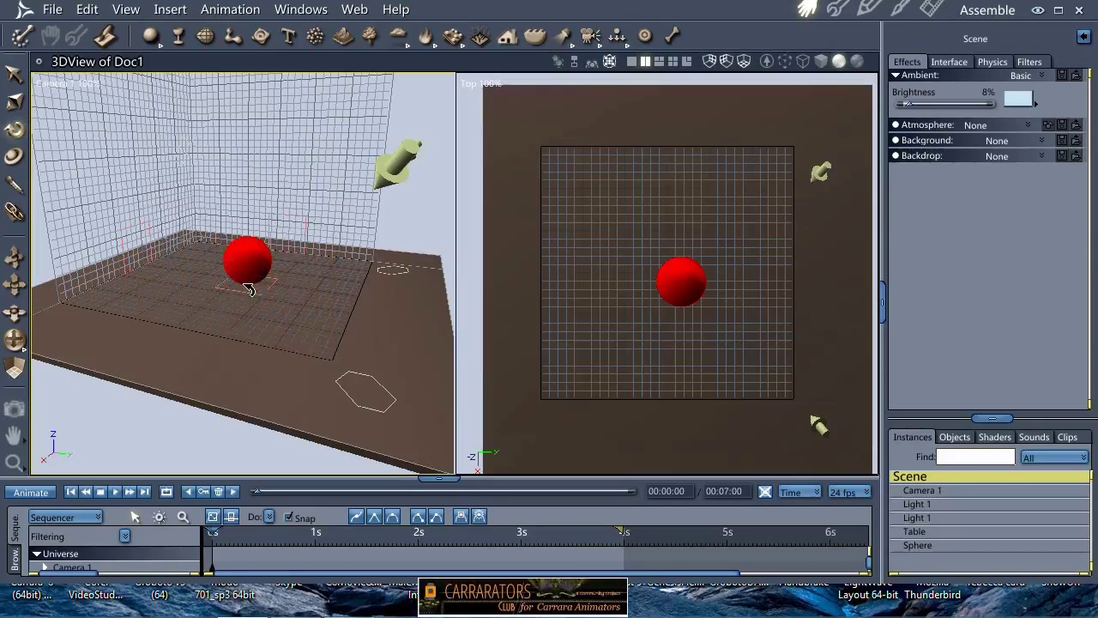
click(246, 287)
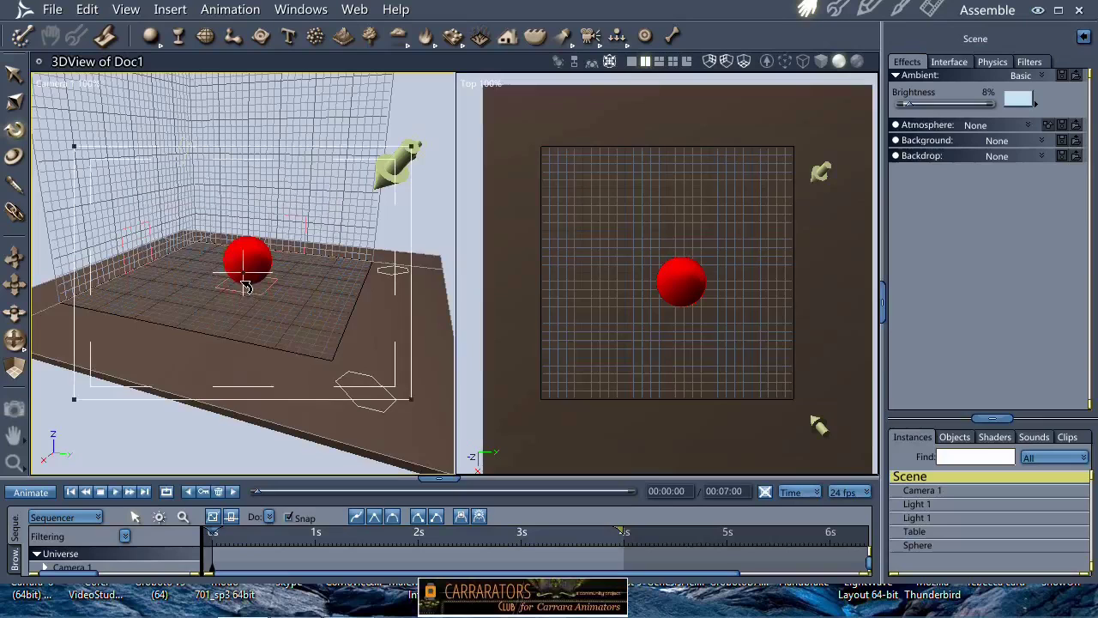
drag(278, 306, 275, 257)
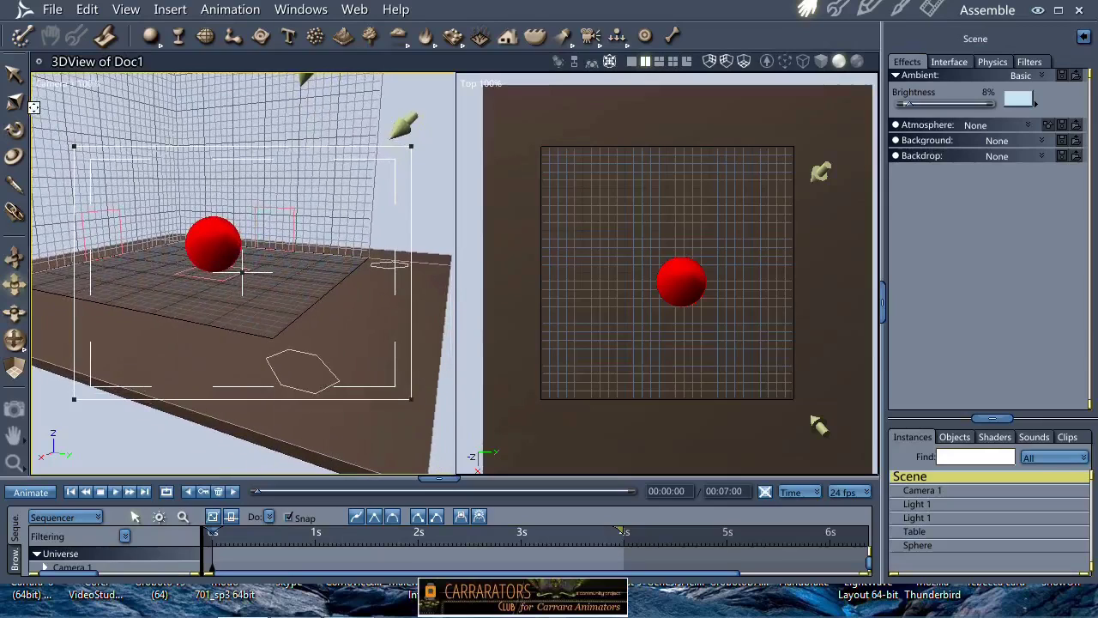
- Select the ball, show it in the Left view and move its hot point down to where it touches the table
click(14, 74)
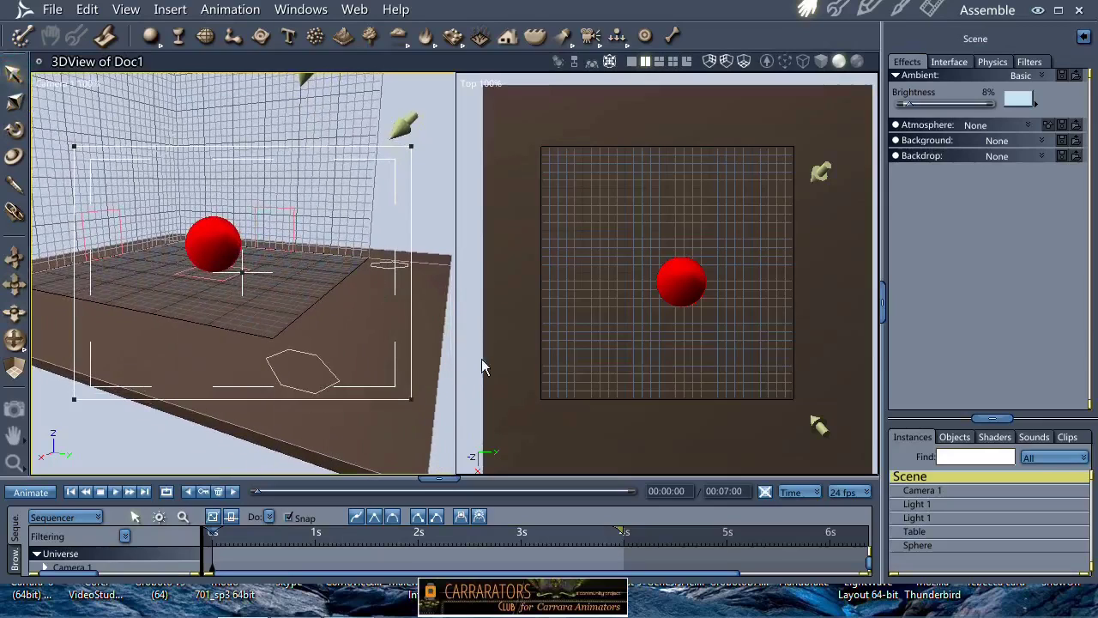
click(684, 287)
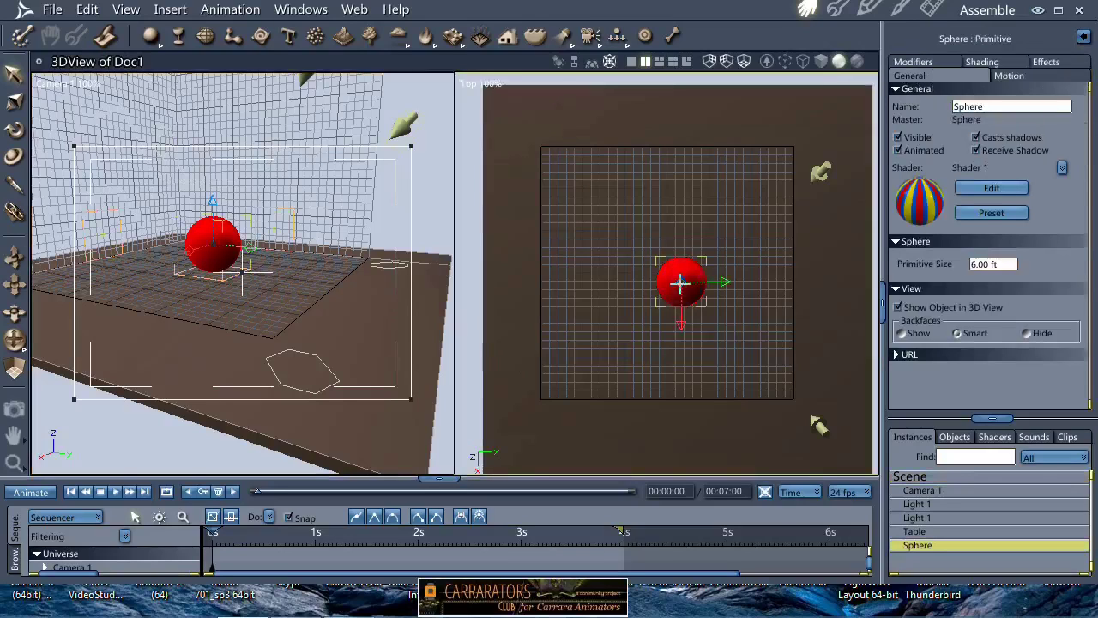
click(477, 85)
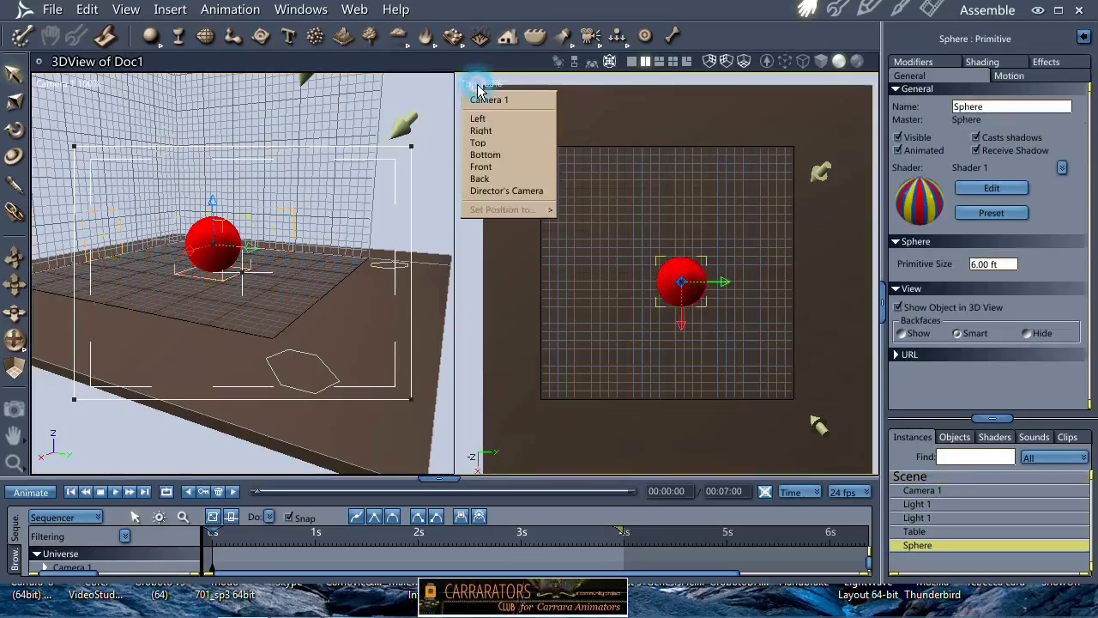
click(486, 122)
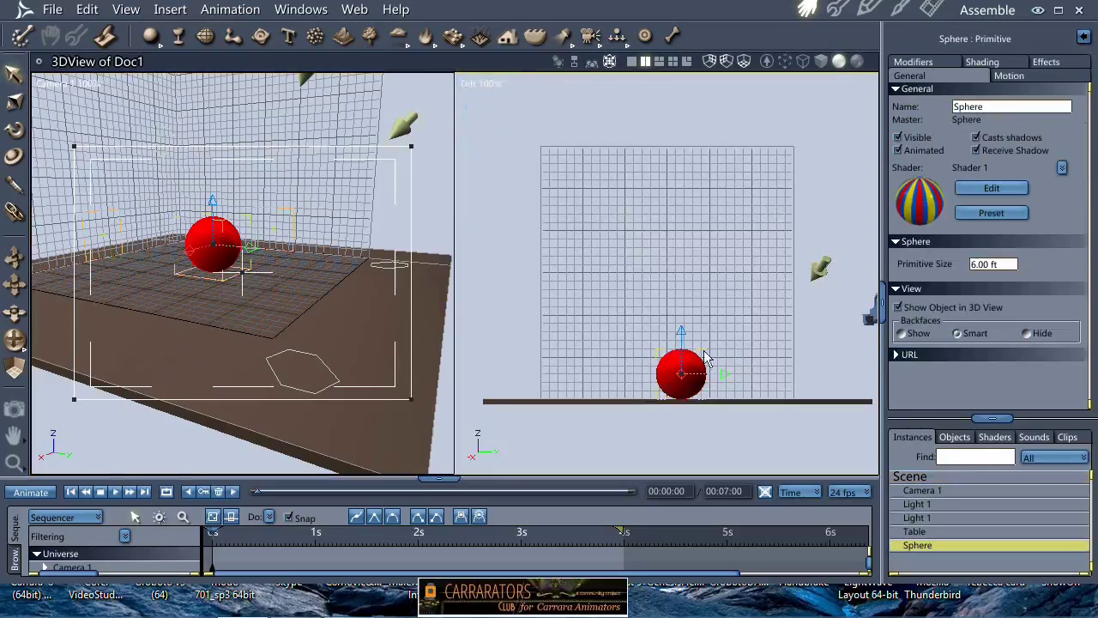
drag(726, 314, 625, 423)
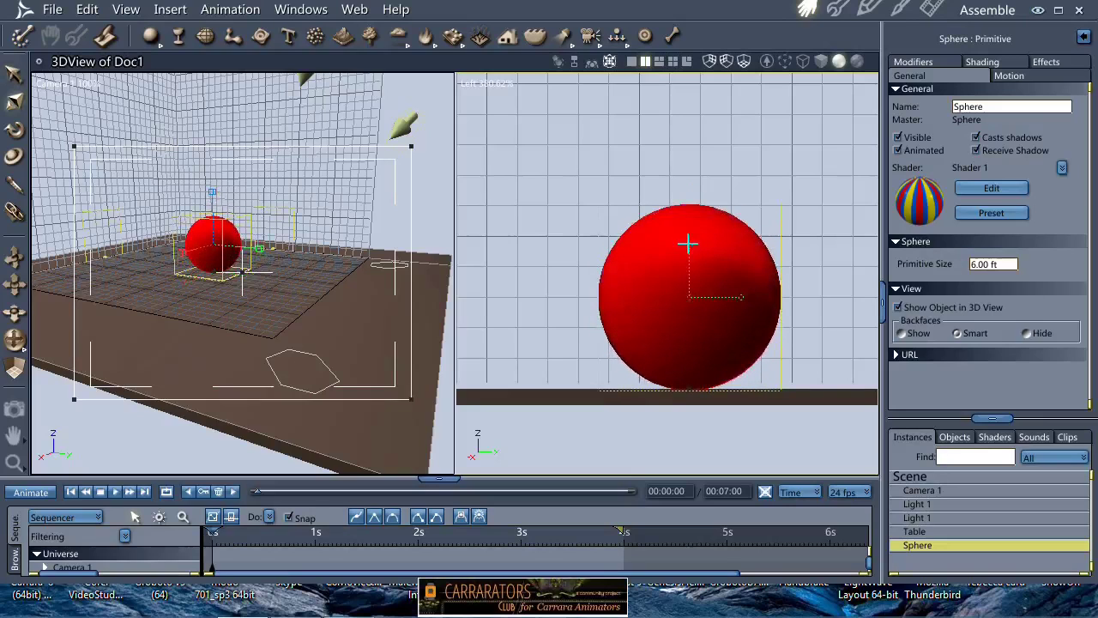
drag(688, 253, 695, 271)
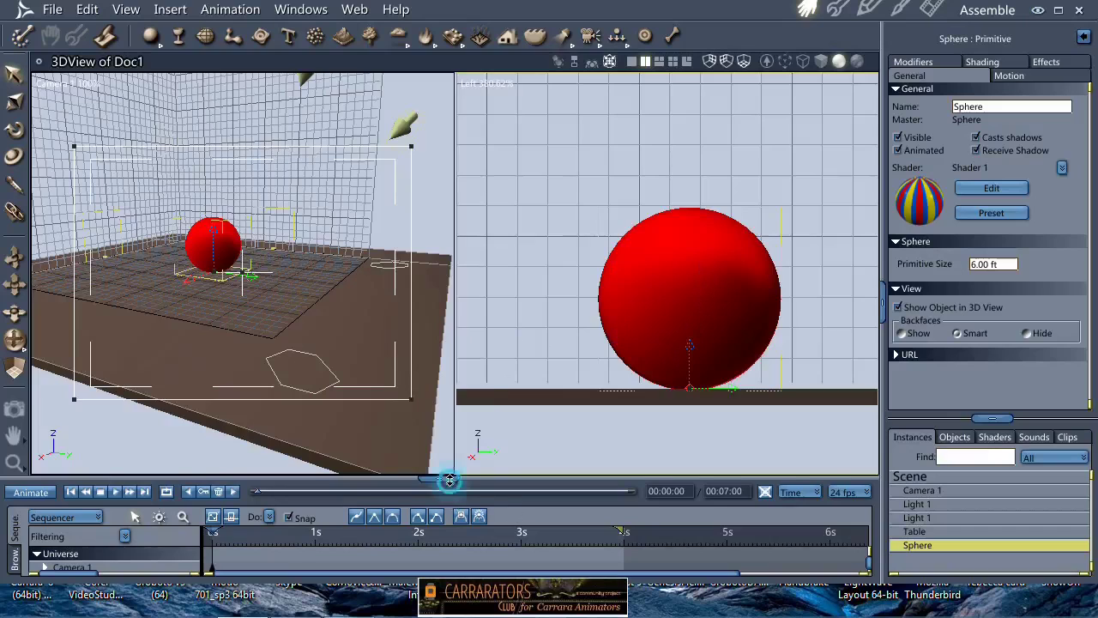
- Enlarge the sequencer area and show the timeline in frames (FPS) instead of time
drag(455, 476, 462, 364)
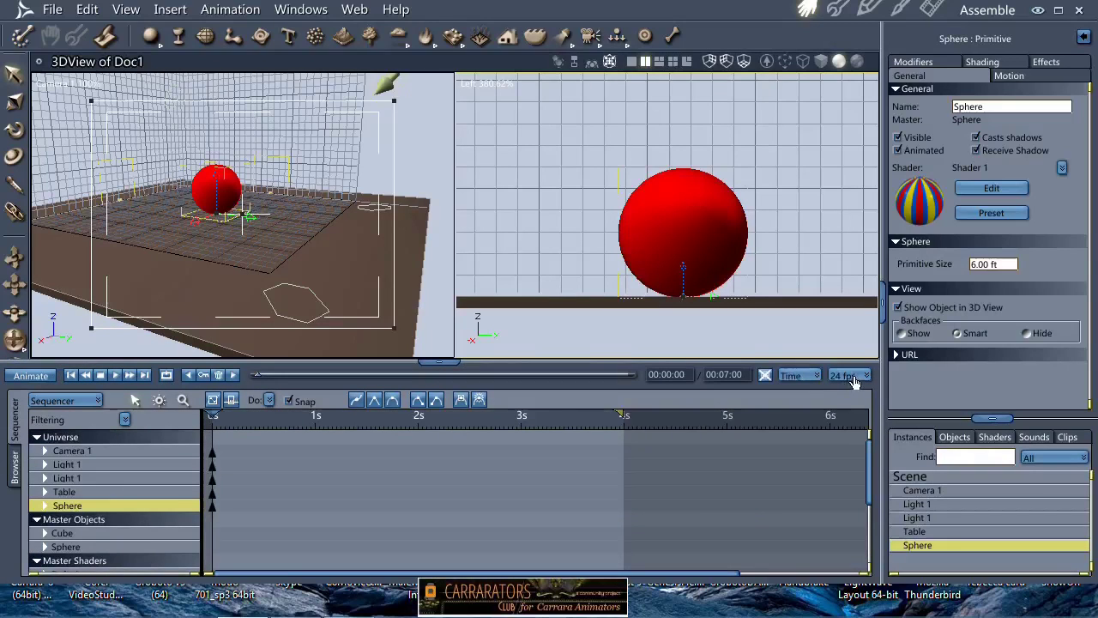
click(813, 377)
click(804, 402)
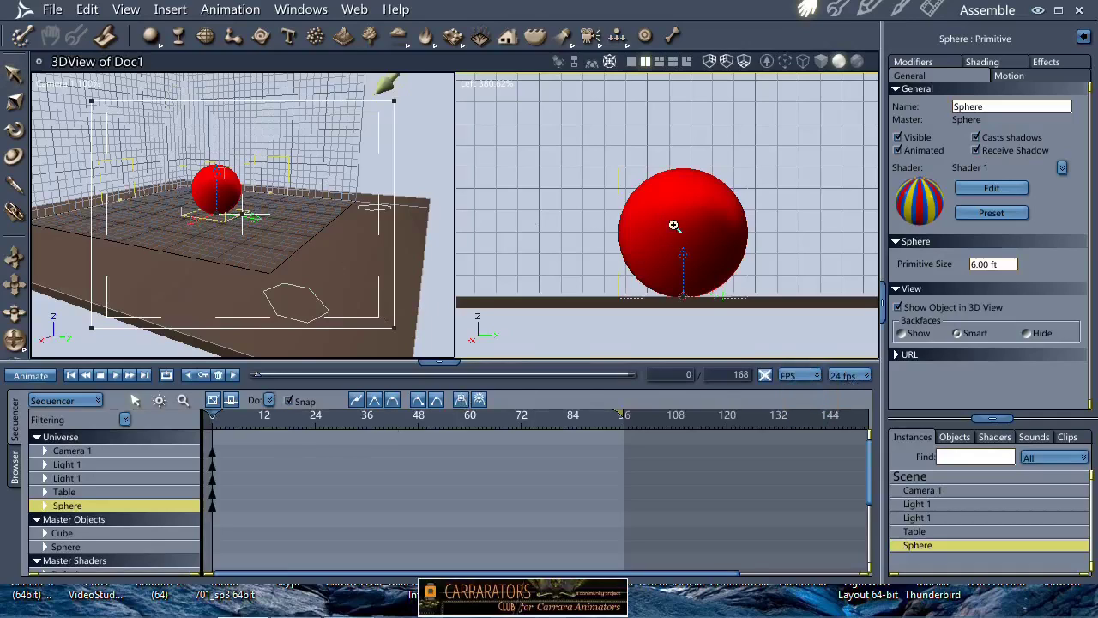
- Place the ball high above the table's left end at frame 0, and keyframe it on the table slightly farther right at frame 12
scroll(669, 230, down, 2)
drag(686, 227, 513, 123)
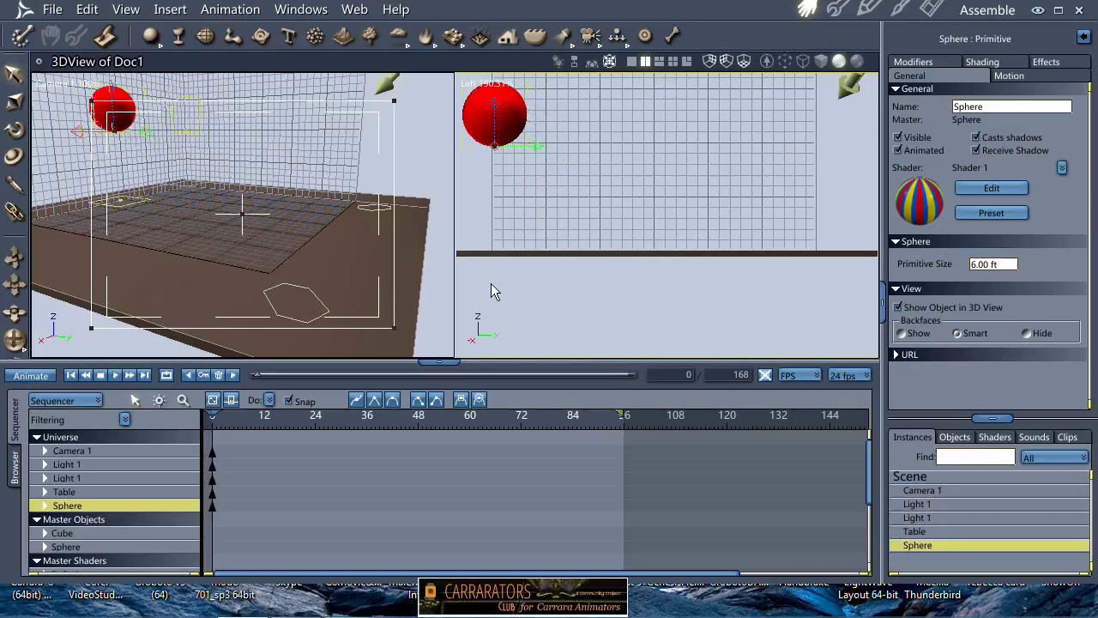
click(264, 420)
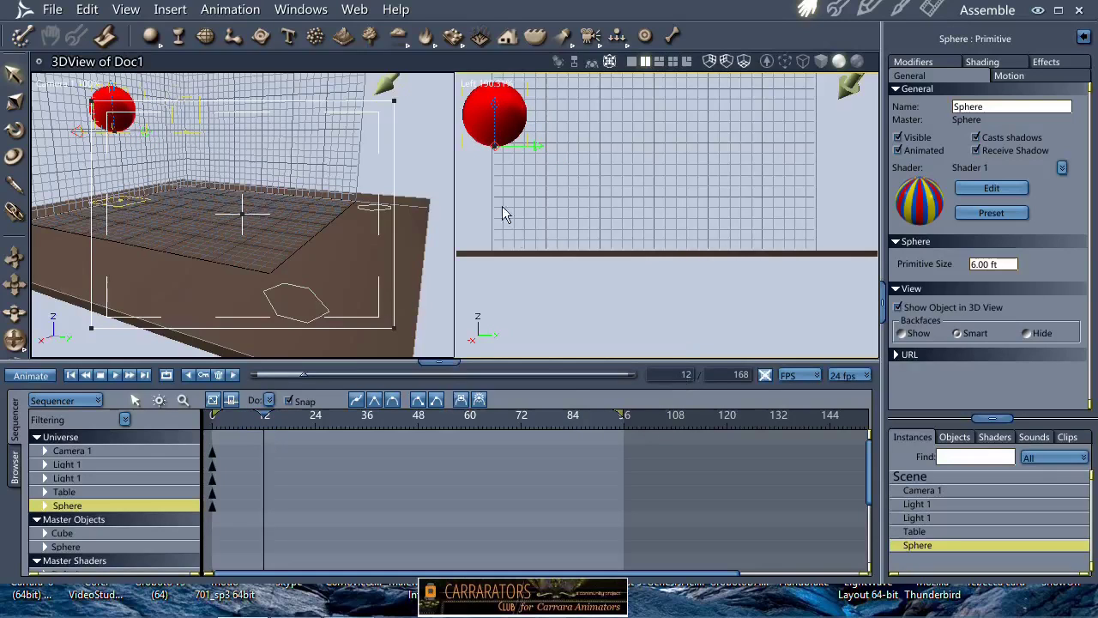
drag(495, 106, 498, 184)
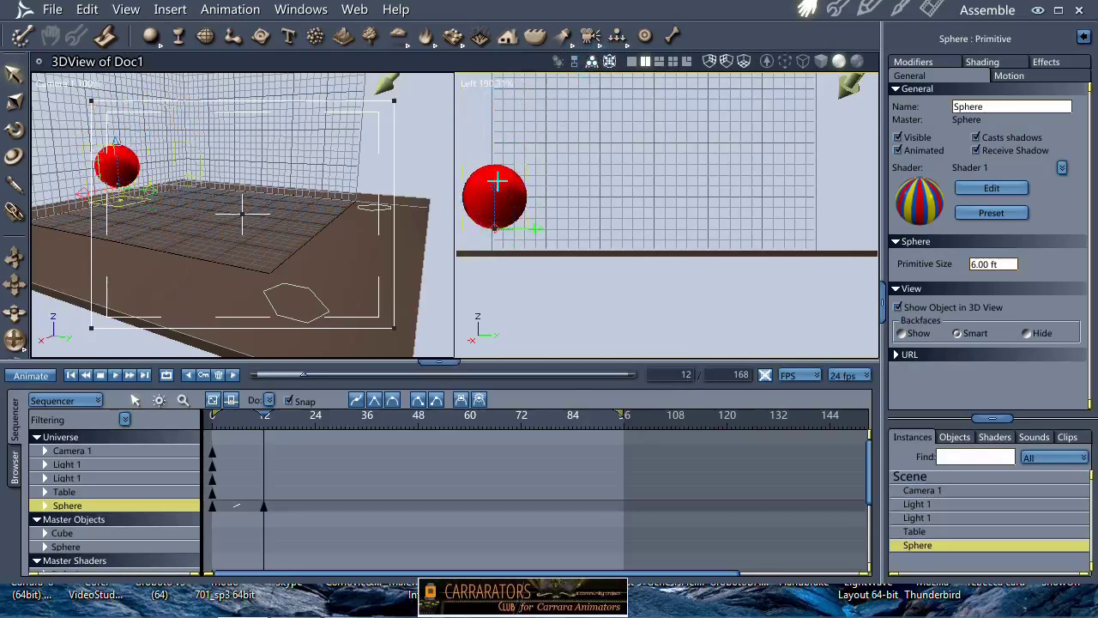
drag(496, 180, 495, 202)
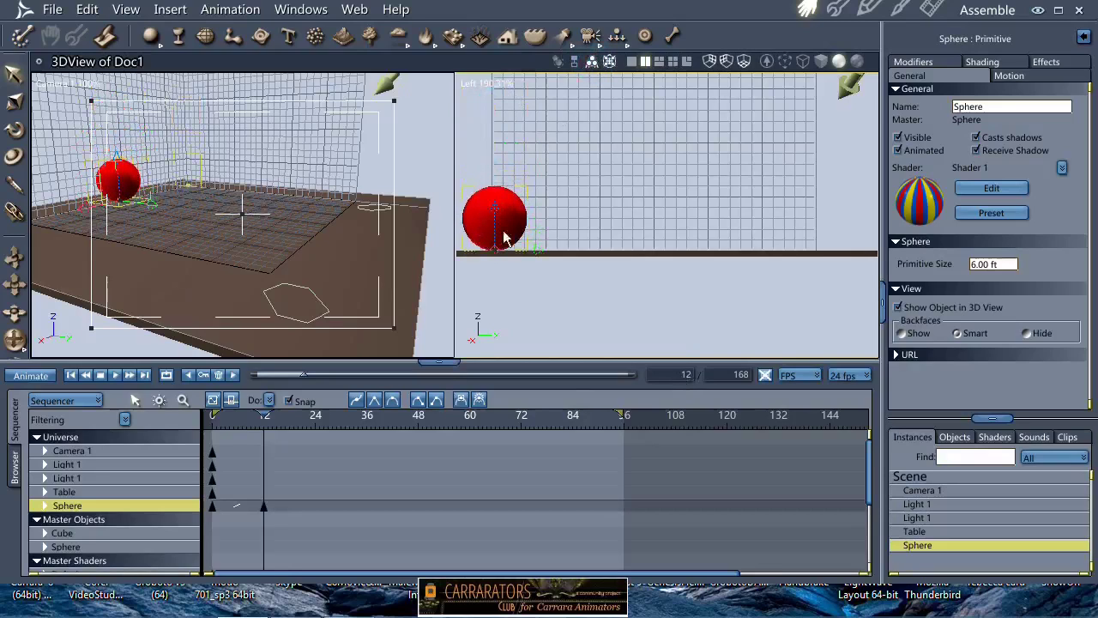
drag(529, 253, 569, 248)
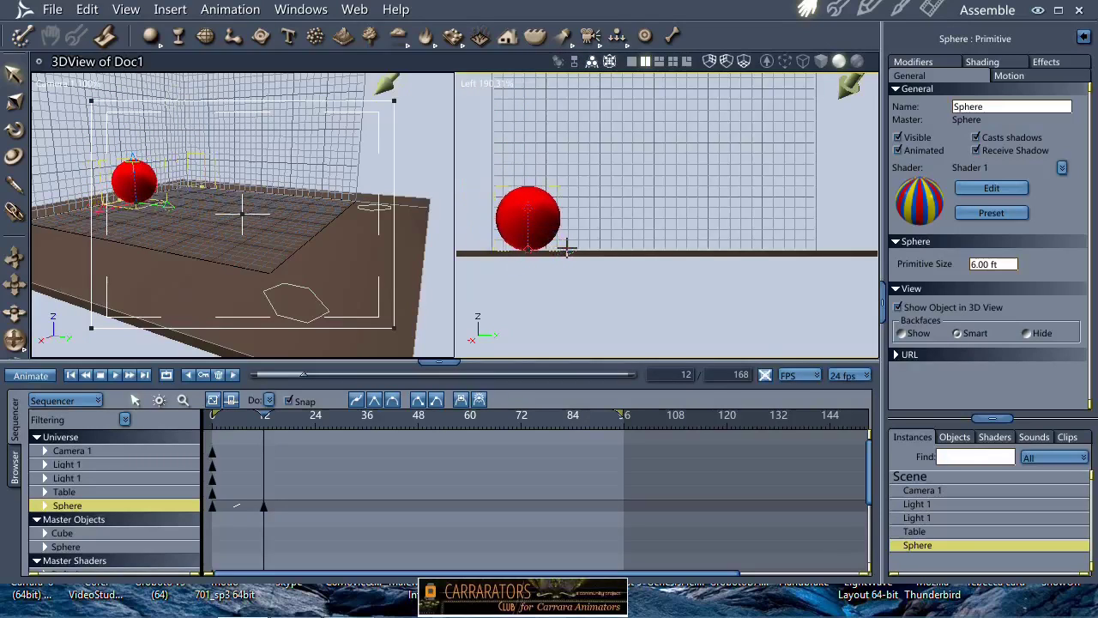
- Keyframe the first bounce: the ball up and farther right at frame 24, and back on the table at frame 36
click(315, 425)
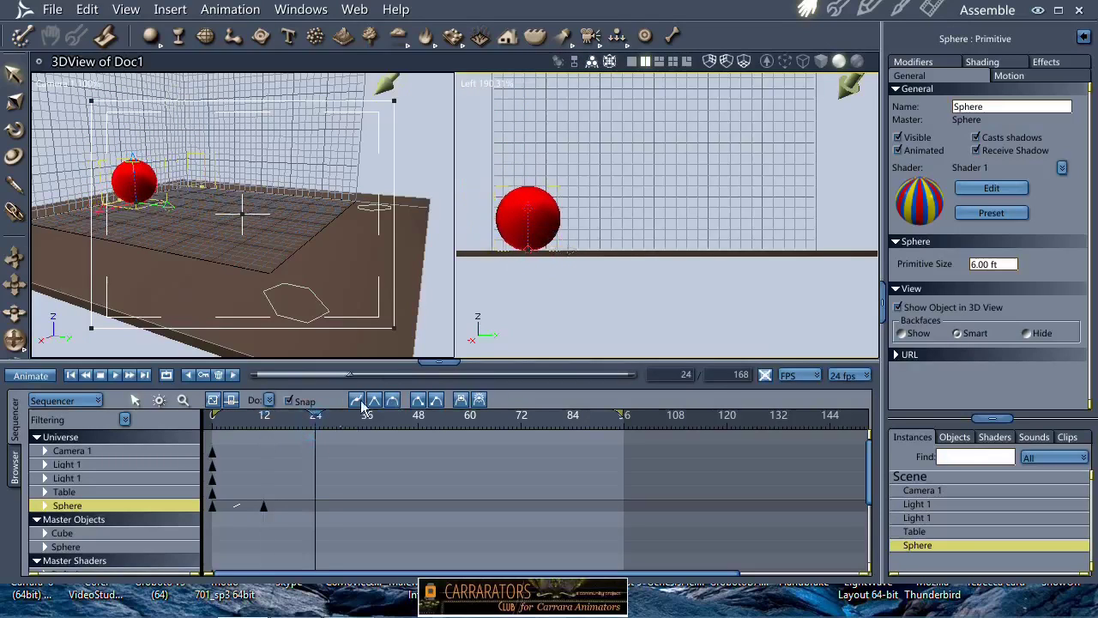
drag(527, 210, 603, 180)
drag(312, 415, 367, 414)
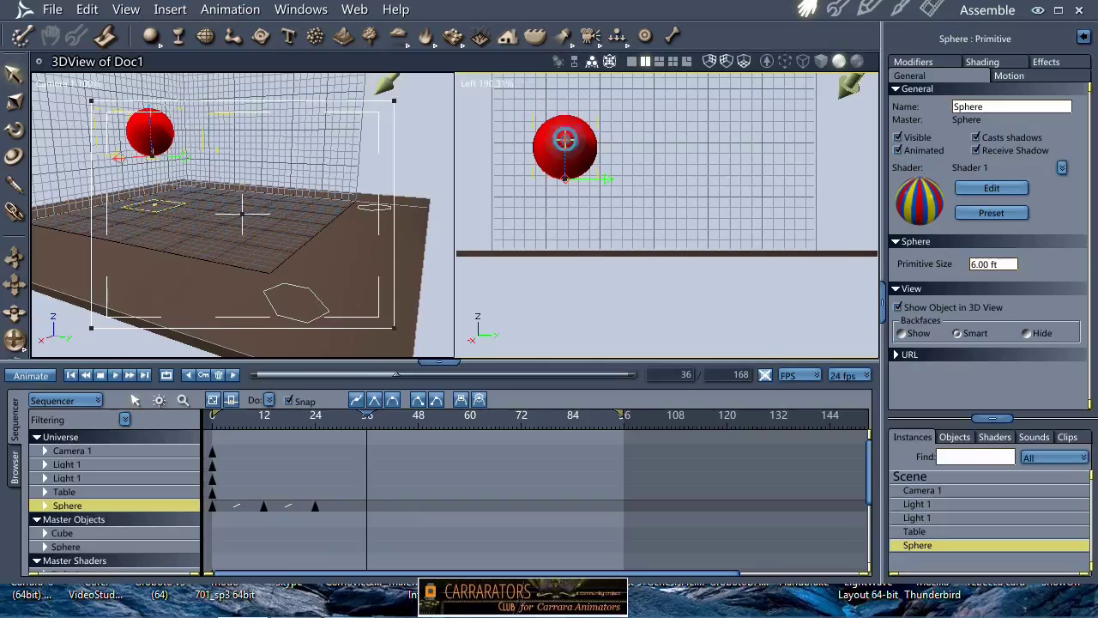
drag(564, 143, 563, 208)
drag(603, 250, 657, 250)
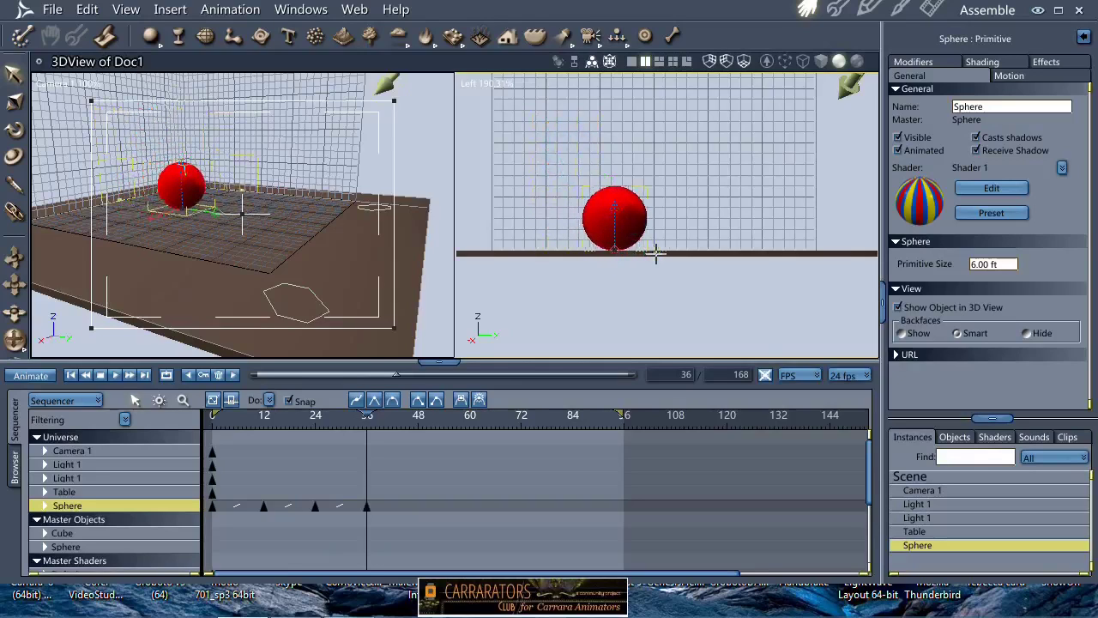
- Keyframe a lower second bounce, with the ball up at frame 48 and on the table farther right at frame 60
drag(366, 414, 418, 414)
mouse_move(612, 228)
mouse_down()
mouse_move(623, 162)
mouse_move(655, 191)
mouse_move(707, 196)
mouse_up()
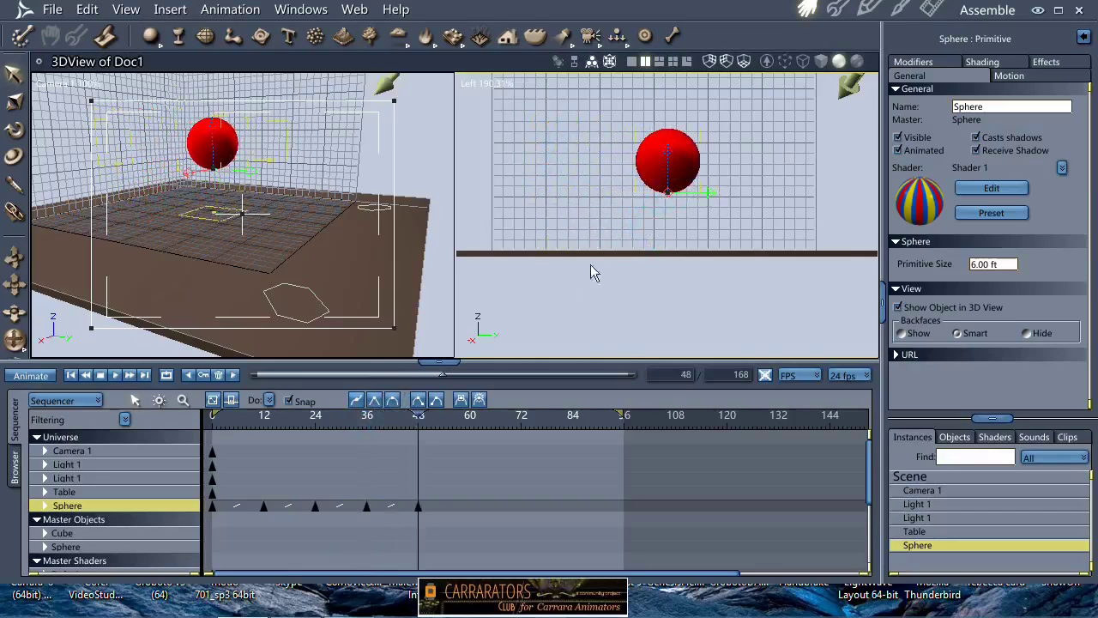
drag(417, 414, 469, 415)
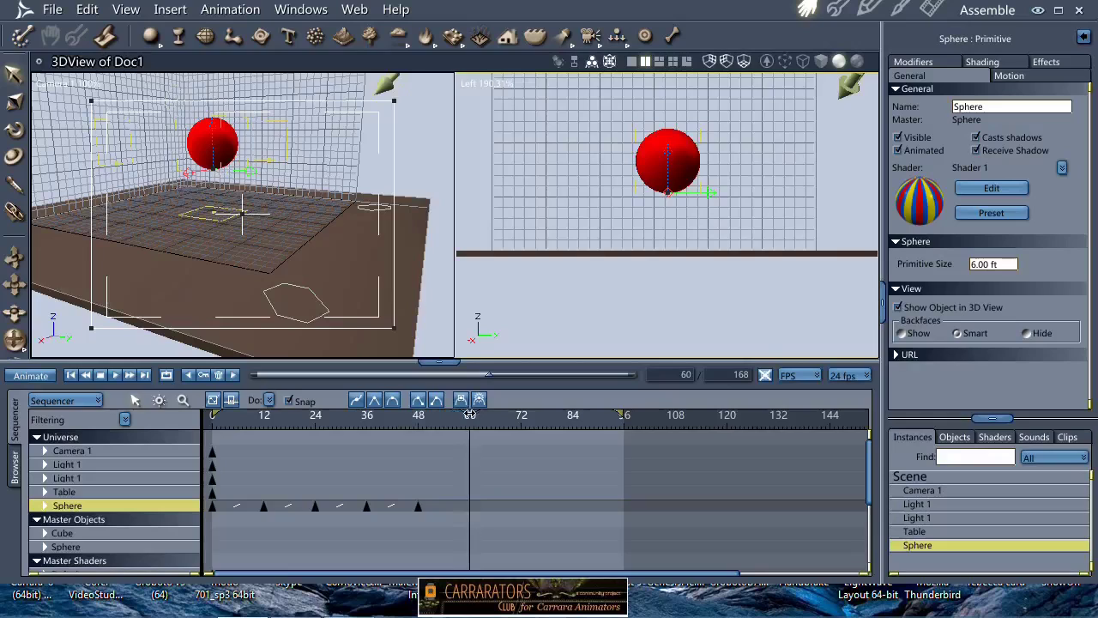
drag(673, 151, 665, 217)
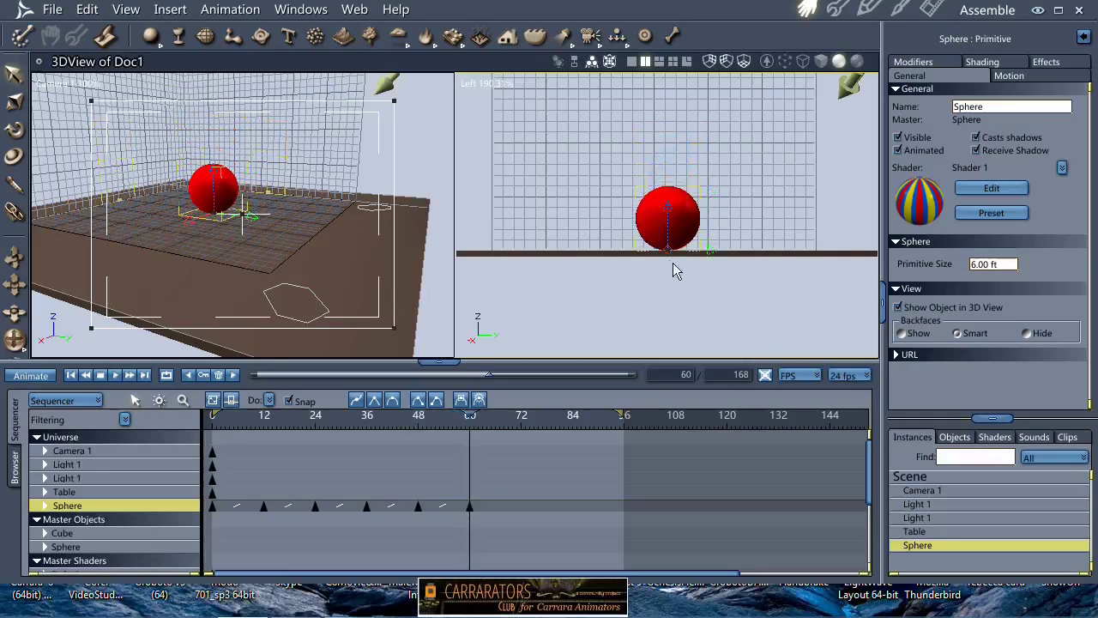
drag(702, 249, 748, 245)
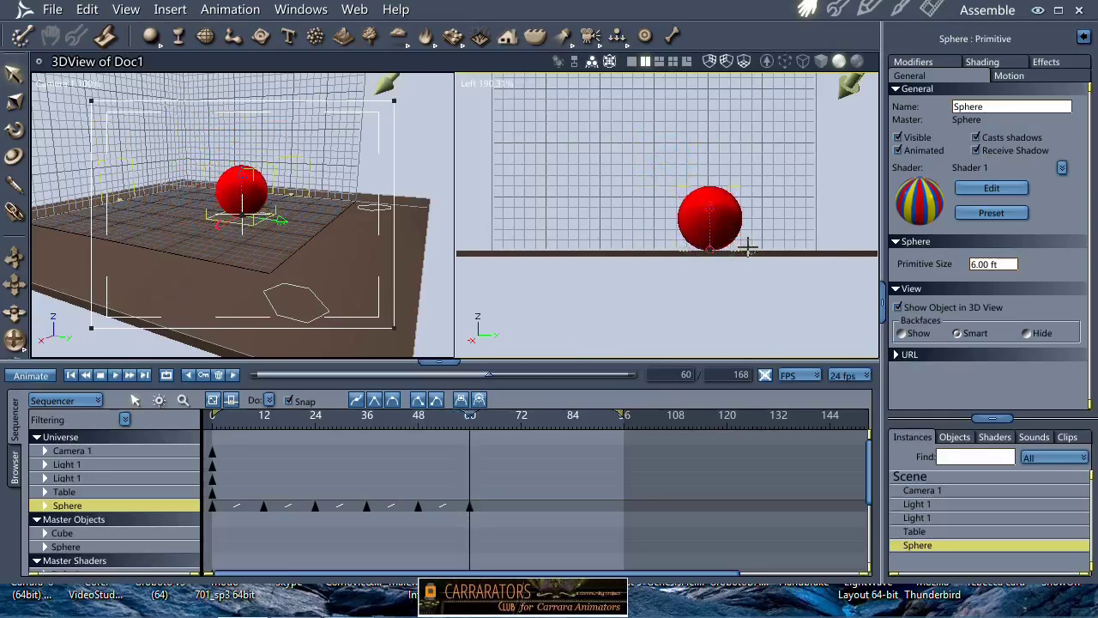
- Keyframe the third bounce at frame 72, its landing at frame 84 and the ball farther along the table at frame 96
drag(469, 414, 520, 415)
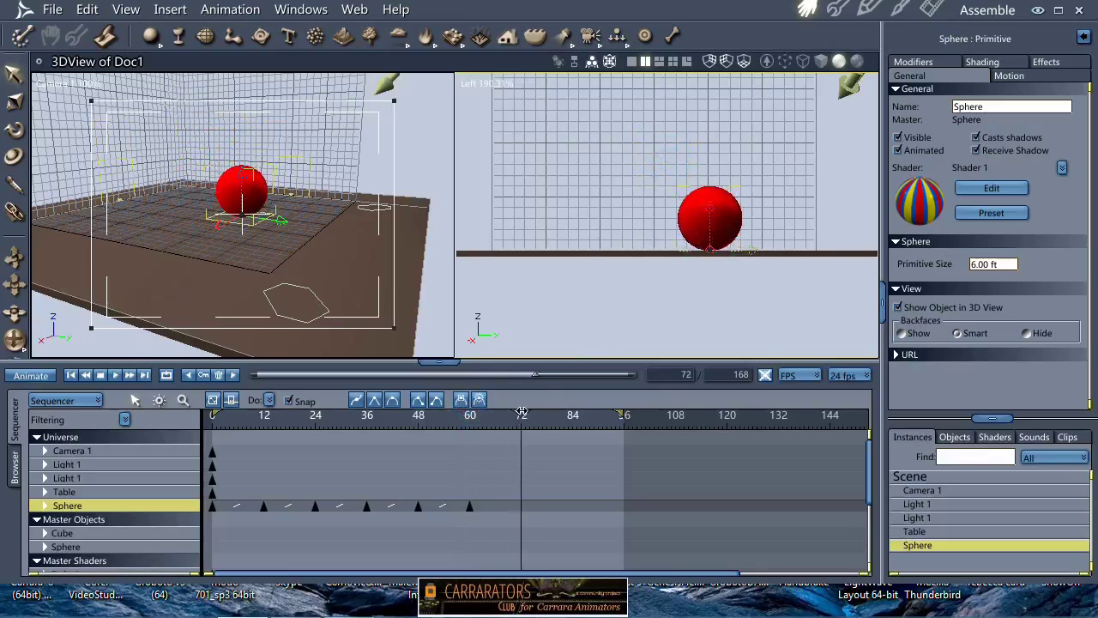
drag(711, 219, 774, 204)
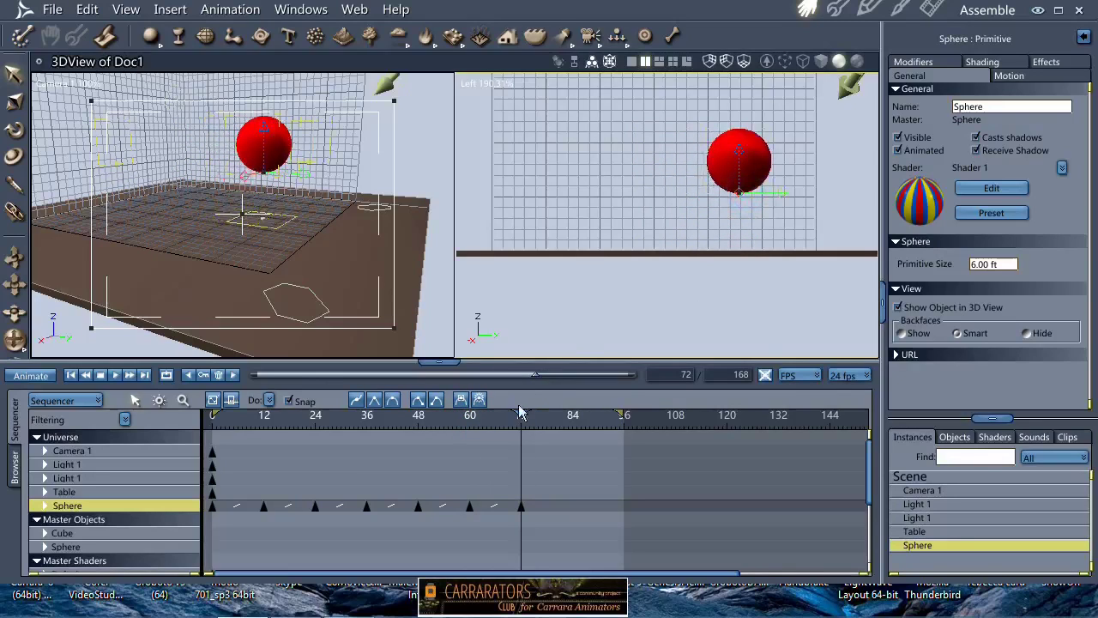
drag(521, 414, 573, 414)
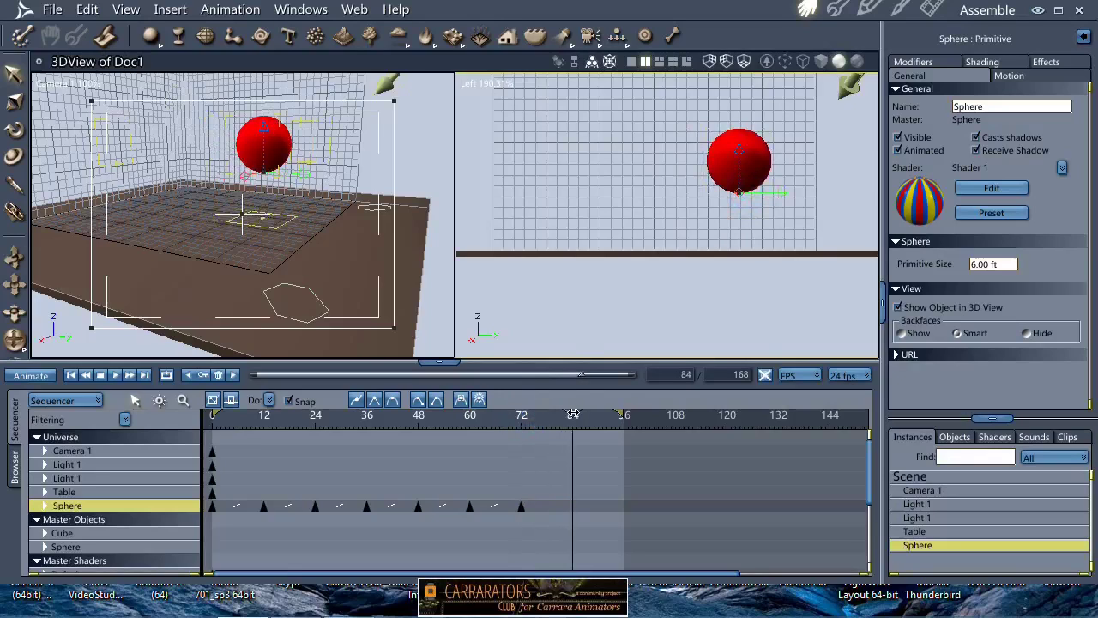
drag(736, 153, 779, 249)
mouse_move(566, 429)
mouse_down()
mouse_move(570, 417)
mouse_move(627, 429)
mouse_move(624, 416)
mouse_up()
drag(819, 249, 883, 248)
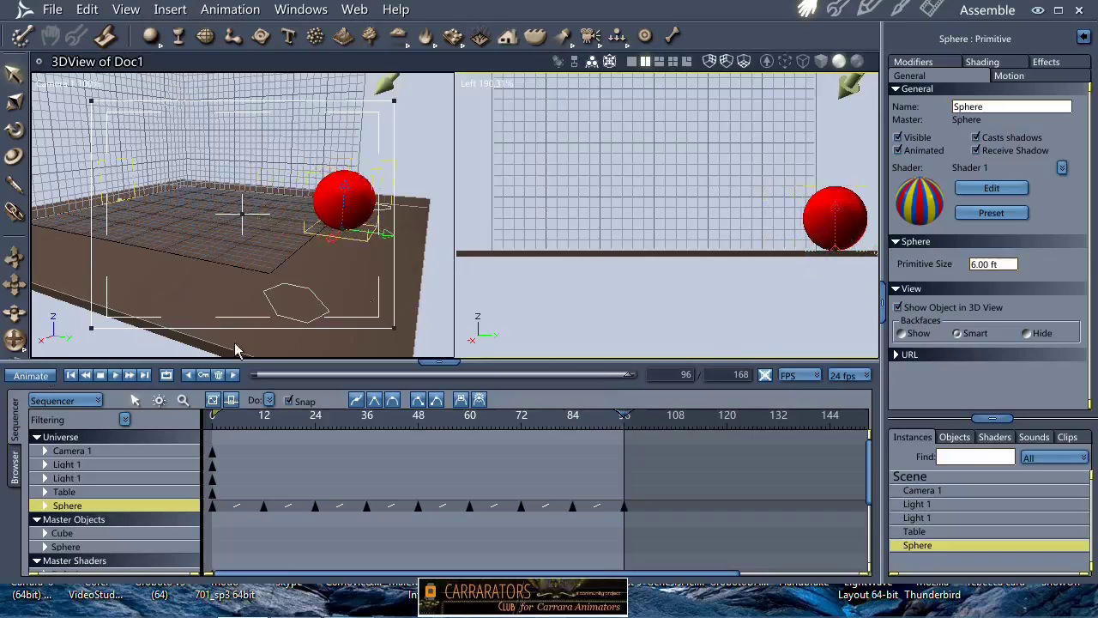
- Scrub to frame 12 and play the animation from the start to check the bounces, returning to frame 0
click(70, 375)
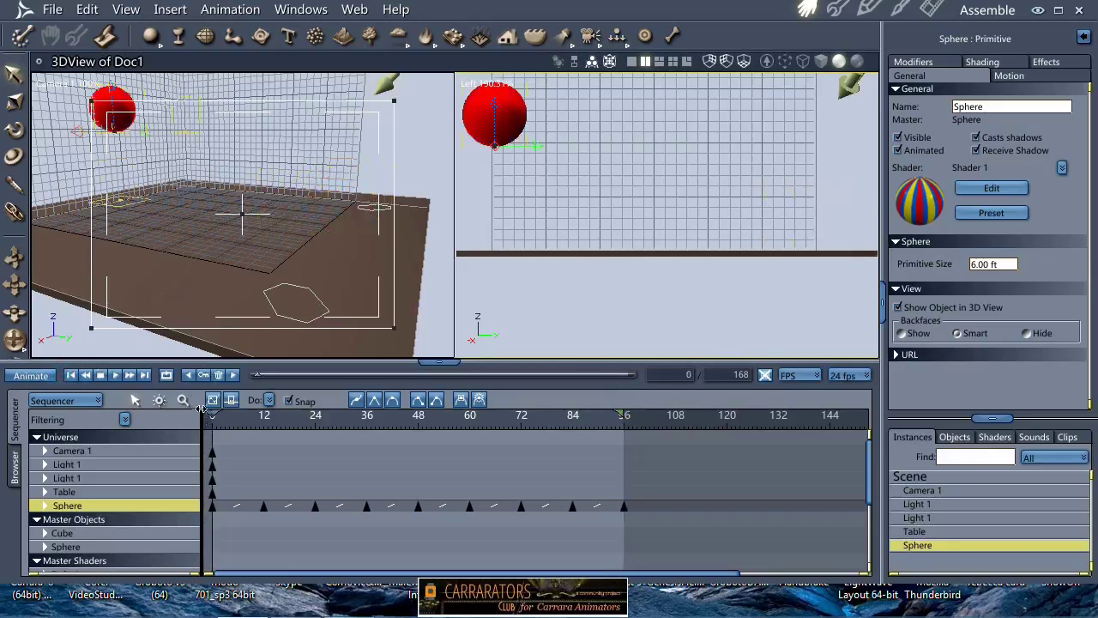
mouse_move(211, 415)
mouse_down()
mouse_move(600, 387)
mouse_move(228, 383)
mouse_move(617, 401)
mouse_move(185, 374)
mouse_move(300, 408)
mouse_move(477, 410)
mouse_move(233, 420)
mouse_move(264, 434)
mouse_up()
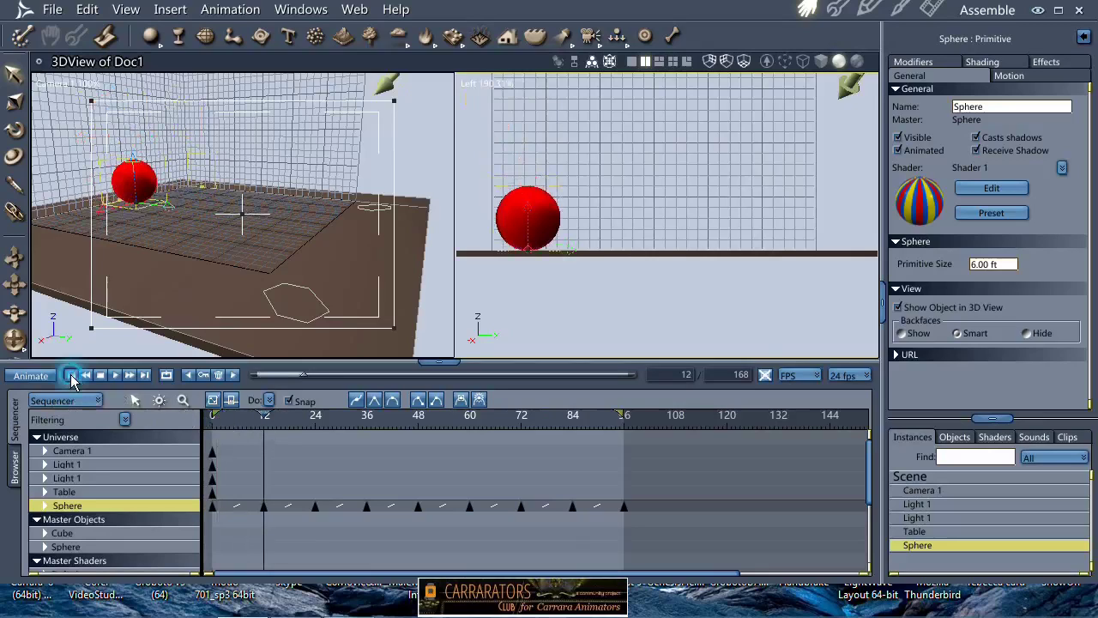
click(72, 375)
click(115, 375)
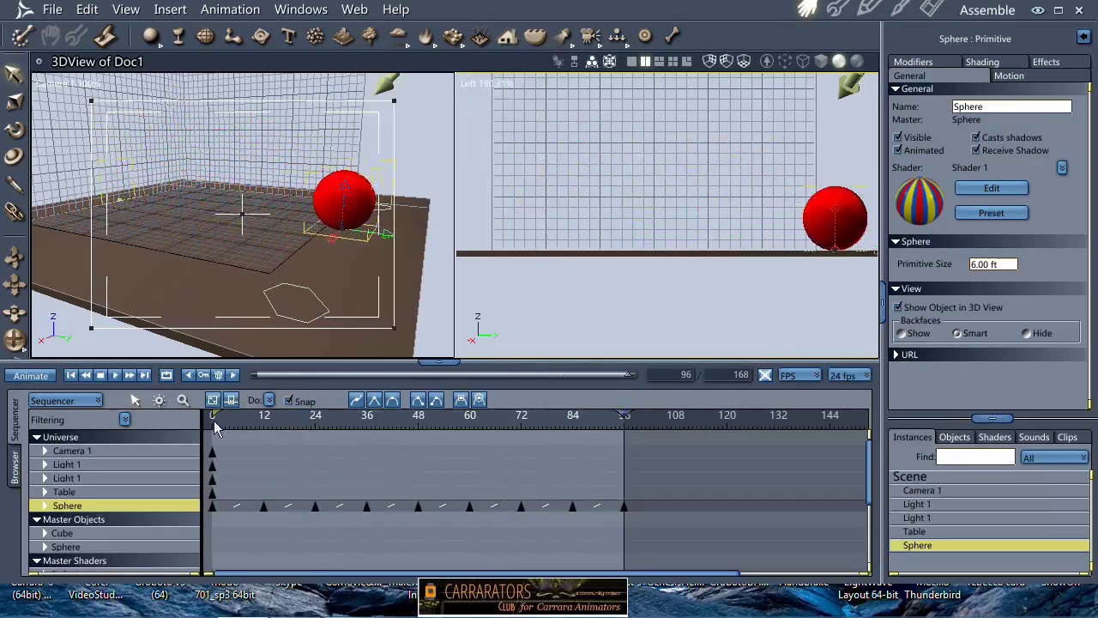
click(72, 375)
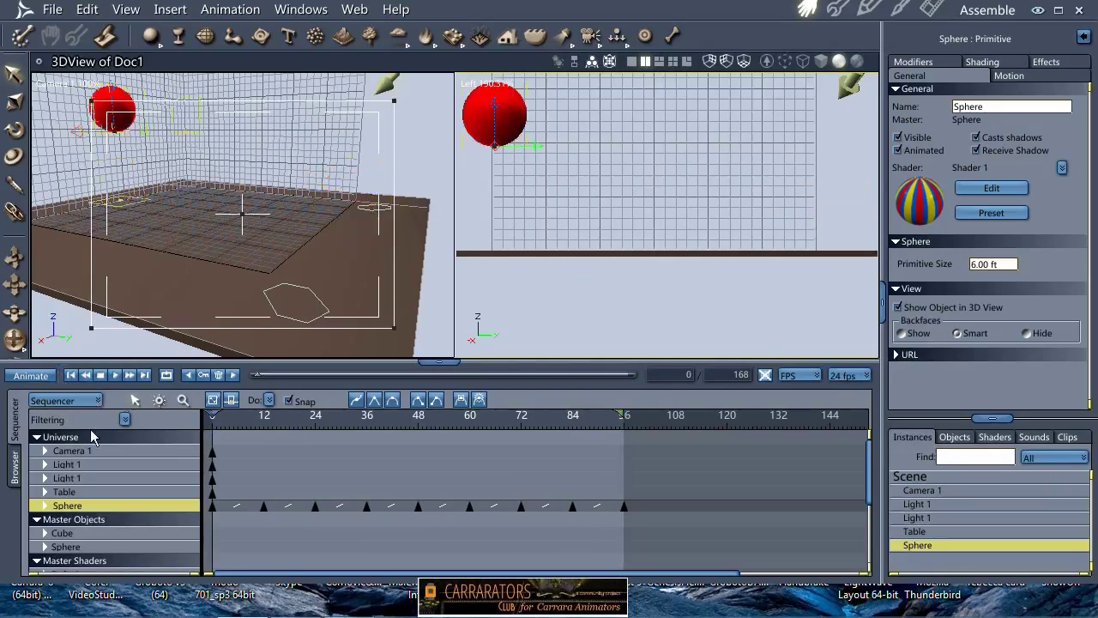
- Switch the sequencer to the Graph Editor and expand the Sphere's Motion Method and Transform tracks
click(86, 401)
click(85, 427)
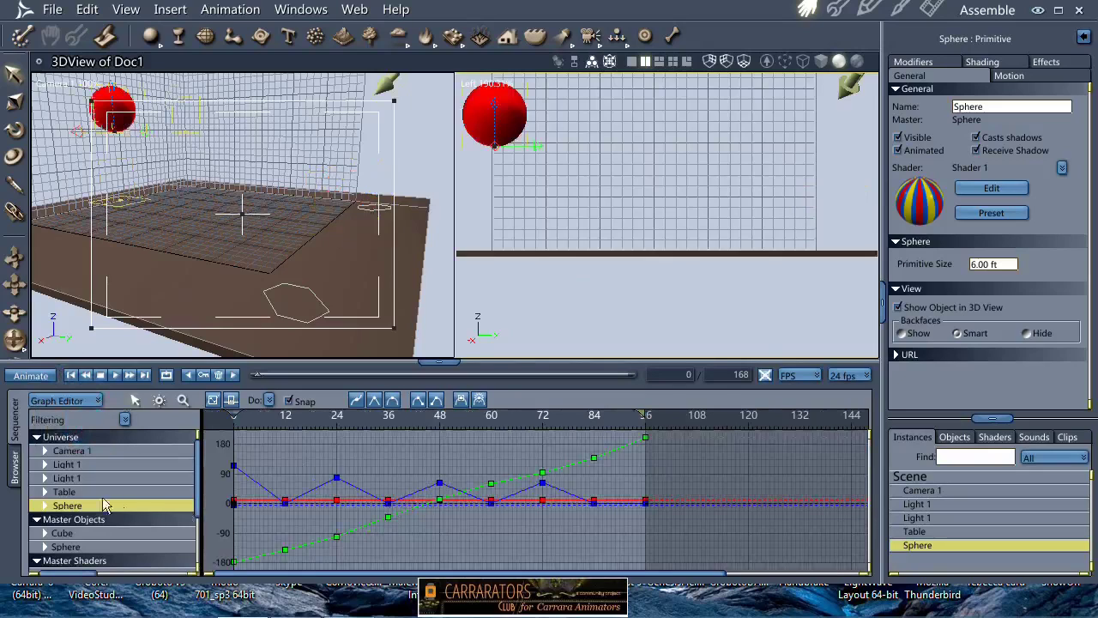
click(45, 505)
scroll(94, 526, down, 2)
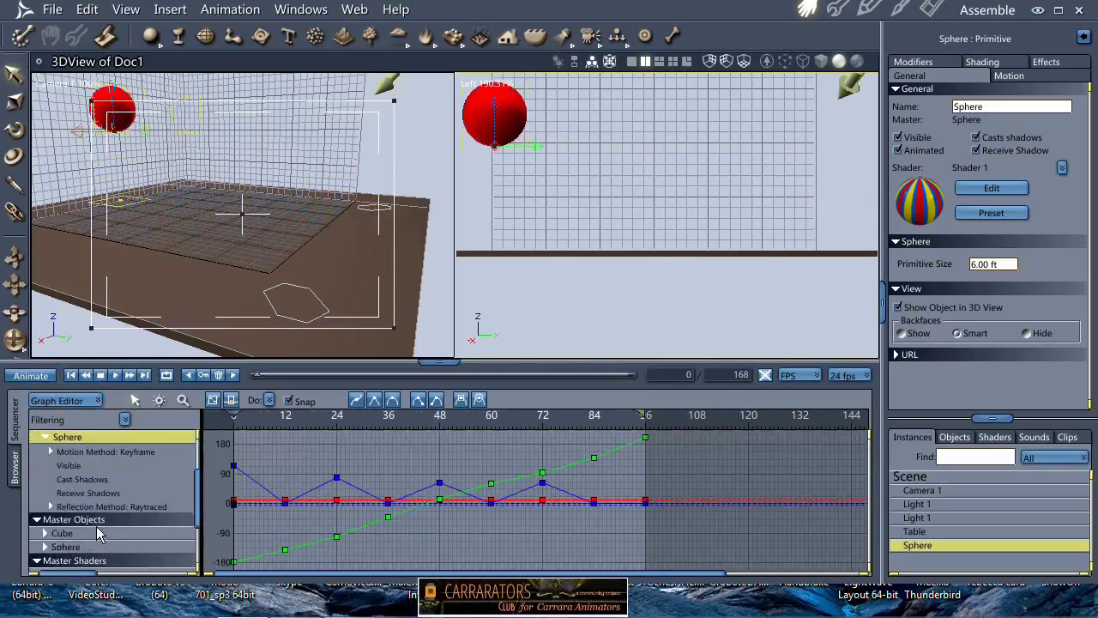
scroll(71, 494, up, 2)
click(49, 486)
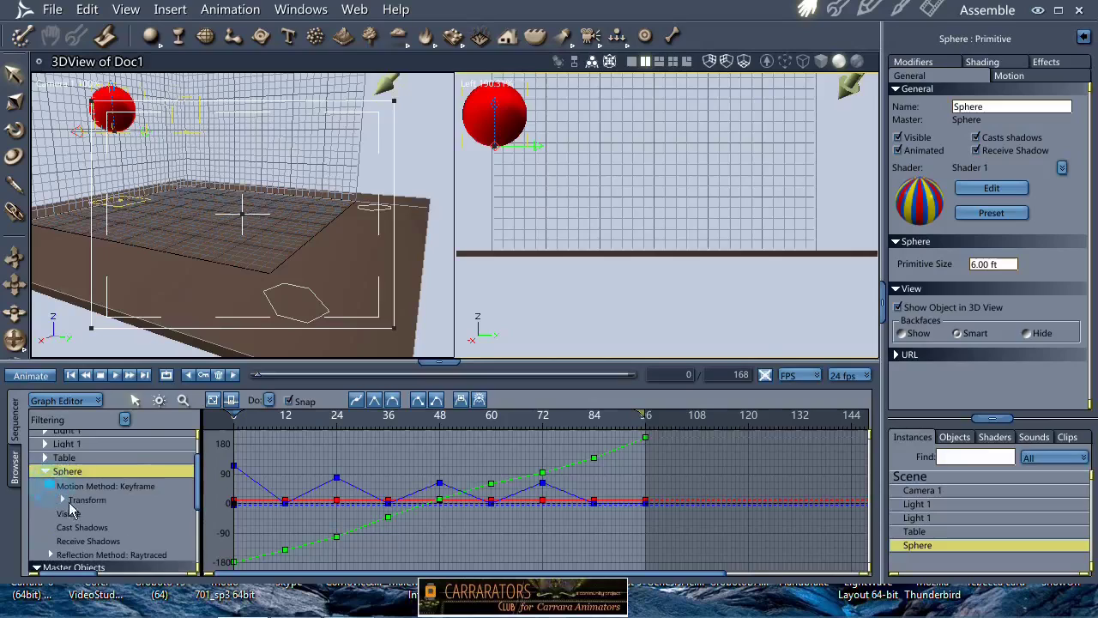
click(62, 499)
scroll(97, 503, down, 1)
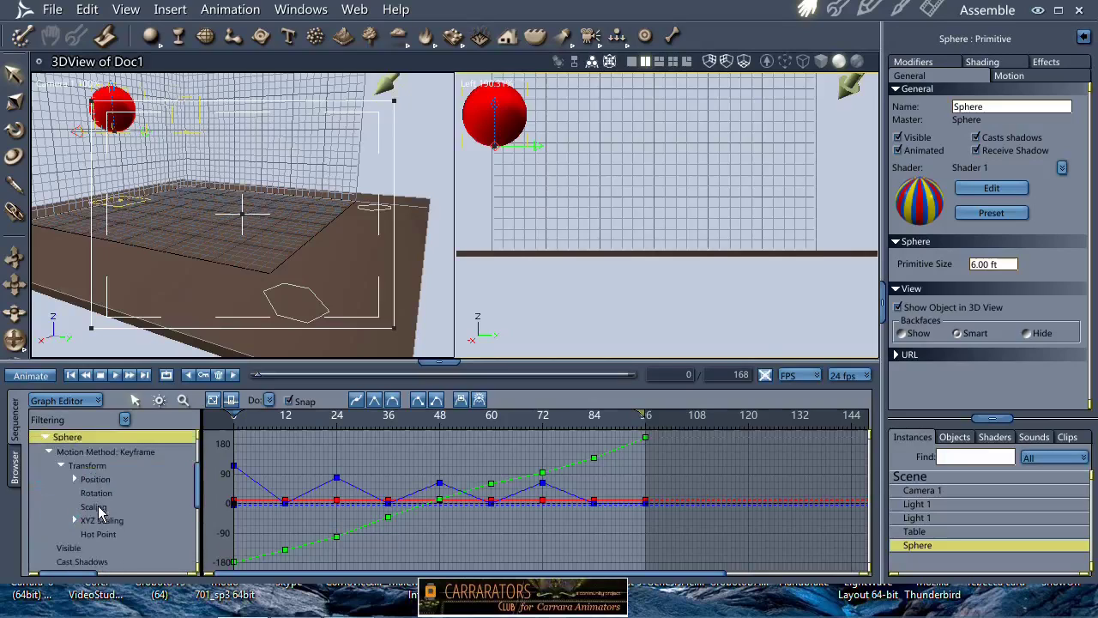
- Expand the Sphere's Position track, isolate its Y curve in the Graph Editor and enlarge the graph area
click(74, 480)
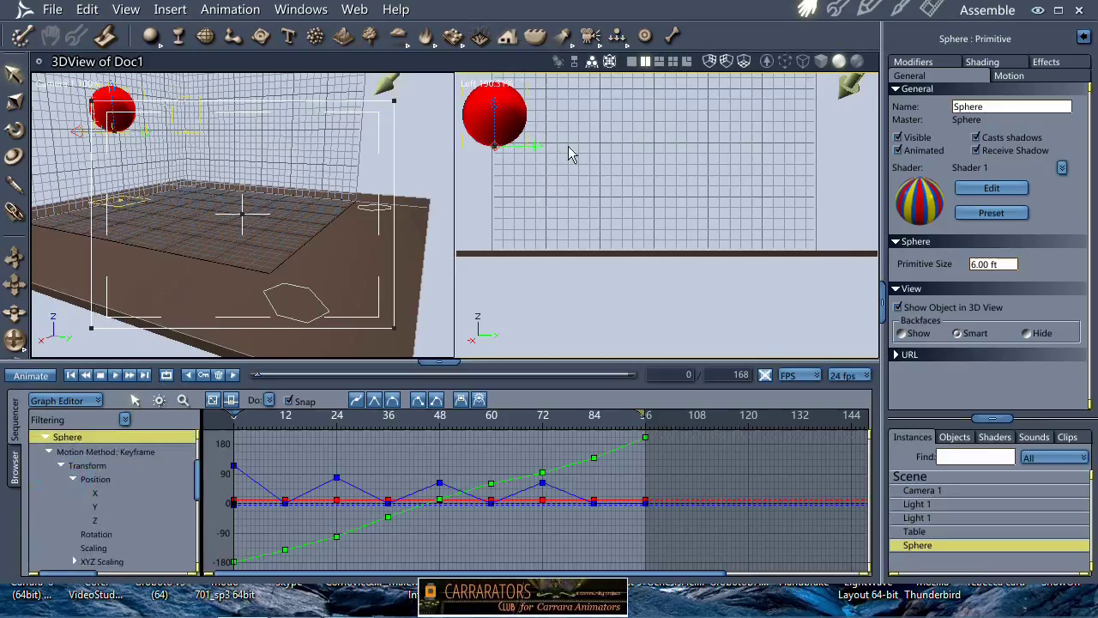
click(94, 506)
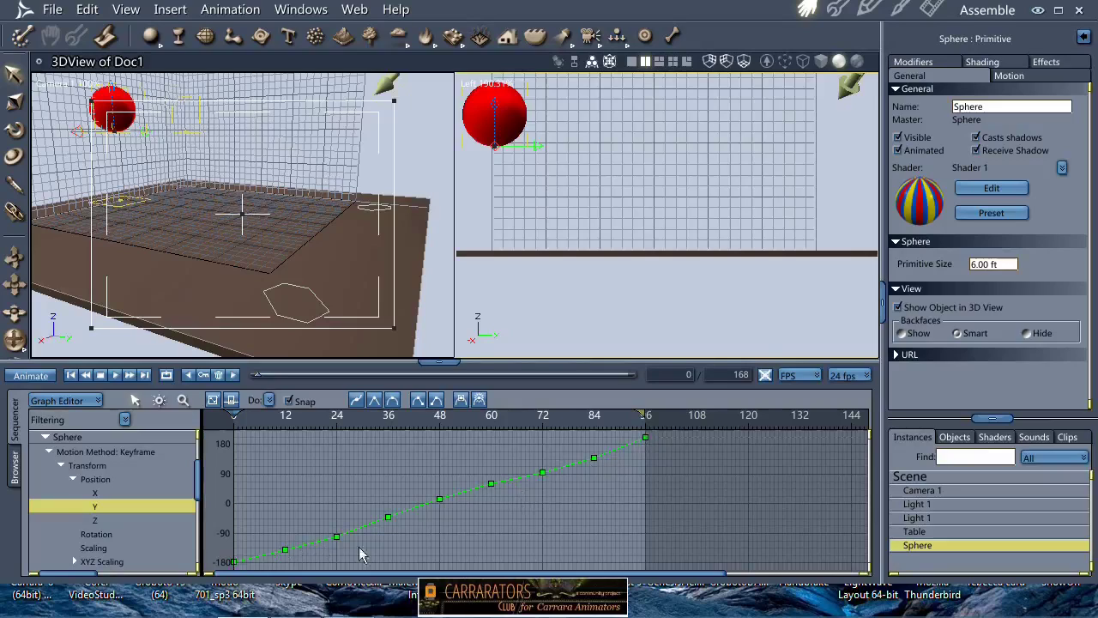
click(491, 485)
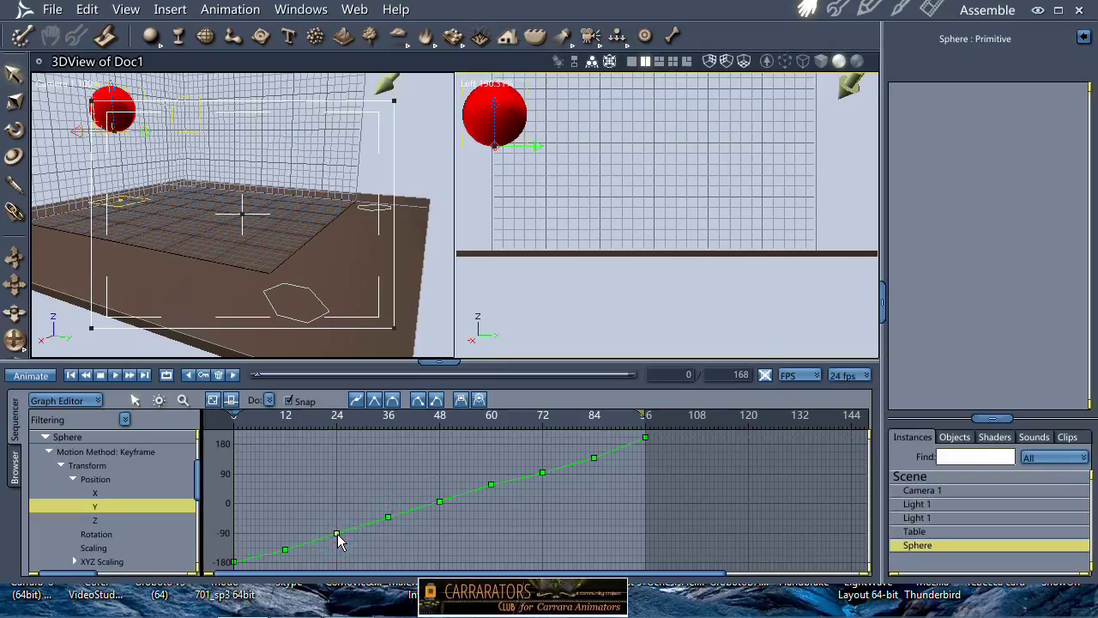
drag(439, 360, 474, 185)
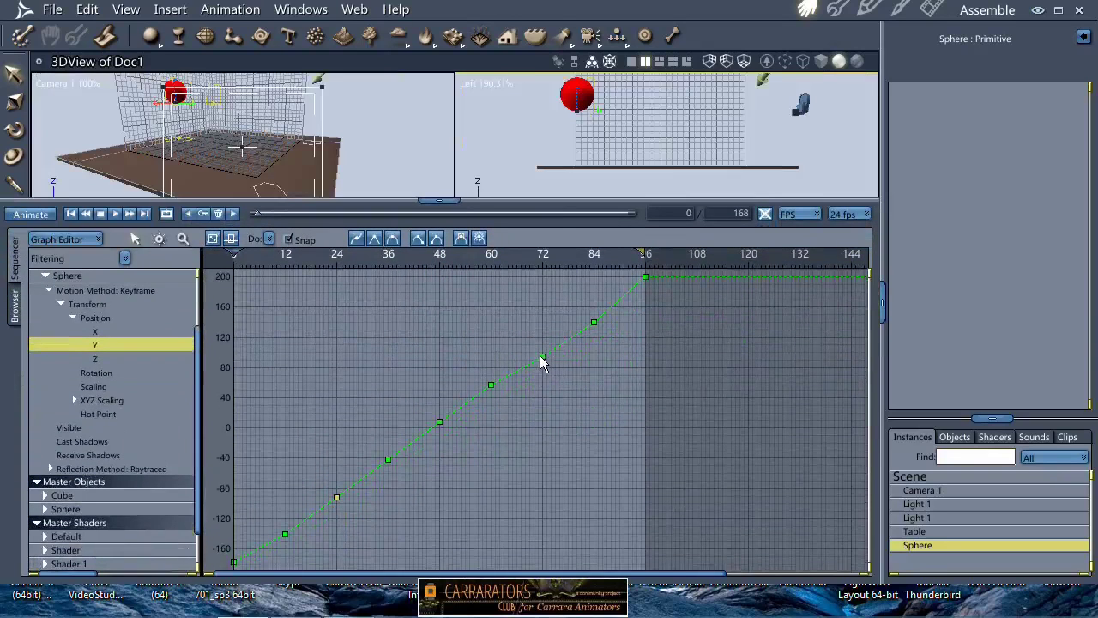
- Even out the Y position keyframes, including frames 12, 72 and 84, into a straight rising line, and shrink the graph area again
drag(543, 356, 543, 350)
drag(594, 322, 595, 316)
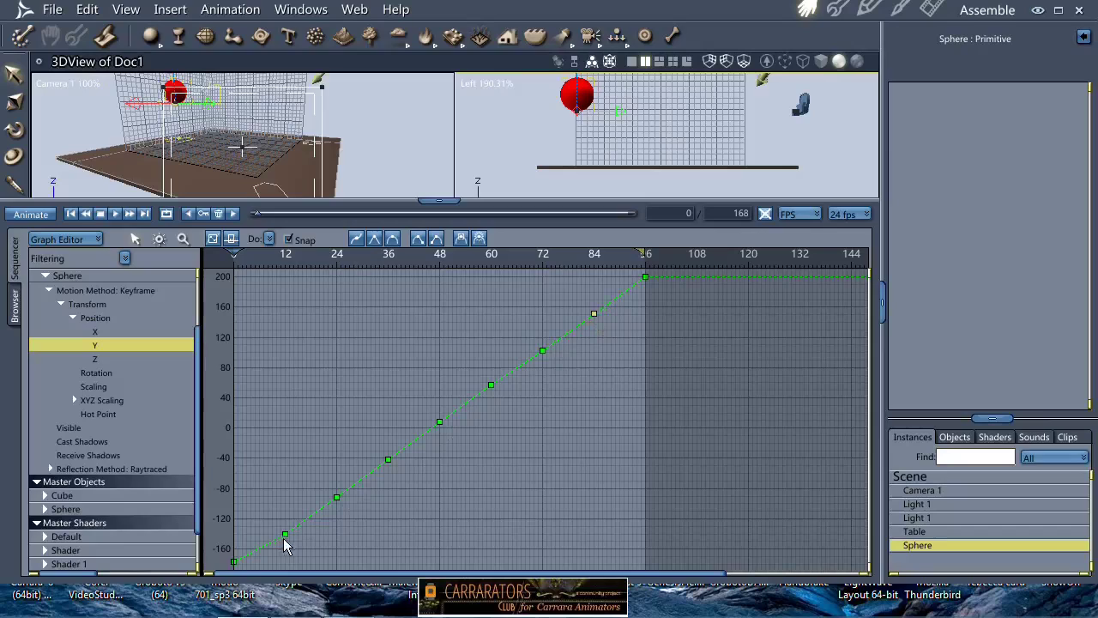
drag(285, 535, 287, 532)
click(337, 498)
click(388, 461)
click(543, 349)
drag(452, 203, 430, 358)
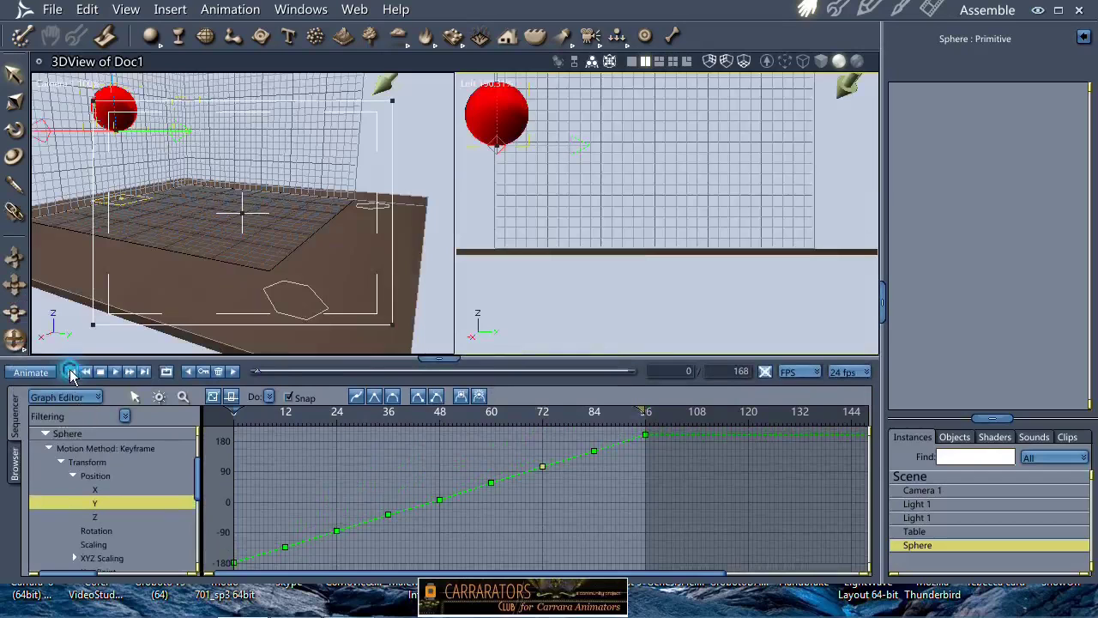
- Play the animation from the start twice to check the ball's even forward motion
click(116, 373)
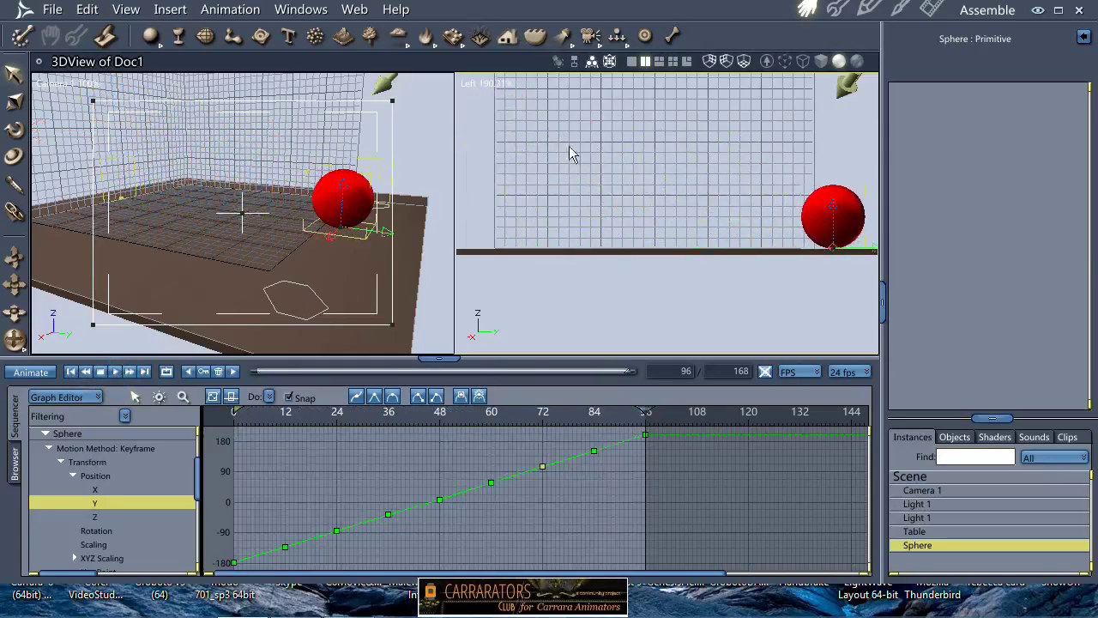
click(85, 375)
click(116, 375)
- In the Z position curve, lower the frame 72 peak to about 40, raise the frame 24 peak to about 95, and play it back
click(95, 517)
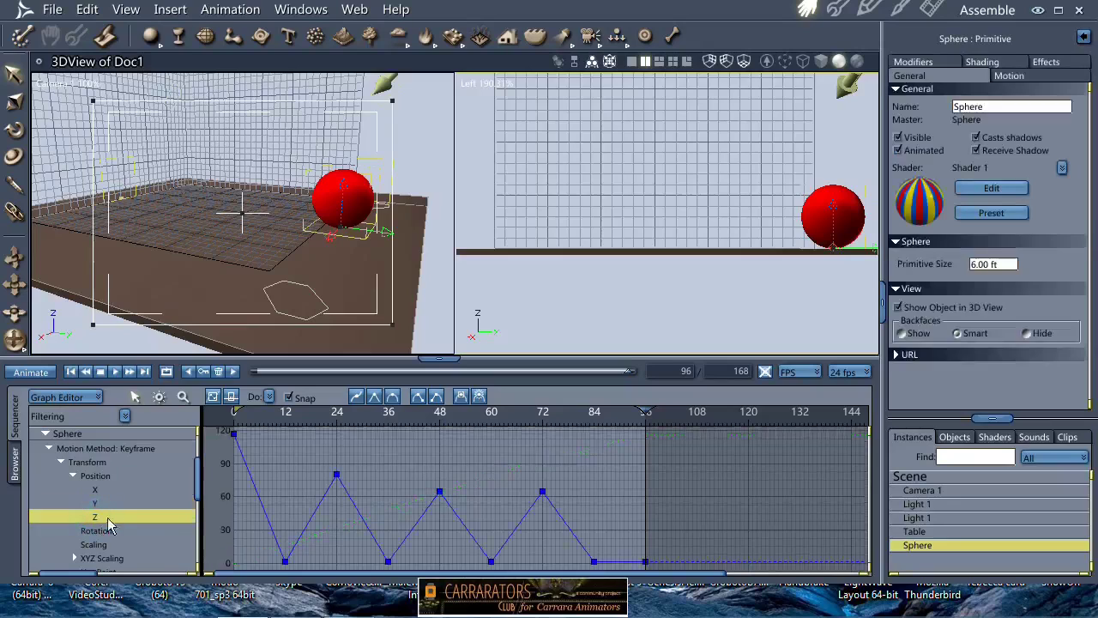
click(440, 427)
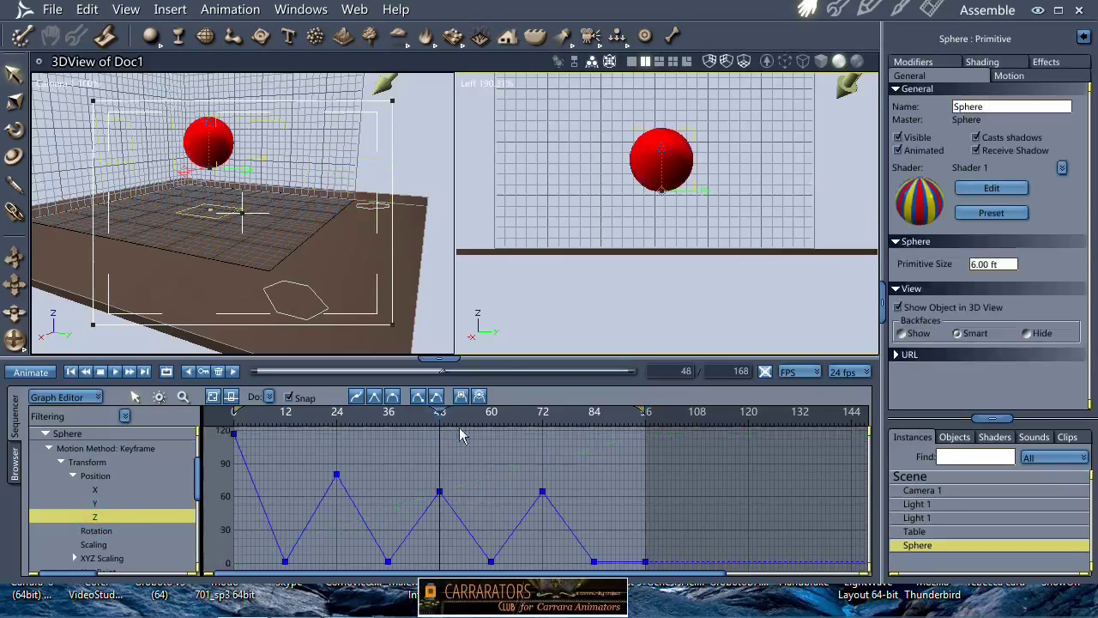
click(542, 420)
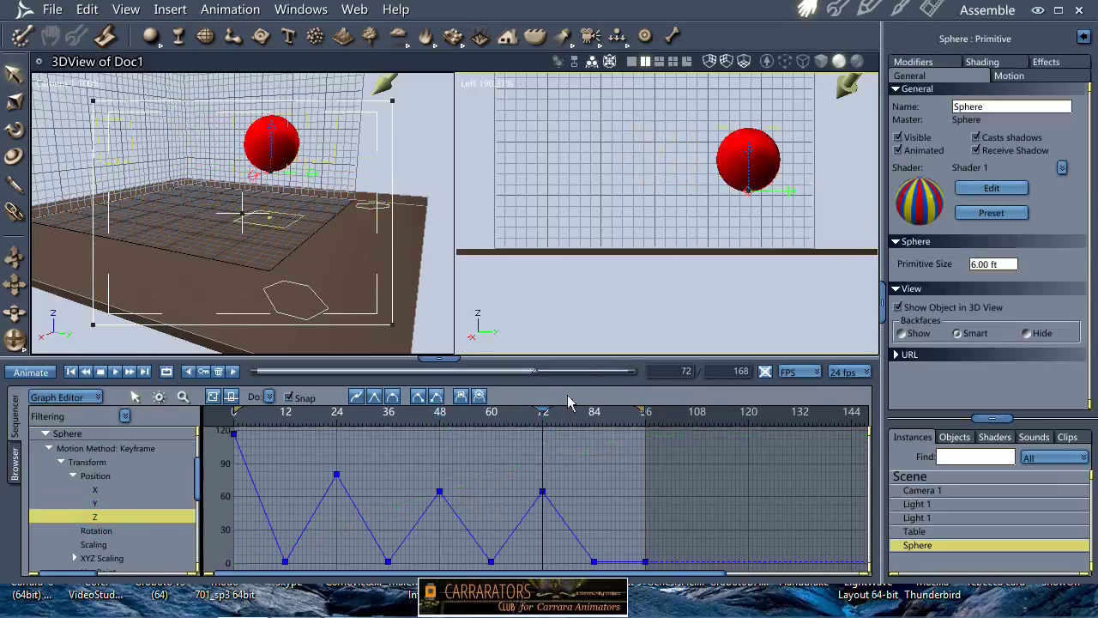
drag(560, 468, 543, 518)
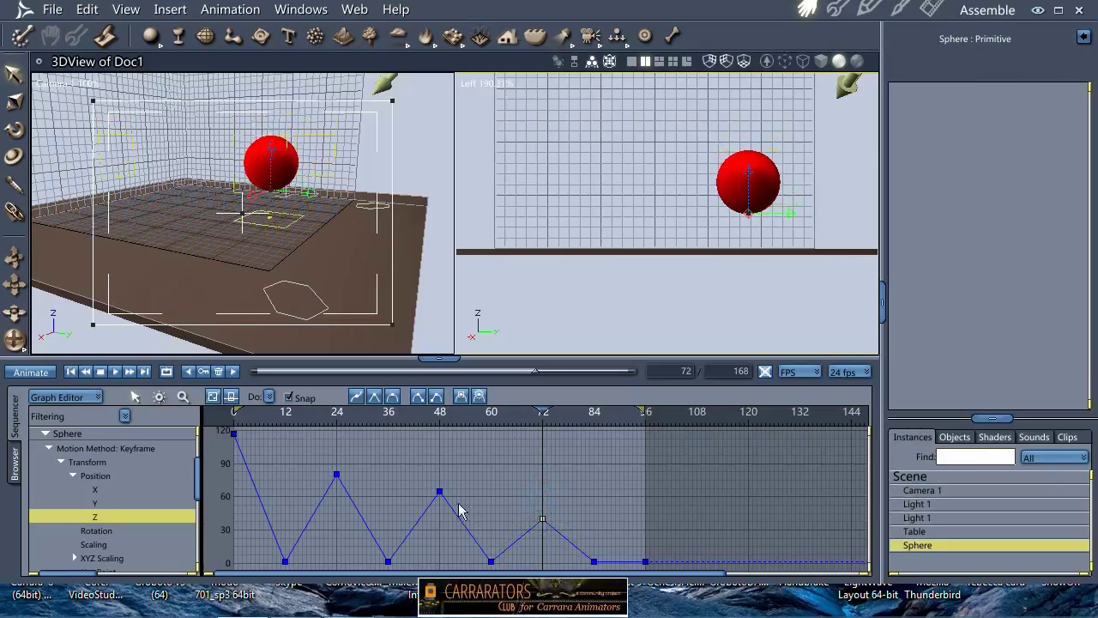
drag(336, 474, 336, 467)
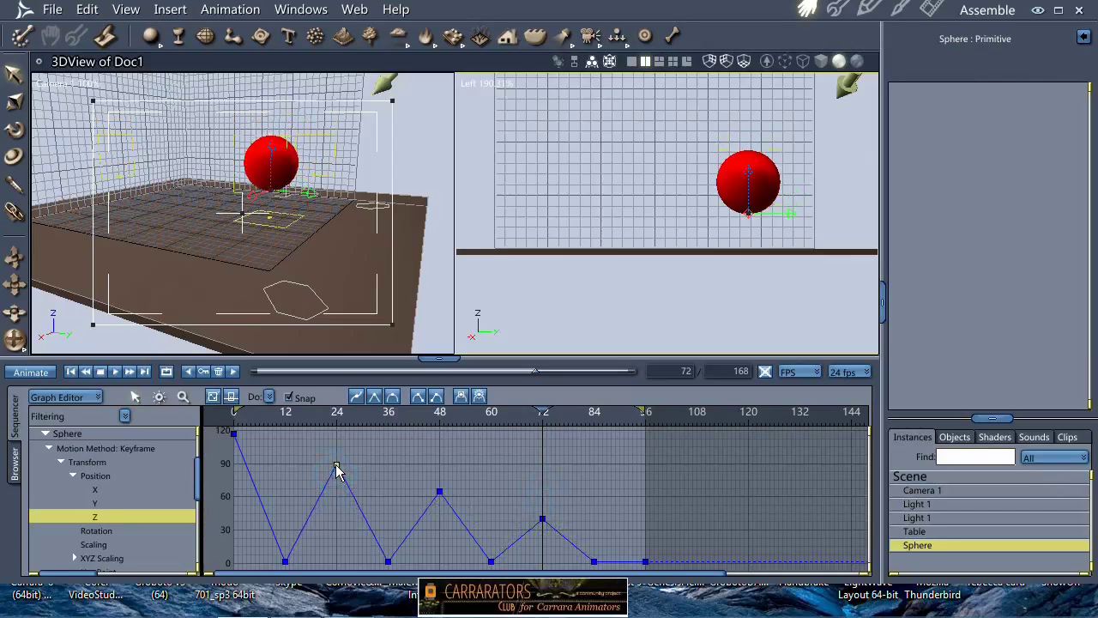
click(337, 420)
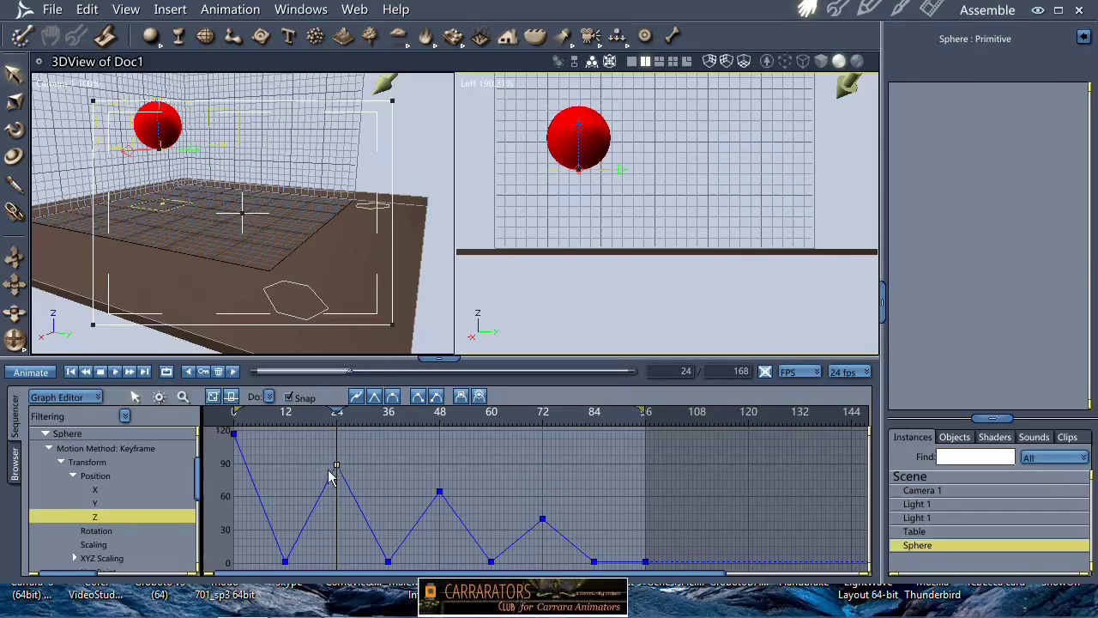
drag(337, 470, 337, 463)
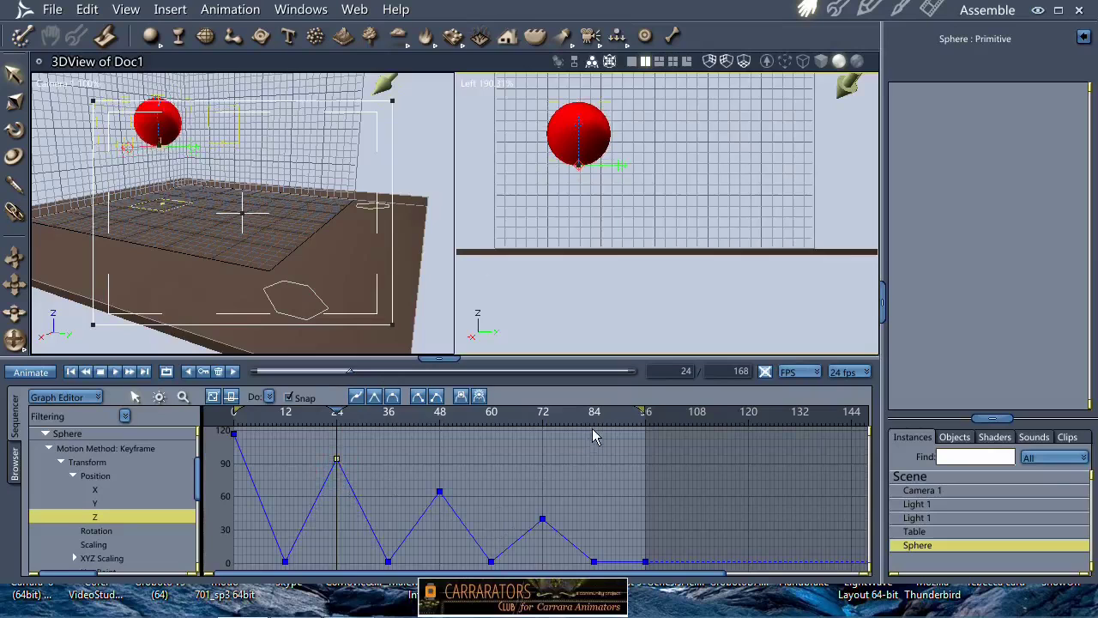
click(71, 371)
click(116, 371)
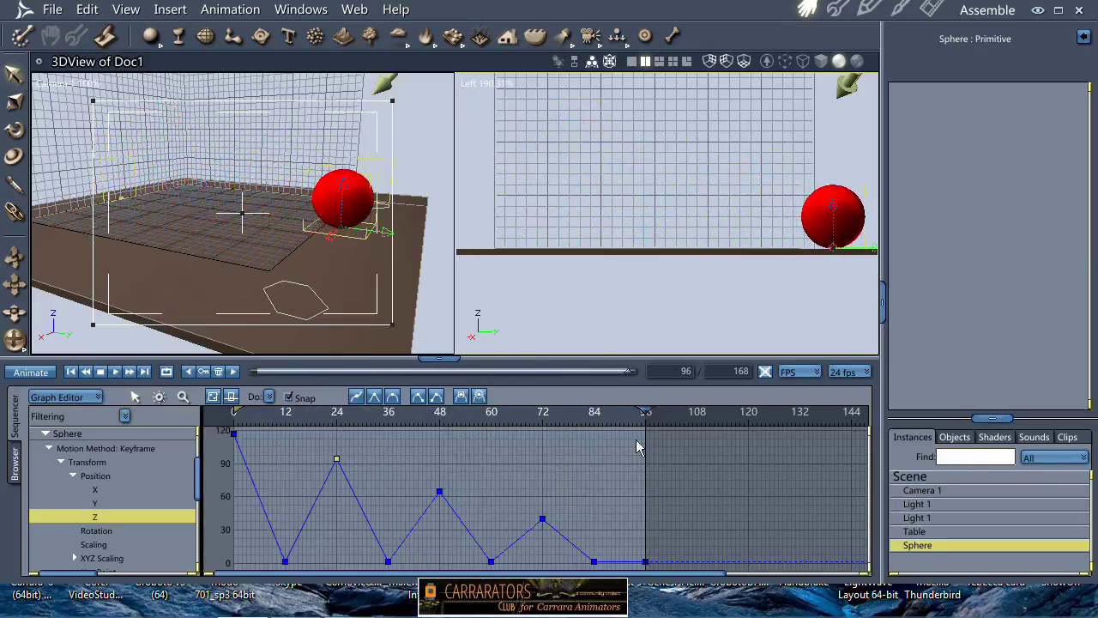
- Select the Z keyframes from frame 0 to 84 and give them flat tangents, undoing a first try with smooth tangents
drag(635, 436, 289, 570)
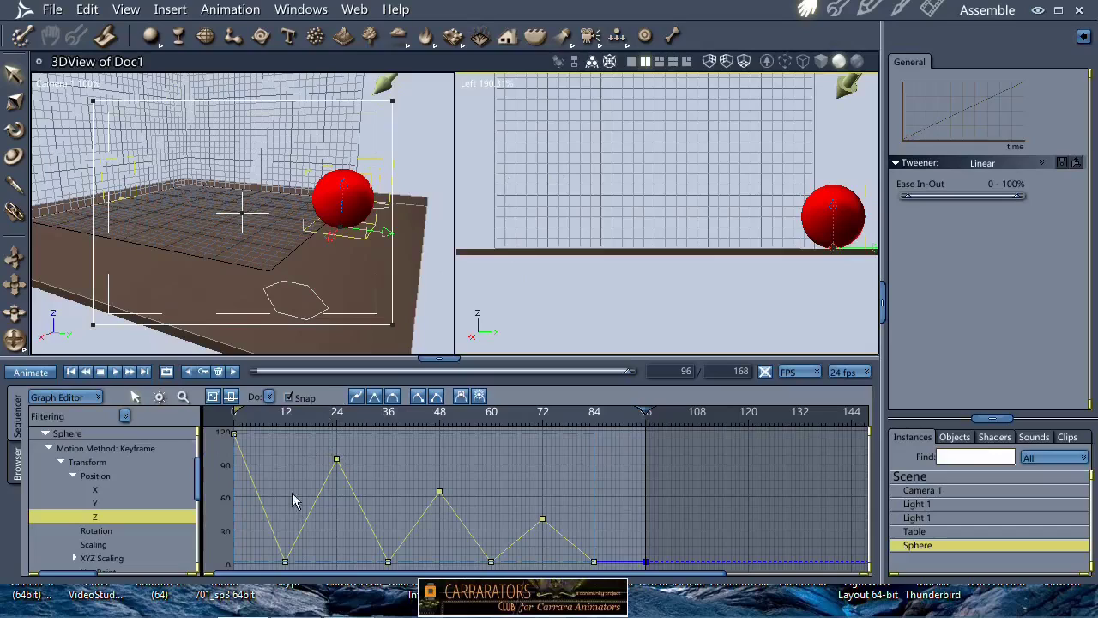
click(355, 397)
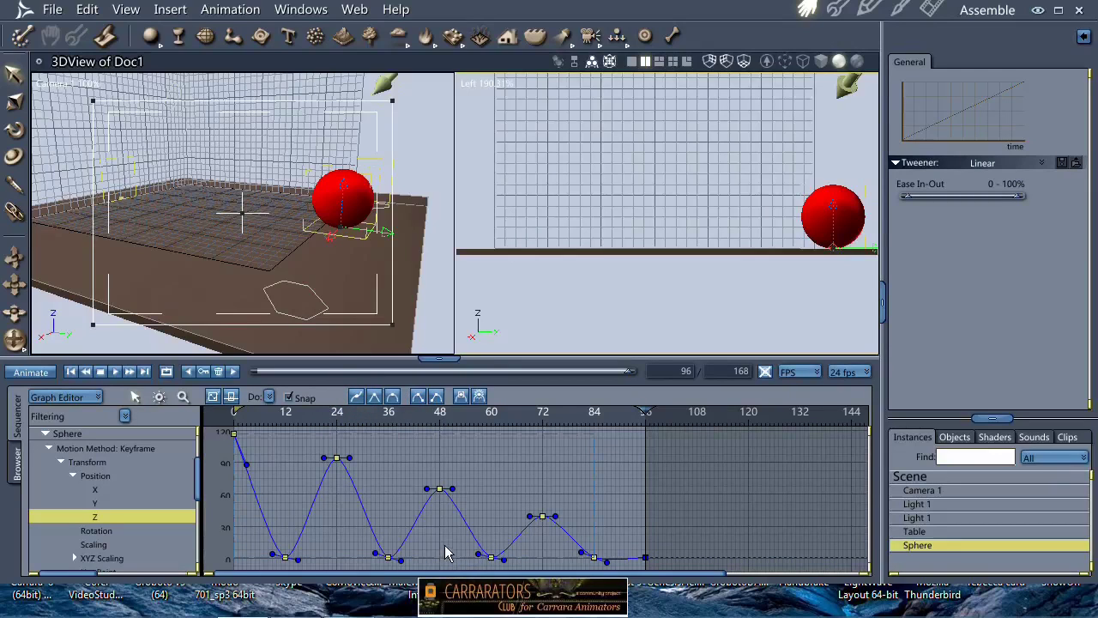
key(ctrl+z)
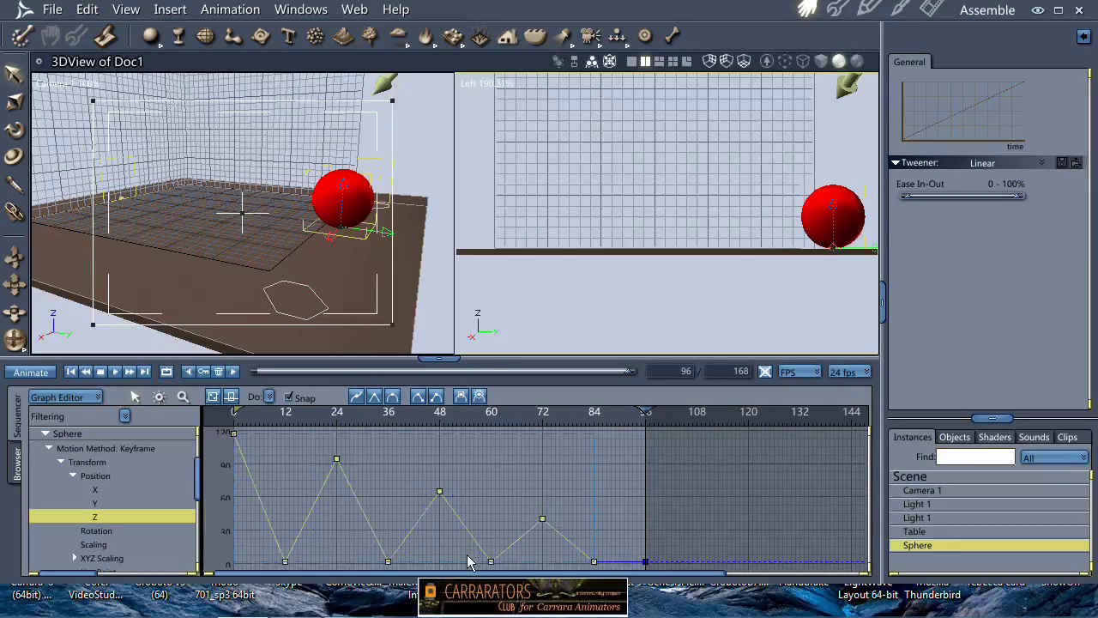
click(393, 398)
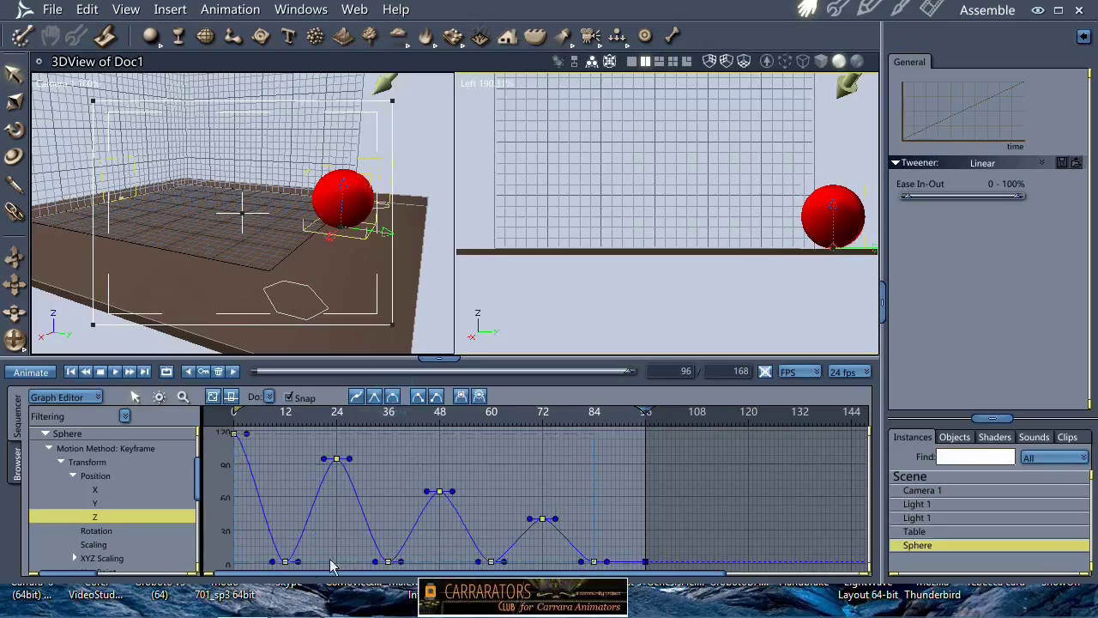
- Collapse the tangent handles of the Z keyframes at frames 12, 36, 60 and 84 so each landing forms a sharp point
drag(299, 561, 285, 564)
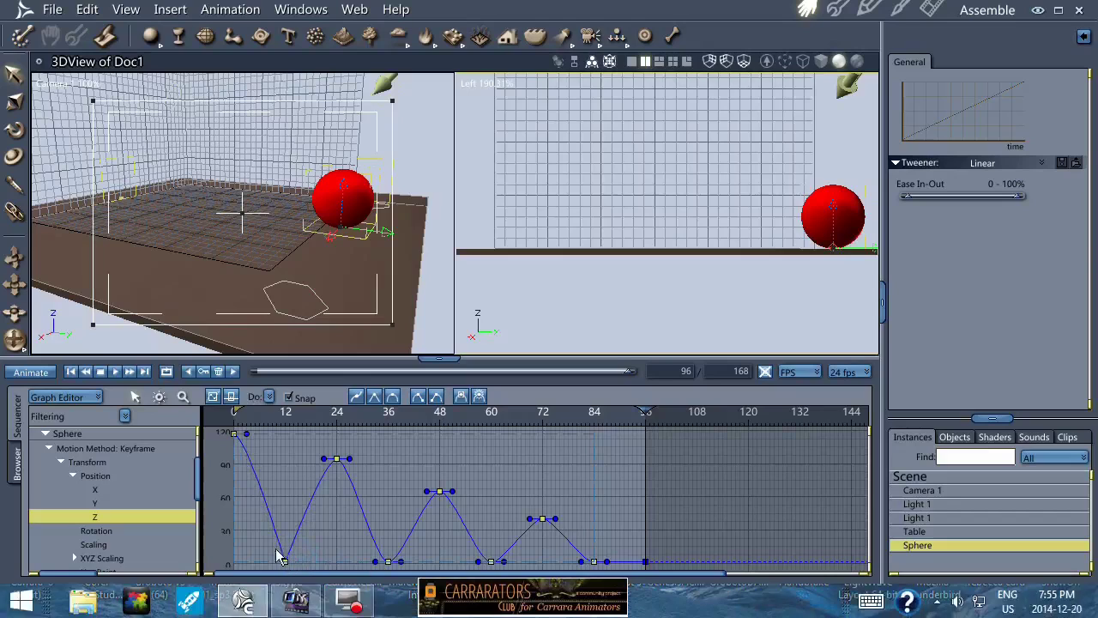
drag(375, 564, 388, 566)
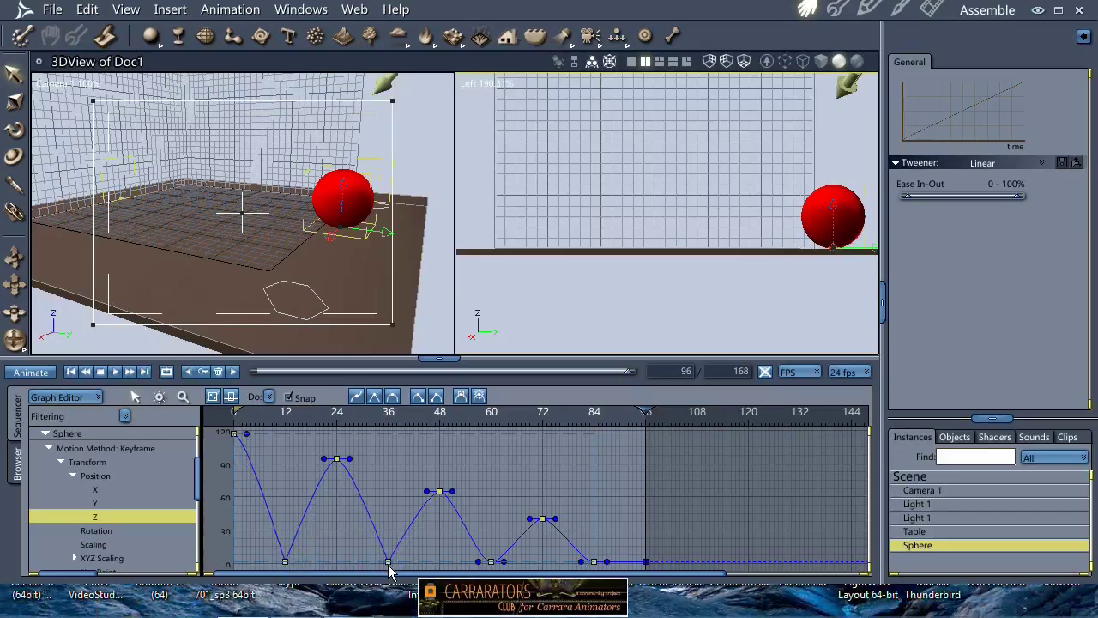
drag(479, 563, 491, 568)
drag(581, 562, 594, 568)
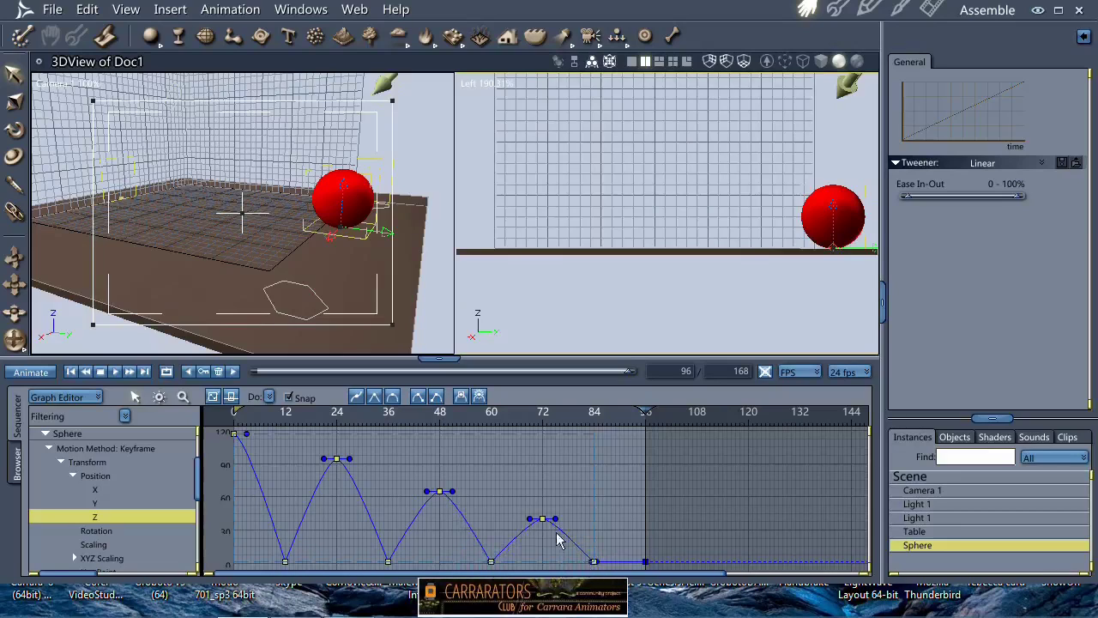
- Lengthen the horizontal tangent handles of the Z peaks at frames 72, 48, 24 and 0 into wide rounded arcs
drag(552, 519, 585, 520)
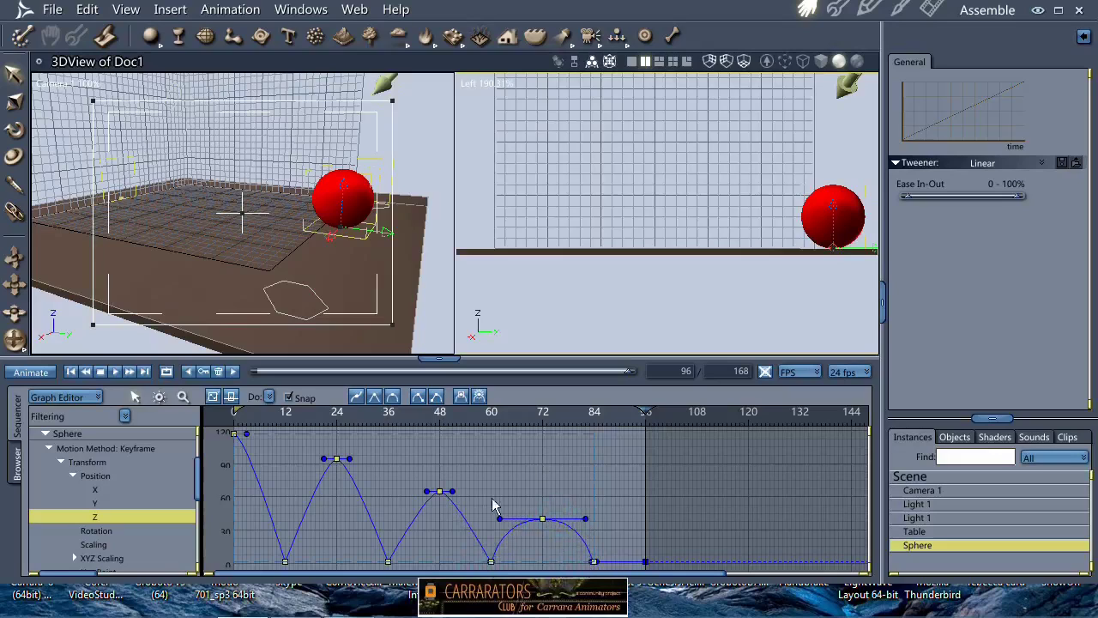
drag(452, 490, 488, 491)
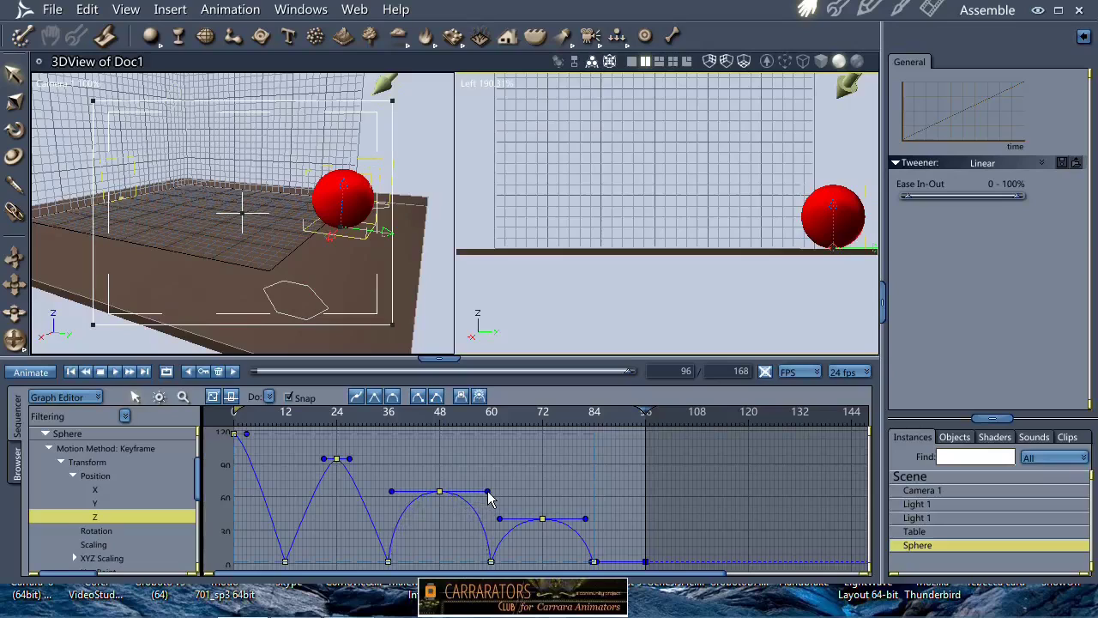
drag(348, 459, 384, 459)
drag(248, 437, 287, 443)
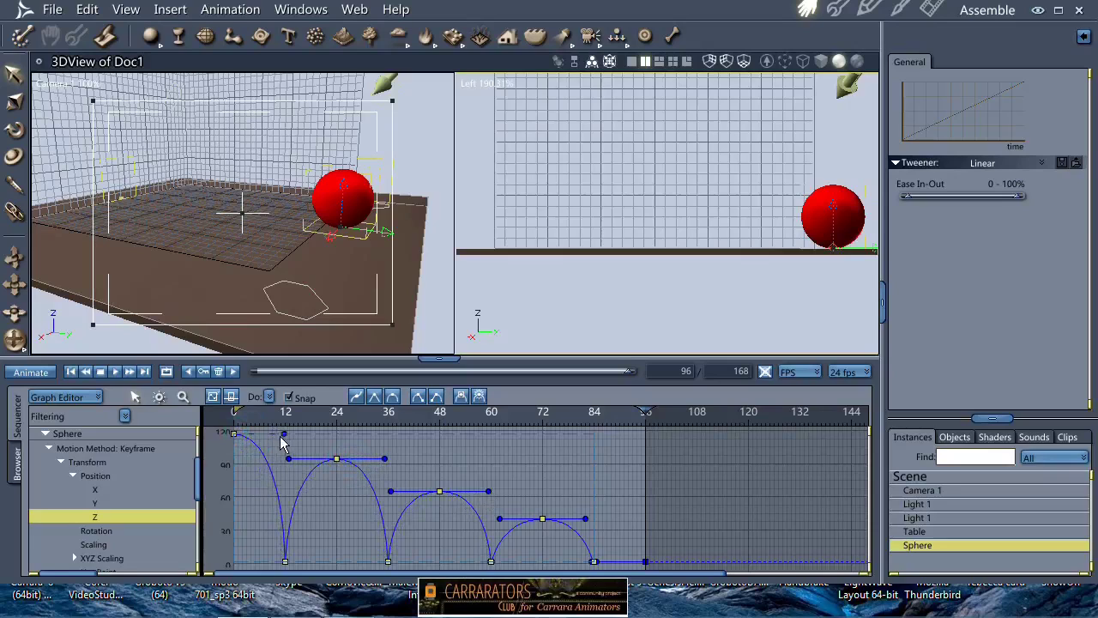
- Play the animation from frame 0 twice to review the reshaped bounce arcs
click(71, 370)
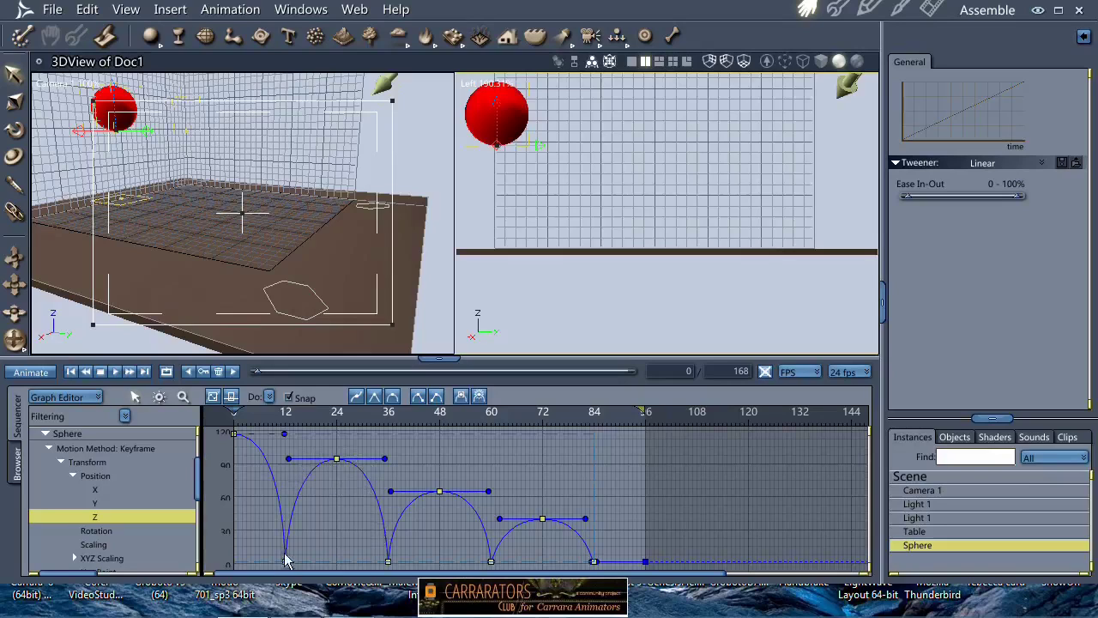
click(116, 373)
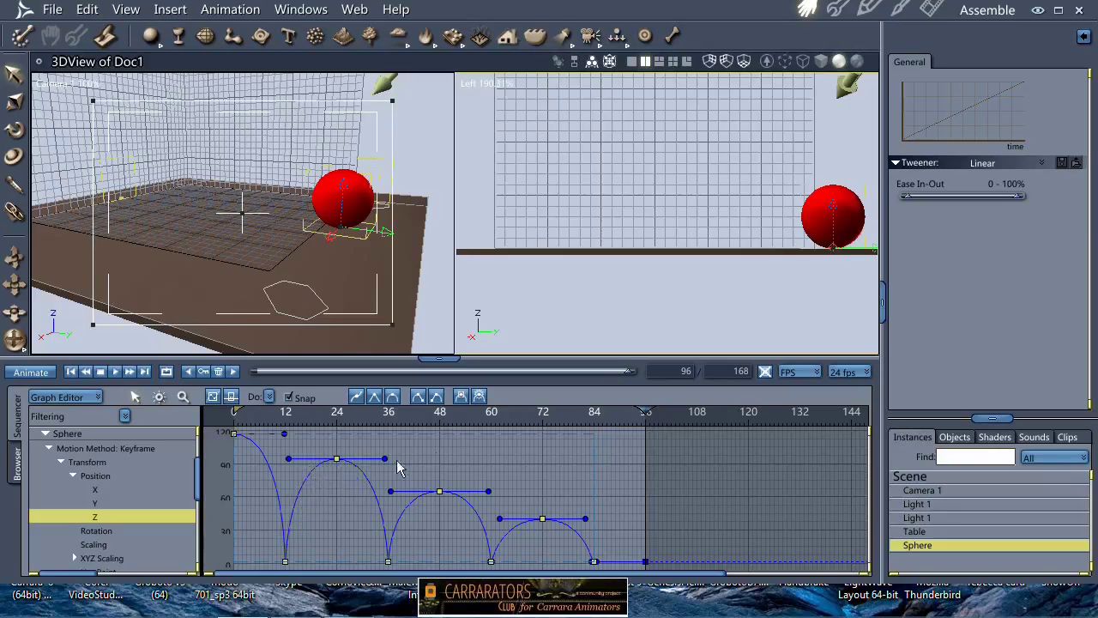
click(71, 372)
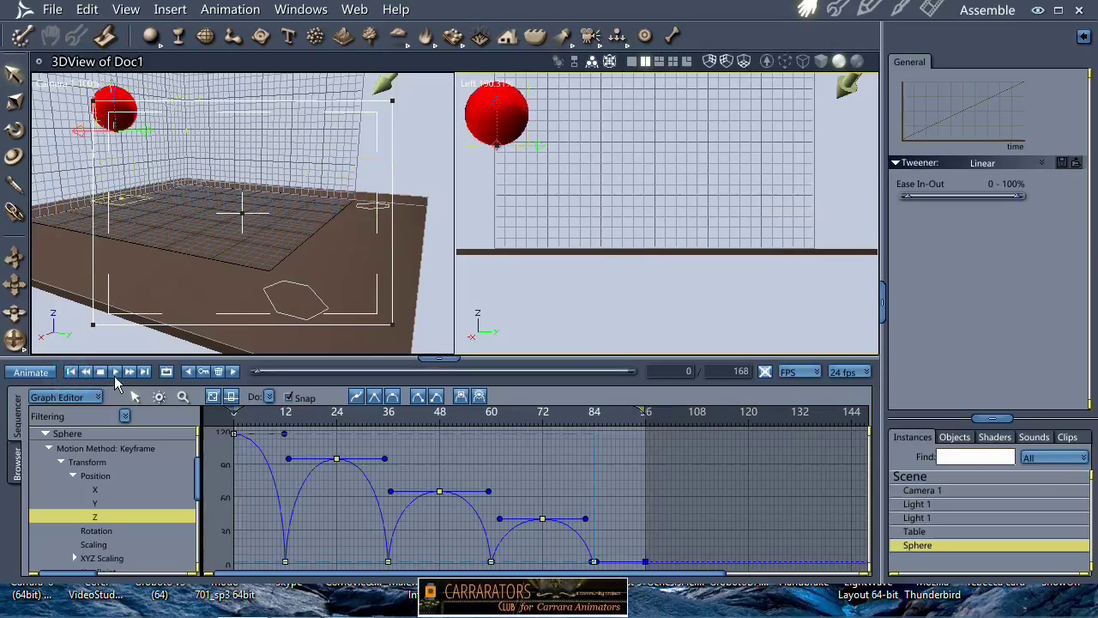
click(115, 374)
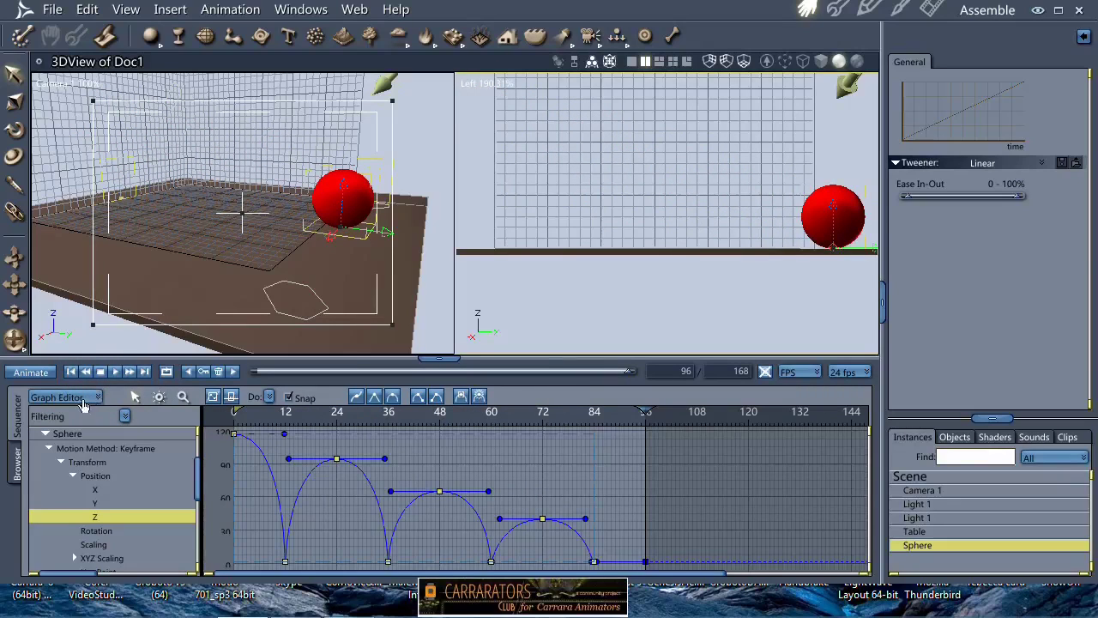
- Switch from the Graph Editor back to the Sequencer view, return to frame 0 and enlarge the 3D views
click(100, 395)
click(77, 429)
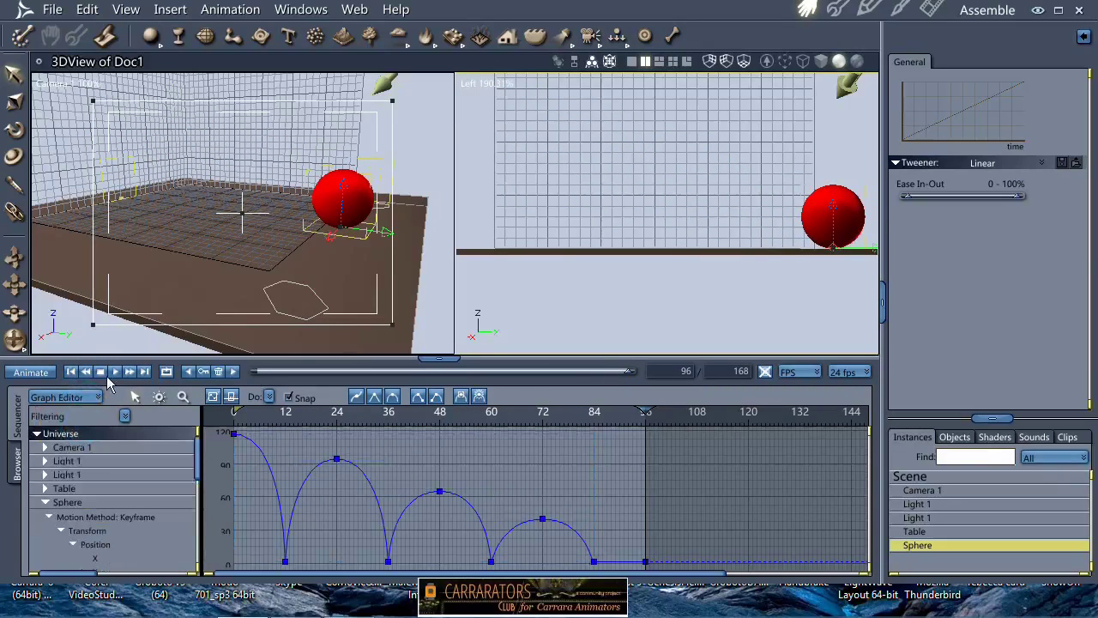
click(77, 397)
click(78, 418)
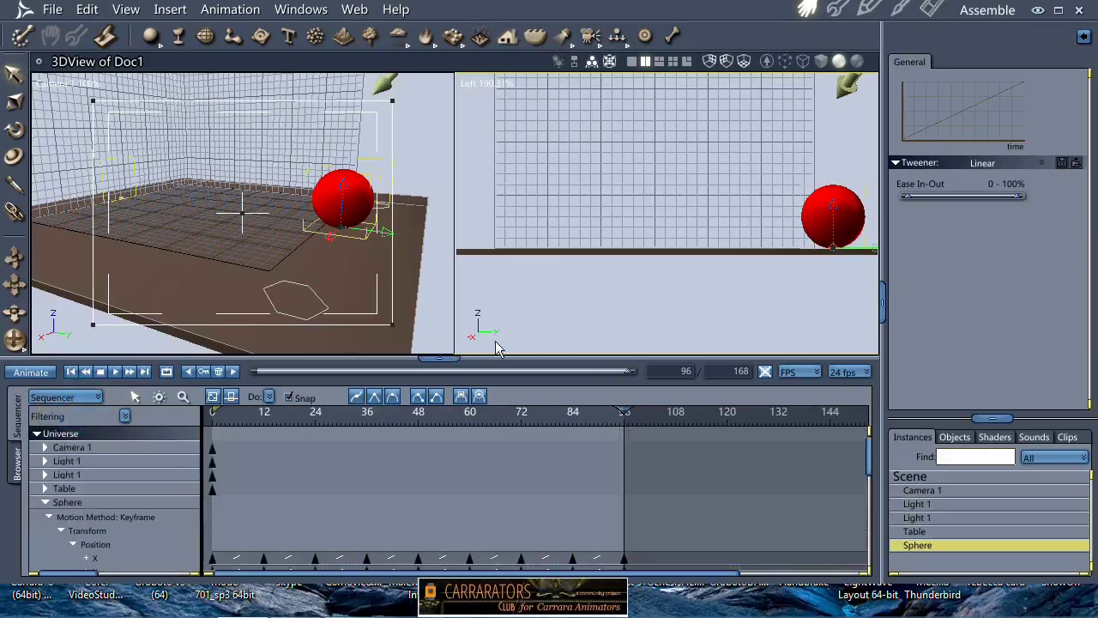
click(72, 372)
drag(434, 358, 438, 410)
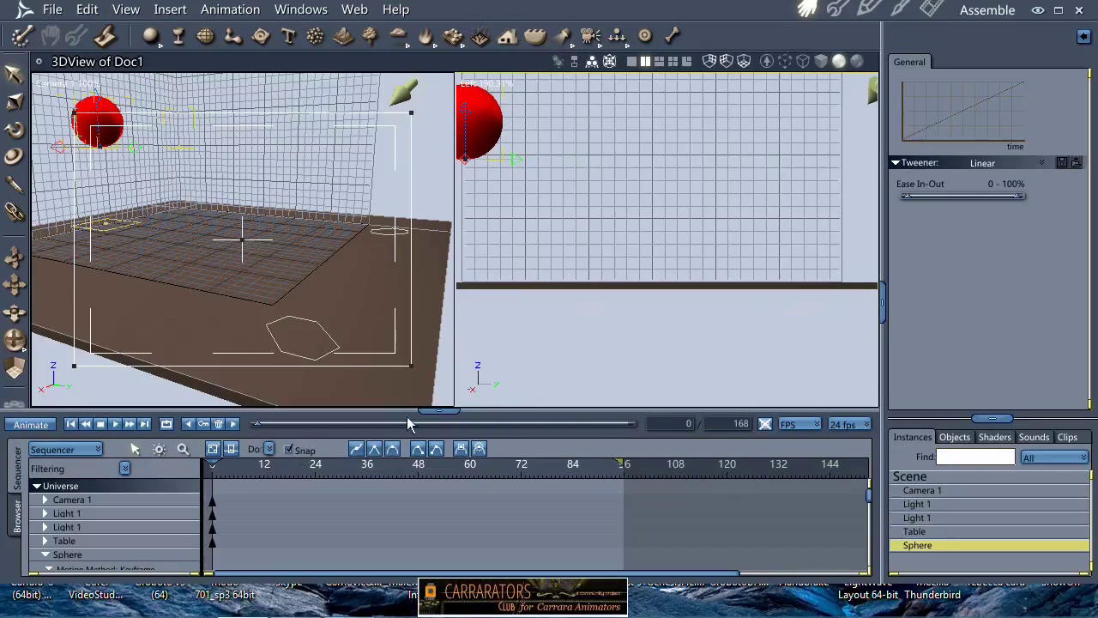
- Collapse the Sphere's Transform track and its whole track hierarchy in the Sequencer
scroll(146, 508, down, 4)
scroll(147, 507, up, 1)
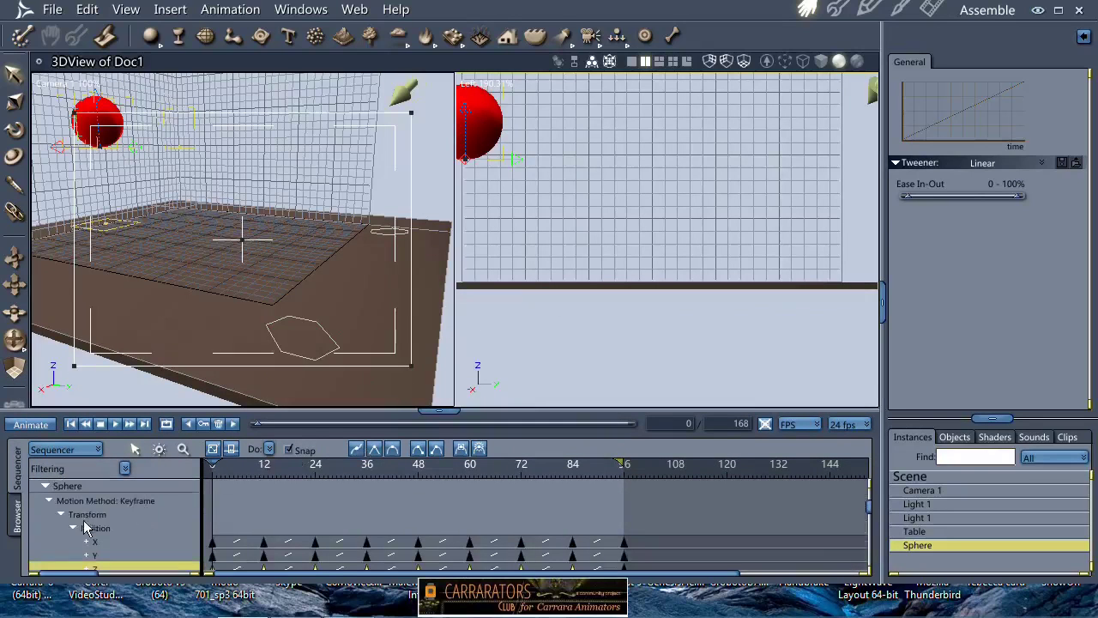
click(61, 513)
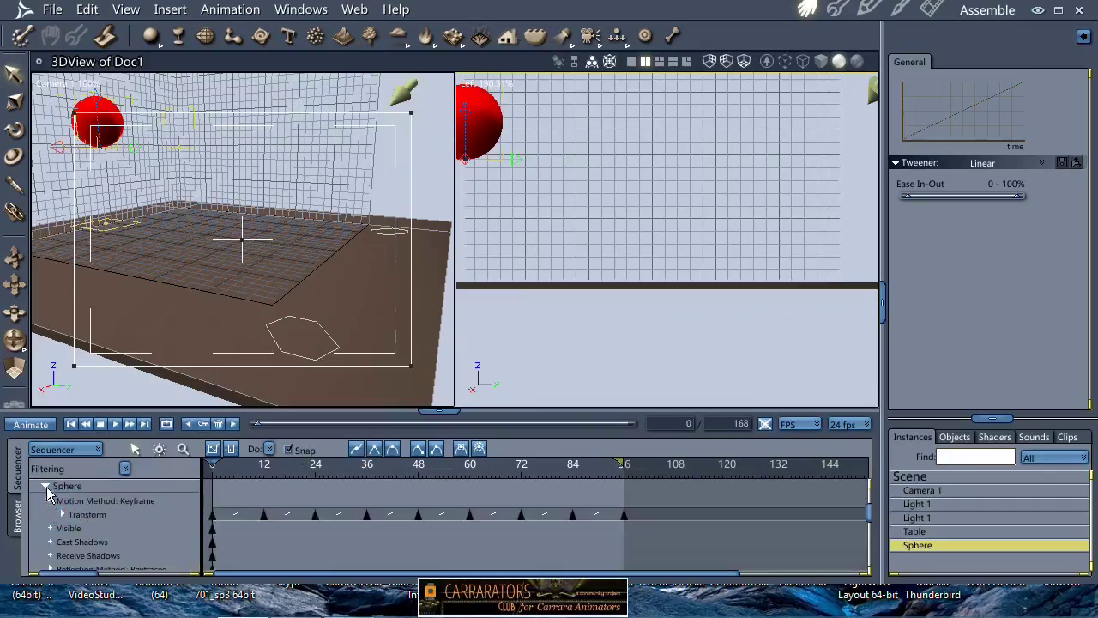
click(46, 486)
scroll(314, 507, up, 2)
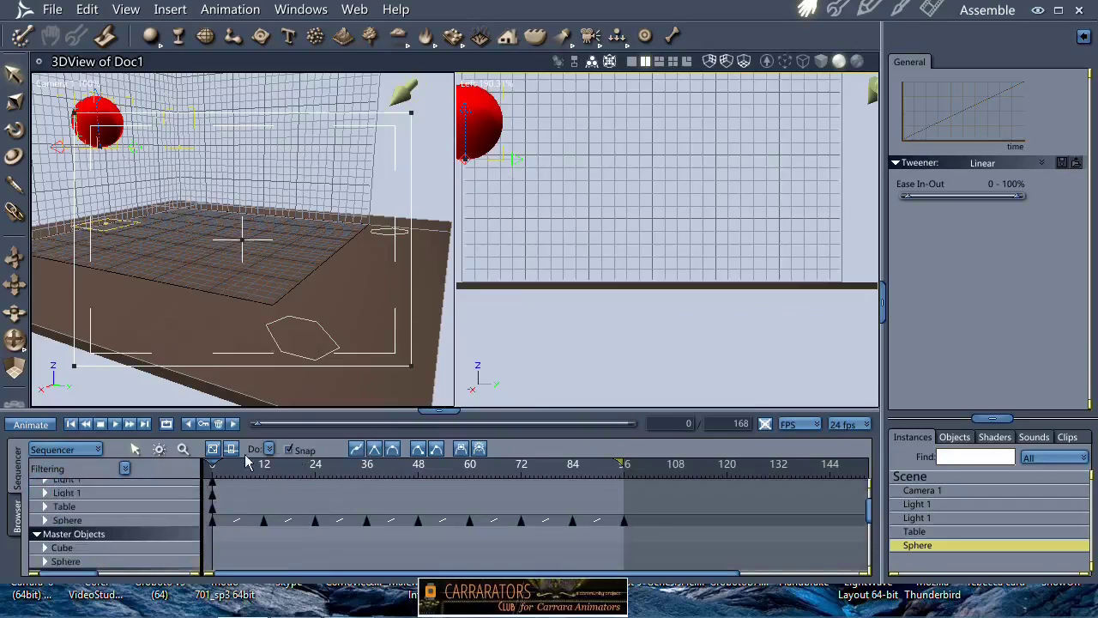
- Squash the Sphere vertically to about 77% of its height at the frame 12 table contact
click(232, 425)
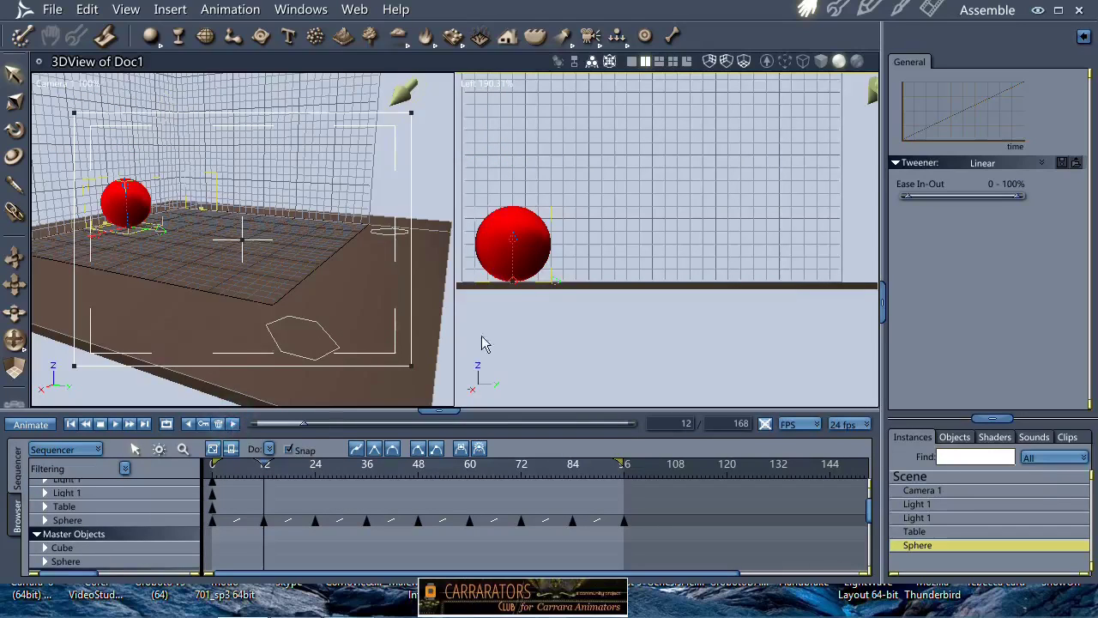
click(513, 240)
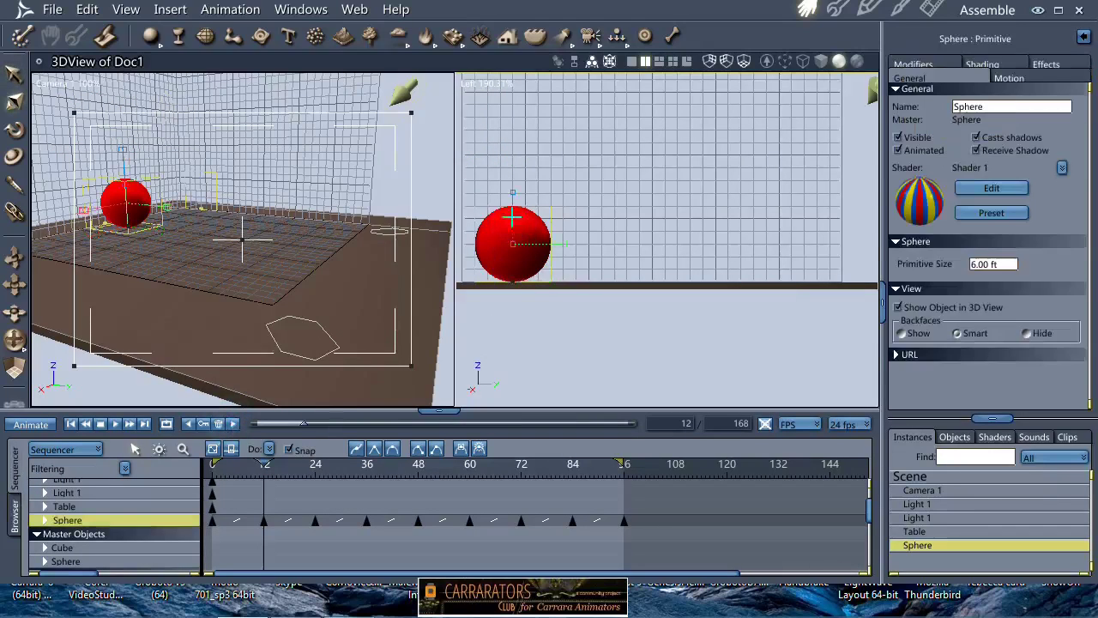
drag(514, 193, 516, 204)
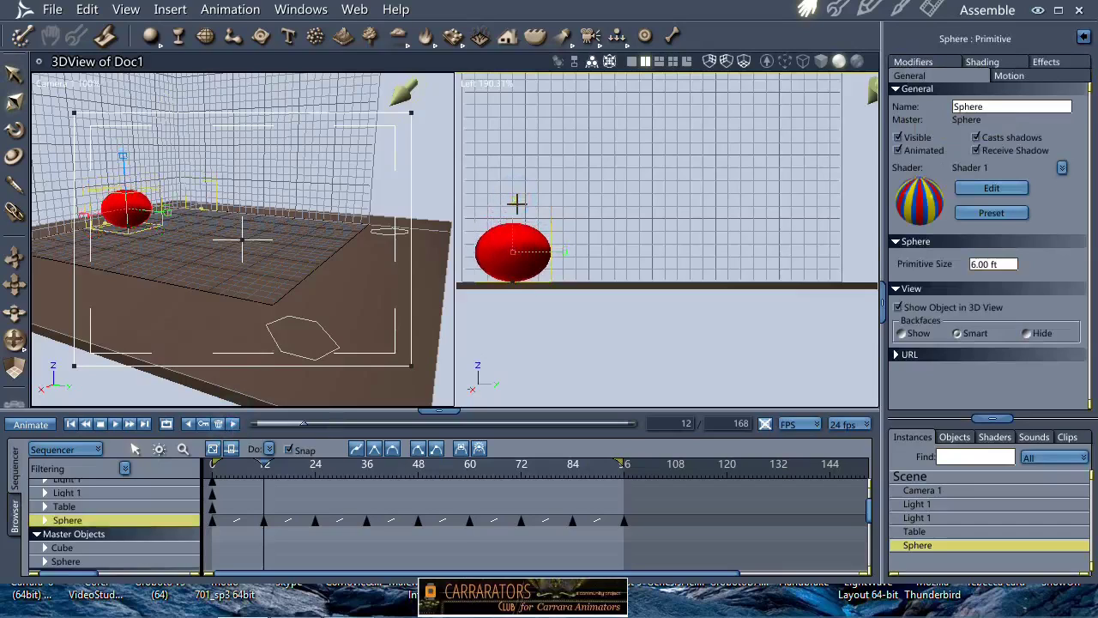
- Check frames 24, 36, 60 and 85 to examine how the squash carries through the remaining bounces
click(316, 476)
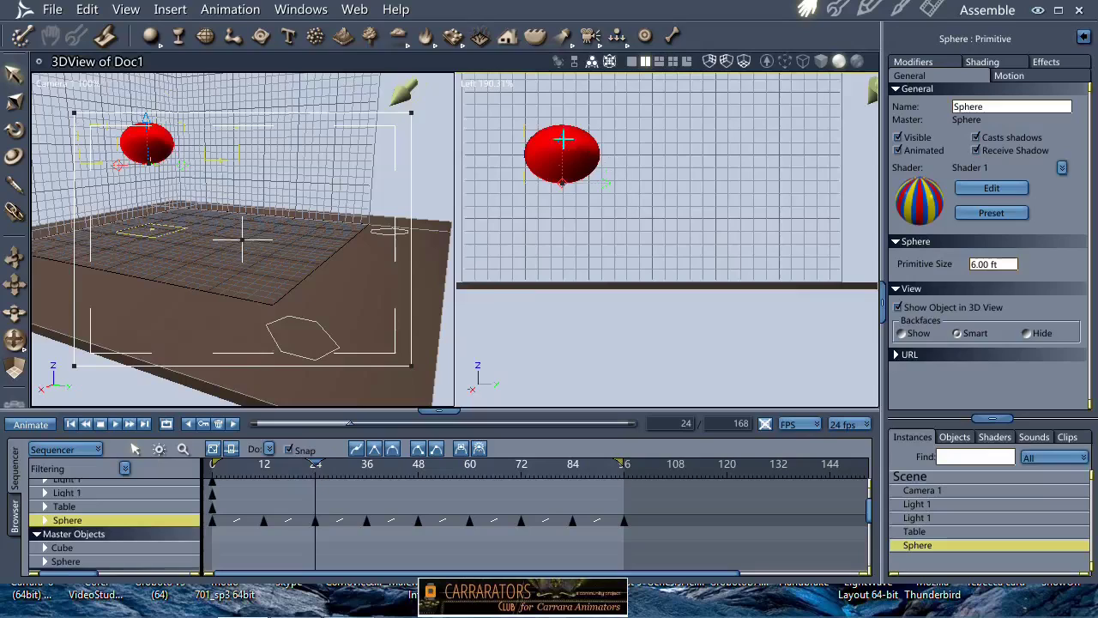
click(367, 477)
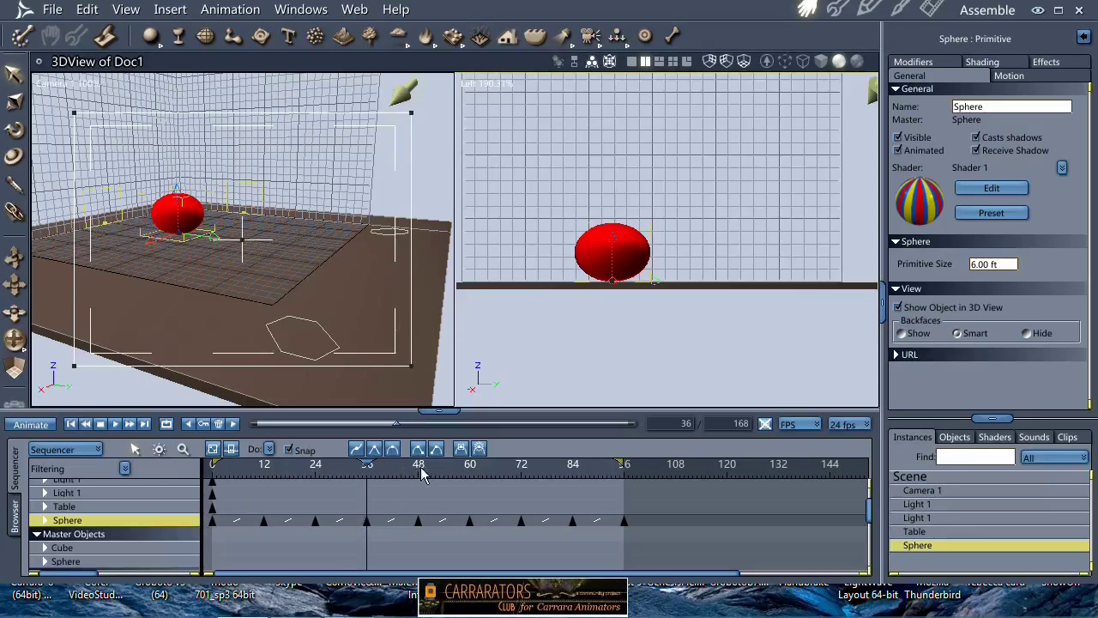
click(471, 481)
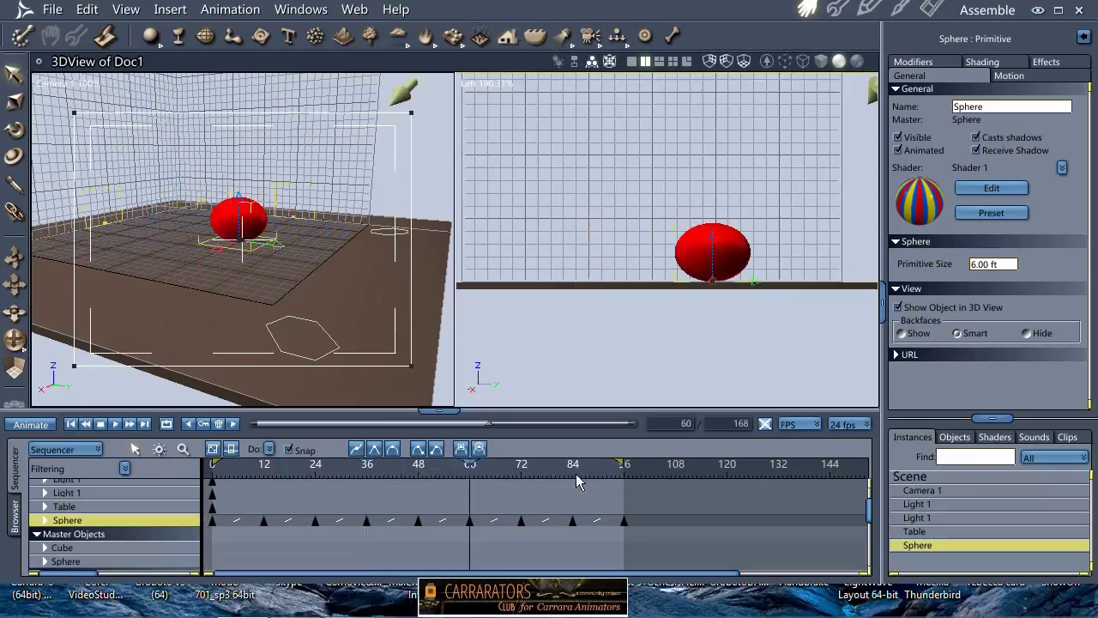
click(577, 482)
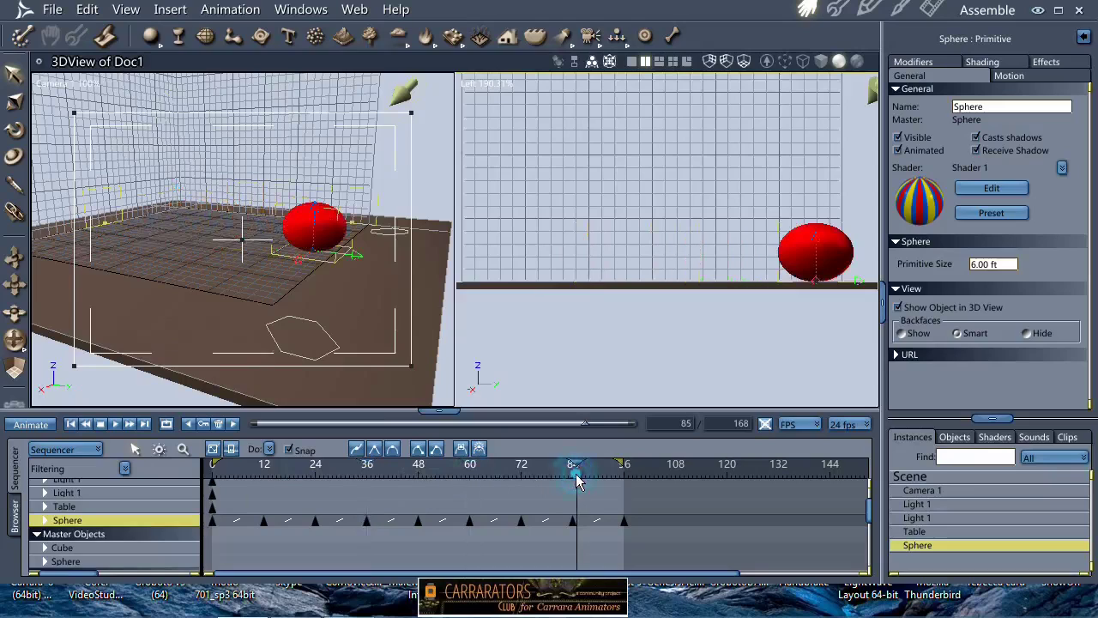
click(316, 481)
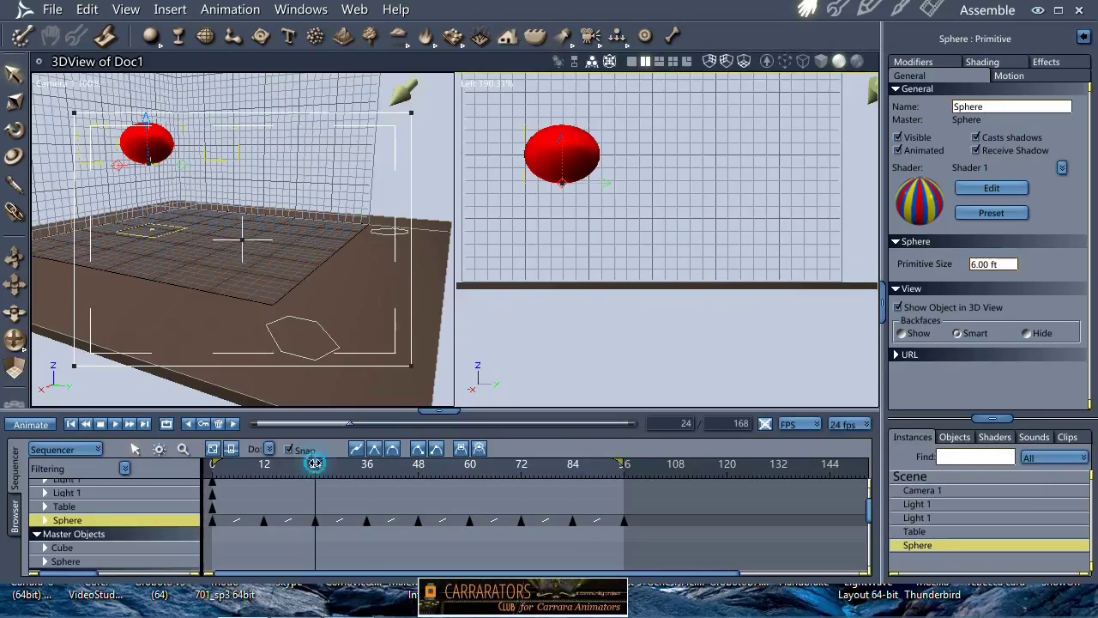
- Restore the Sphere's Z size to 6.00 ft at frames 11 and 13, immediately before and after the first squash
drag(315, 463, 263, 463)
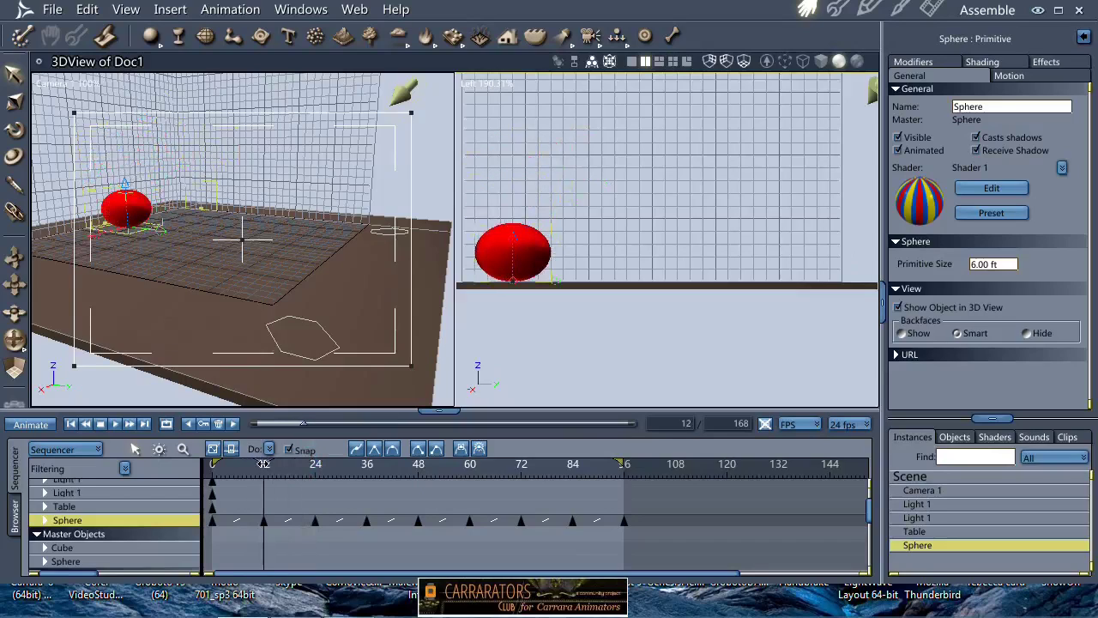
drag(263, 463, 261, 463)
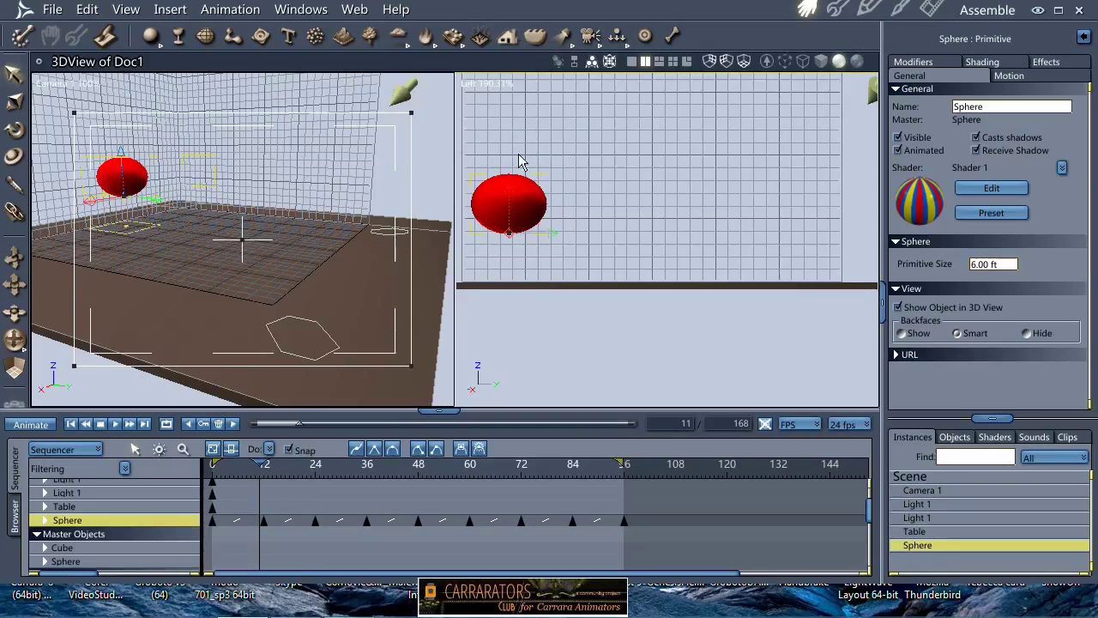
click(1020, 75)
click(1037, 264)
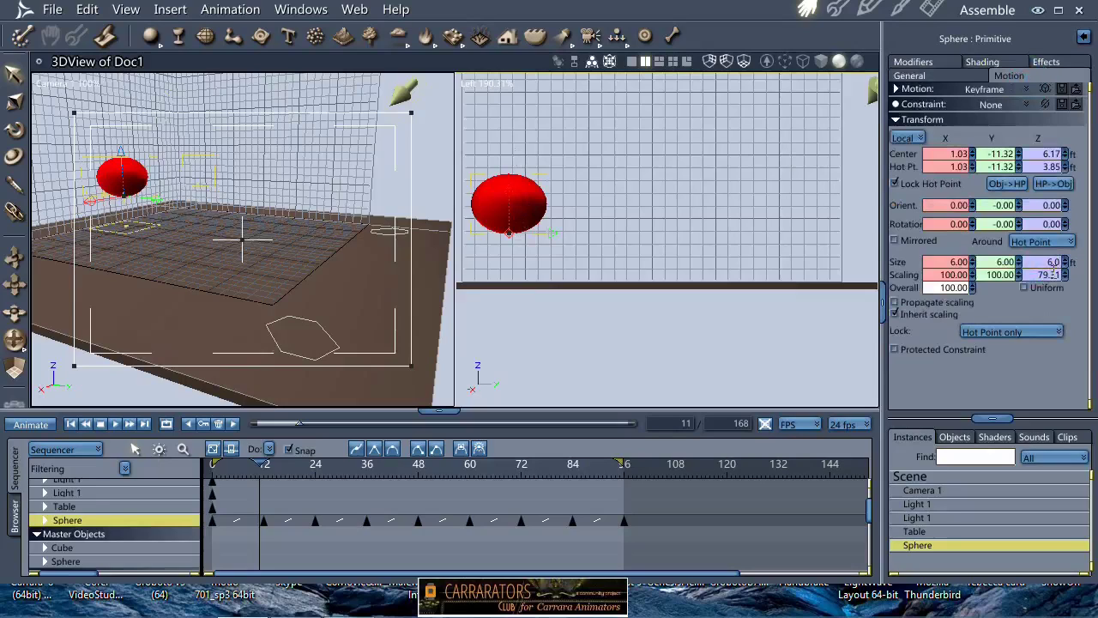
drag(1053, 269, 1054, 267)
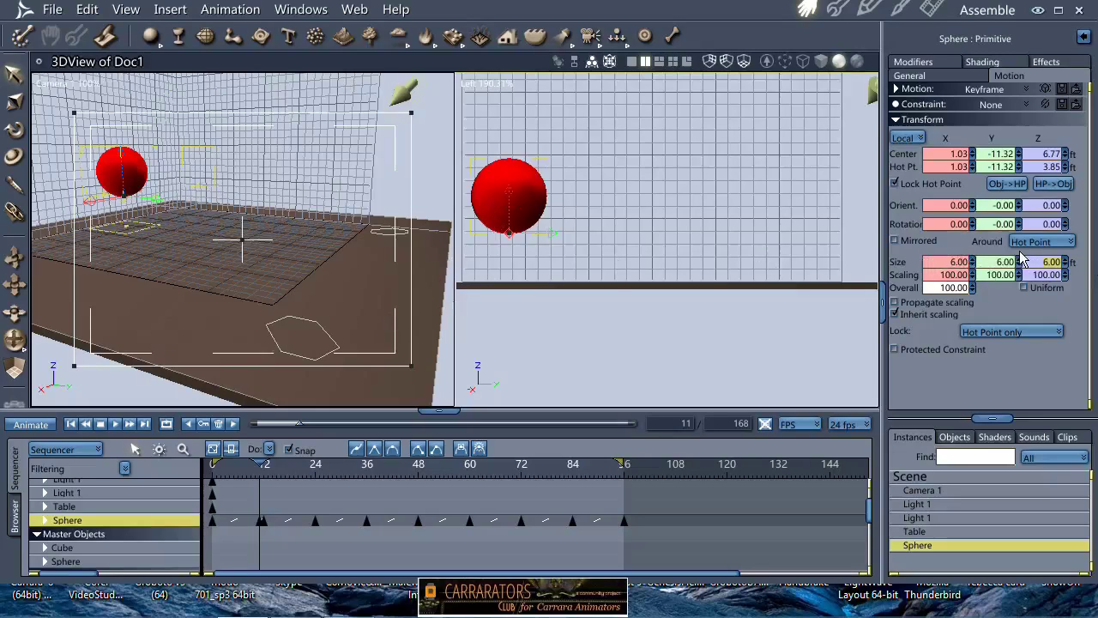
click(268, 476)
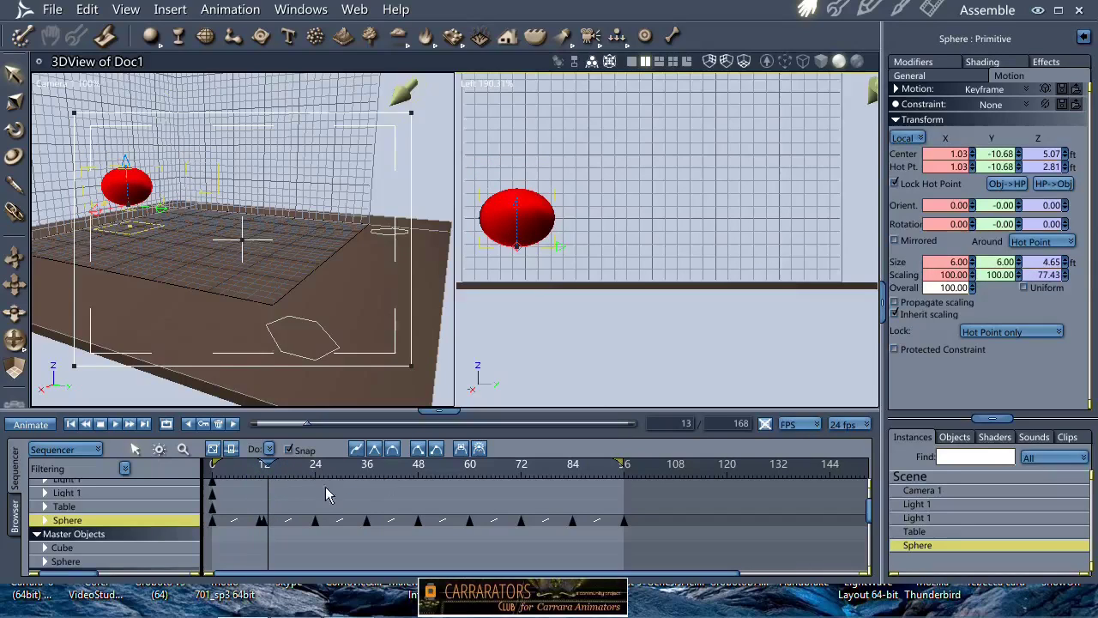
click(1050, 261)
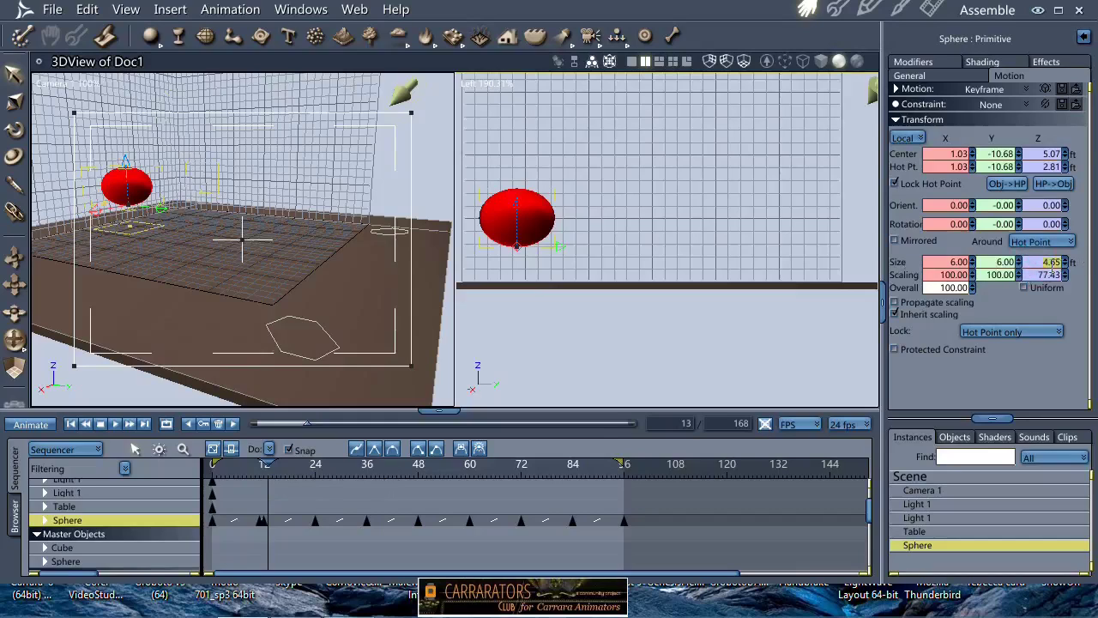
key(Return)
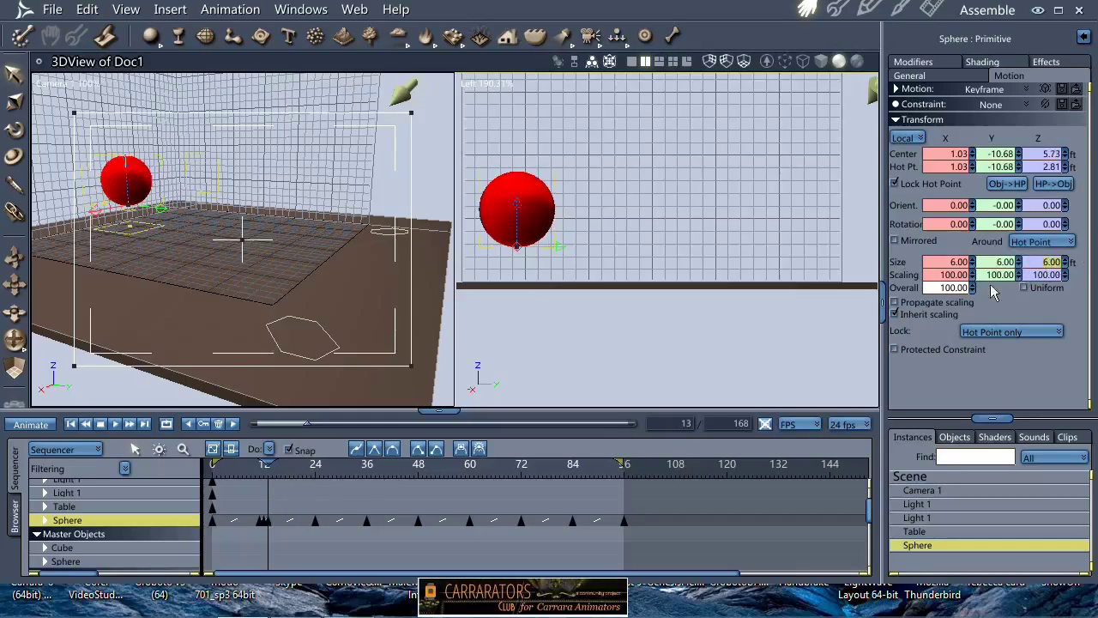
- Add Sphere keyframes at frames 35 and 37 on either side of the second table contact
click(312, 478)
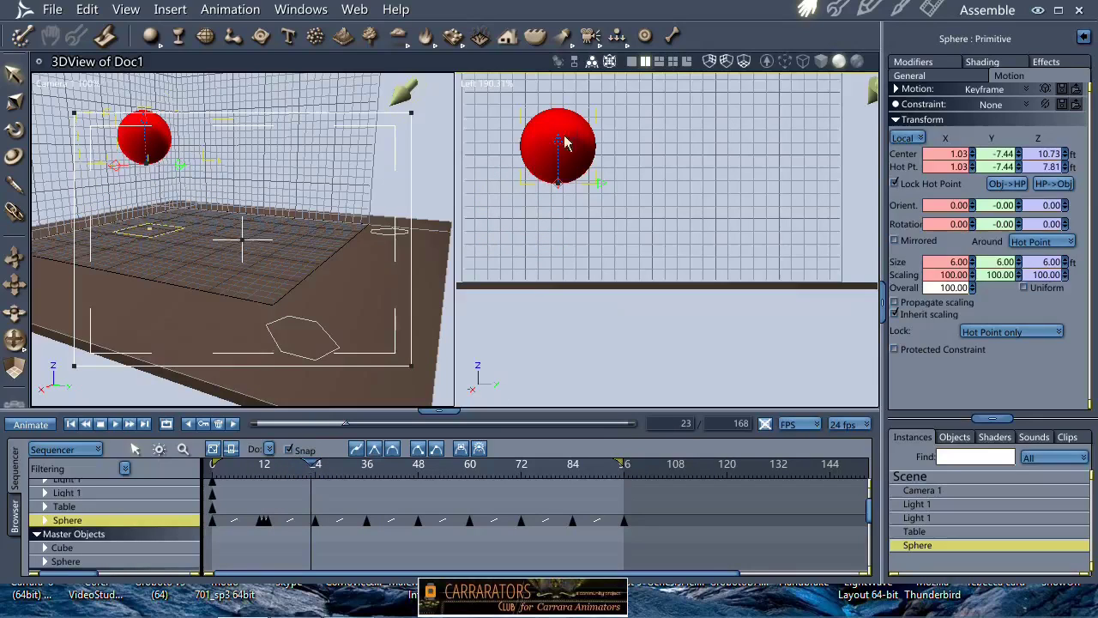
drag(311, 463, 367, 461)
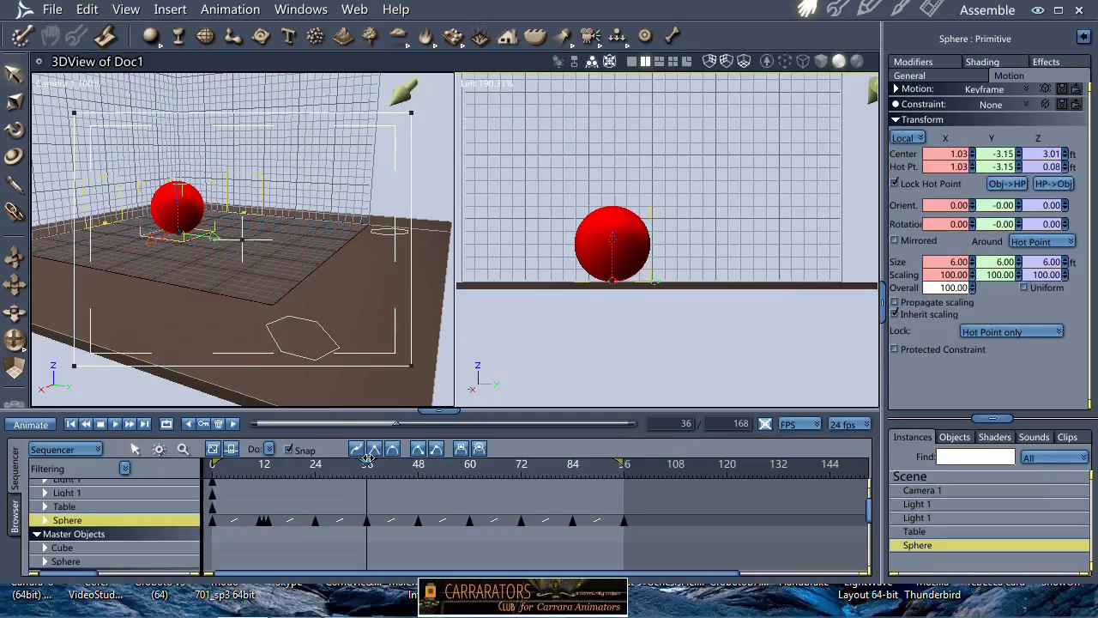
drag(367, 461, 365, 461)
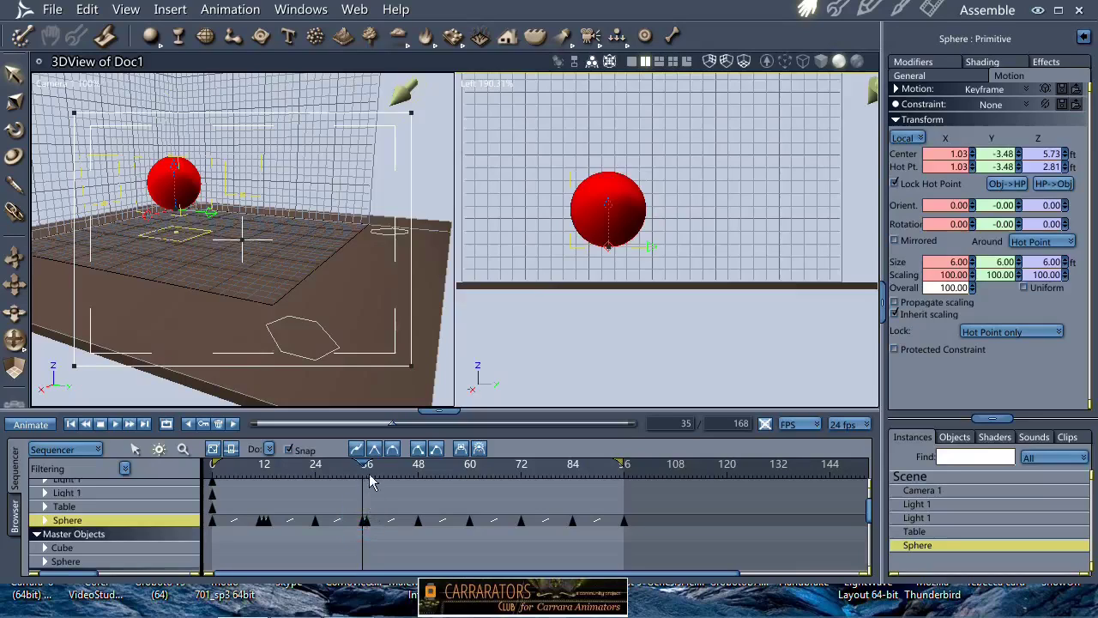
drag(365, 463, 369, 482)
click(371, 522)
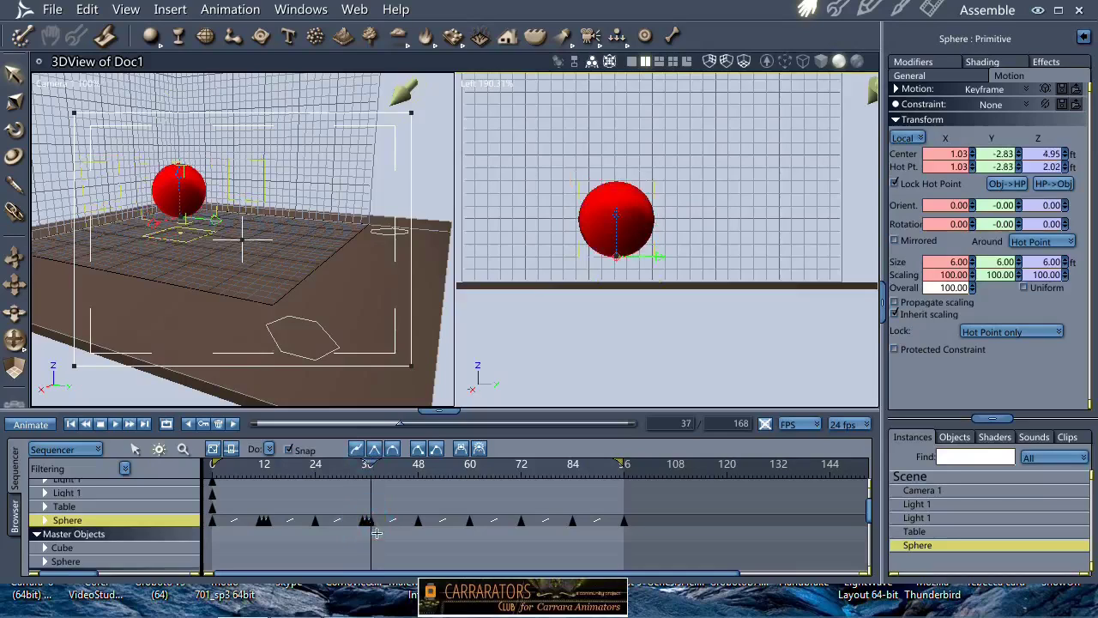
- Squash the Sphere vertically to about 80% at frame 36 and check the round shape at frame 35
click(370, 457)
drag(370, 459, 366, 461)
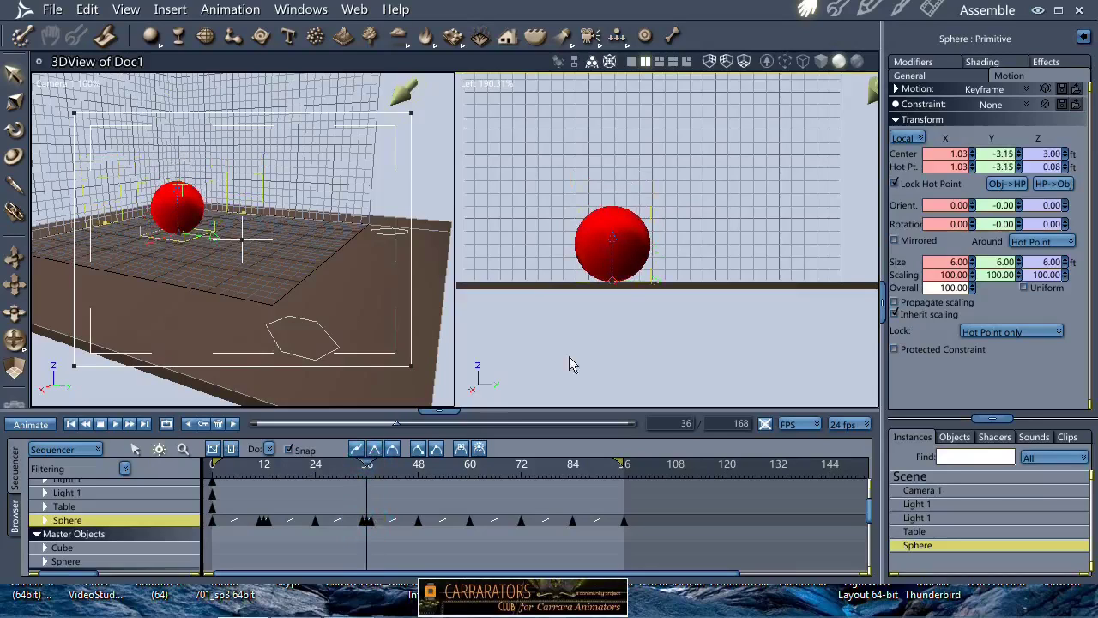
drag(618, 241, 612, 202)
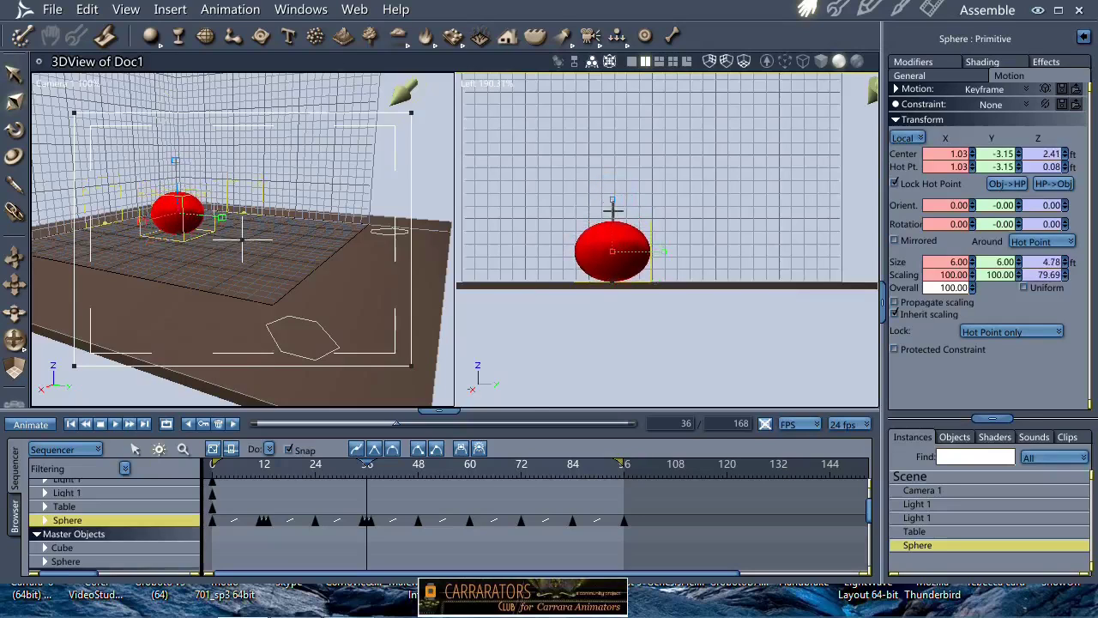
click(355, 463)
mouse_move(355, 463)
mouse_down()
mouse_move(312, 463)
mouse_move(363, 463)
mouse_up()
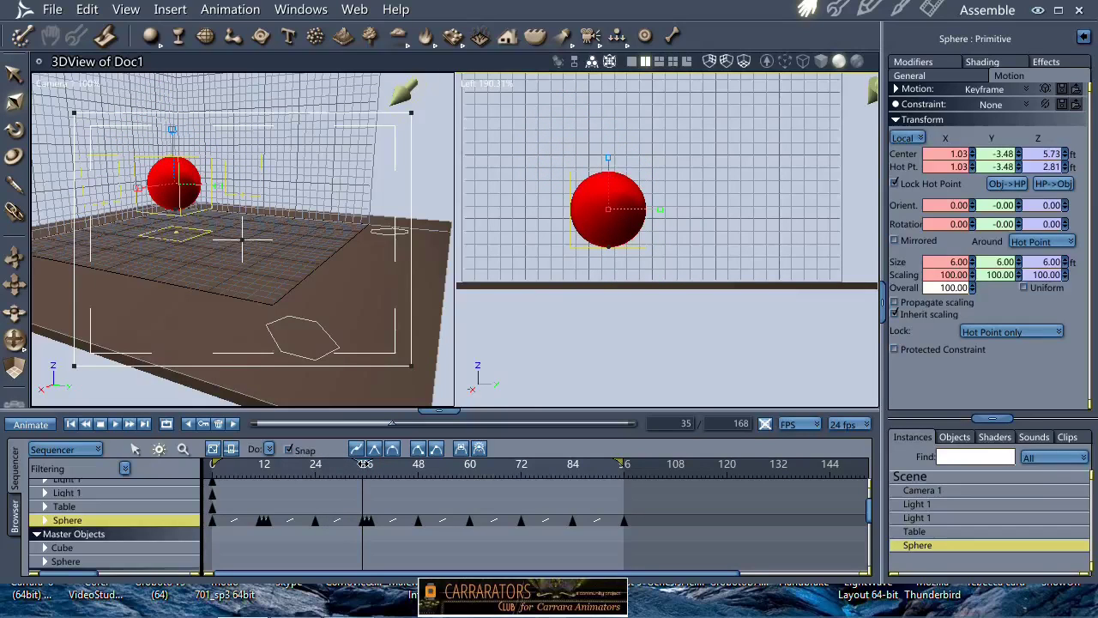
- Add Sphere keyframes at frames 59 and 61 on either side of the table contact at frame 60
drag(364, 463, 466, 463)
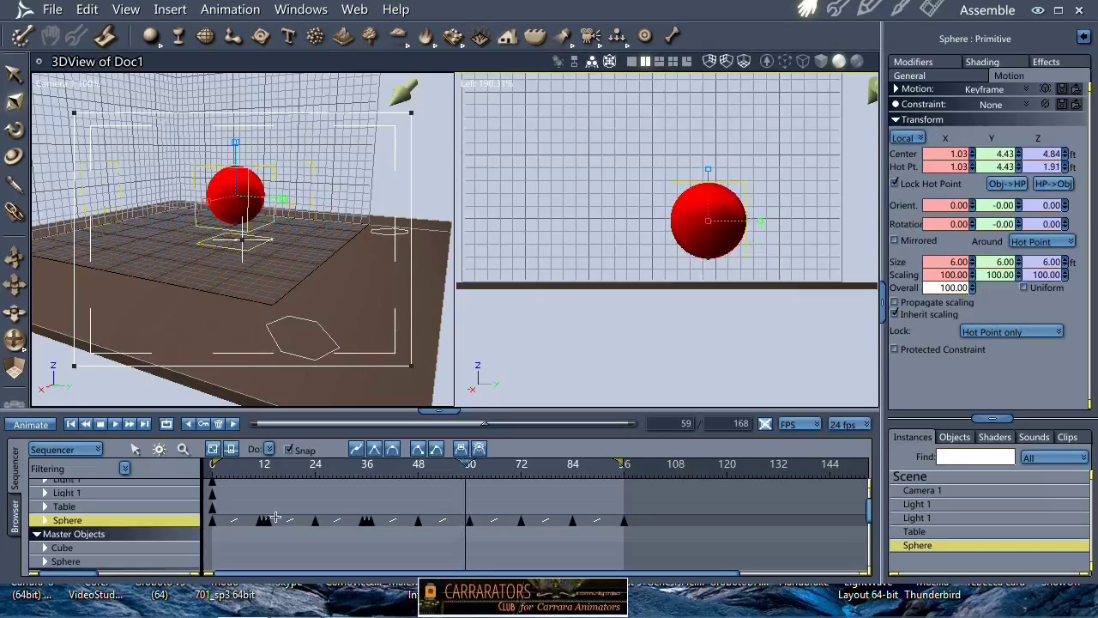
click(465, 521)
click(473, 525)
click(472, 521)
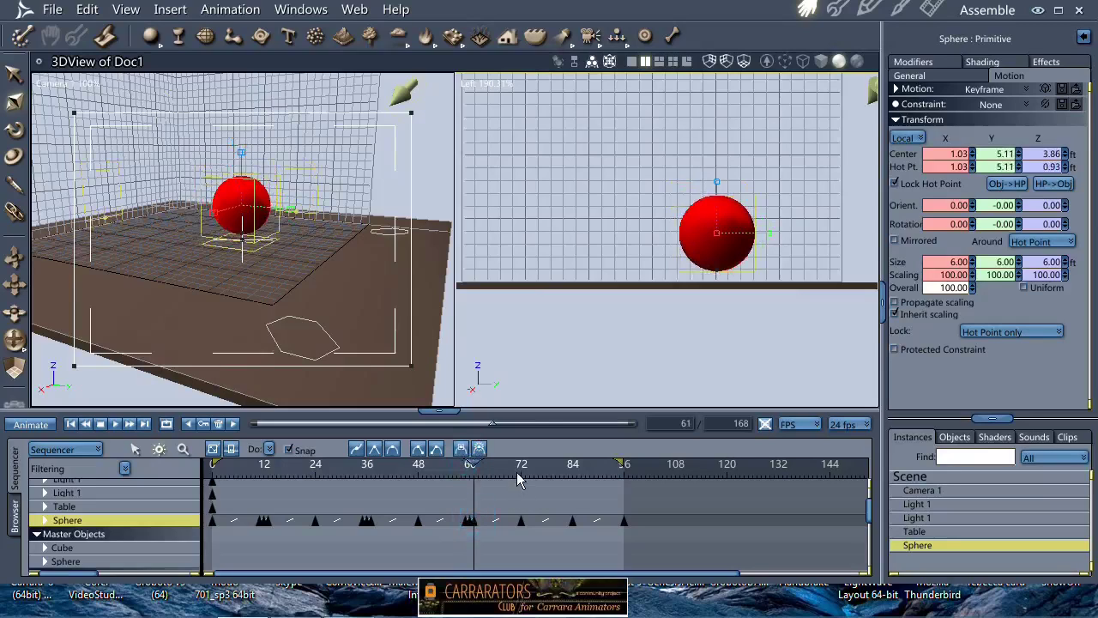
click(517, 472)
click(516, 521)
click(530, 520)
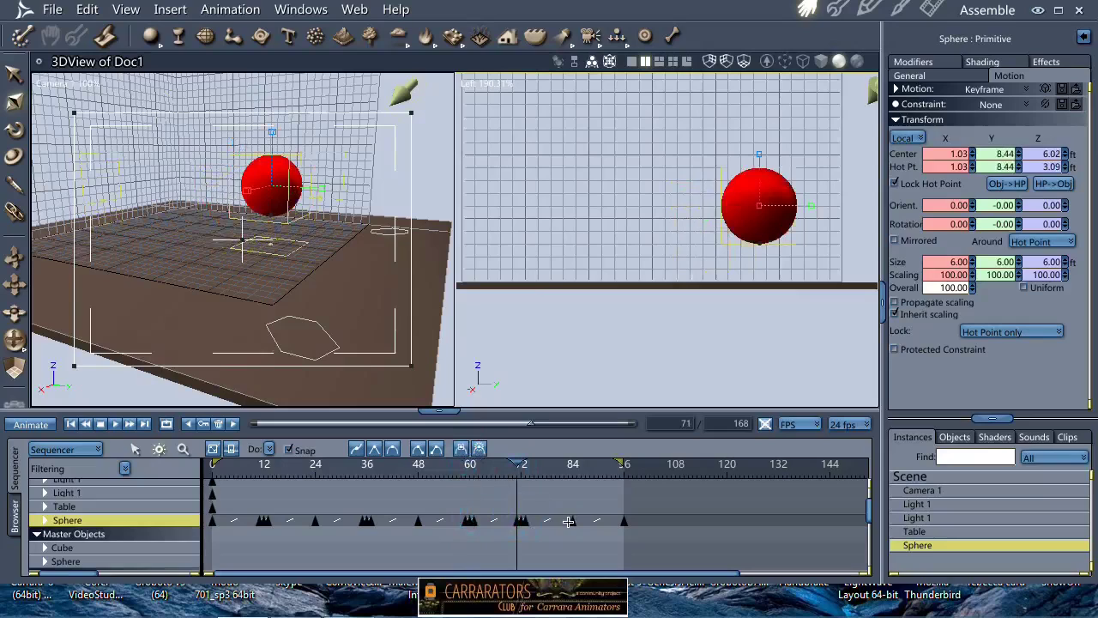
click(571, 521)
key(ctrl+z)
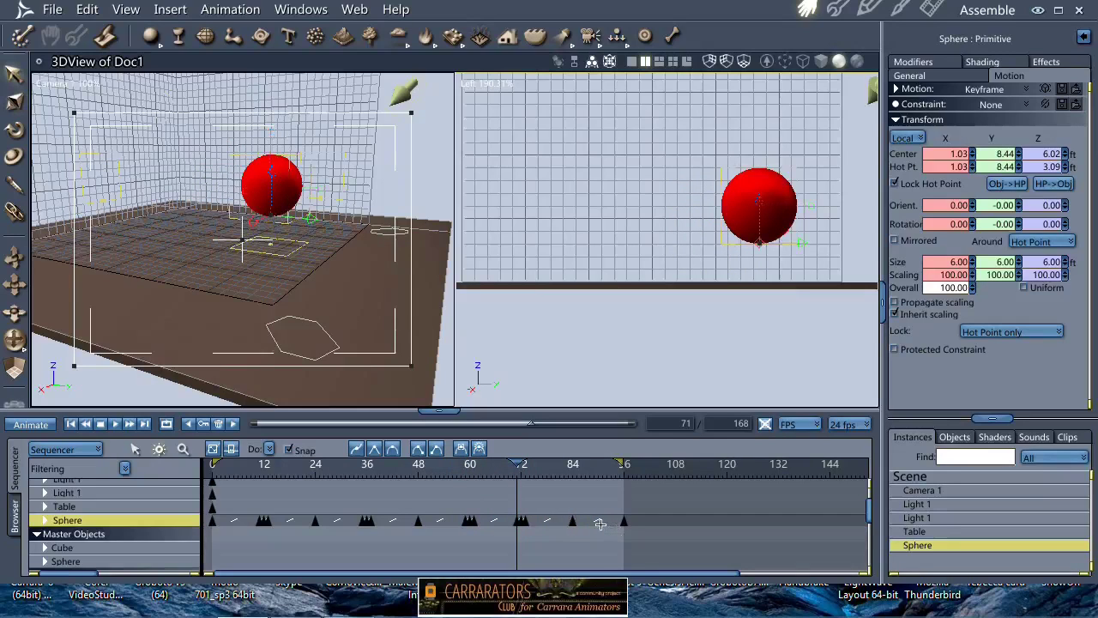
mouse_move(517, 464)
mouse_down()
mouse_move(470, 464)
mouse_move(517, 467)
mouse_up()
click(517, 522)
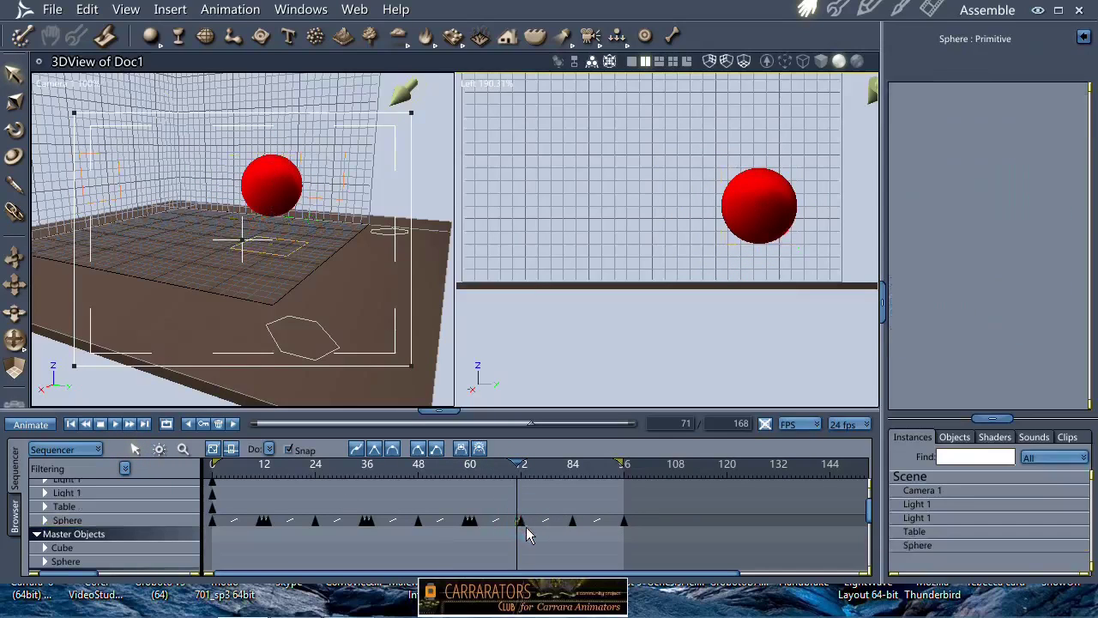
- Add Sphere keyframes at frames 83 and 85 around the last table contact and reselect the Sphere
drag(517, 464, 573, 468)
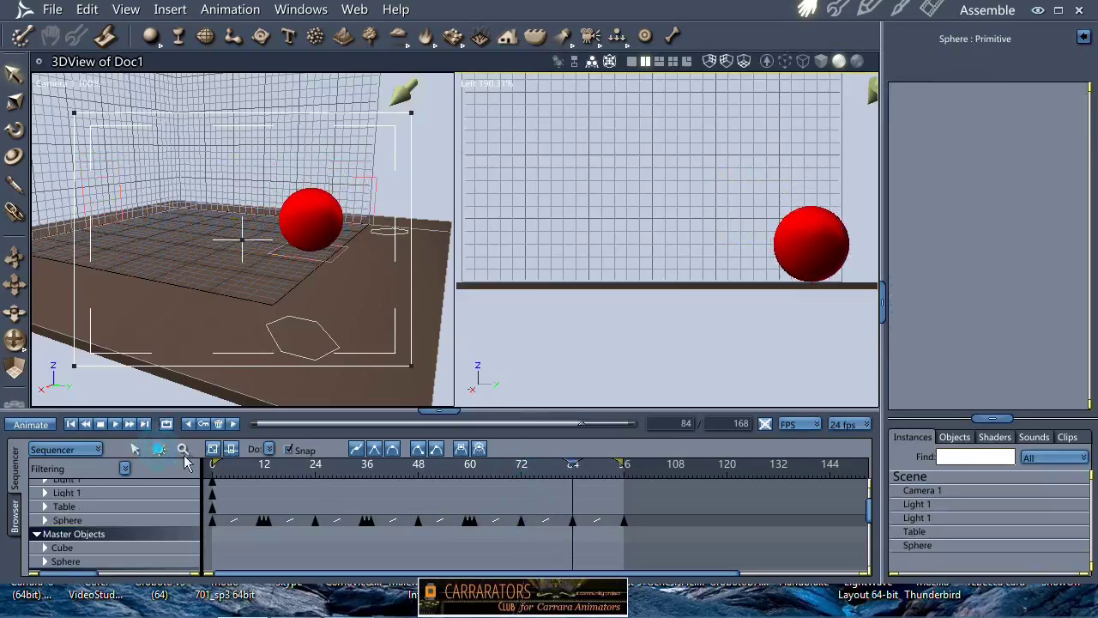
click(576, 520)
click(69, 520)
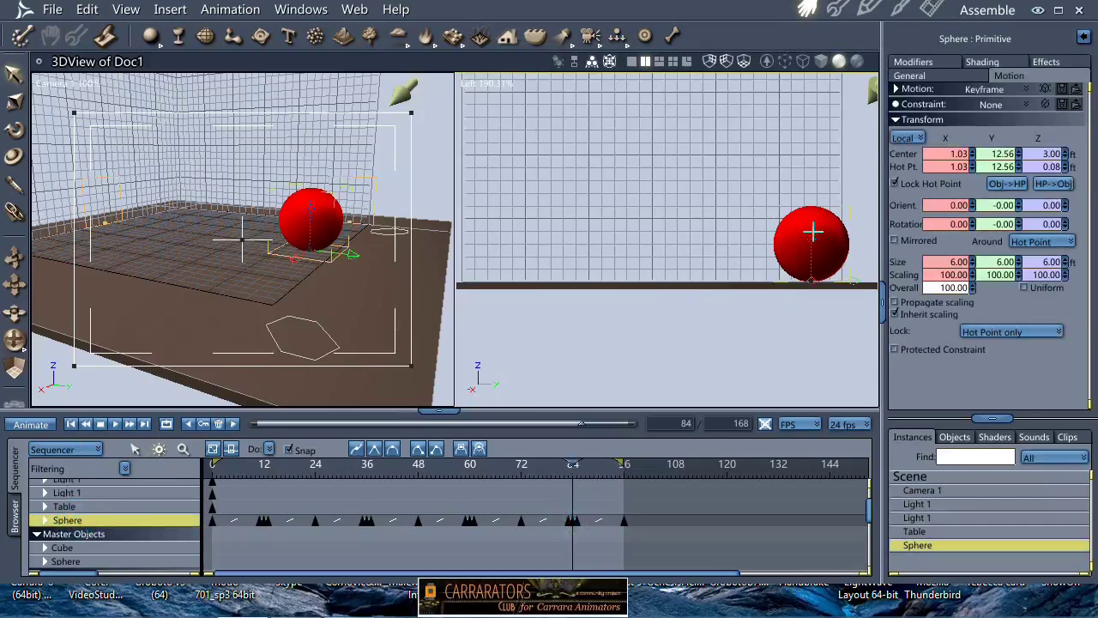
- Squash the Sphere vertically to about 82% at frame 84 and about 84% at frame 60
key(y)
drag(812, 196, 811, 206)
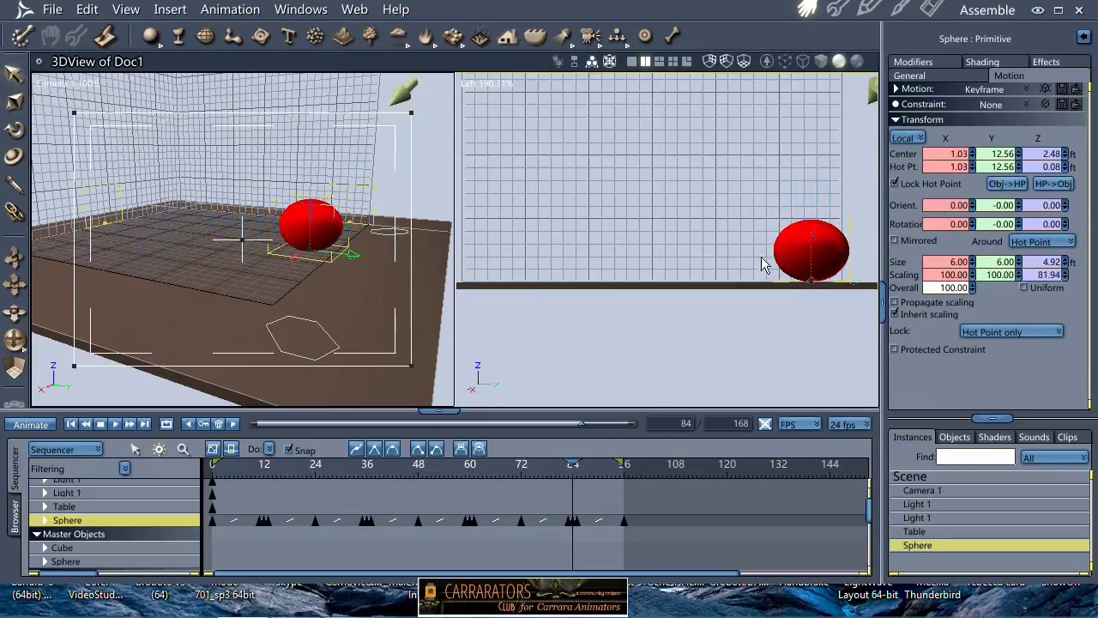
click(566, 463)
drag(566, 463, 470, 463)
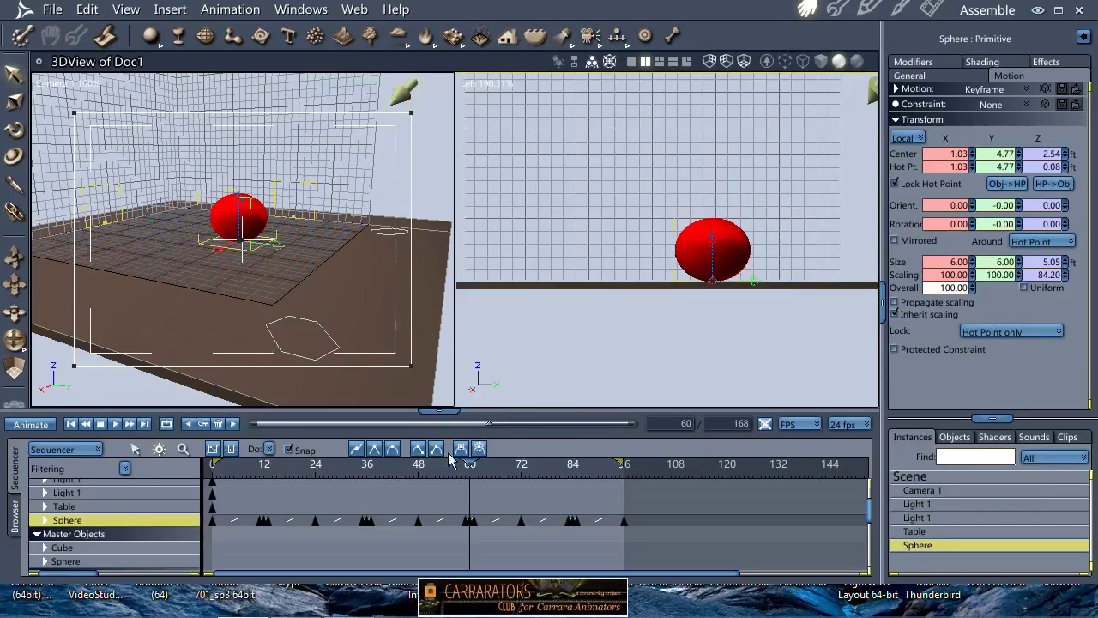
- Stretch the Sphere vertically to about 107% at the frame 48 bounce peak, undoing the first attempt
mouse_move(470, 463)
mouse_down()
mouse_move(364, 463)
mouse_move(429, 463)
mouse_move(418, 463)
mouse_up()
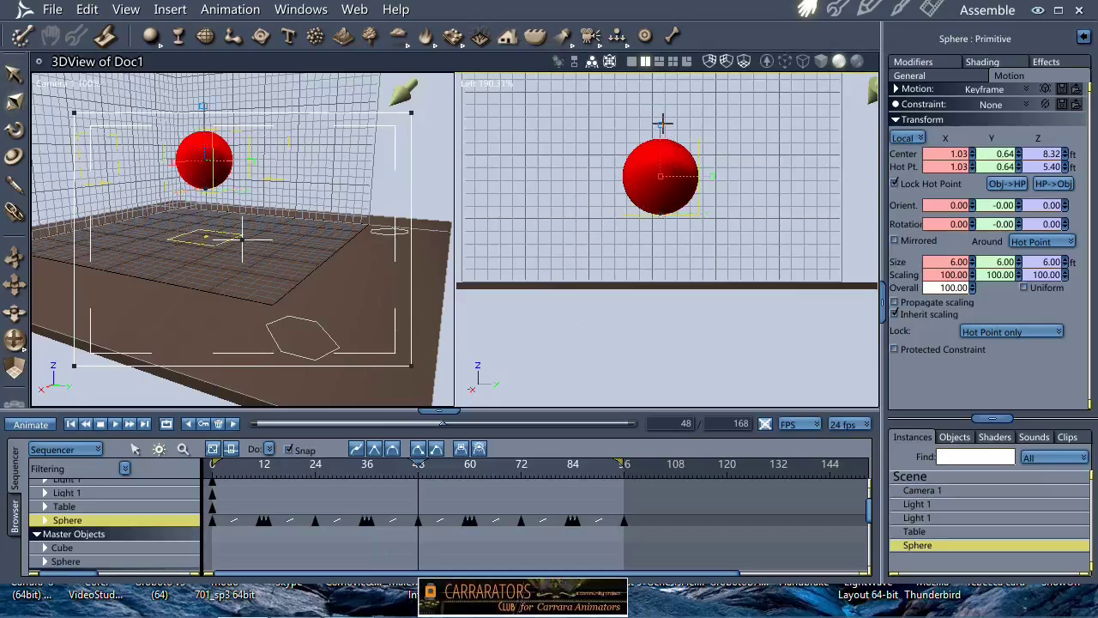
drag(662, 125, 662, 120)
key(ctrl+z)
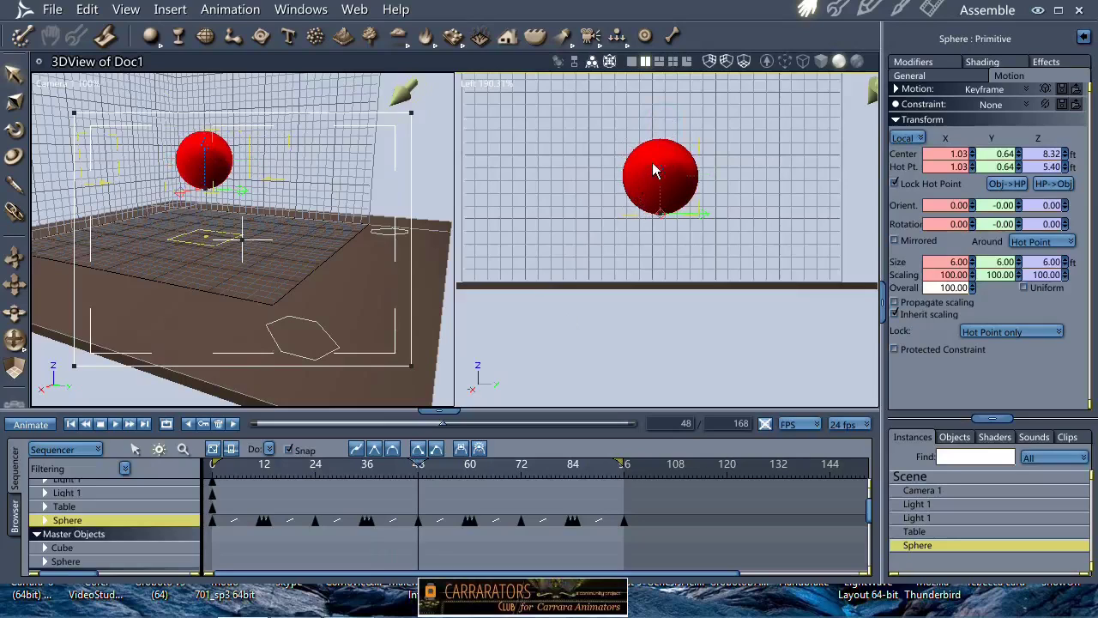
drag(662, 129, 661, 122)
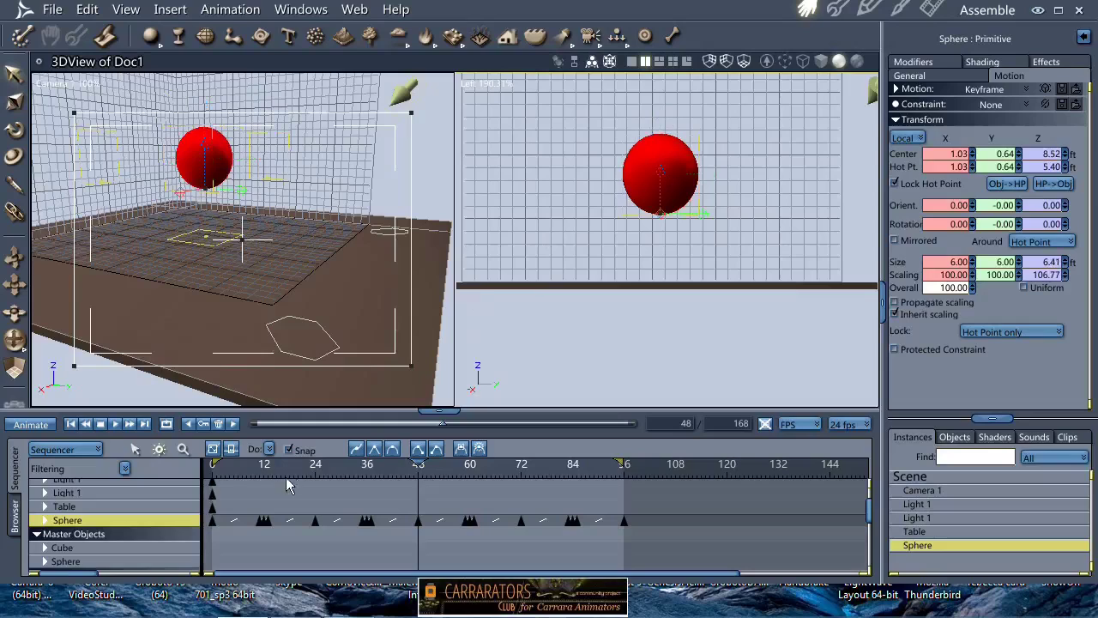
- Stretch the Sphere vertically to about 109% at the frame 72 bounce peak and play the animation from the start
click(315, 466)
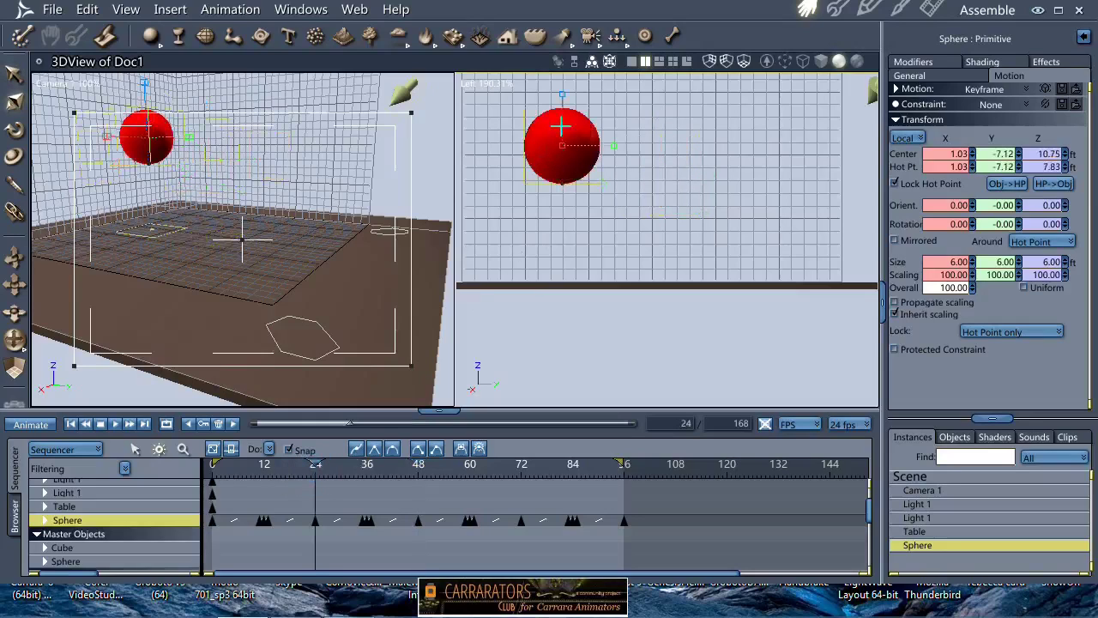
click(521, 471)
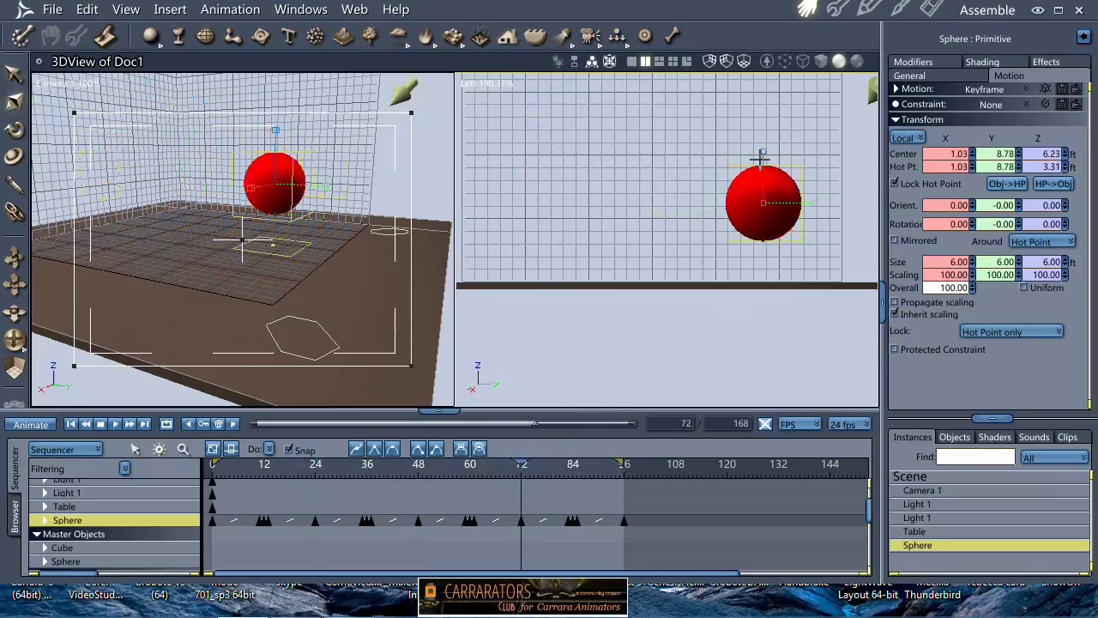
drag(763, 153, 763, 145)
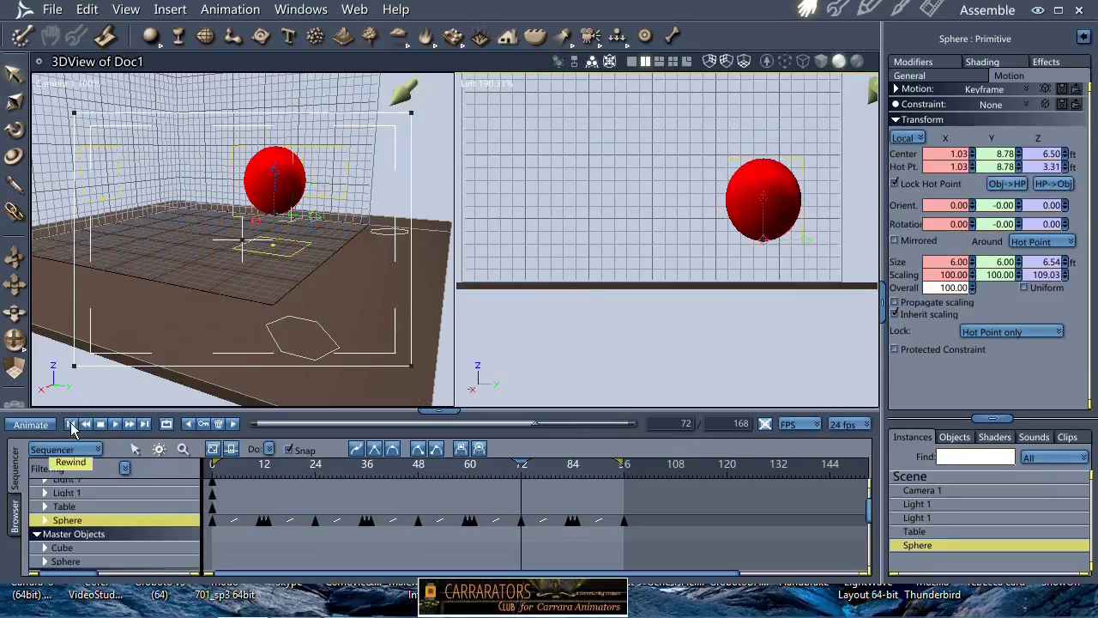
click(72, 423)
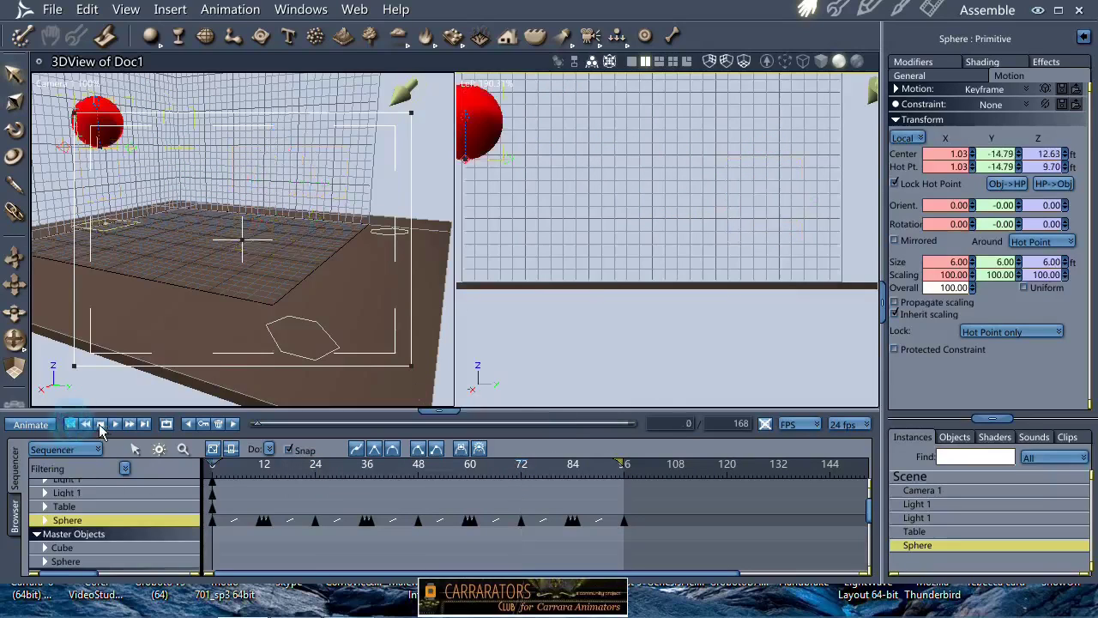
click(113, 425)
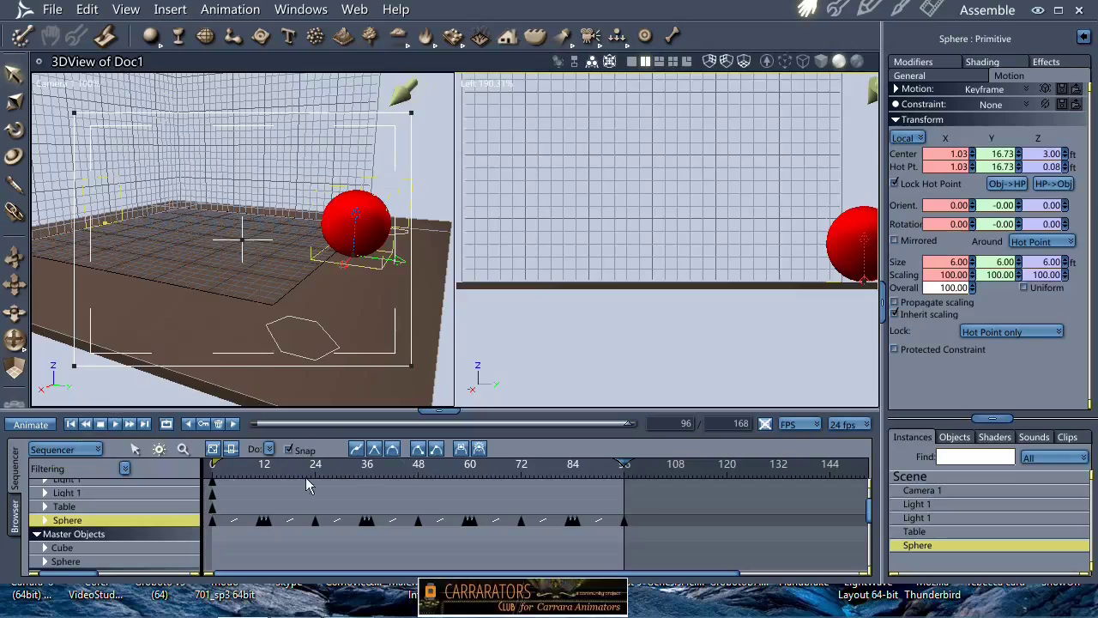
- Switch the sequencer to the Graph Editor and expand the Sphere's Transform track
click(44, 520)
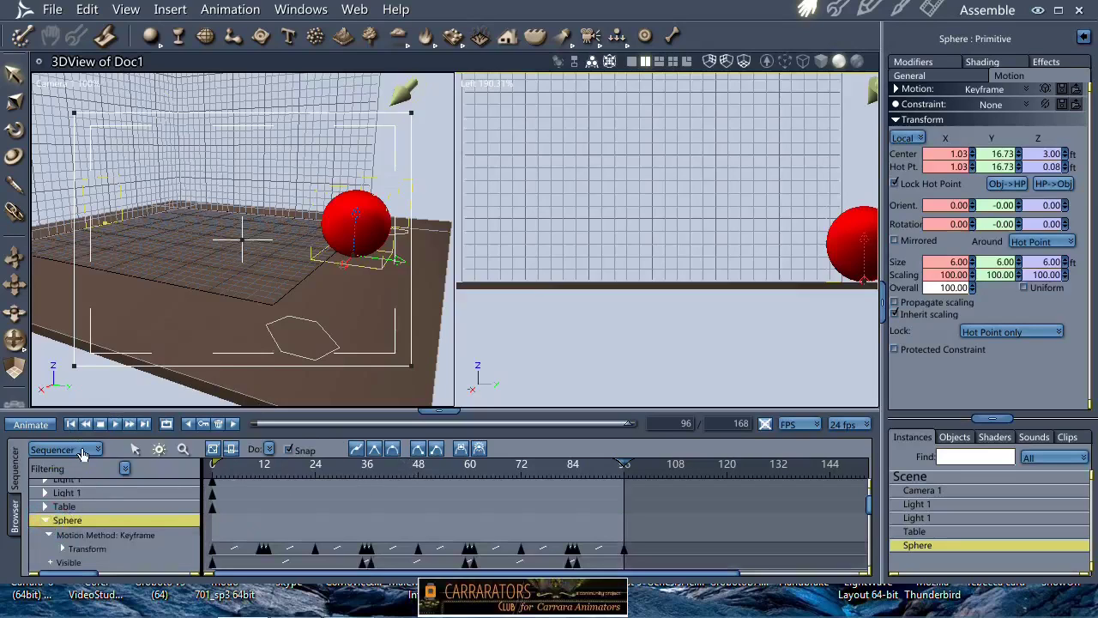
click(84, 449)
click(69, 479)
scroll(113, 511, down, 1)
scroll(150, 513, down, 1)
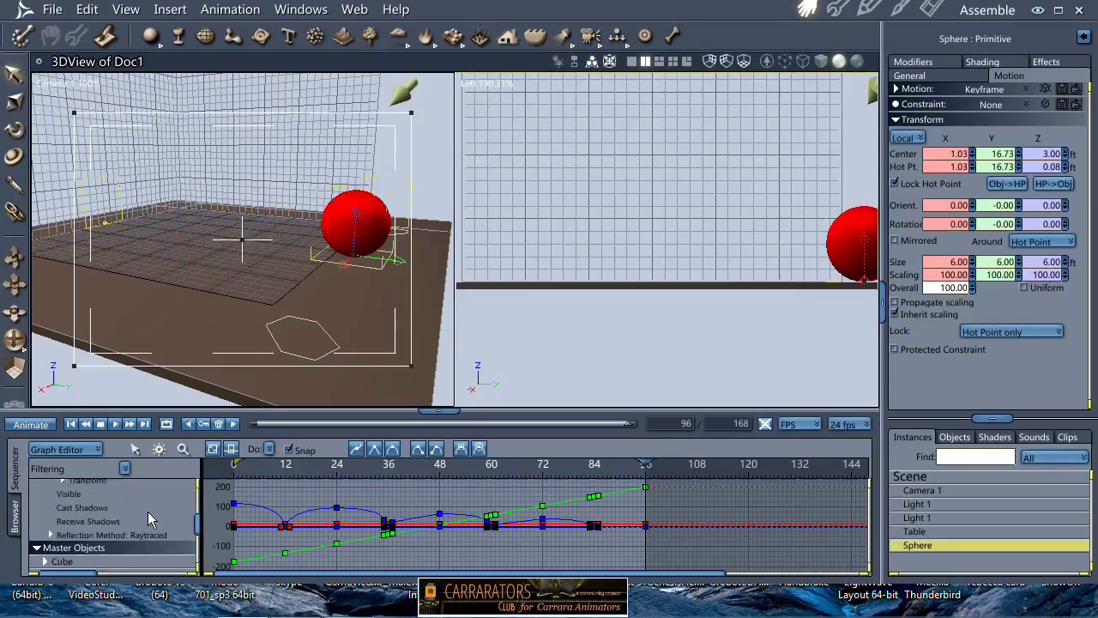
scroll(148, 511, down, 1)
scroll(144, 508, up, 3)
click(62, 514)
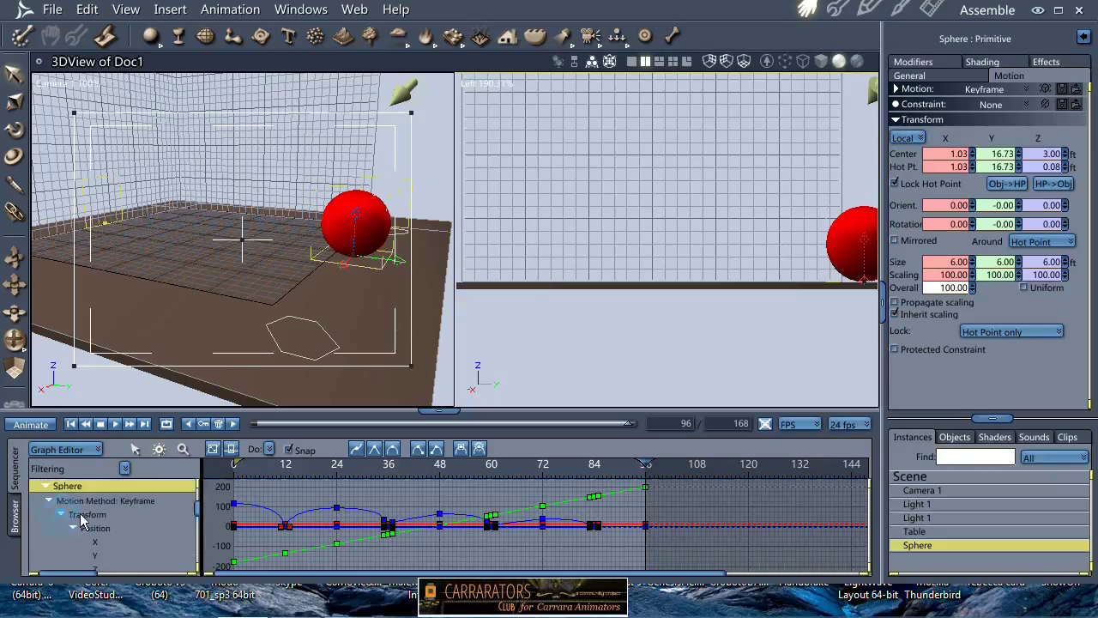
- Expand the Sphere's XYZ Scaling channels and display the Z scaling curve
scroll(86, 517, down, 1)
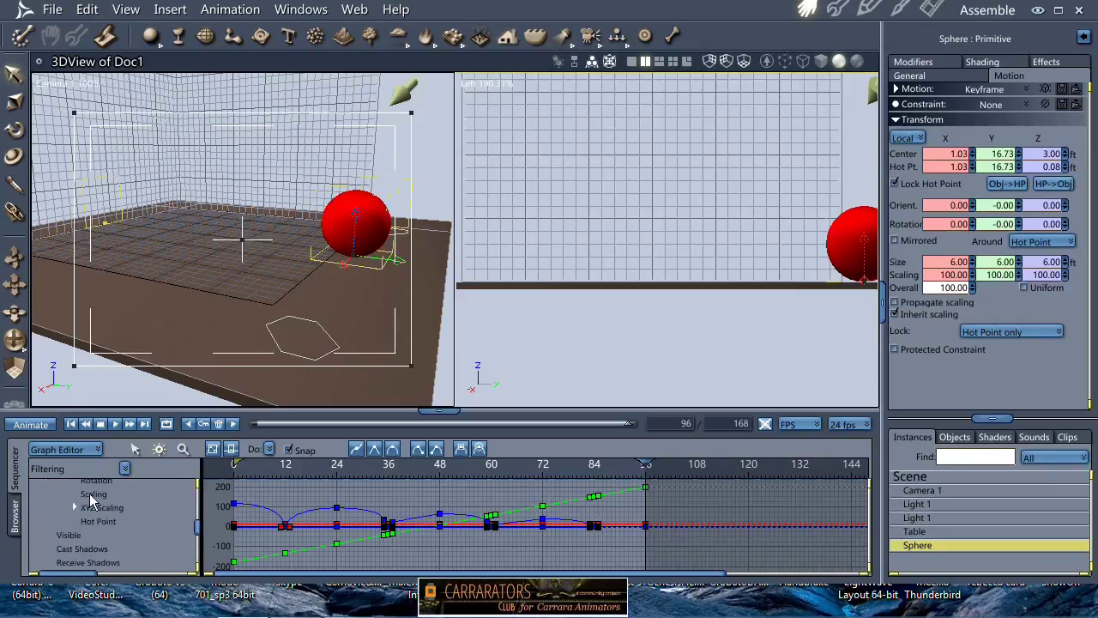
click(134, 495)
click(75, 507)
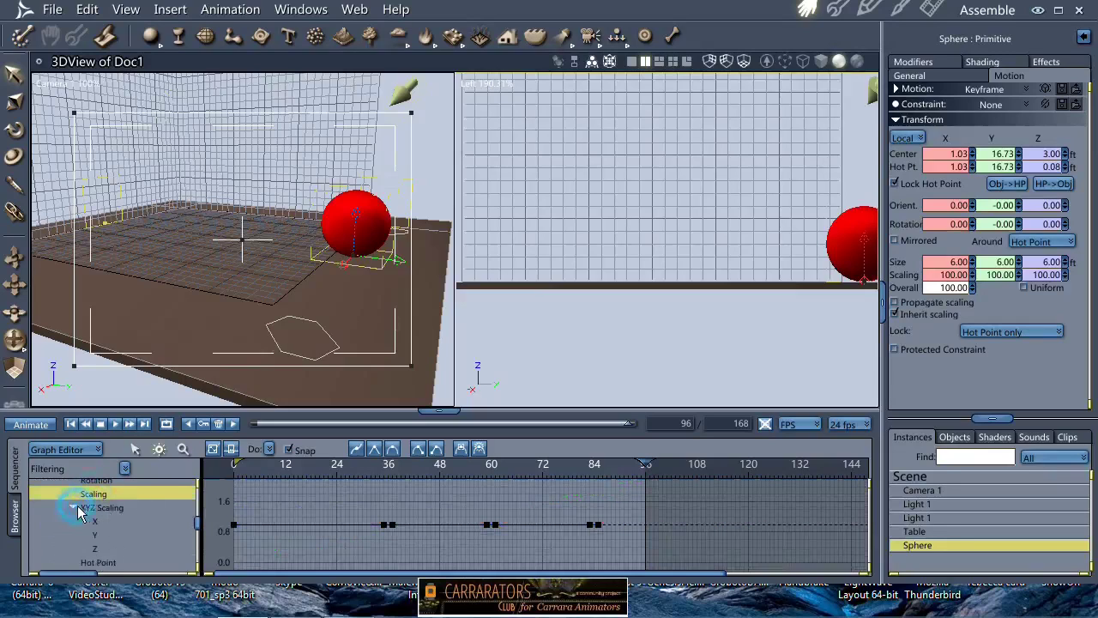
scroll(118, 508, down, 1)
click(94, 514)
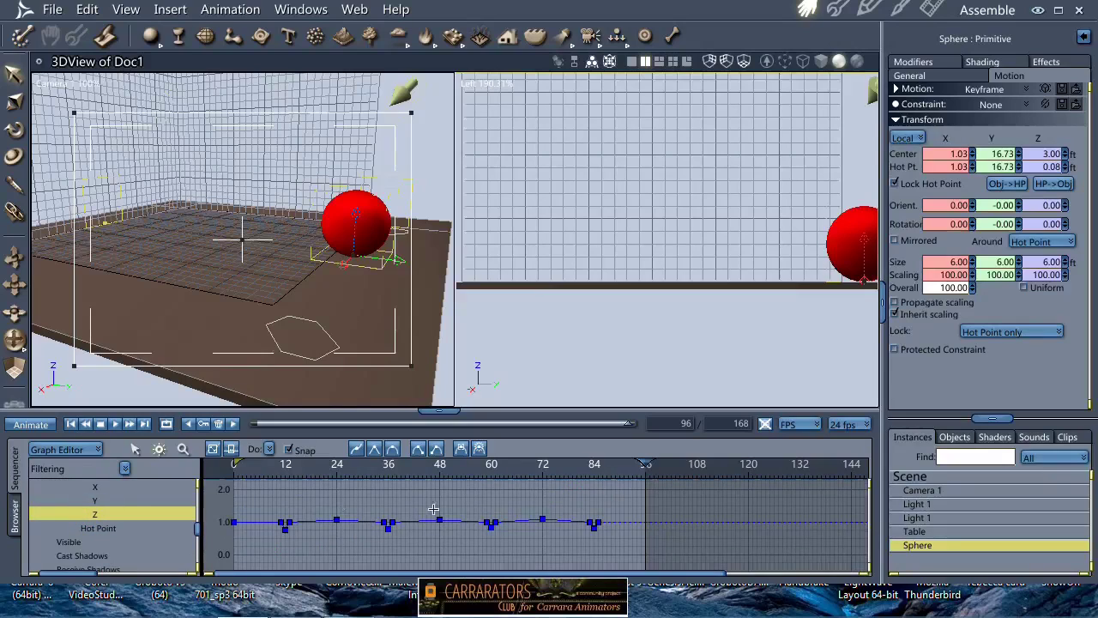
click(182, 449)
click(657, 503)
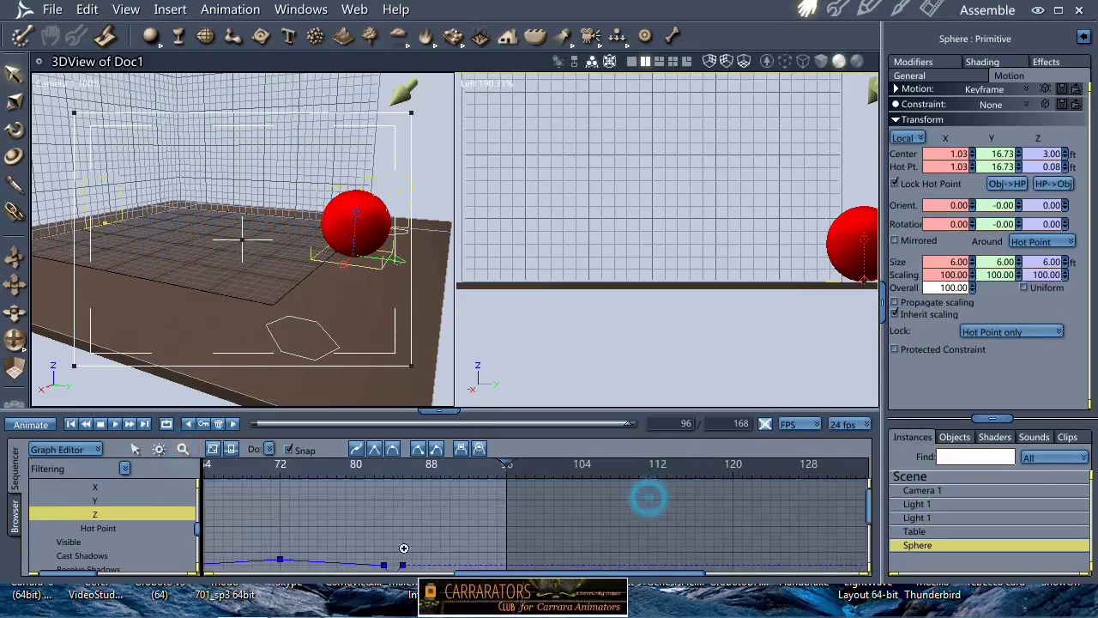
drag(377, 552, 376, 518)
drag(509, 576, 322, 576)
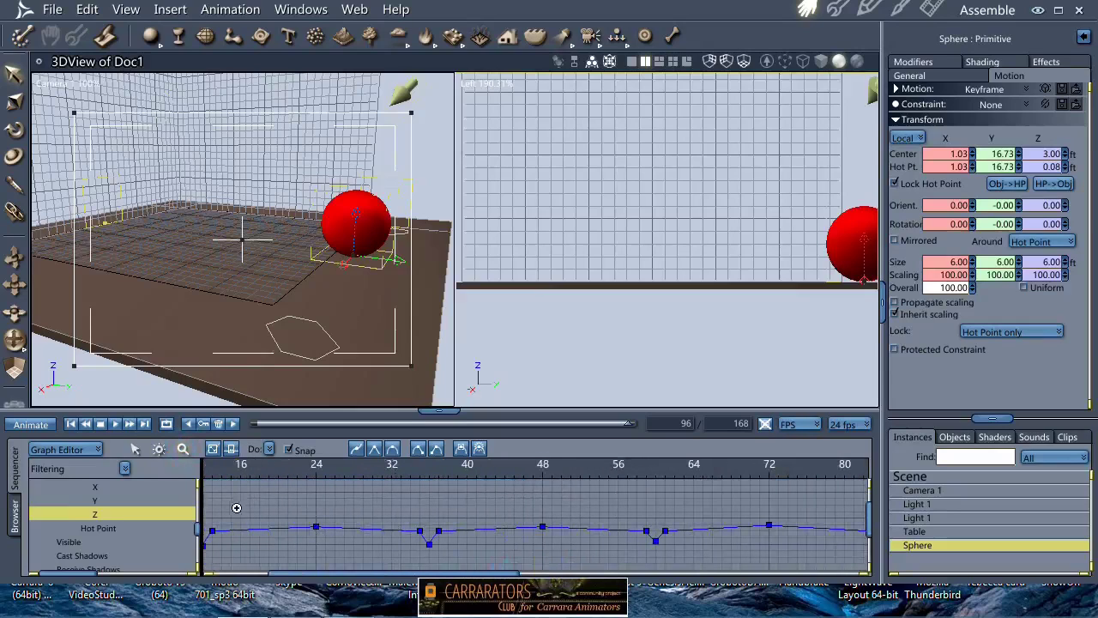
scroll(343, 519, down, 3)
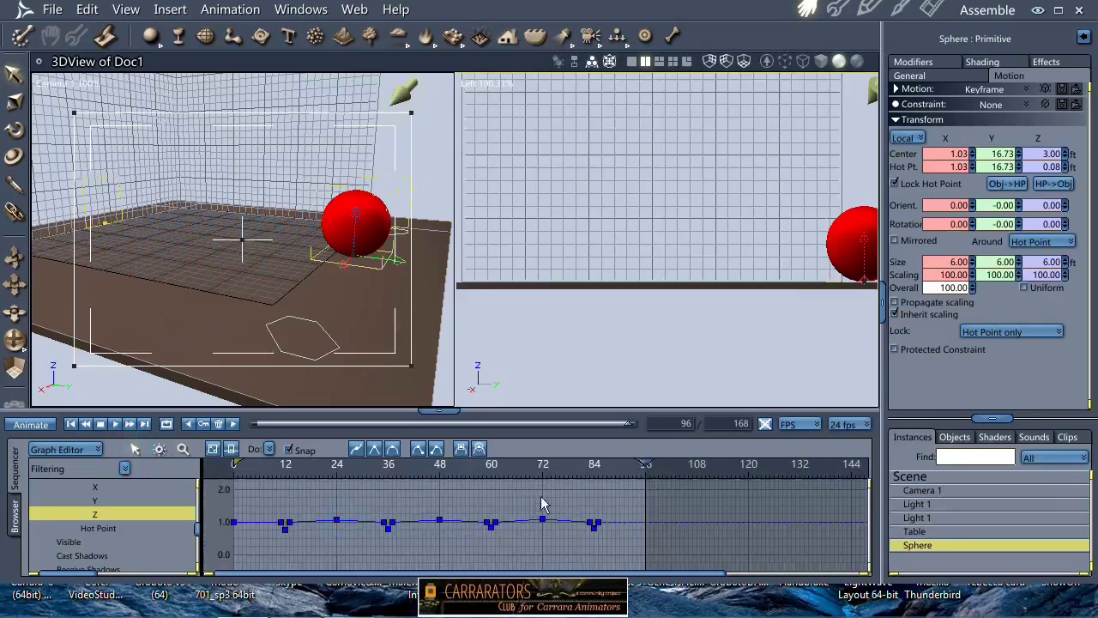
- Select all keys on the Z scaling curve, fit the graph vertically to them, and enlarge the graph area
drag(627, 491, 206, 566)
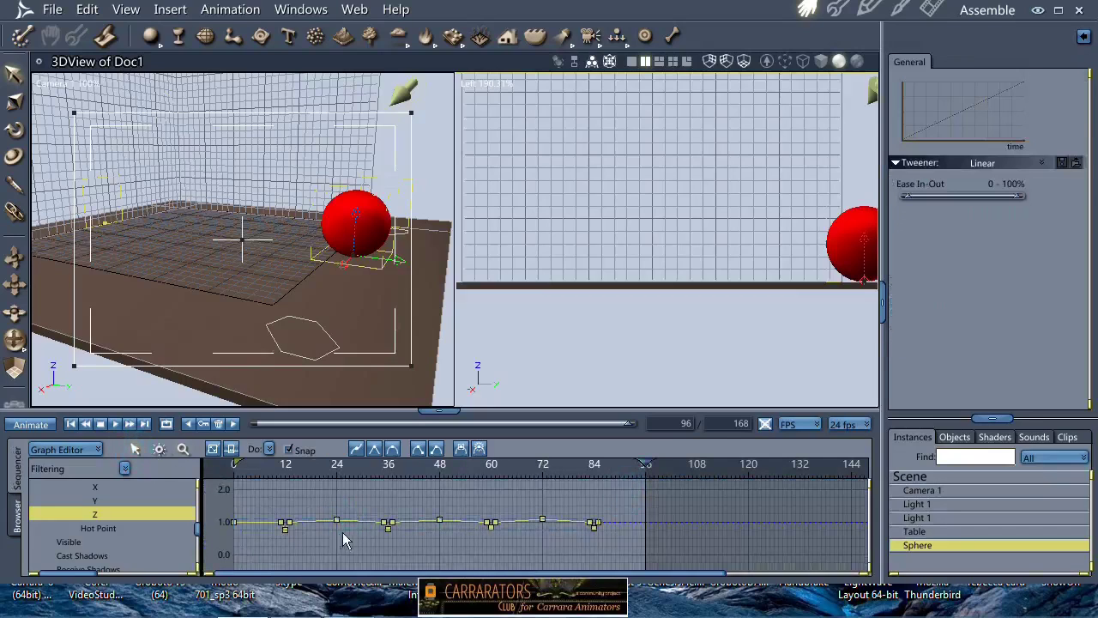
click(230, 448)
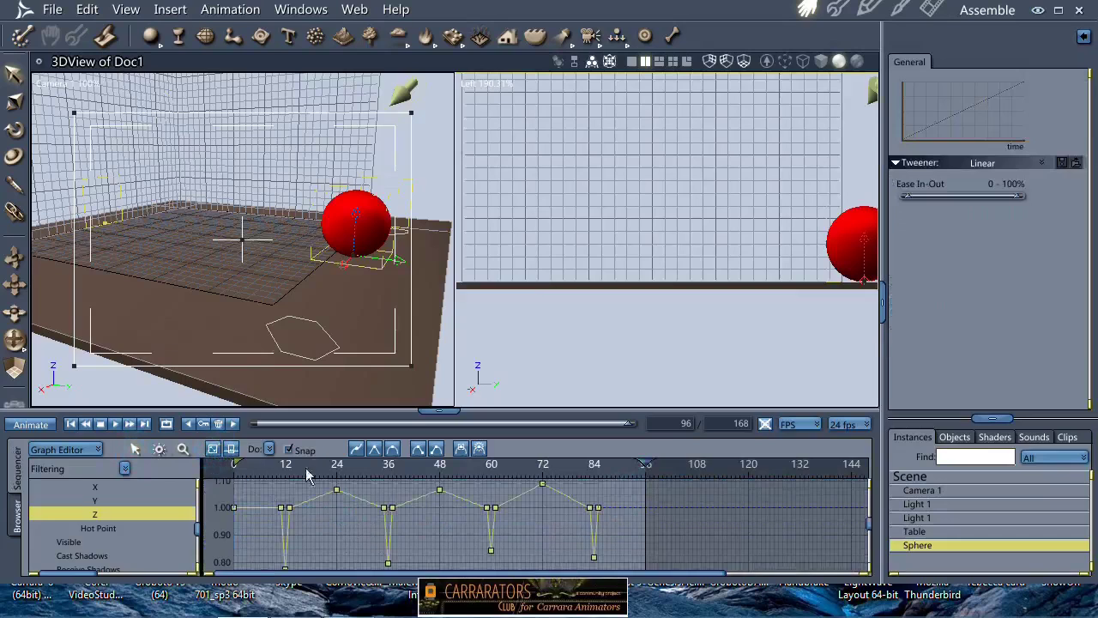
drag(442, 401, 442, 401)
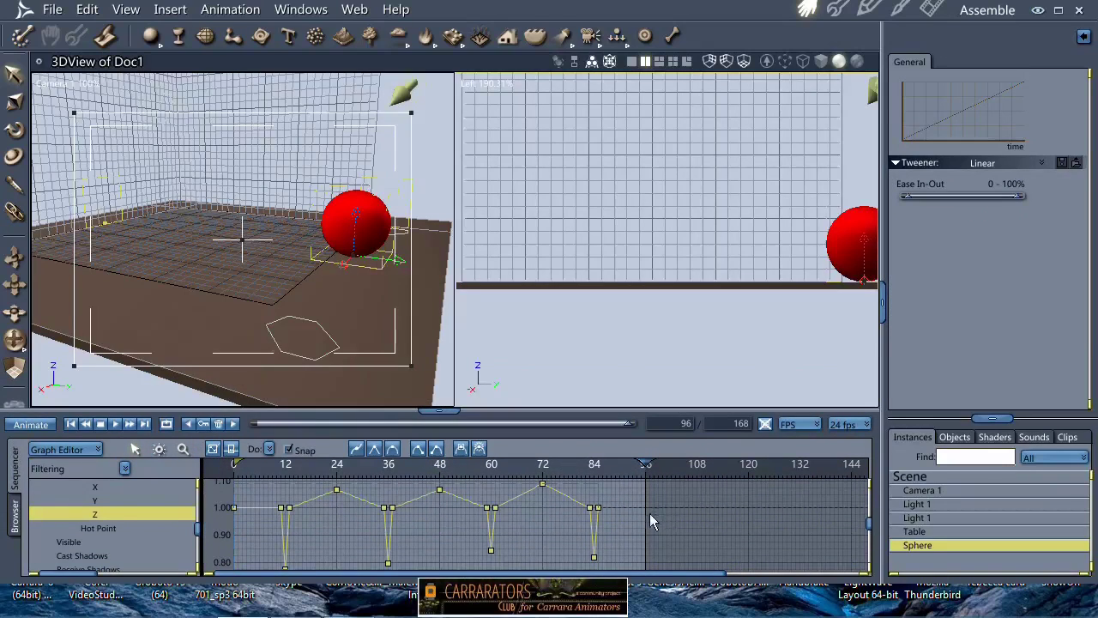
drag(438, 410, 439, 358)
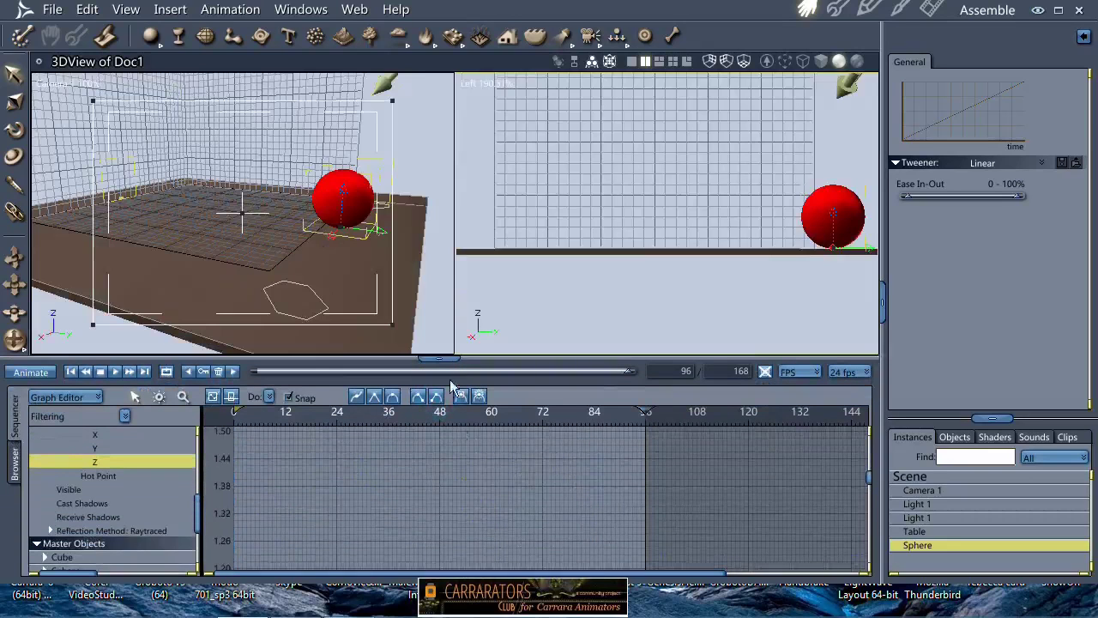
drag(463, 510, 473, 426)
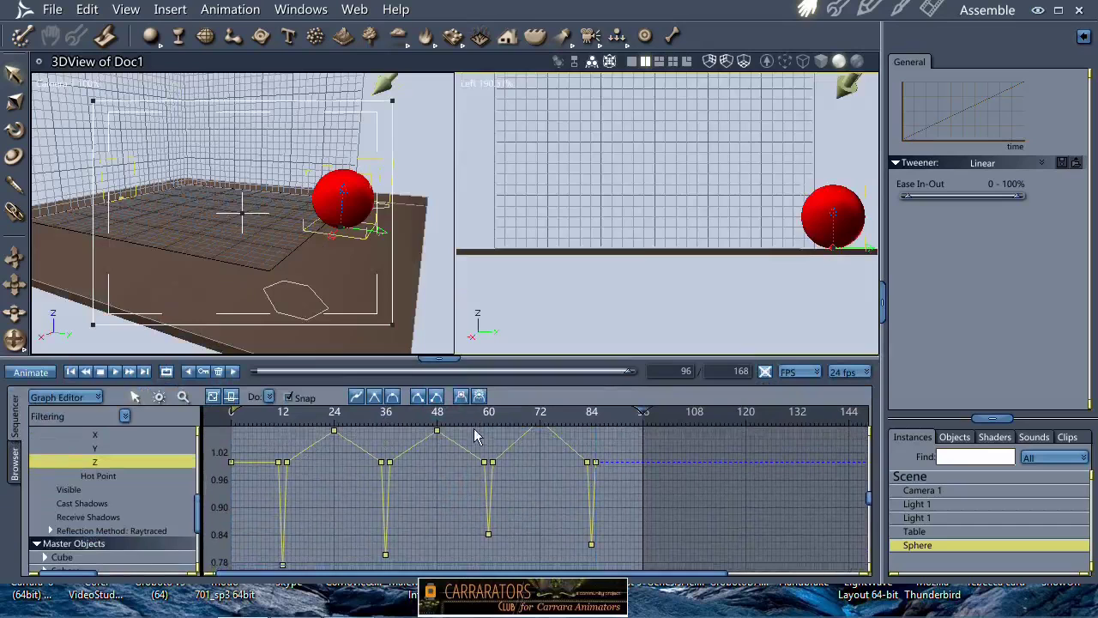
drag(439, 357, 438, 340)
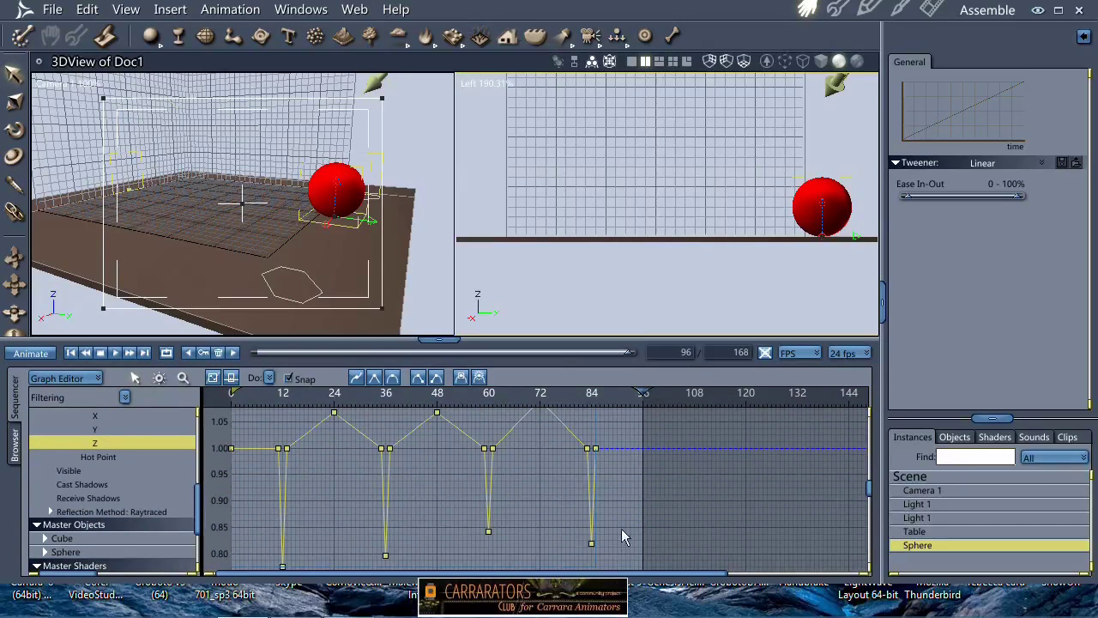
- Raise the Z scaling key at frame 84 to about 0.88 and view the Sphere at that frame
drag(626, 511, 441, 568)
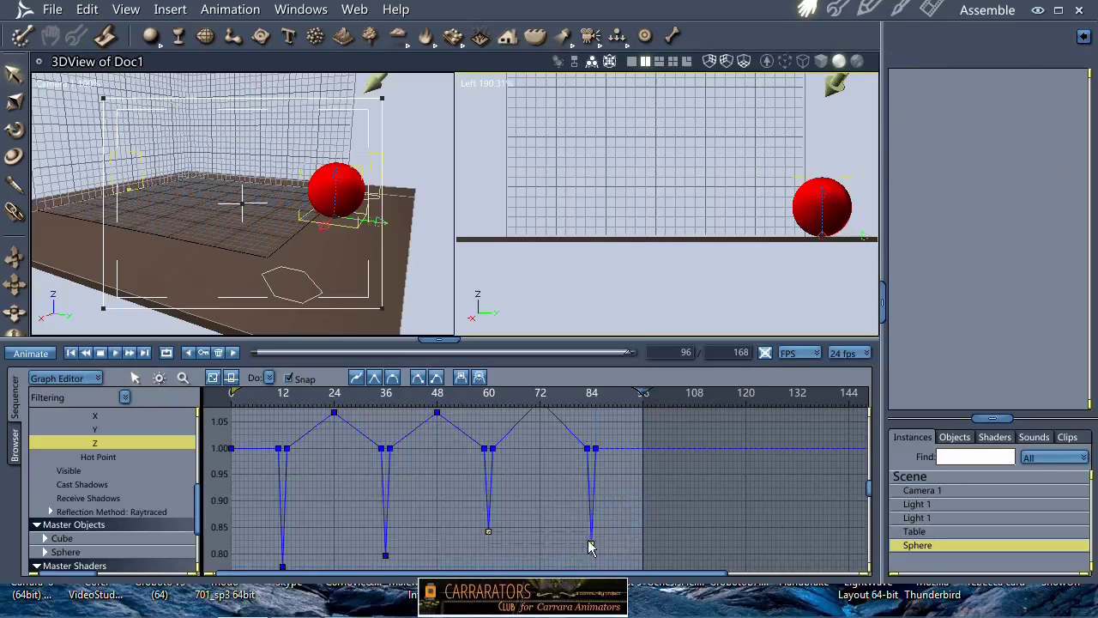
mouse_move(591, 543)
mouse_down()
mouse_move(591, 530)
mouse_move(592, 543)
mouse_up()
click(589, 558)
click(591, 543)
drag(592, 543, 592, 515)
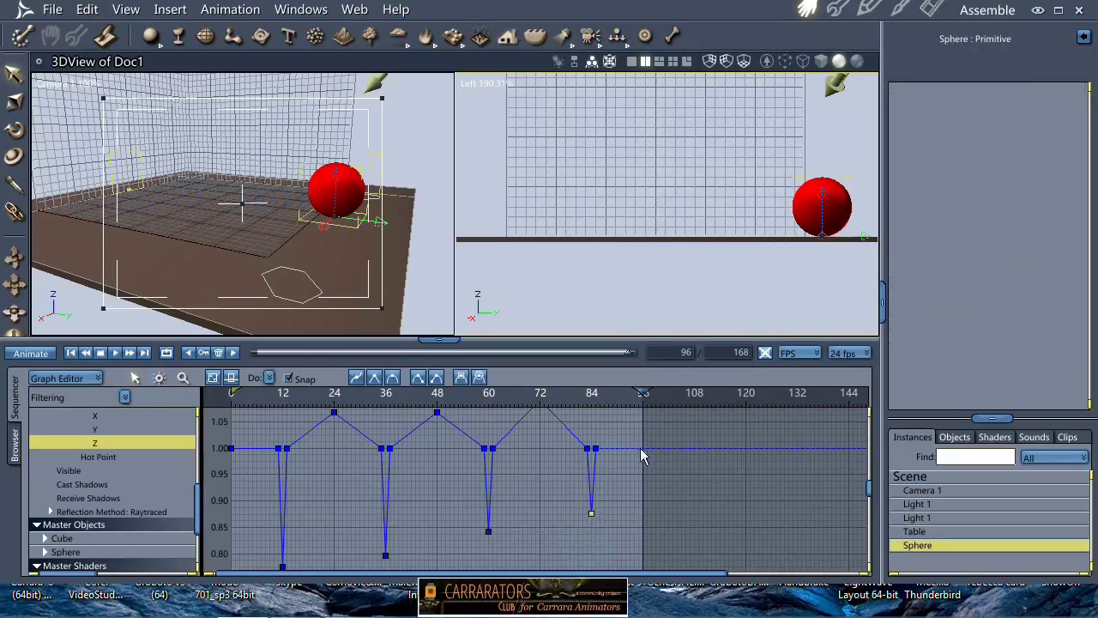
click(591, 409)
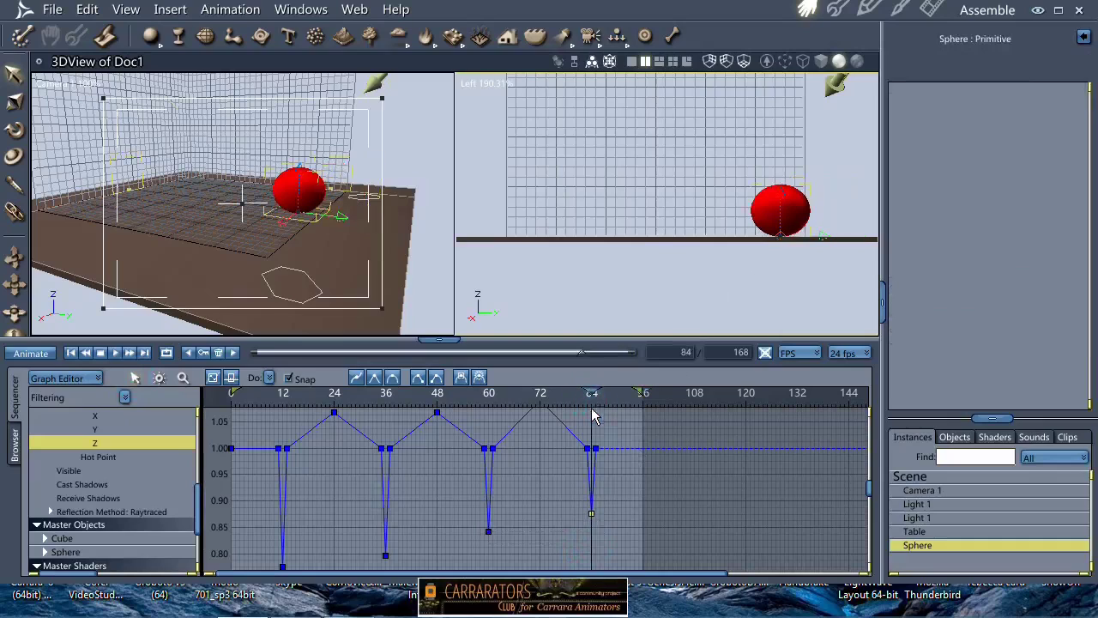
- Lower the Z scaling peak at frame 72 to about 1.05 and raise the frame 60 contact key to about 0.86
scroll(549, 413, up, 2)
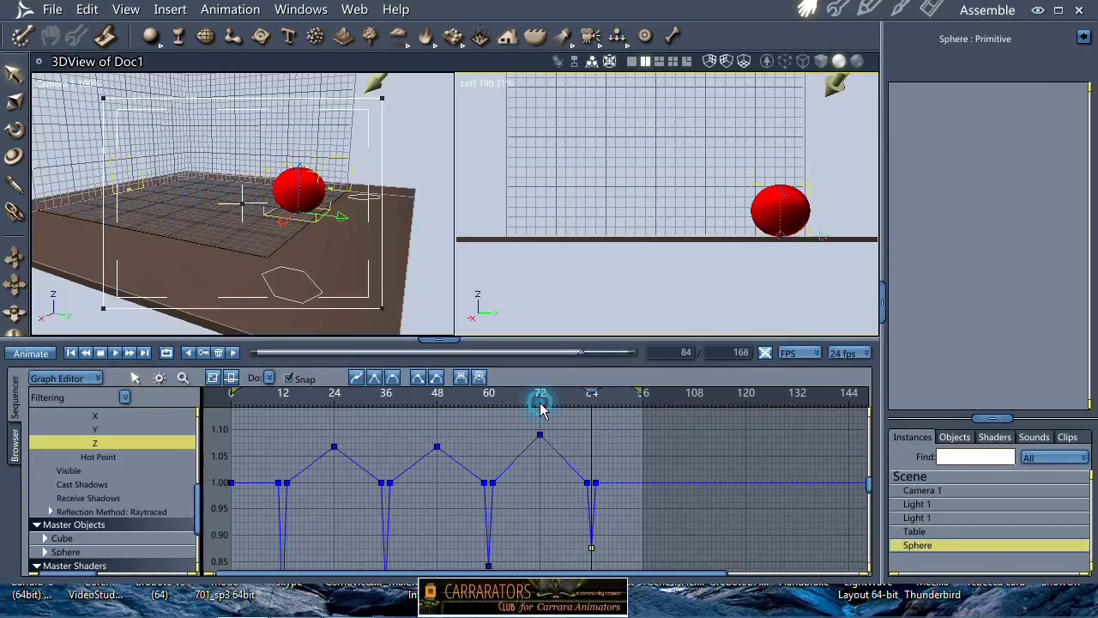
click(541, 399)
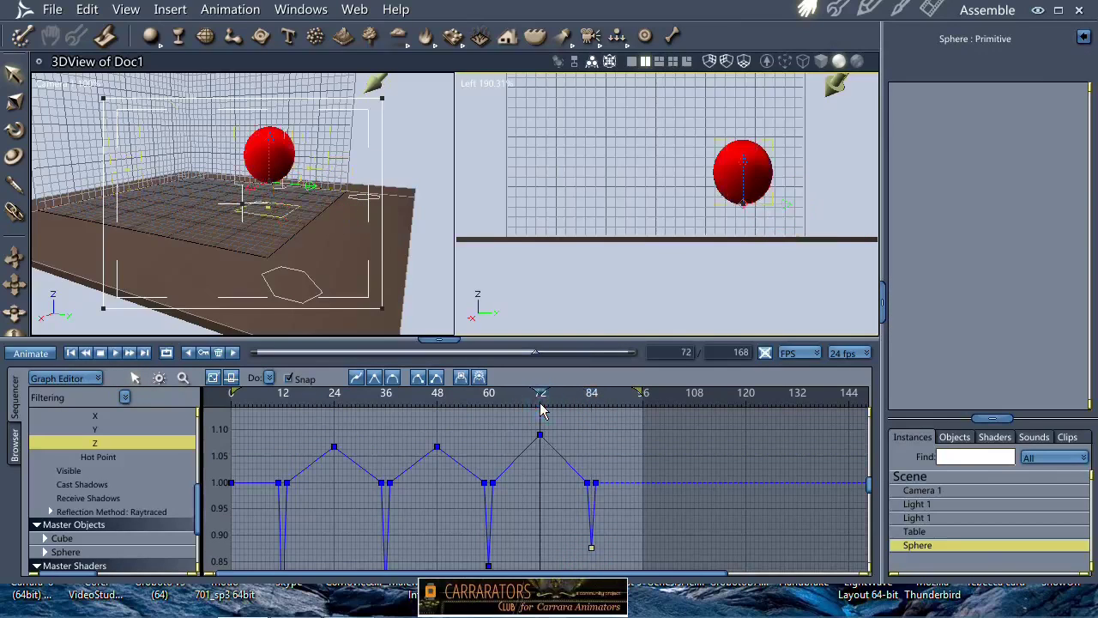
drag(540, 435, 541, 457)
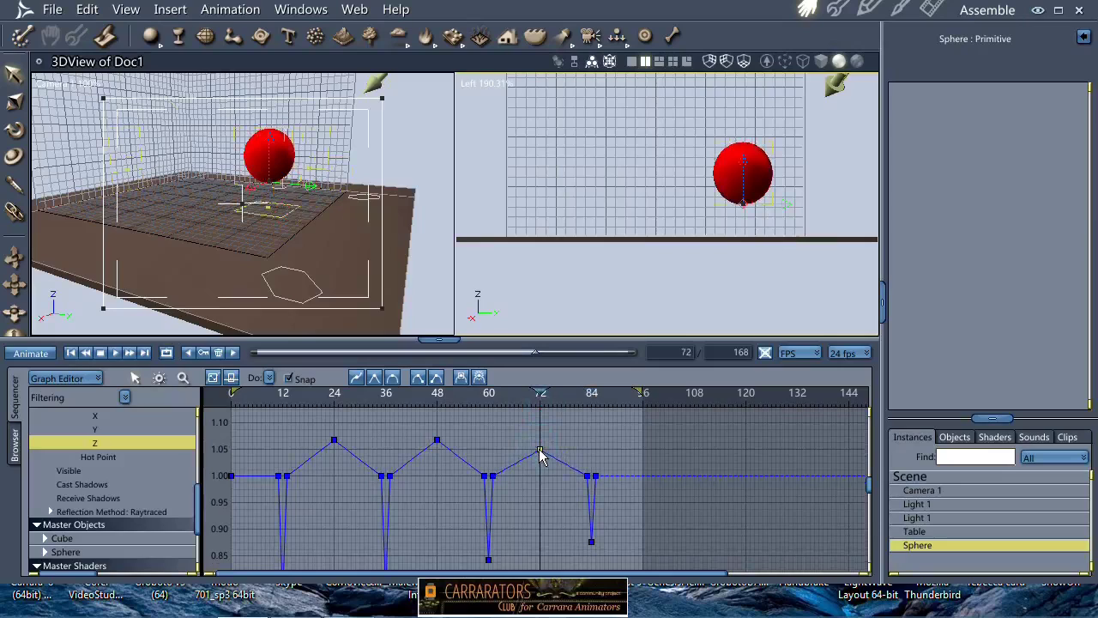
click(489, 395)
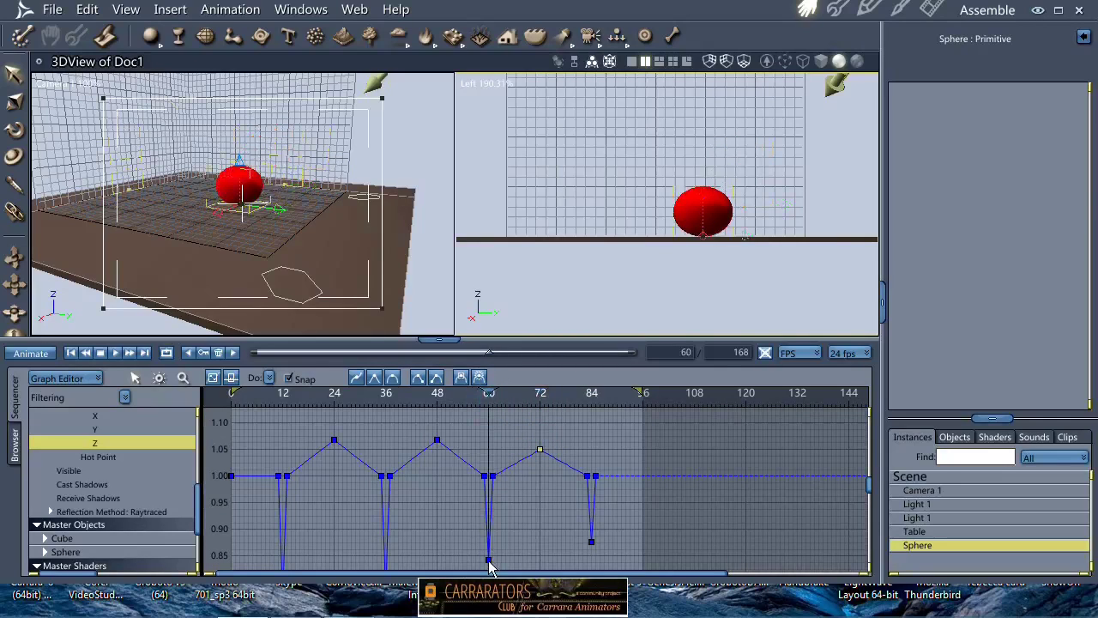
drag(488, 562, 491, 553)
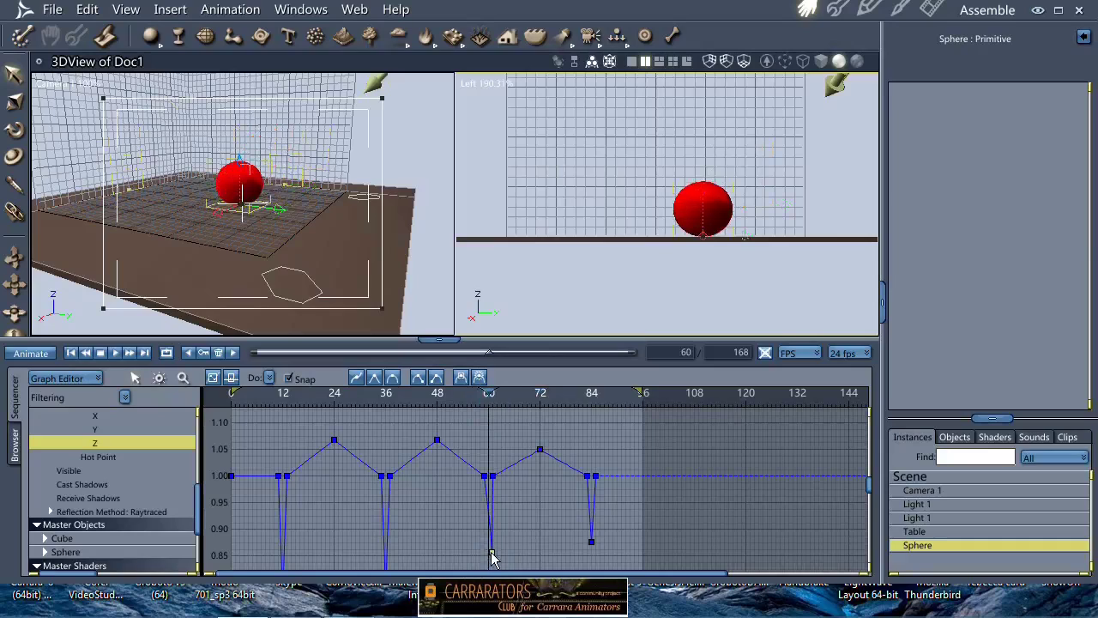
- Raise the Z scaling key at frame 36 to about 0.82, judging the squash with the Sphere shown at that frame
scroll(532, 523, down, 1)
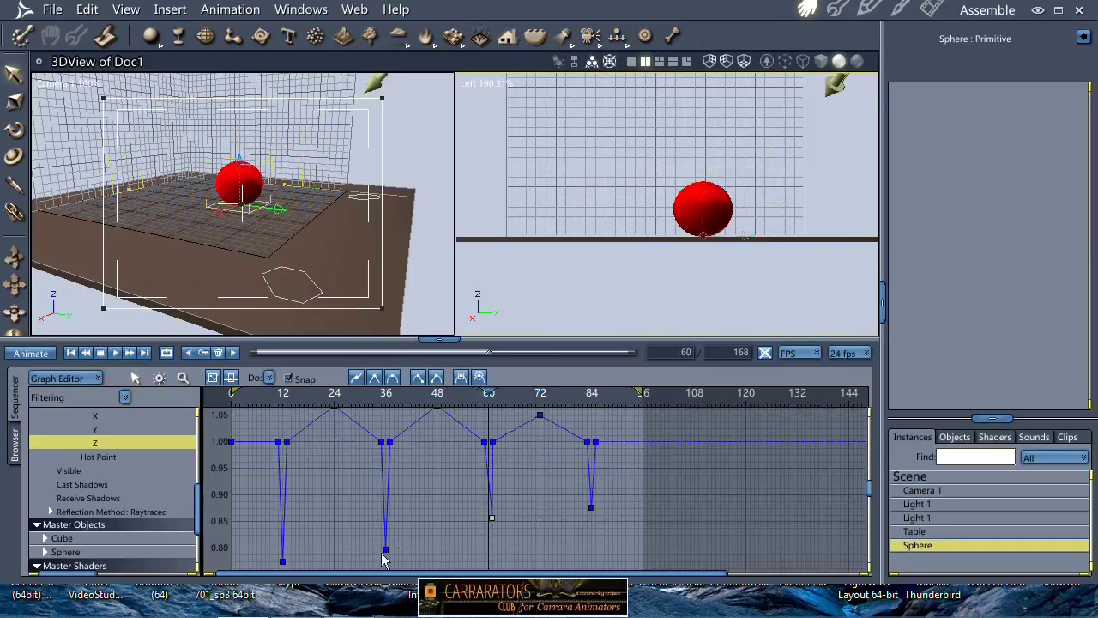
drag(385, 549, 386, 537)
click(386, 392)
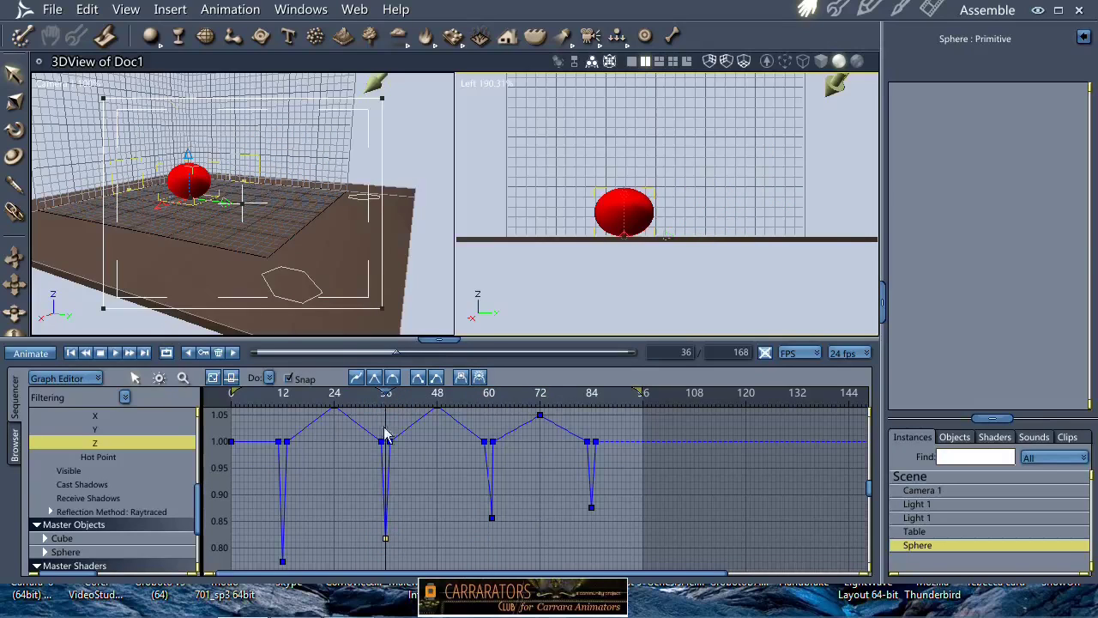
drag(385, 543, 385, 532)
drag(384, 529, 384, 534)
scroll(535, 485, up, 2)
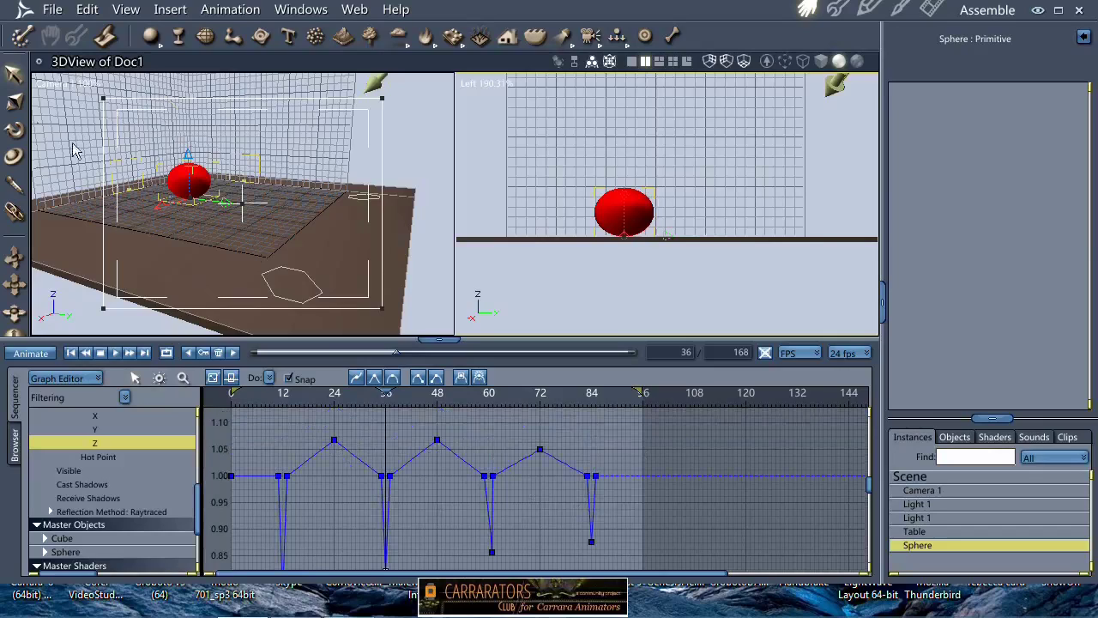
- Rewind to frame 0, enlarge the 3D view area, and show a single viewport through Camera 1
click(72, 353)
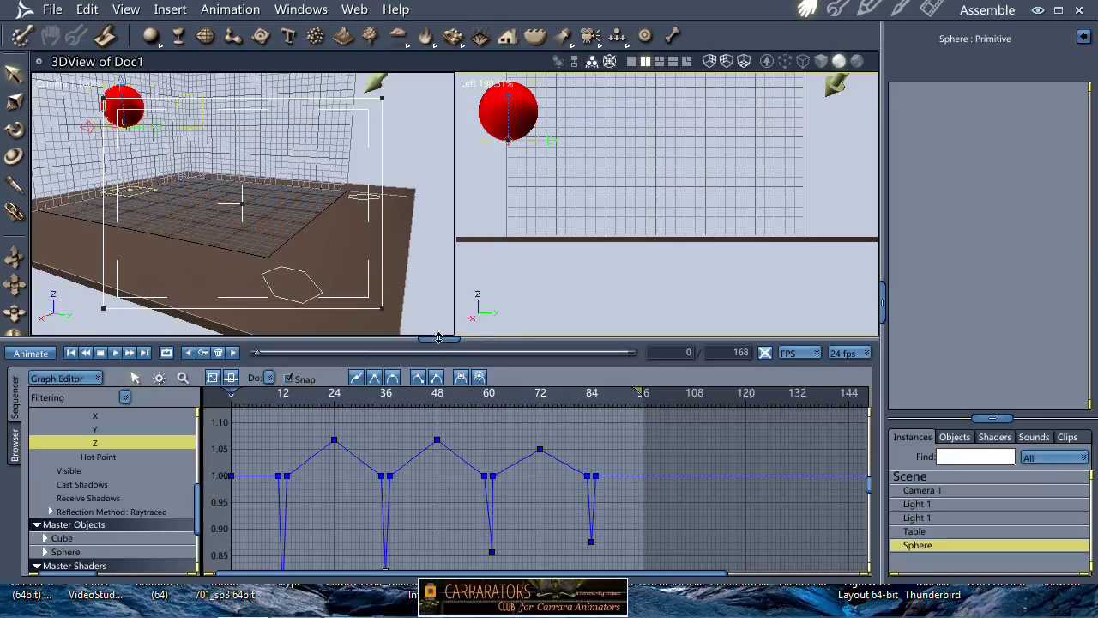
drag(437, 342, 438, 476)
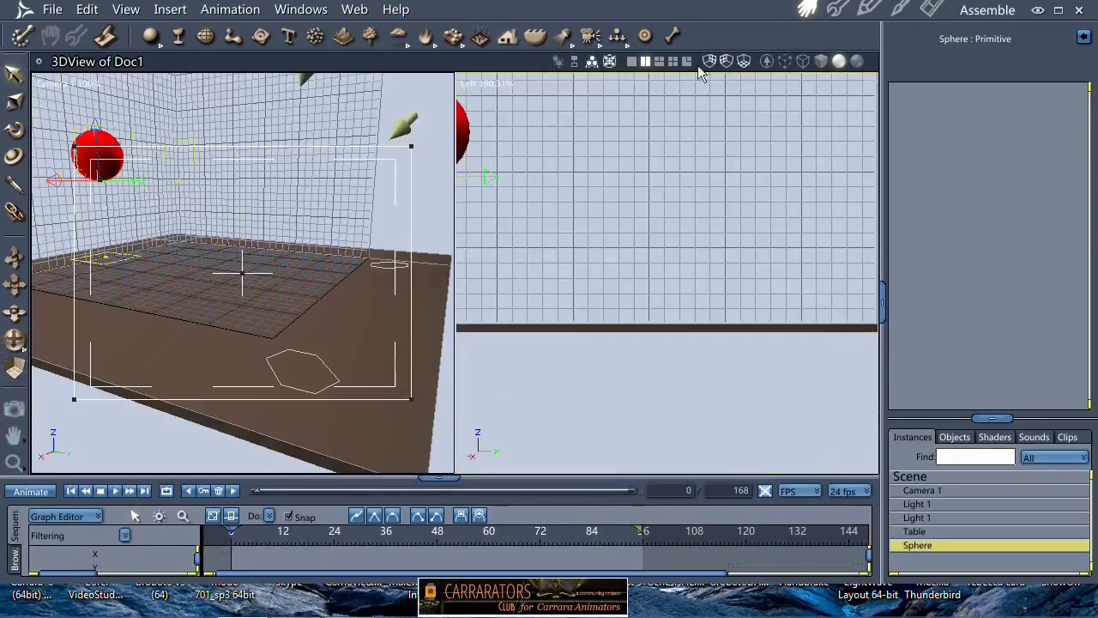
click(631, 63)
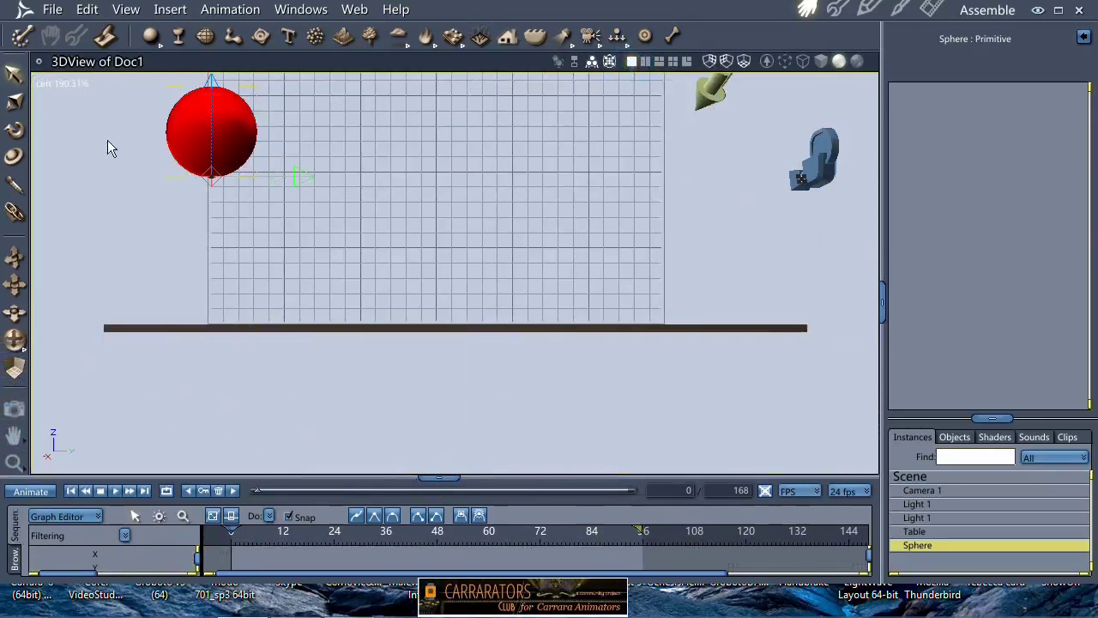
click(67, 83)
click(70, 96)
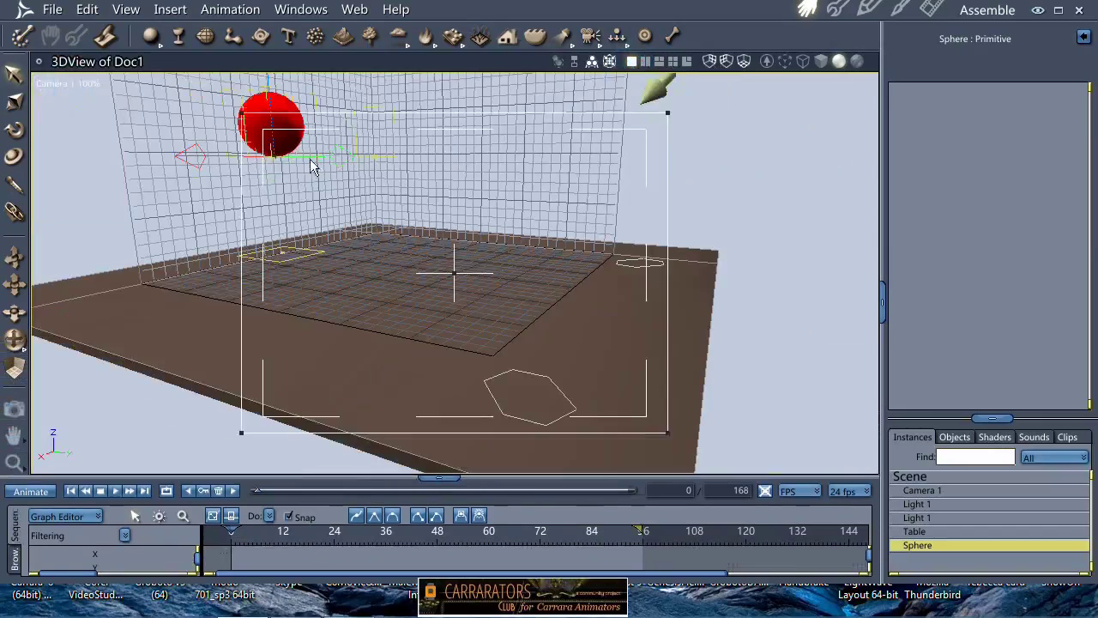
- Play the bounce once through Camera 1, return to frame 0, and switch the timeline to an enlarged Sequencer view
click(114, 491)
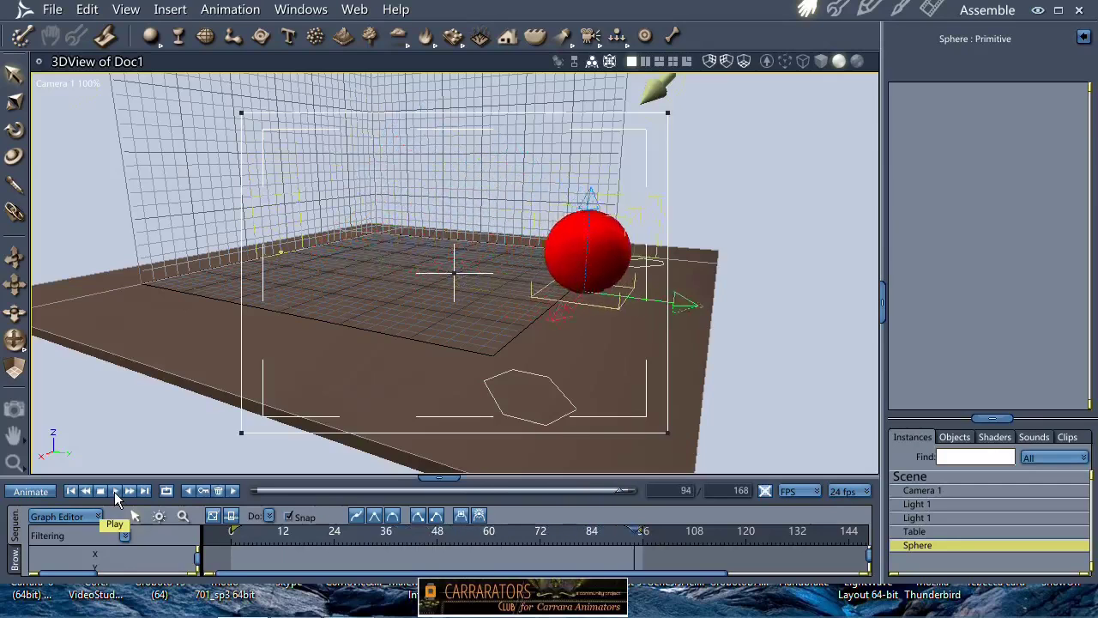
click(71, 491)
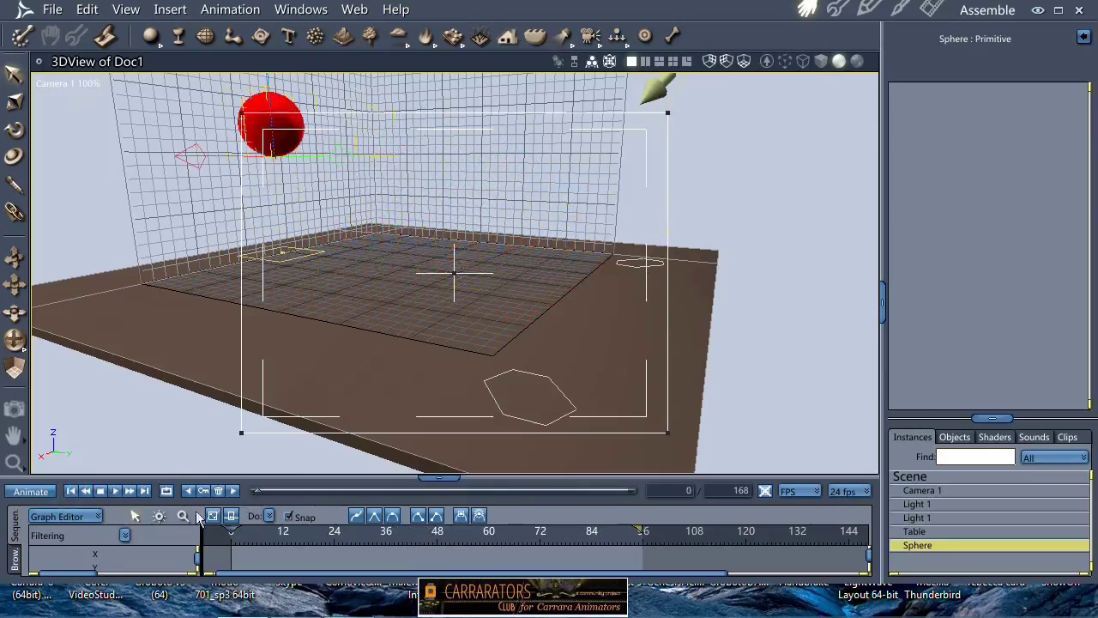
click(97, 516)
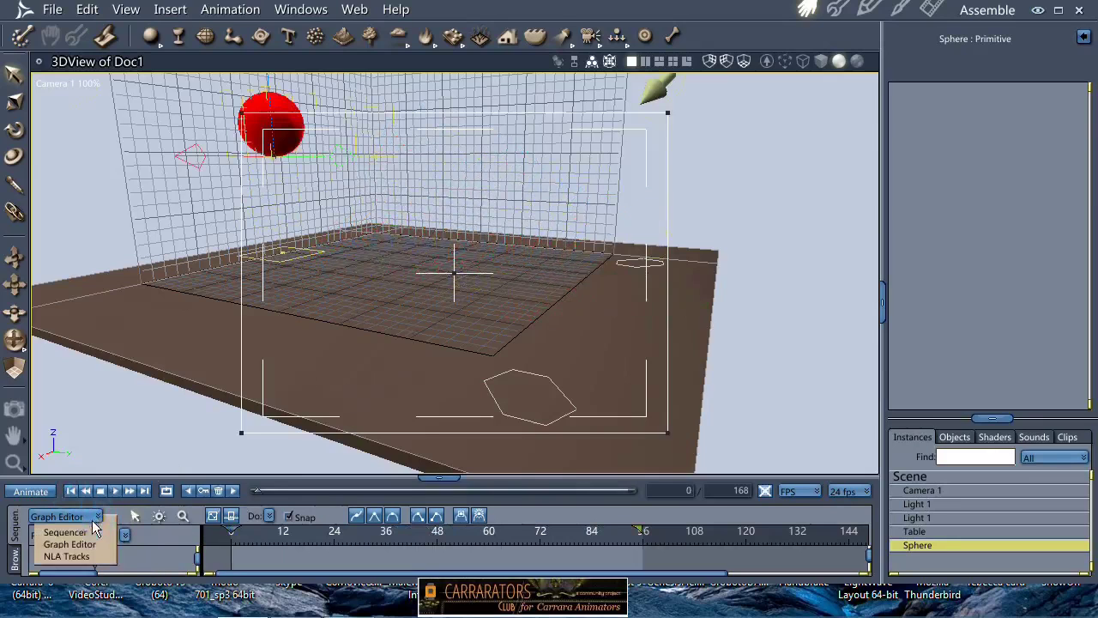
click(67, 531)
drag(433, 478, 433, 410)
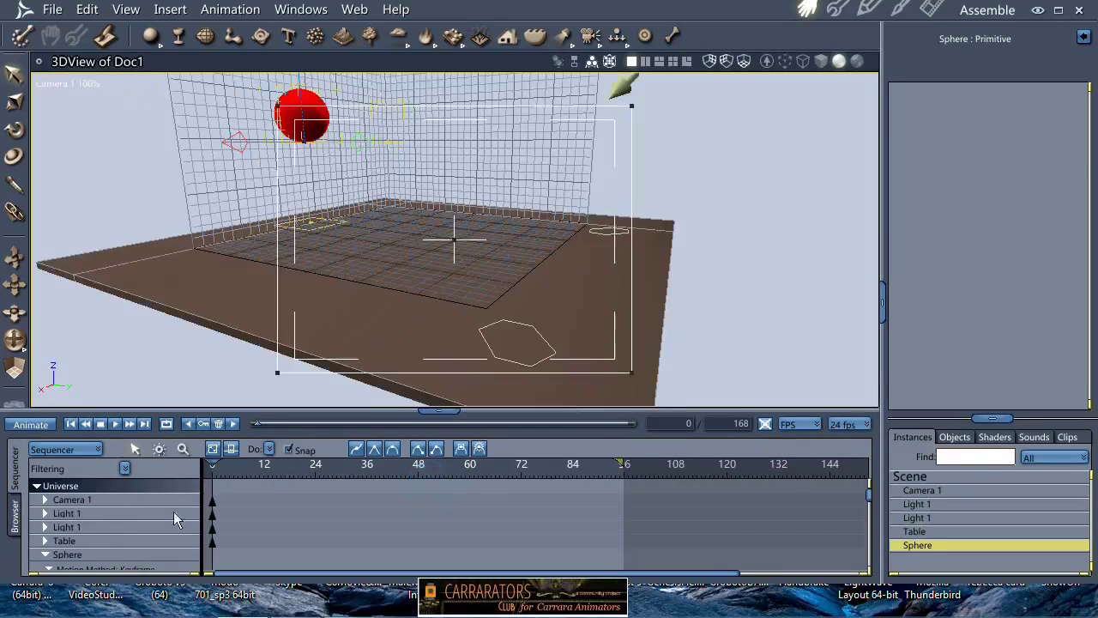
- Select Camera 1 and shift it upward to a center of about 37.32, 25.34, 12.51 ft
click(84, 499)
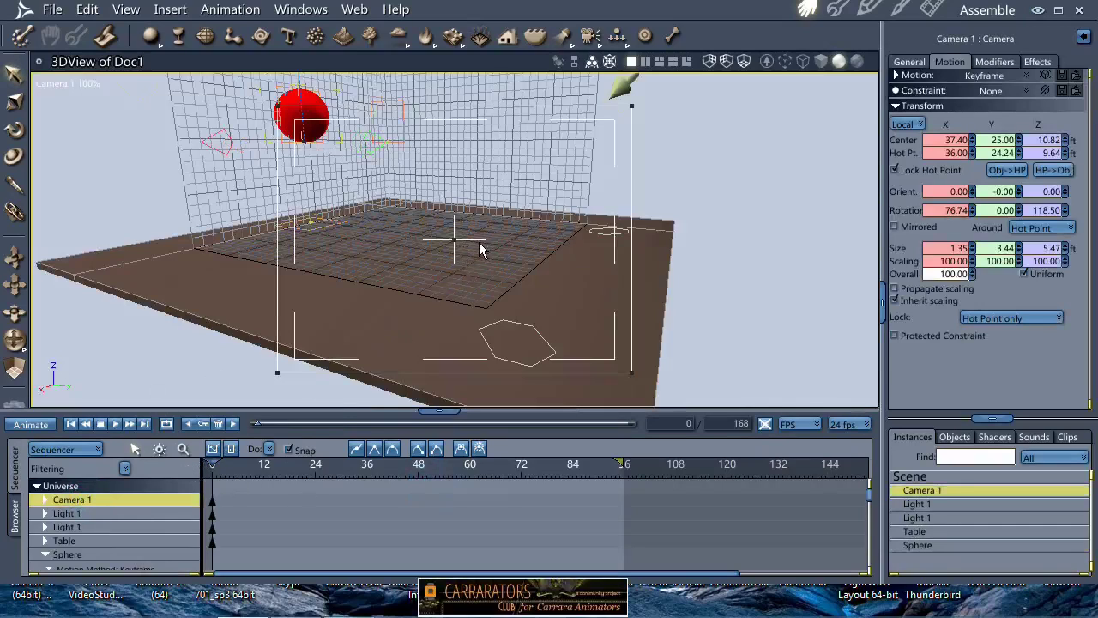
drag(479, 241, 476, 255)
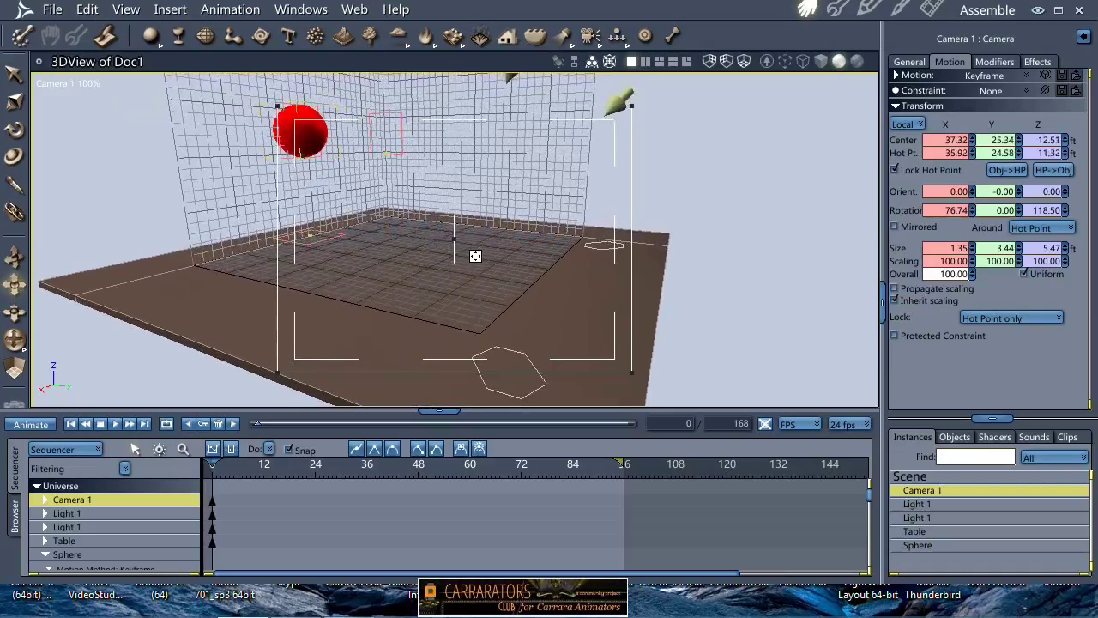
- Play the bounce through to frame 96 and test-render the area inside the camera's production frame
click(116, 424)
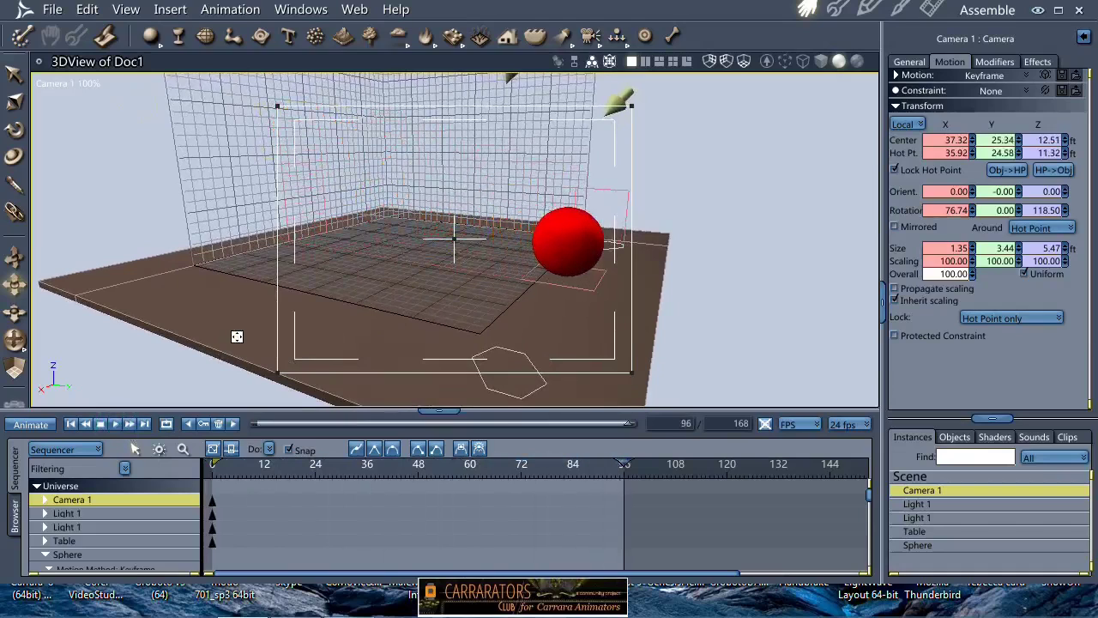
click(16, 75)
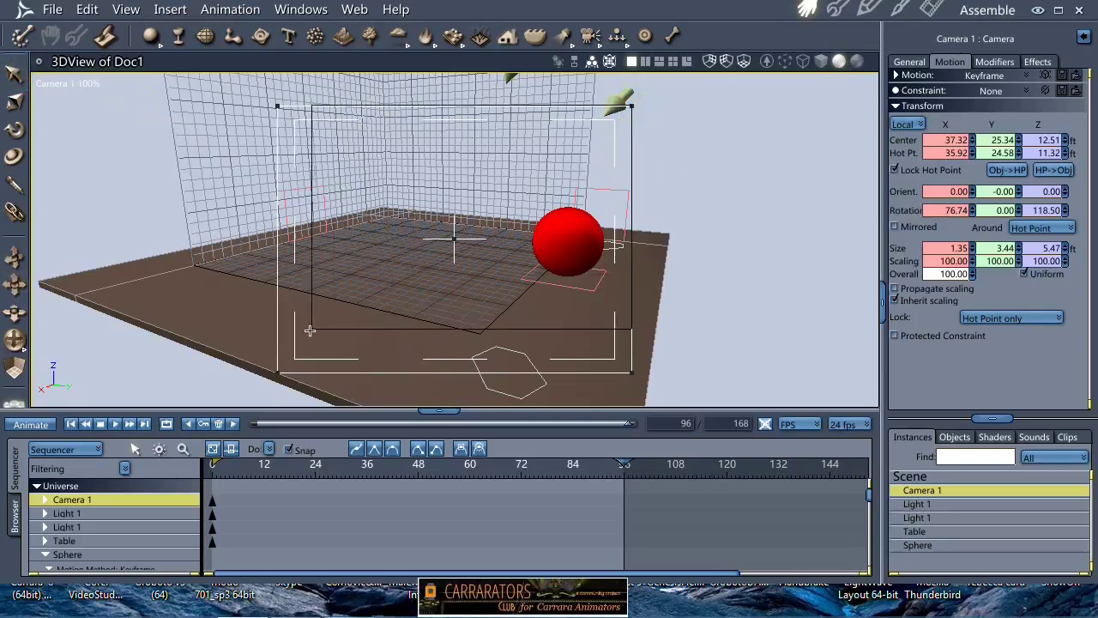
drag(278, 371, 278, 371)
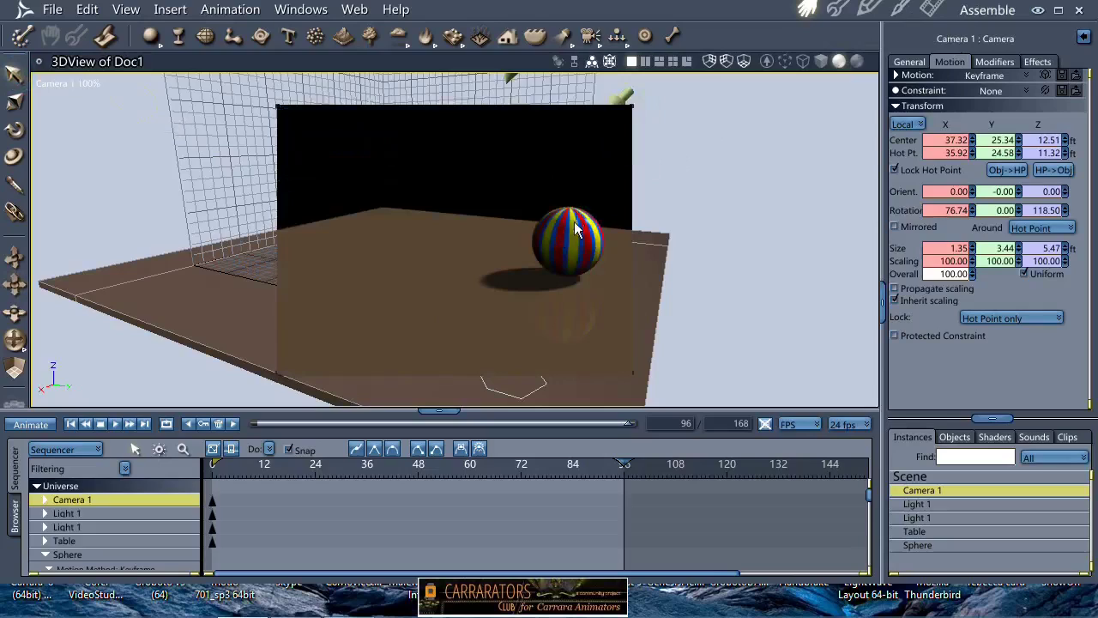
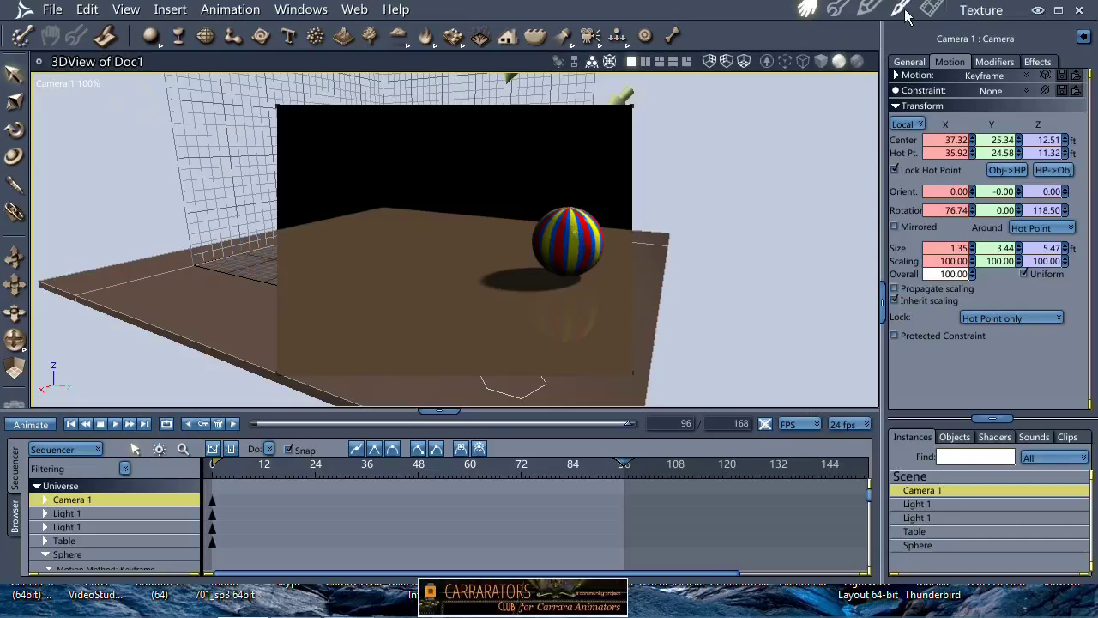
- List the scene's shaders and inspect Shader 1, the striped shader used by the Sphere
click(995, 437)
click(1056, 470)
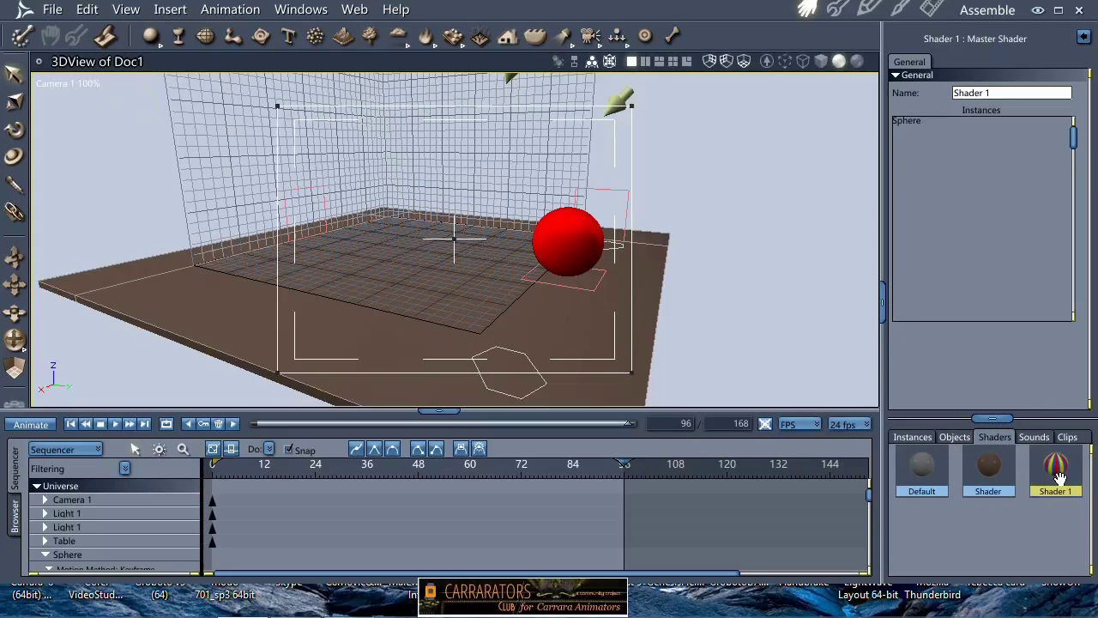
right_click(939, 477)
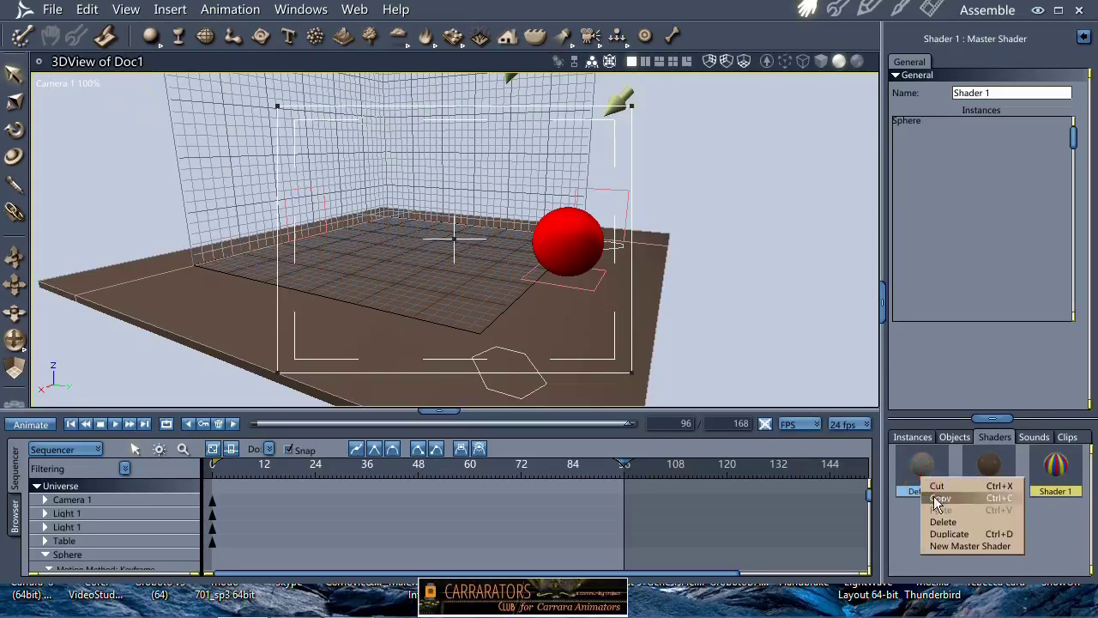
click(948, 521)
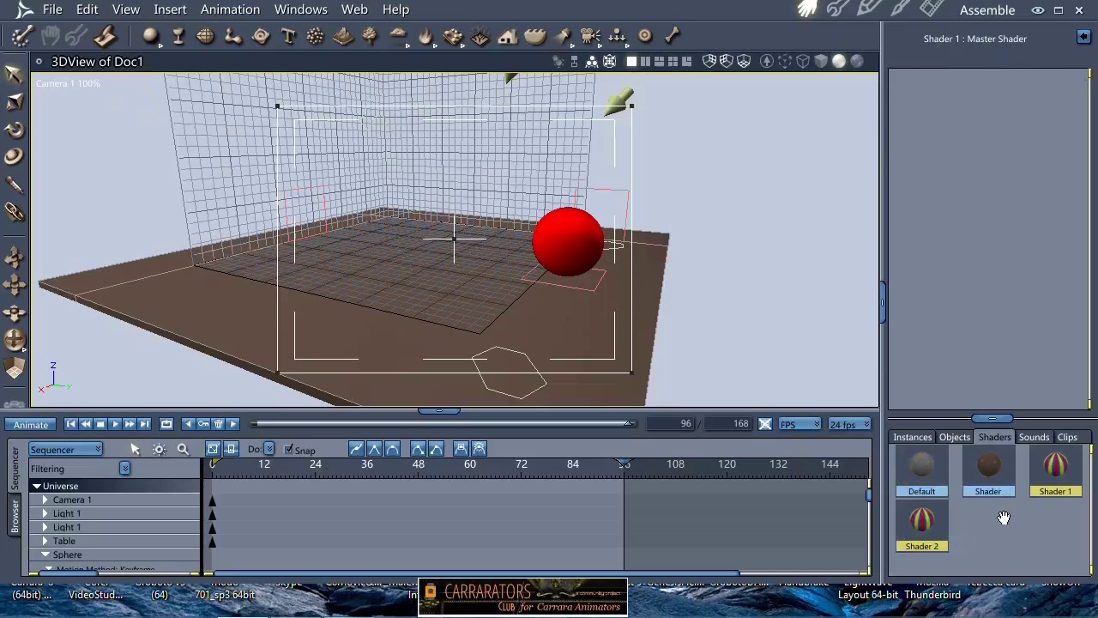
click(921, 519)
key(Delete)
- Duplicate the Default master shader repeatedly to make four copies, Default 1 through Default 4
click(929, 474)
right_click(929, 476)
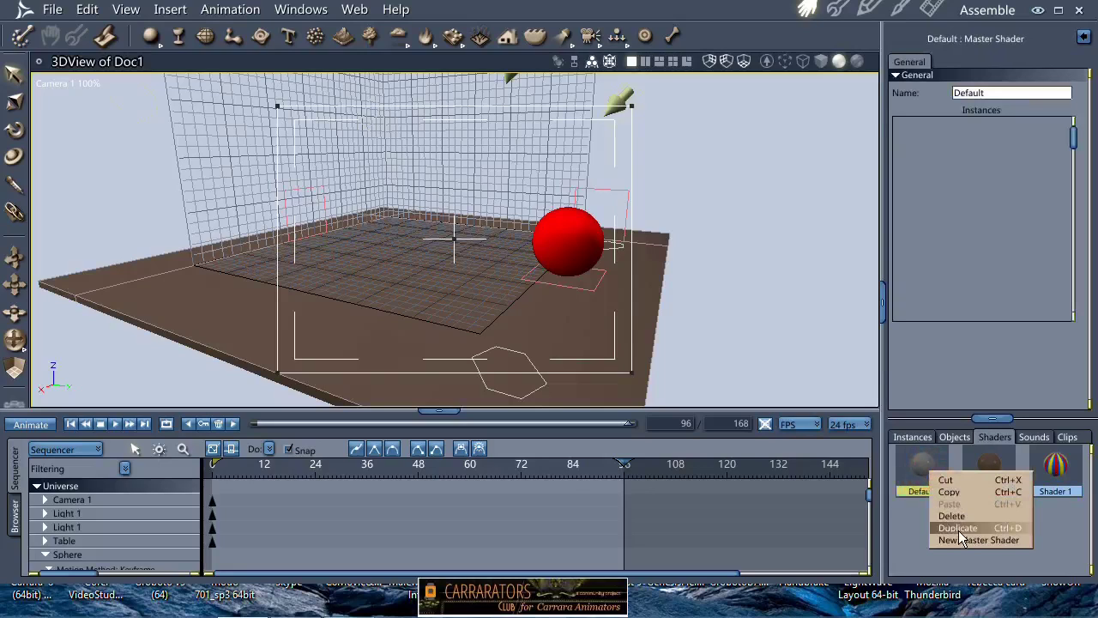
click(959, 534)
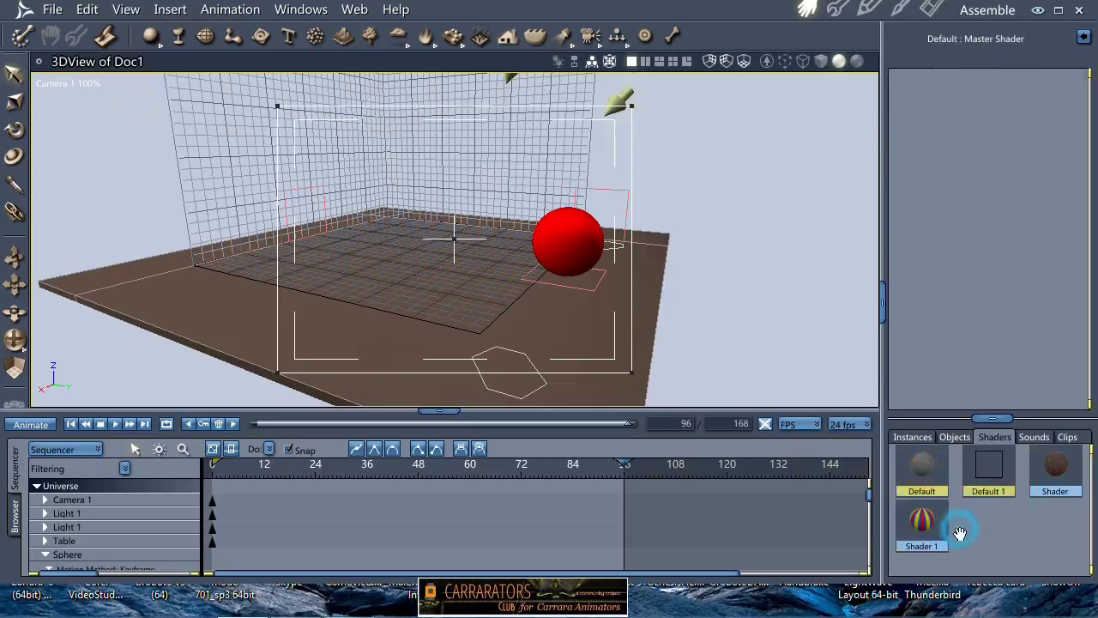
right_click(989, 482)
click(1017, 535)
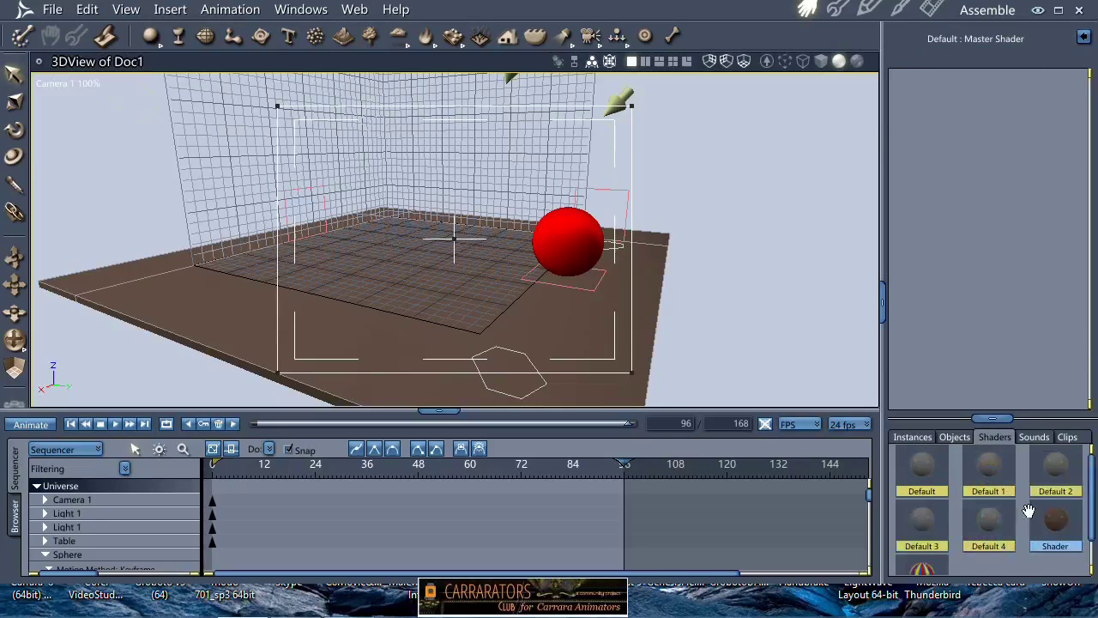
- Rename the Default 4 shader as skin
click(991, 523)
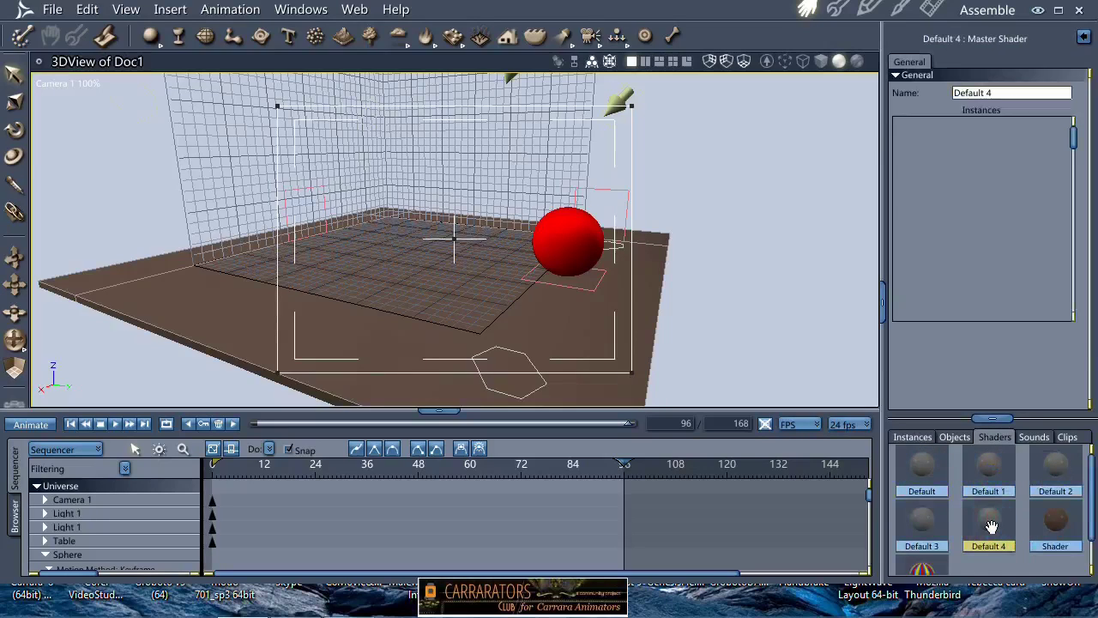
click(999, 93)
text(skin)
key(Return)
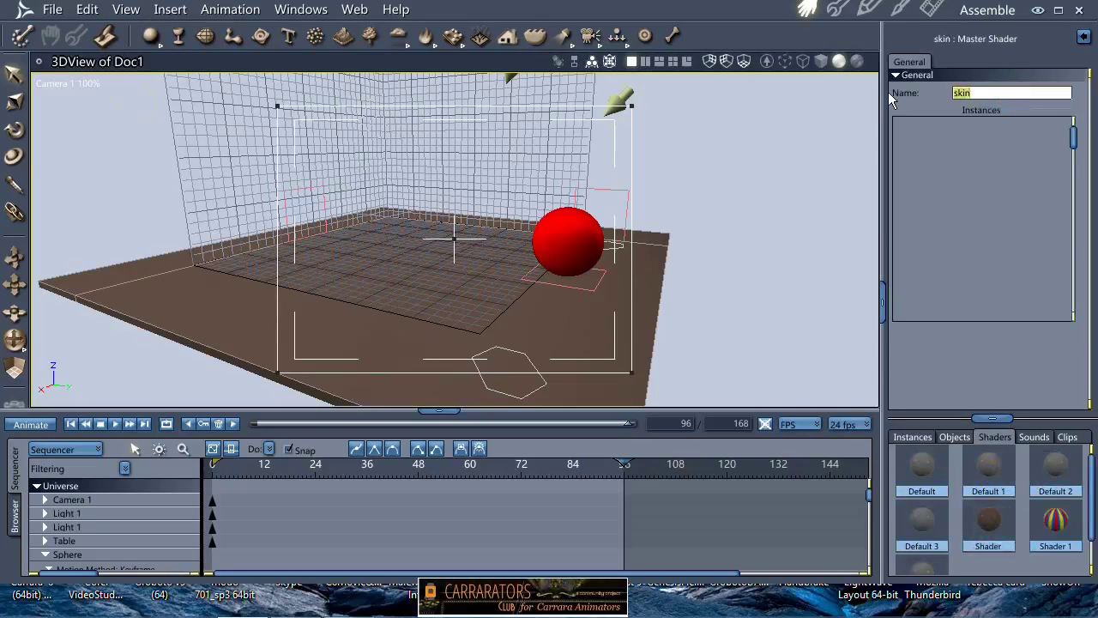
- Open the Default 2 shader for editing
click(1057, 472)
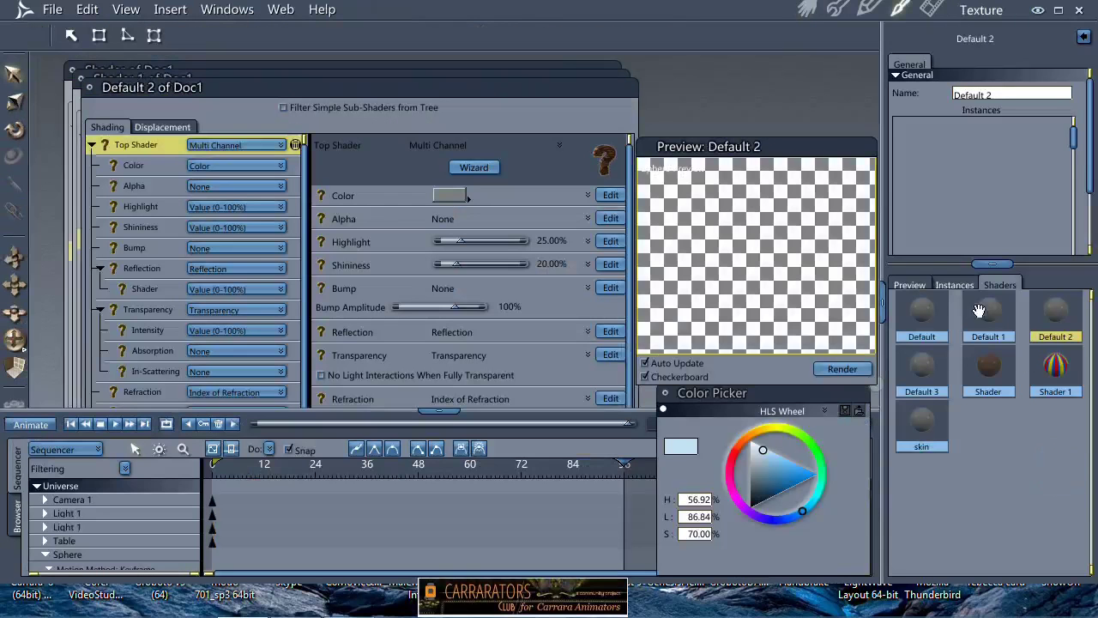
- Return to the Assemble room and rename the Default 2 shader as Eye
click(807, 9)
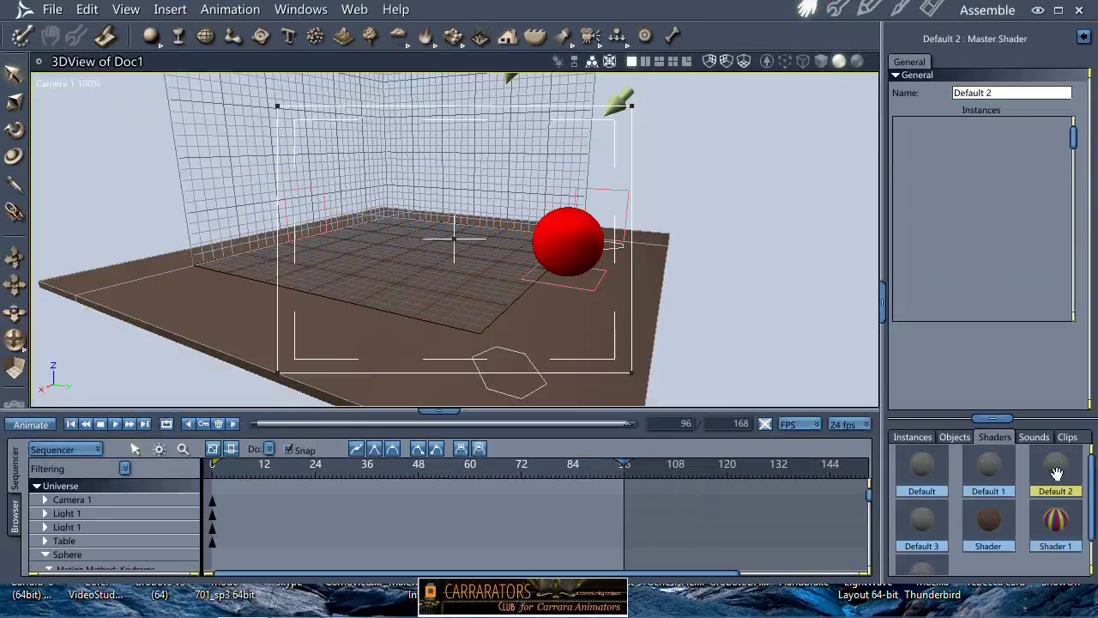
click(1007, 93)
text(Eye)
key(Return)
- Rename the Default 3 shader as Eyball
click(1055, 470)
double_click(961, 93)
text(Eyb)
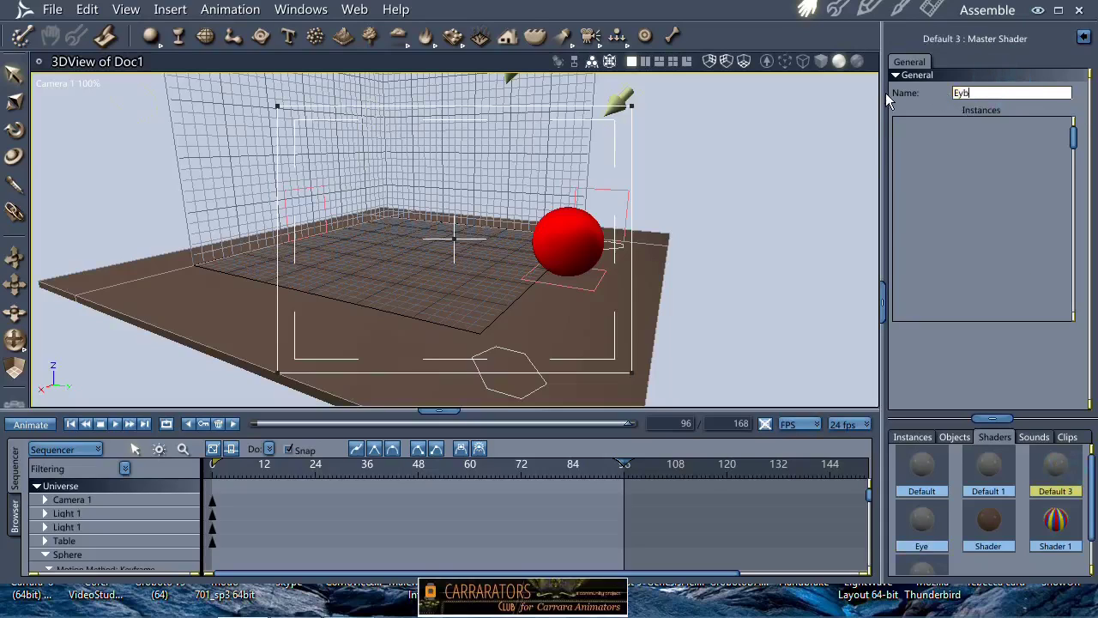
text(all)
key(Return)
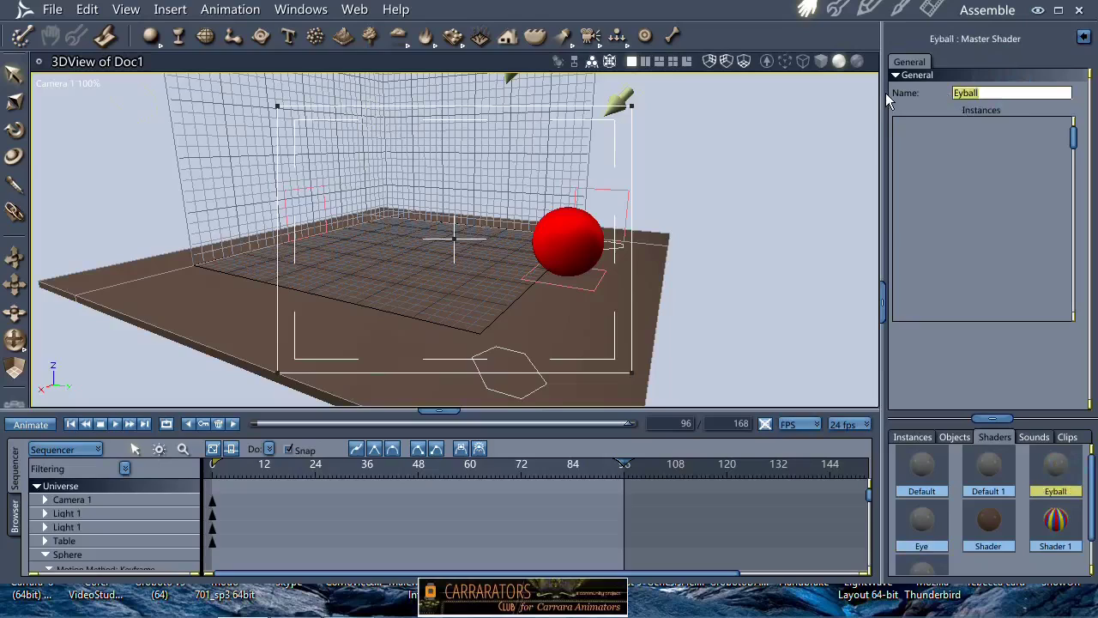
- Rename the Default 1 shader as Nose
click(982, 482)
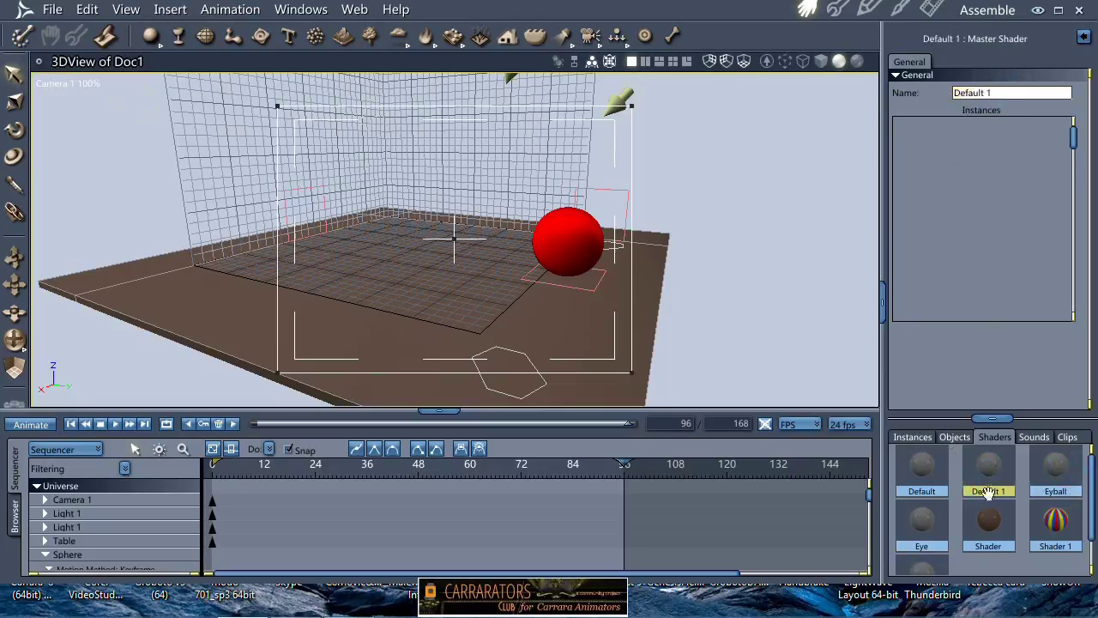
triple_click(1004, 92)
text(Nose)
key(Return)
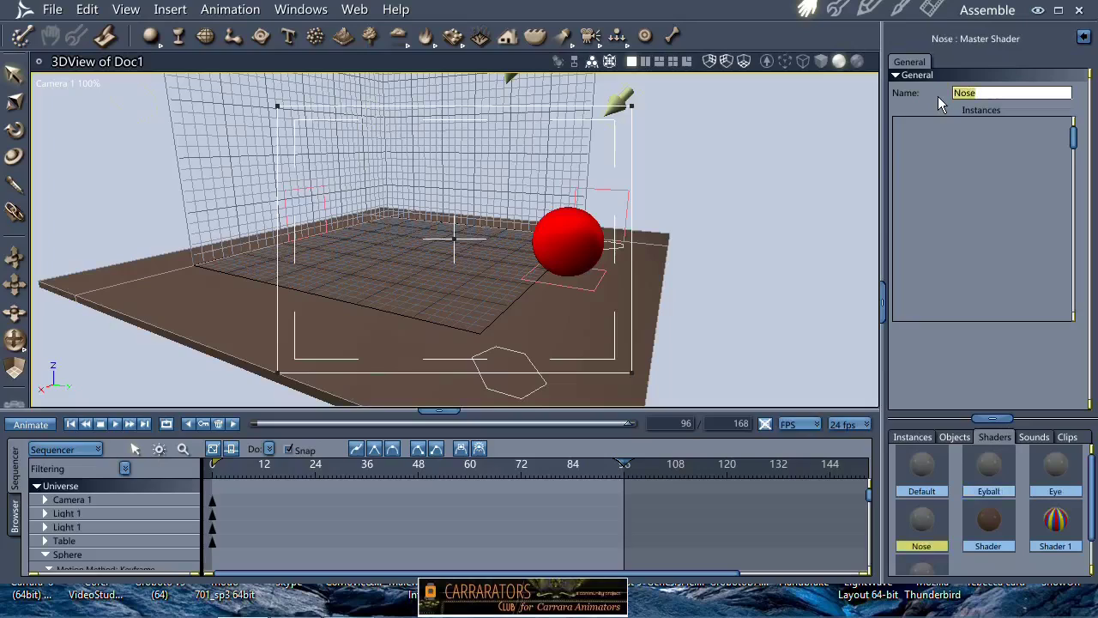
- Duplicate the Eye shader and rename the copy as Eyelid
scroll(981, 530, down, 1)
scroll(980, 529, up, 1)
scroll(976, 508, down, 1)
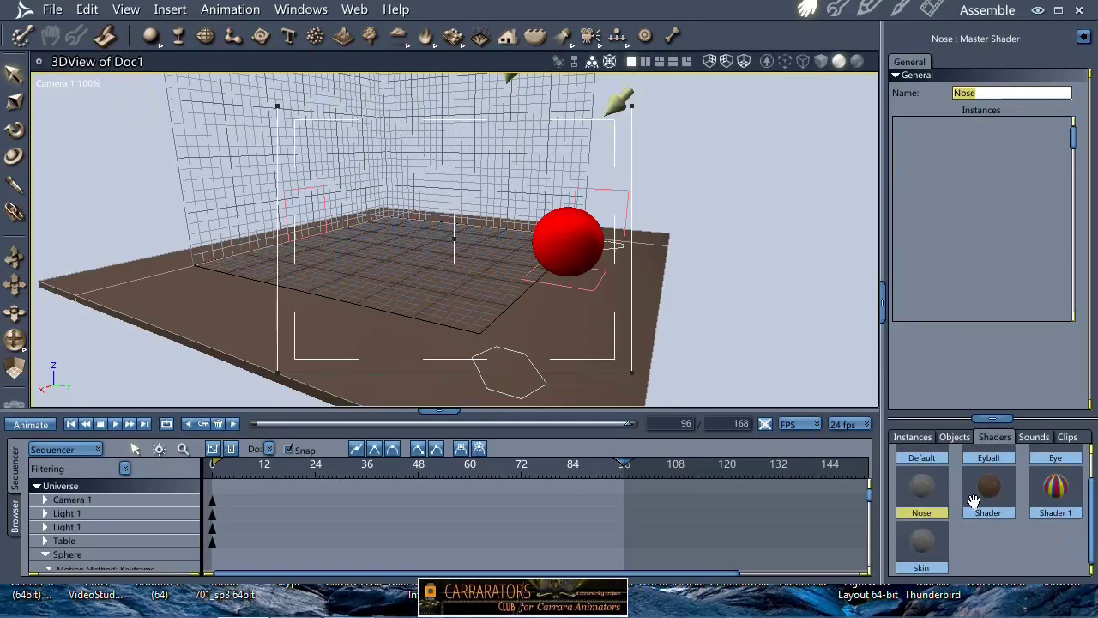
scroll(976, 506, up, 1)
right_click(1062, 471)
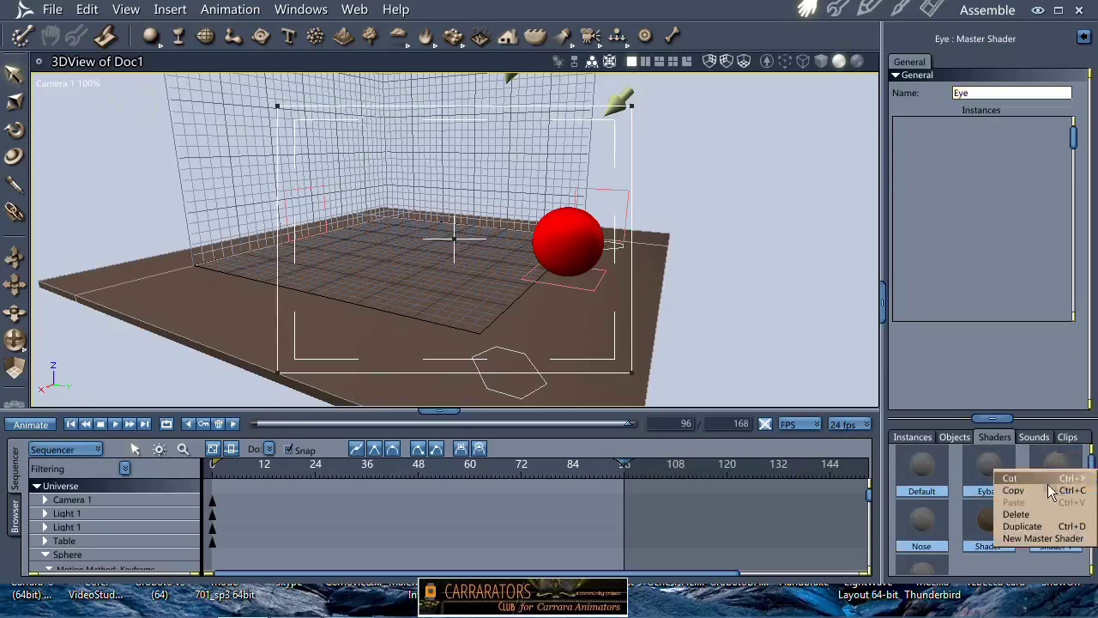
click(1022, 526)
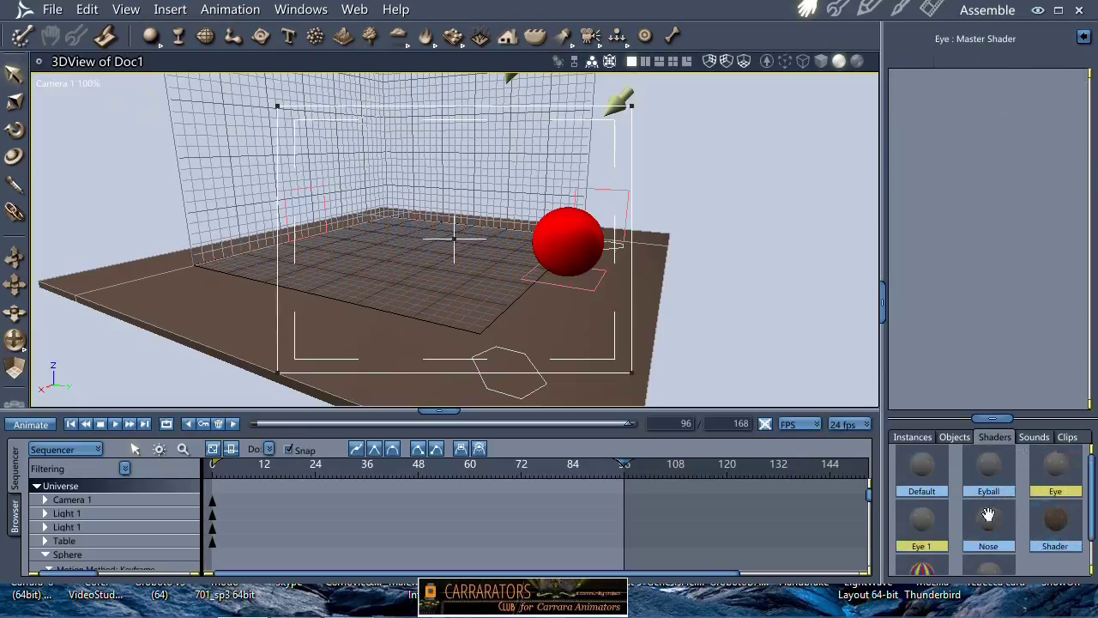
click(922, 519)
drag(986, 91, 913, 85)
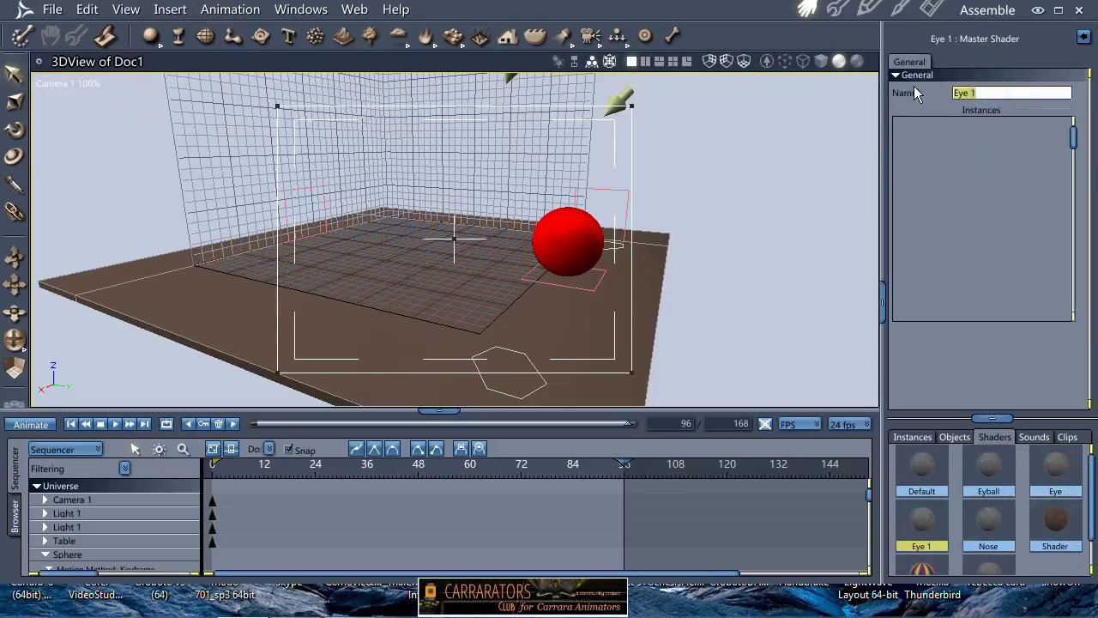
text(Eyelid)
key(Return)
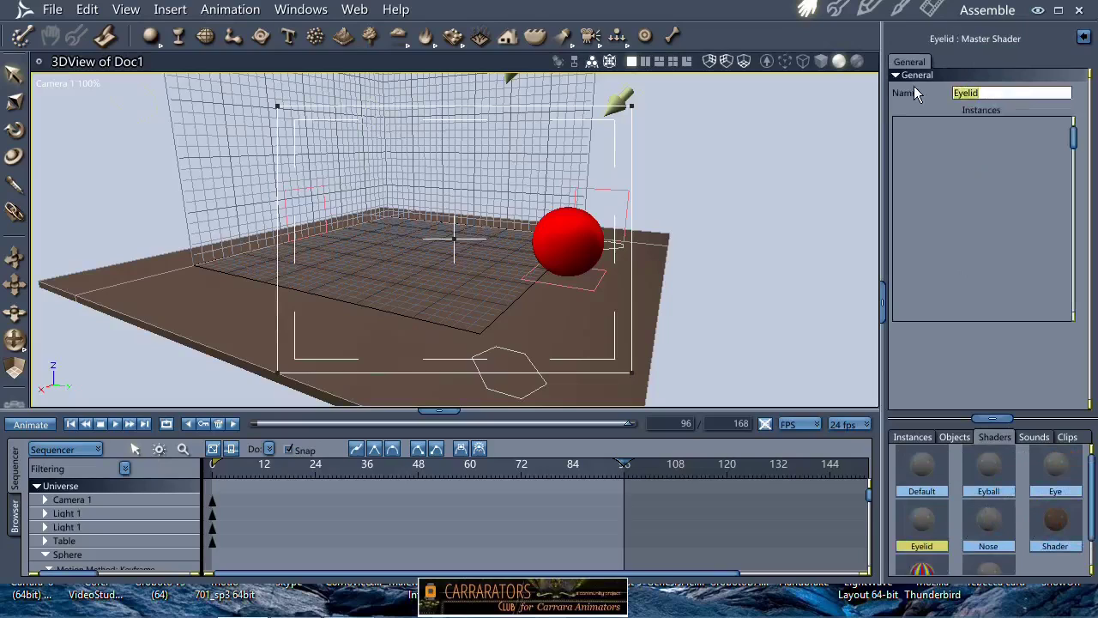
- Select the red sphere in the scene and return the timeline to the first frame
click(791, 338)
click(573, 256)
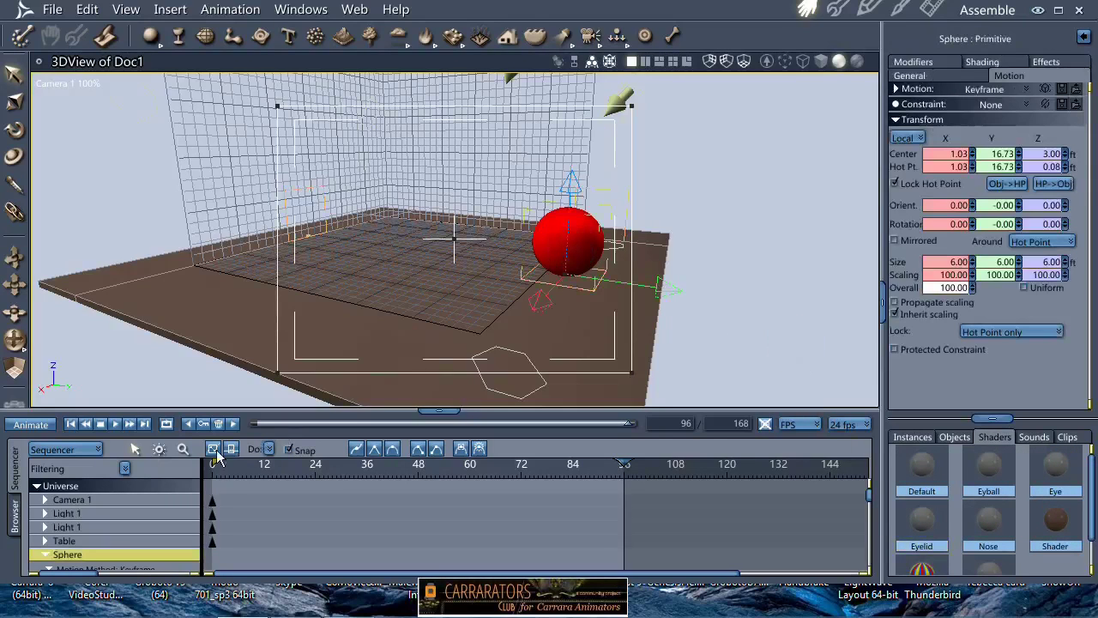
click(71, 424)
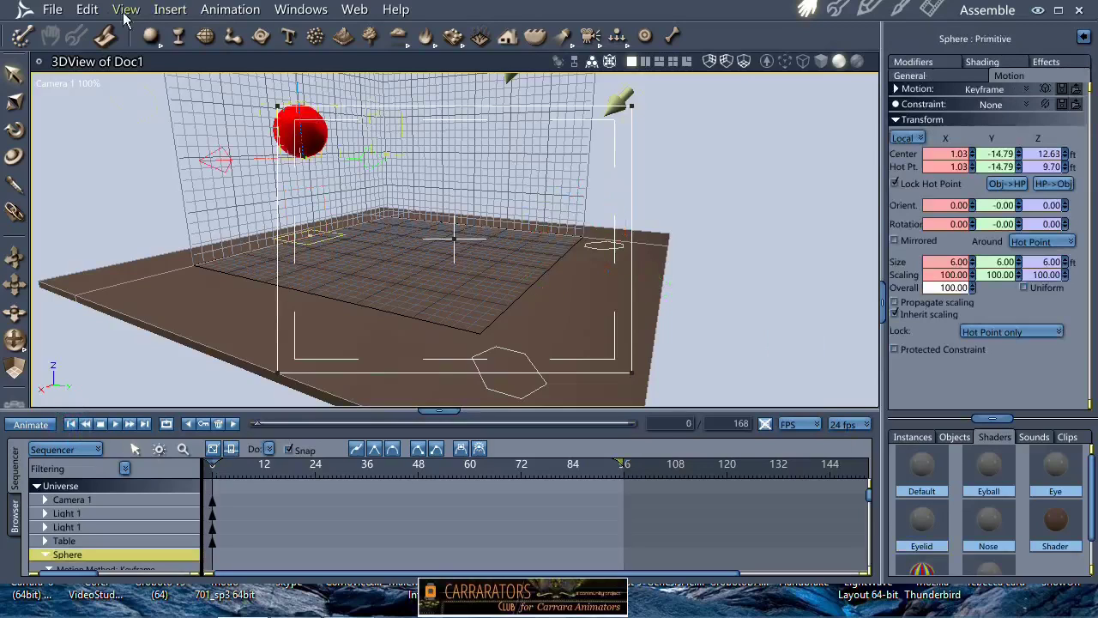
- Open the red sphere in the Model room and convert it to the Vertex Modeler
click(836, 9)
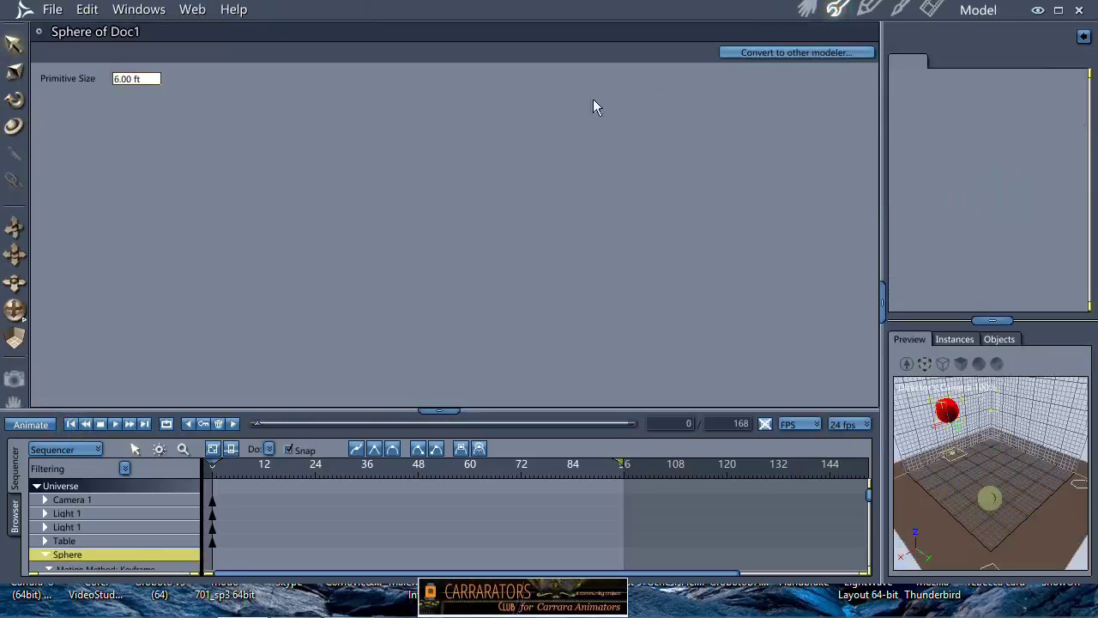
click(806, 52)
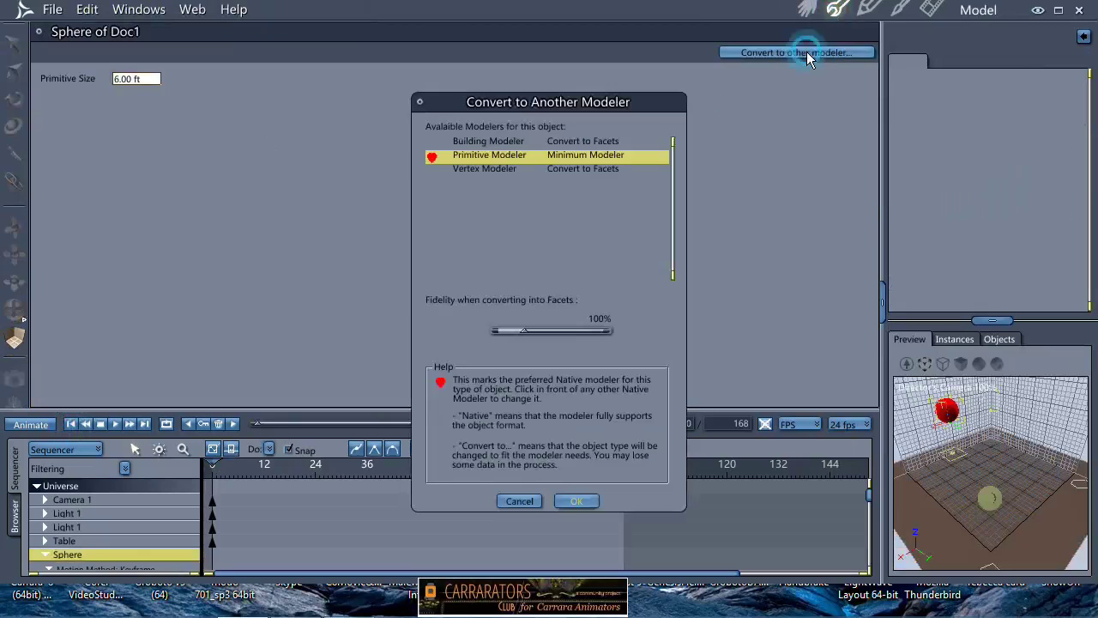
click(471, 169)
click(576, 501)
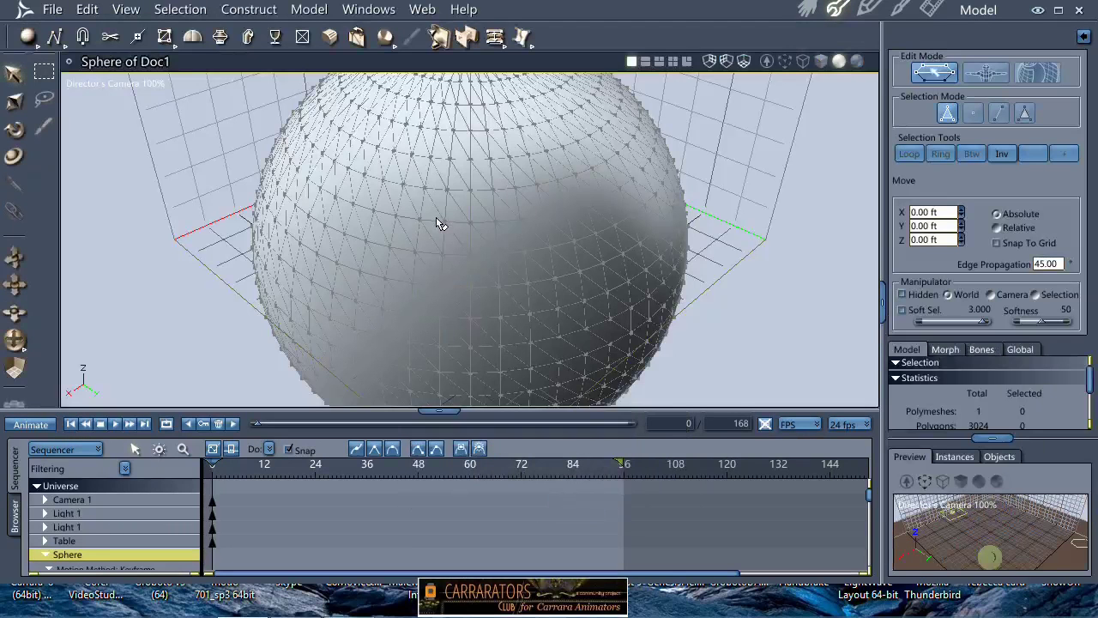
- Untriangulate all polygons of the sphere mesh and clear the selection
double_click(437, 206)
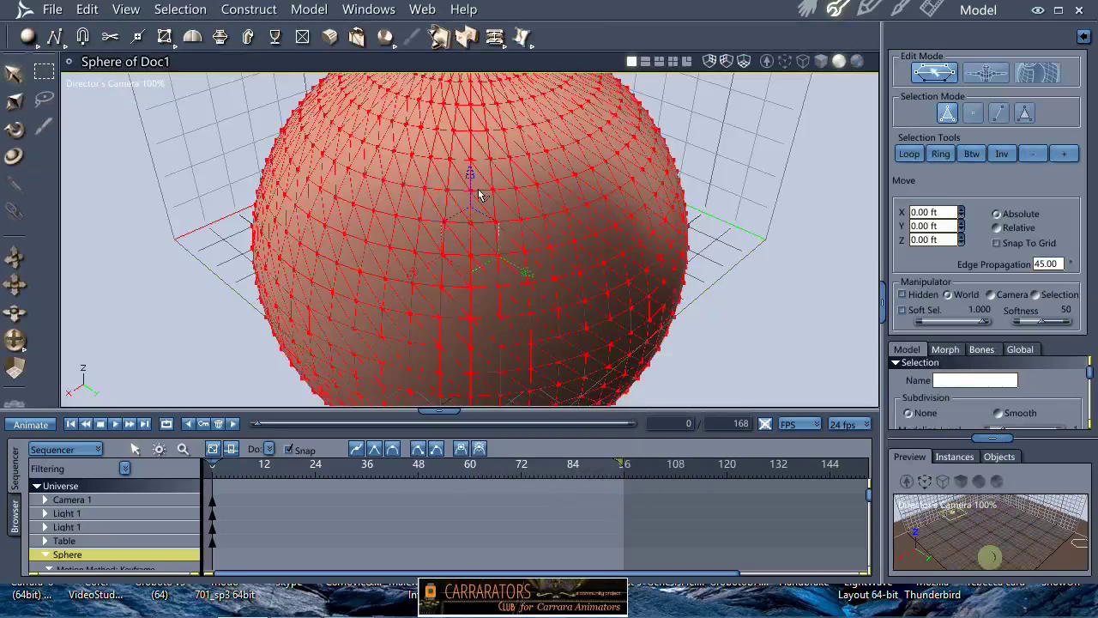
scroll(483, 203, down, 3)
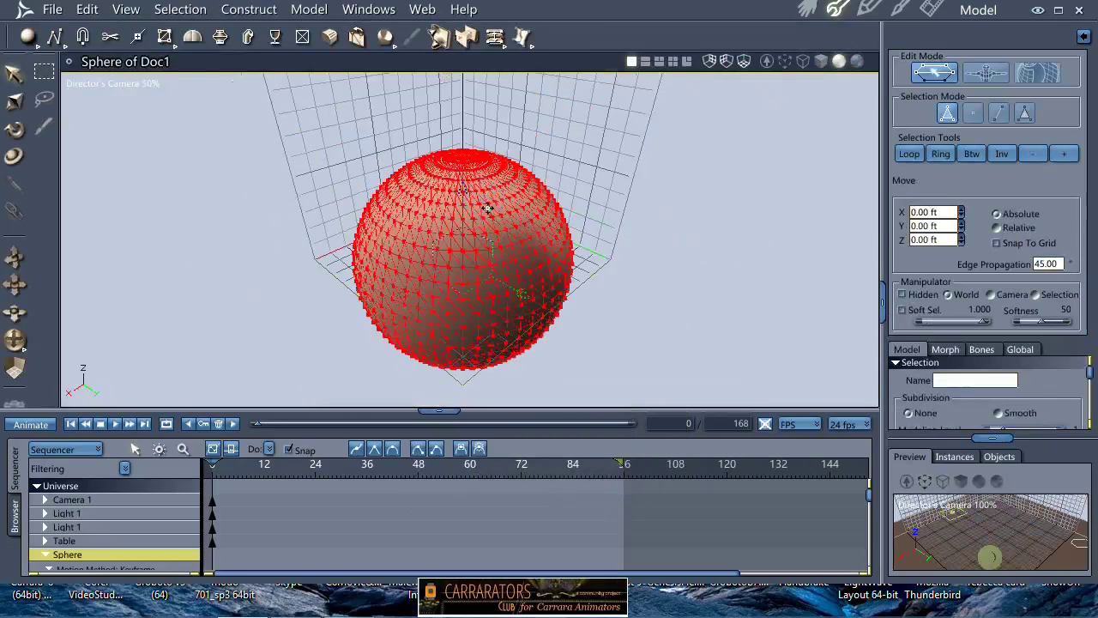
middle_drag(498, 193, 491, 202)
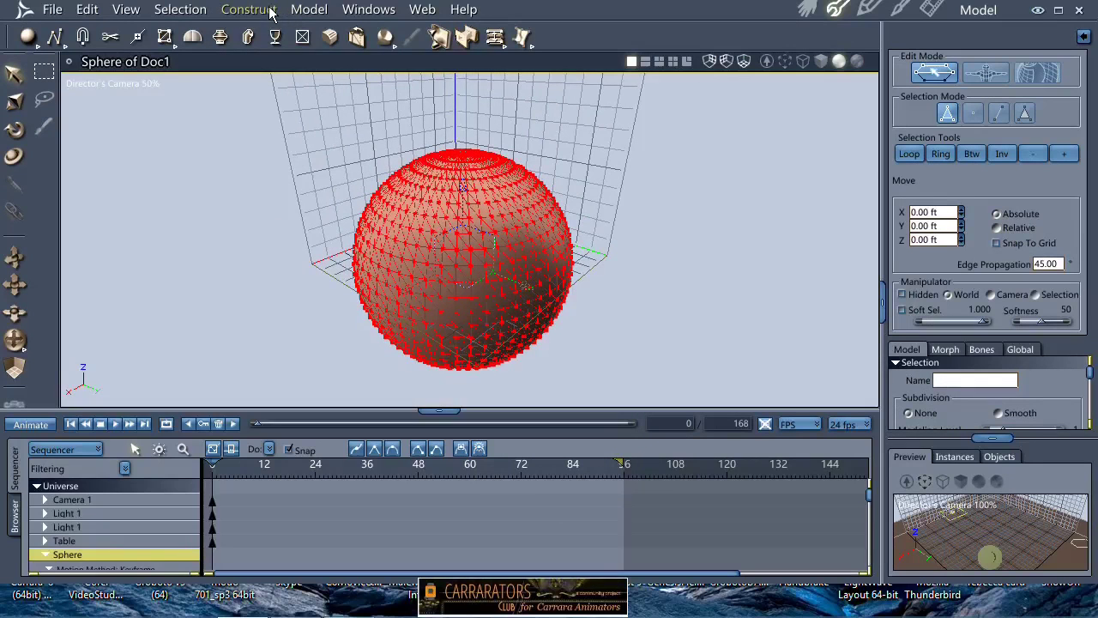
click(307, 9)
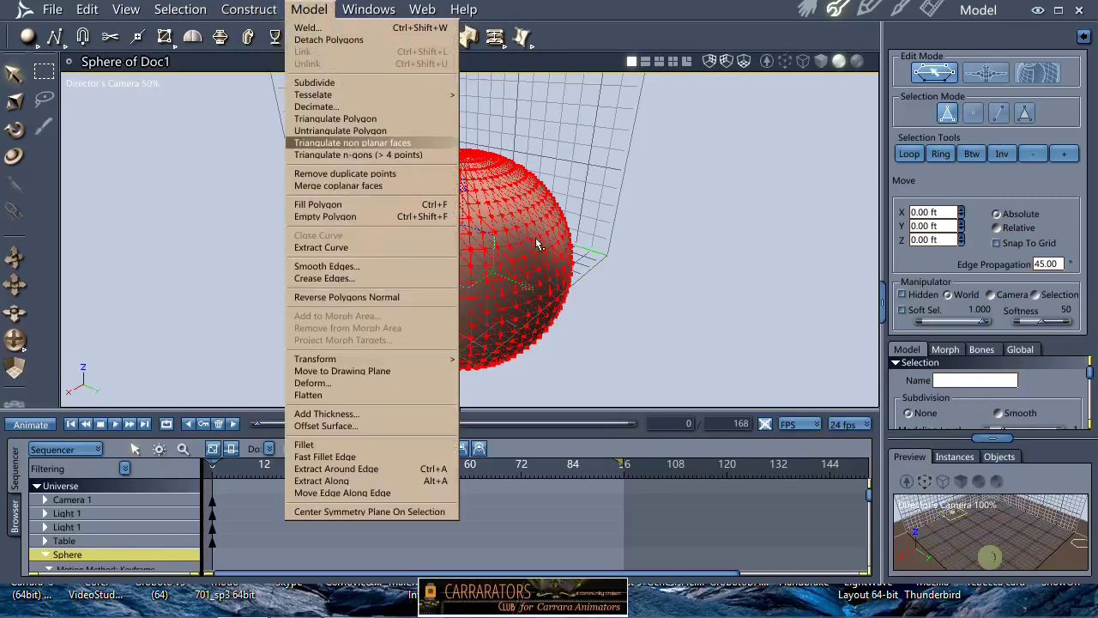
click(351, 132)
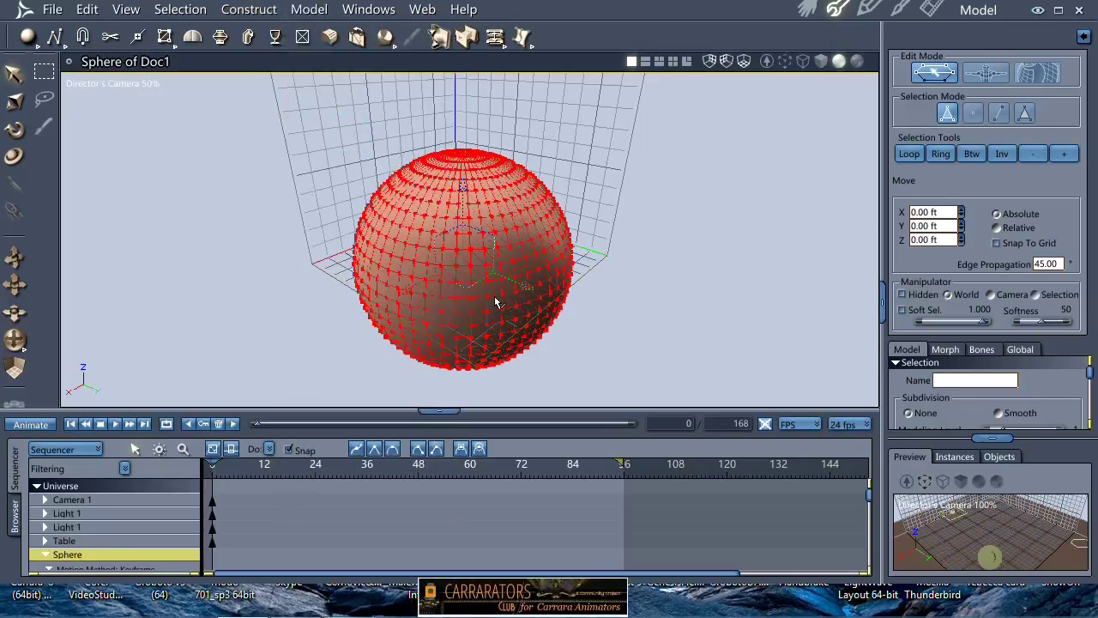
click(589, 224)
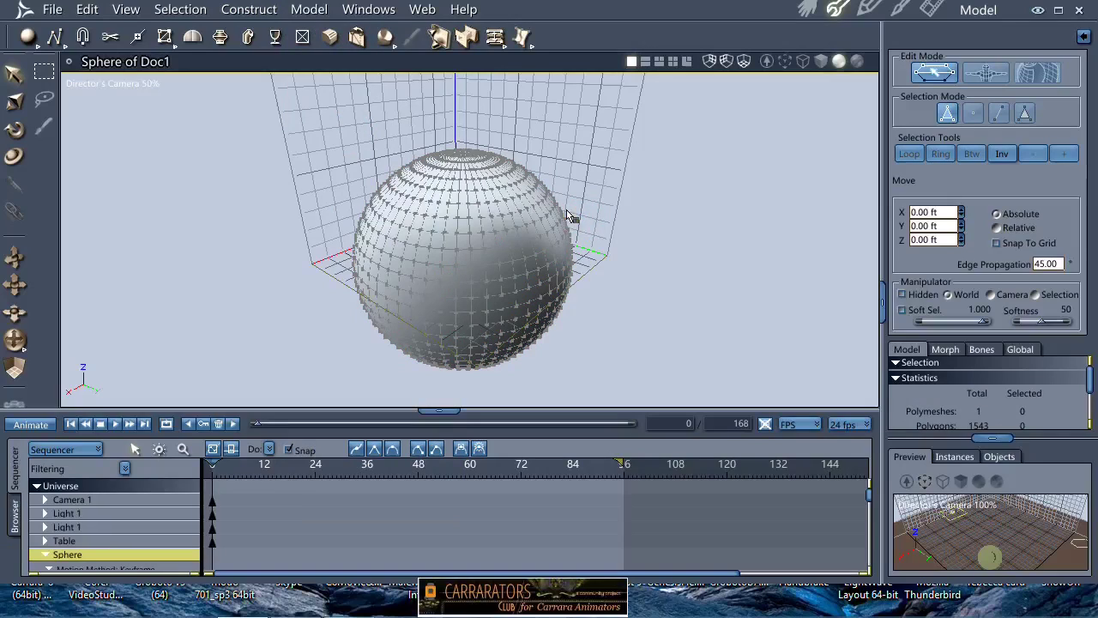
- Insert a second sphere with 10 ft diameter, 10 ft height, 16 sides and 8 sections along the Z axis
click(249, 9)
mouse_move(257, 31)
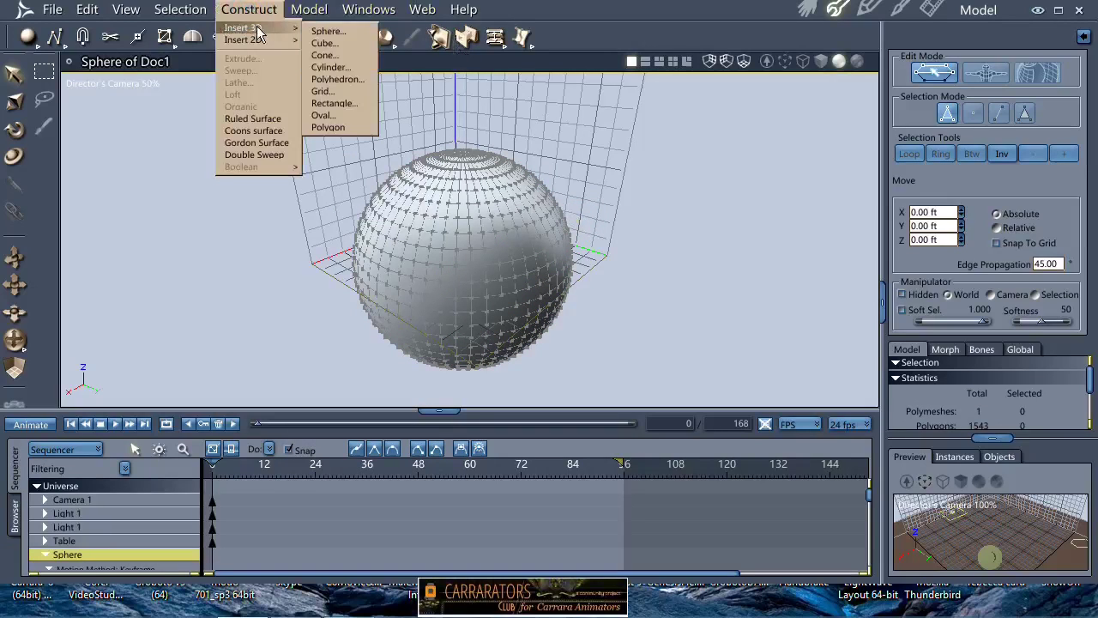
click(324, 55)
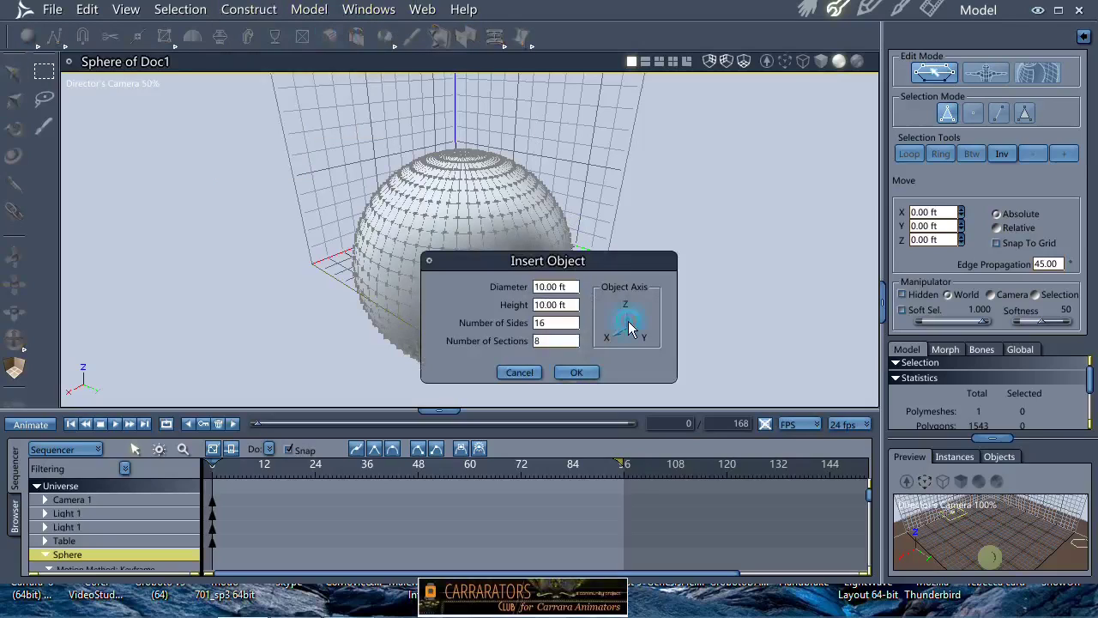
double_click(551, 323)
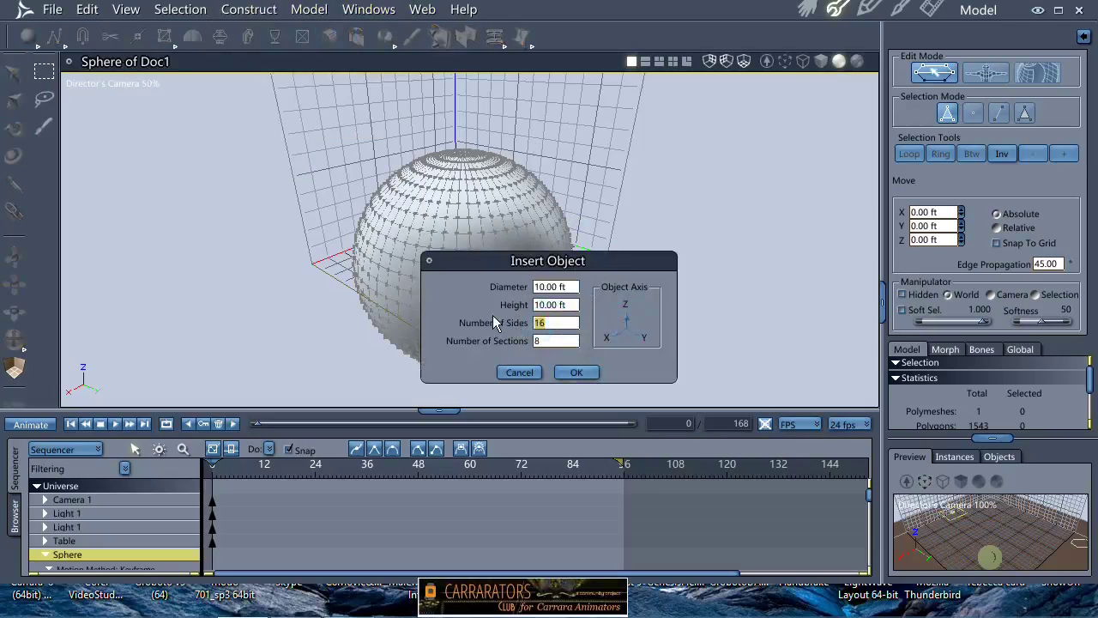
click(578, 372)
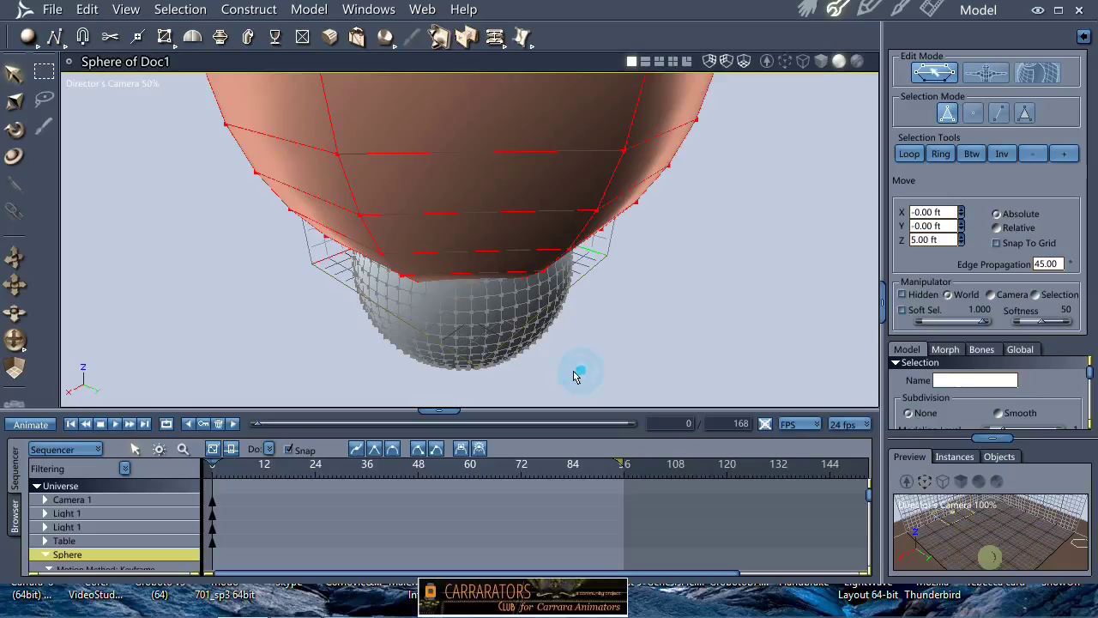
- Scale the newly inserted sphere globally to 15%
key(s)
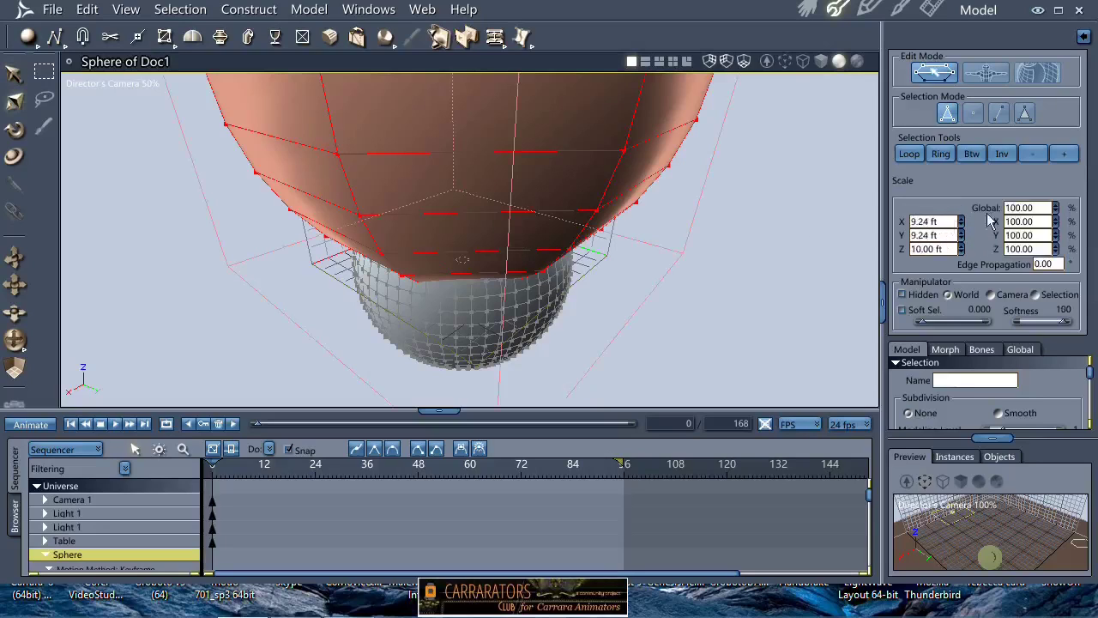
double_click(1022, 208)
text(15)
key(Return)
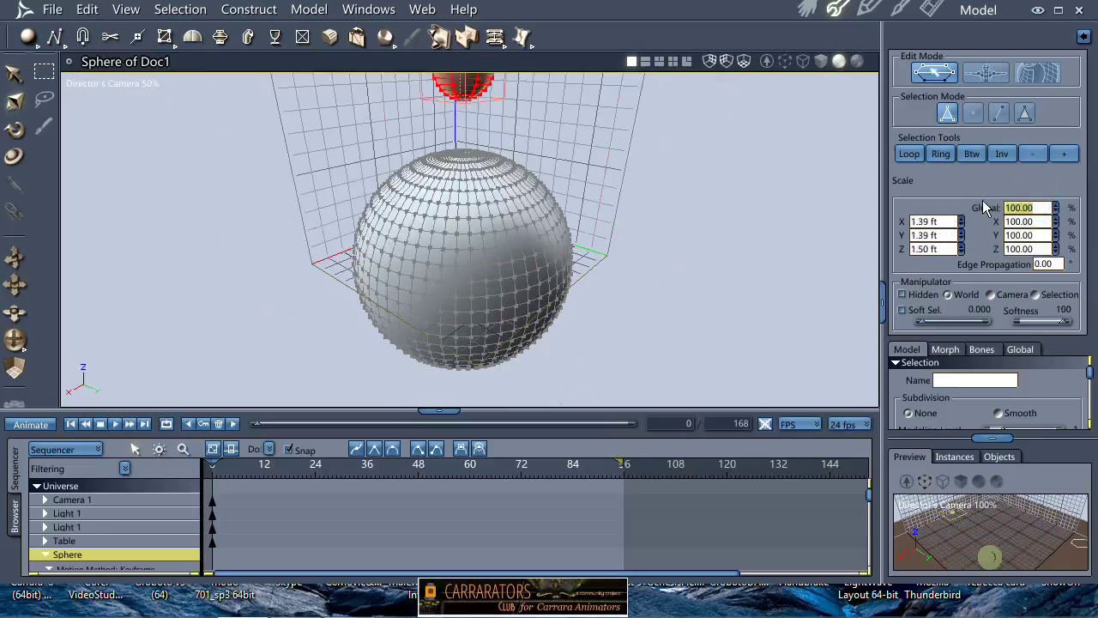
- In a three-view layout, move the small sphere to about Y 3.38 ft, Z 0.89 ft and rotate it about the Y axis
right_click(603, 166)
click(566, 124)
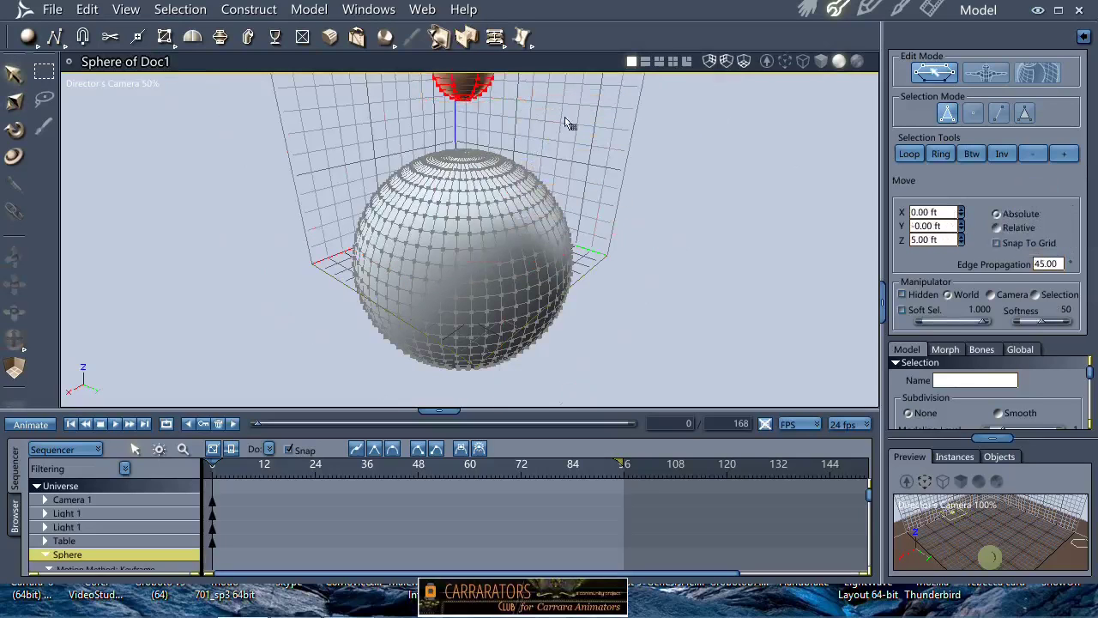
click(658, 62)
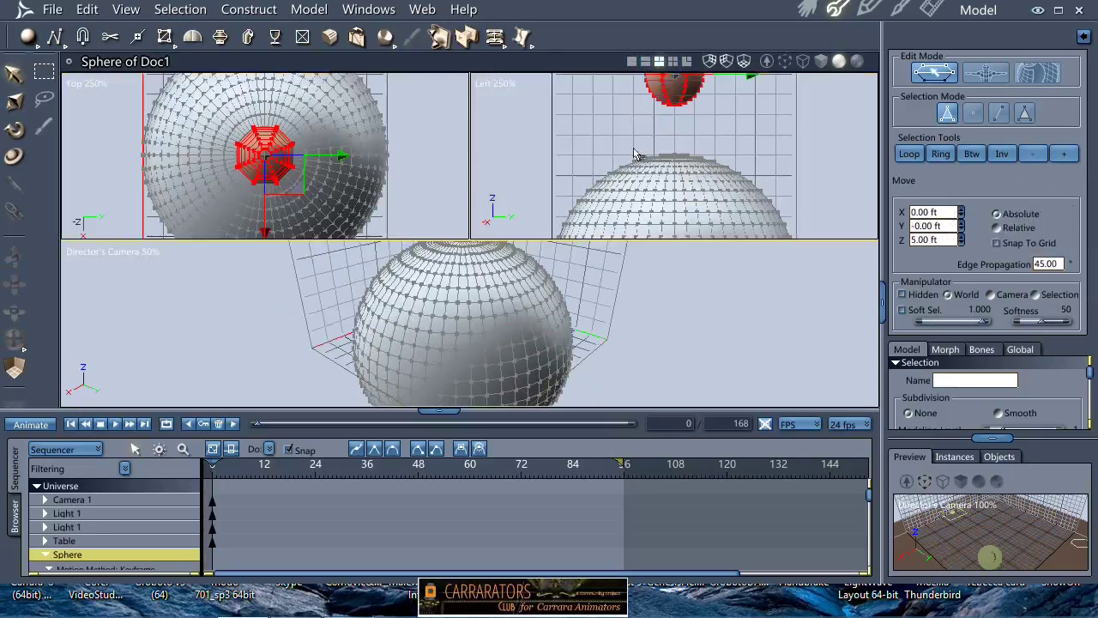
click(439, 410)
drag(709, 86, 844, 249)
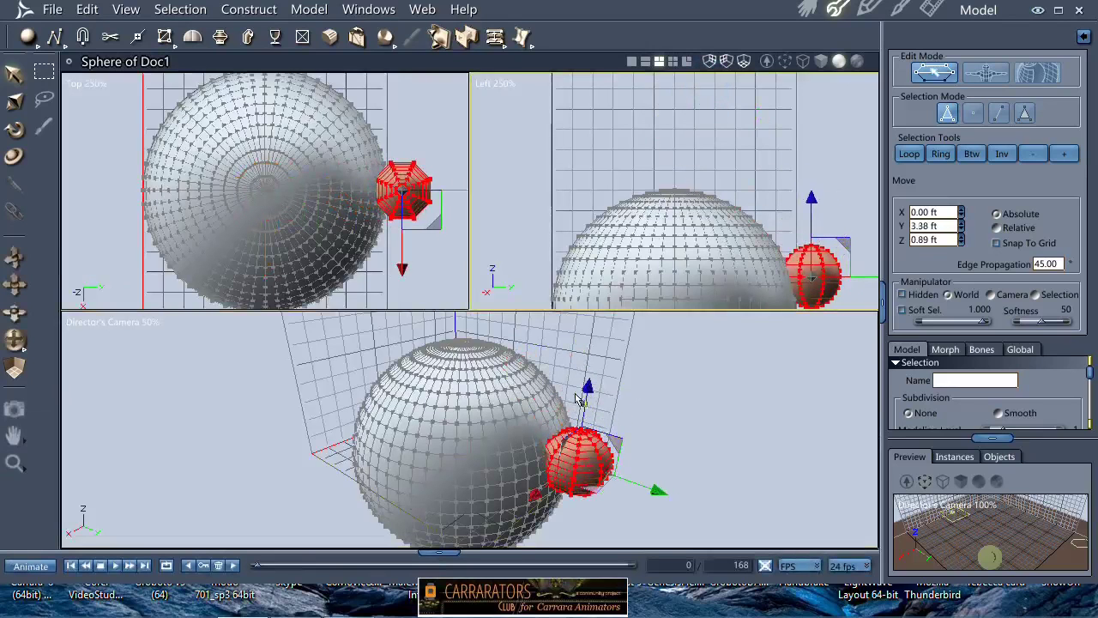
key(r)
drag(553, 433, 615, 364)
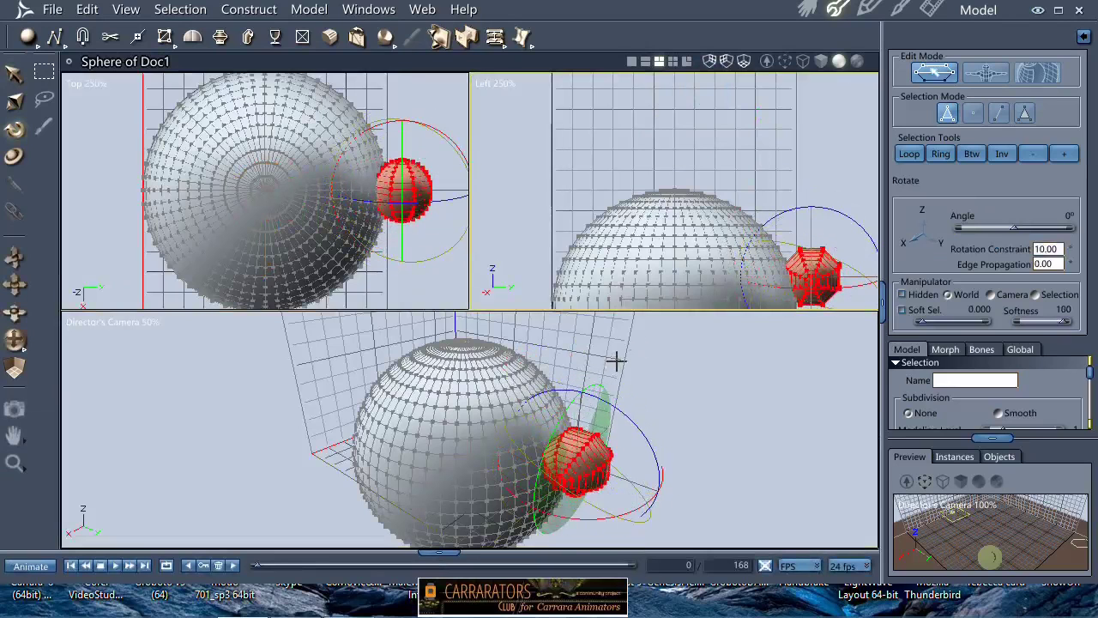
- Change the Left view to Front and move the small sphere to about X 1.31 ft, Z 0.51 ft as an eye
key(m)
click(504, 83)
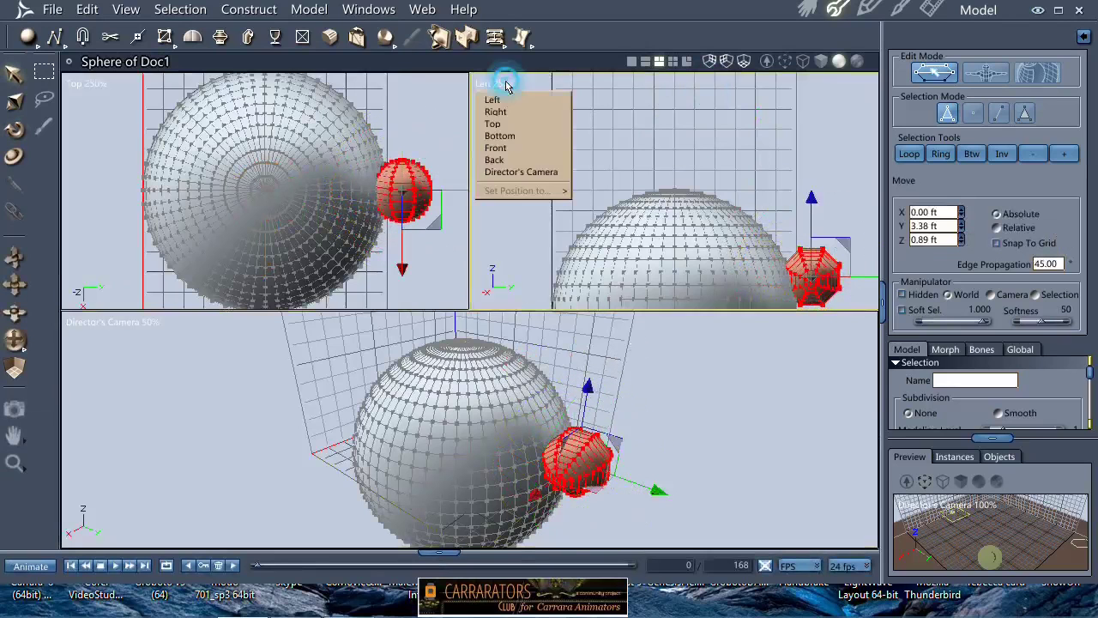
click(495, 148)
key(space)
drag(709, 226, 716, 127)
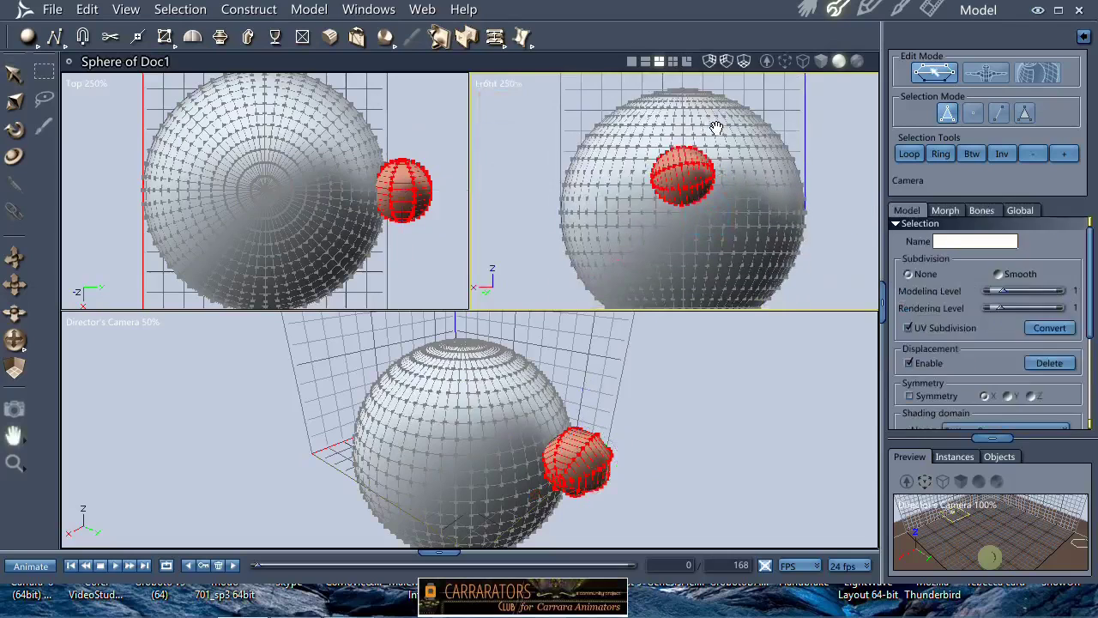
drag(654, 143, 598, 157)
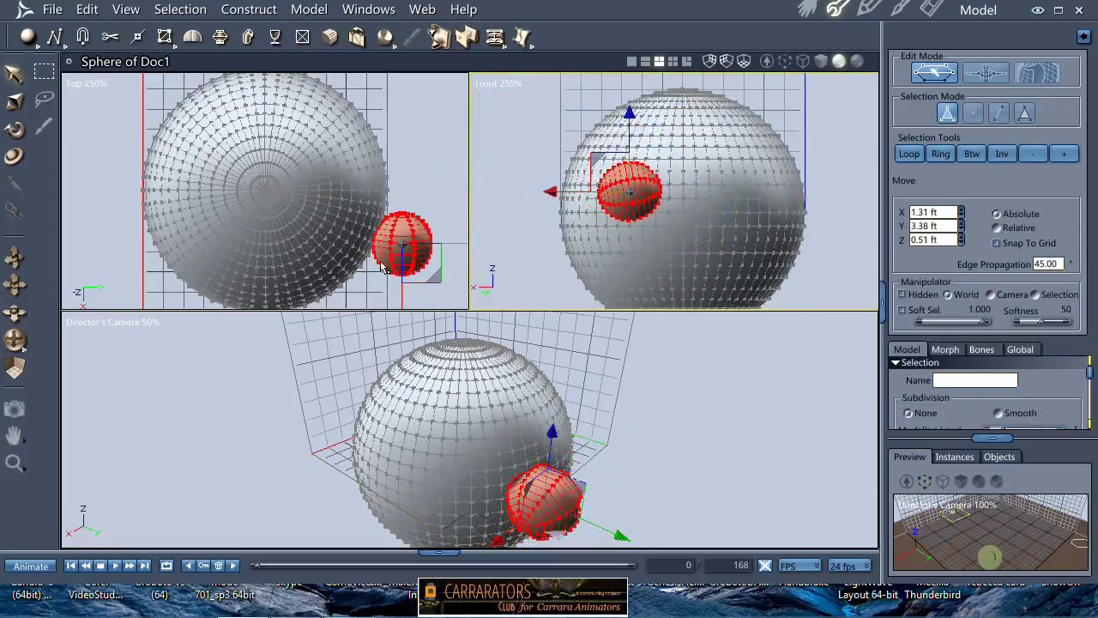
- Rotate the small sphere and move it into the ball's surface at about X 1.16 ft, Y 2.47 ft, Z 0.51 ft
key(r)
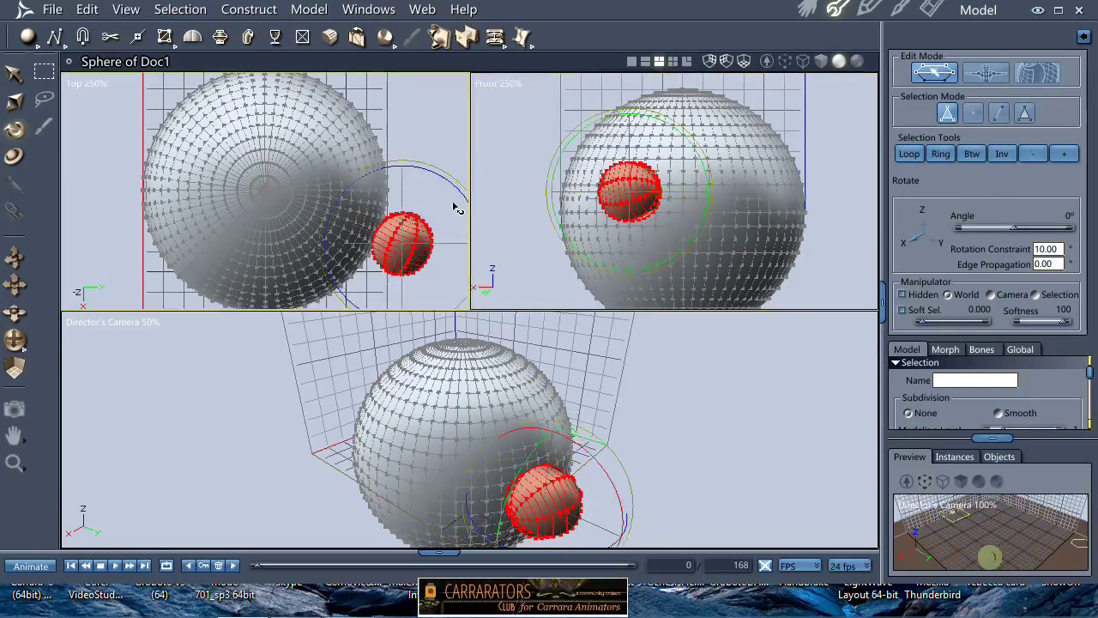
key(m)
drag(435, 275, 404, 265)
key(r)
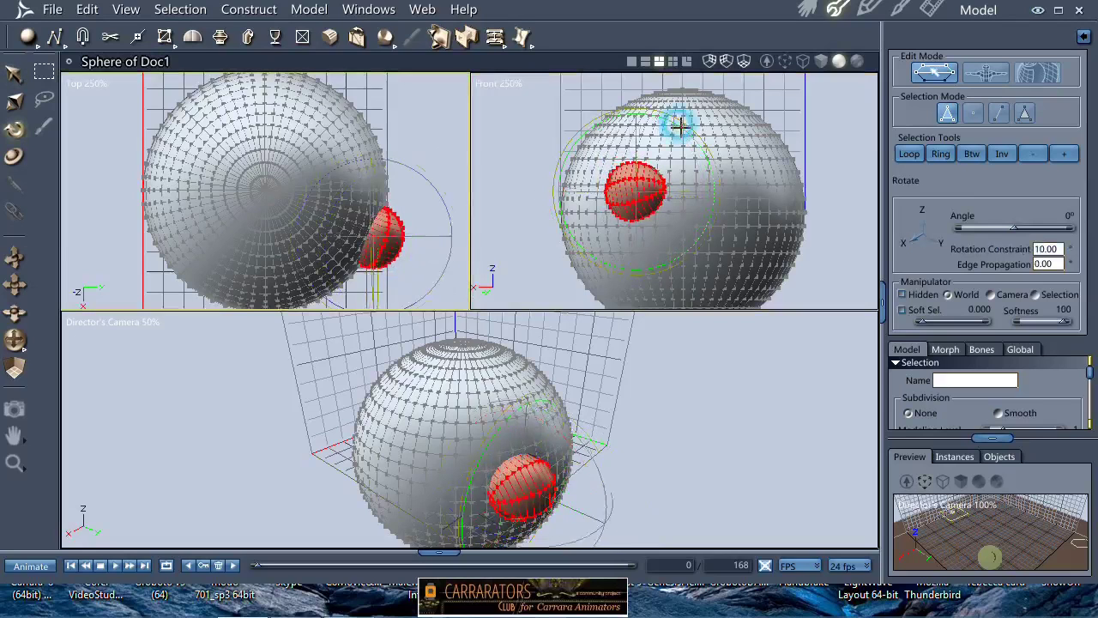
key(m)
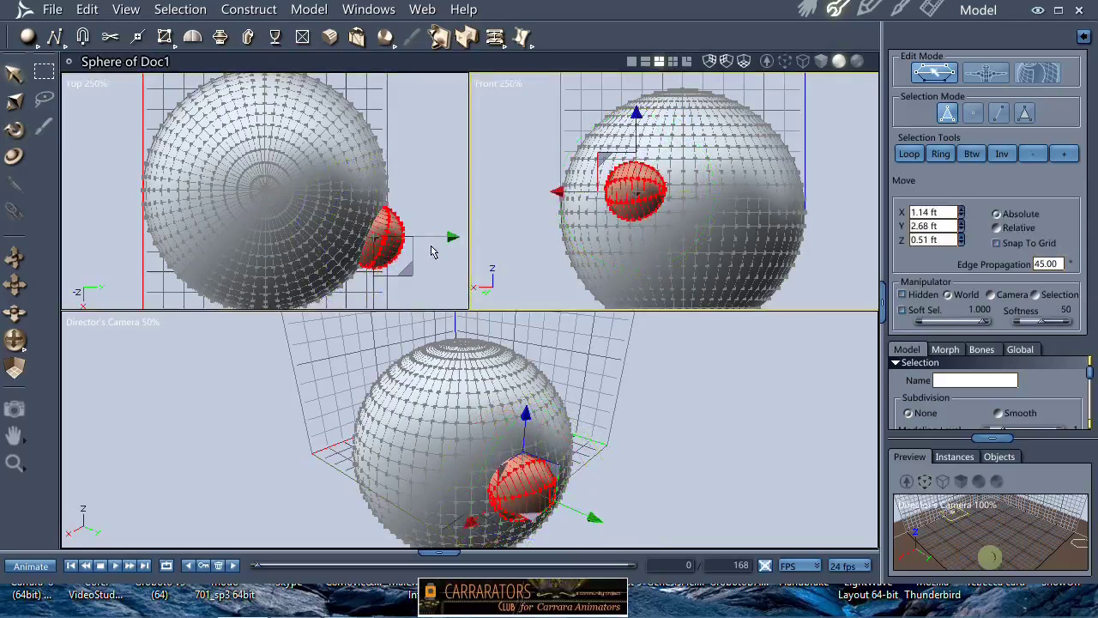
key(r)
key(m)
drag(407, 272, 401, 276)
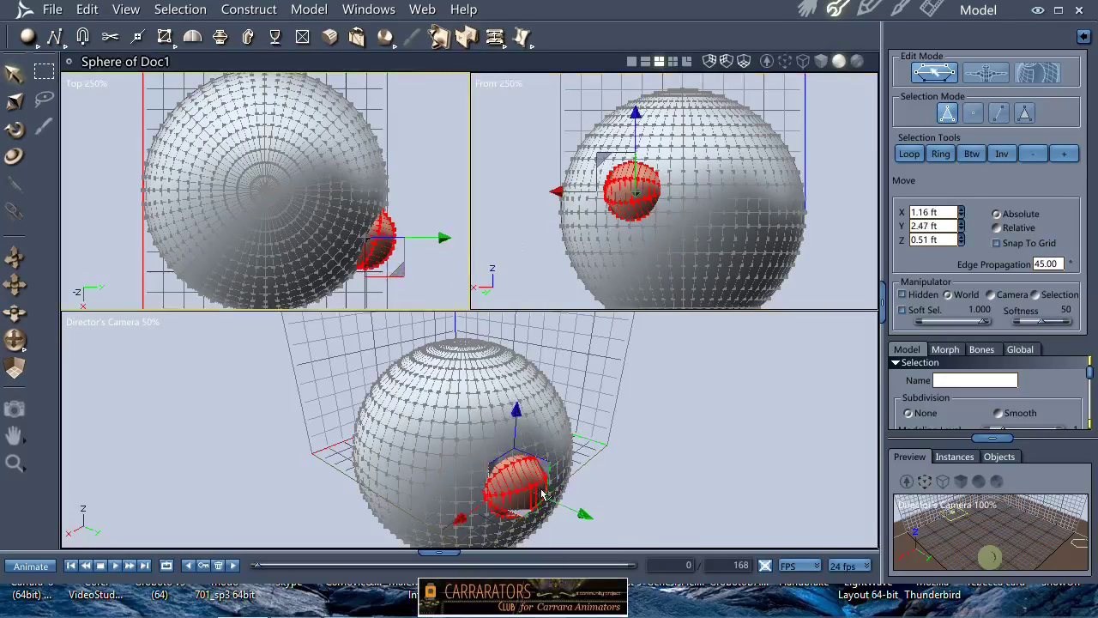
- Select the two middle rows of polygons on the small sphere and extrude them slightly inward as linked polygons
scroll(539, 465, up, 3)
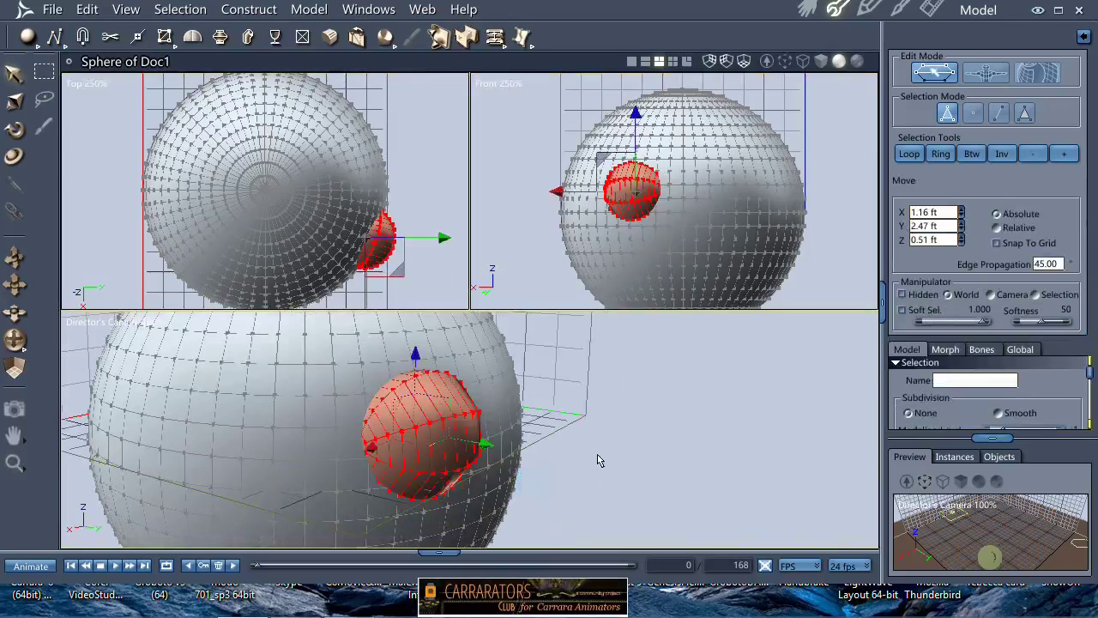
click(601, 449)
key(ctrl+z)
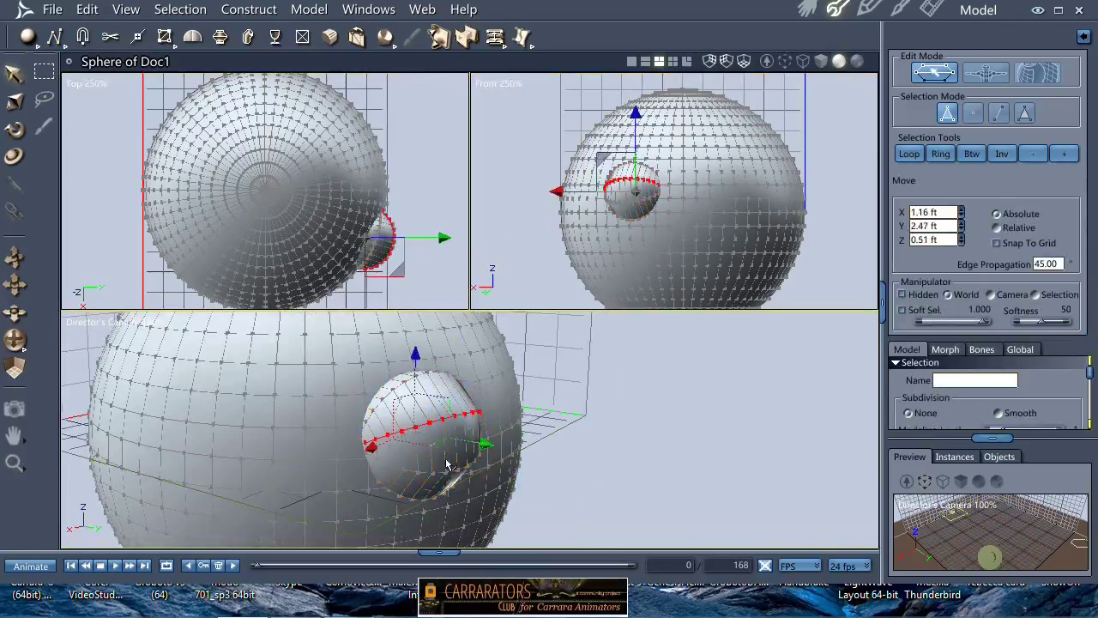
shift+click(442, 473)
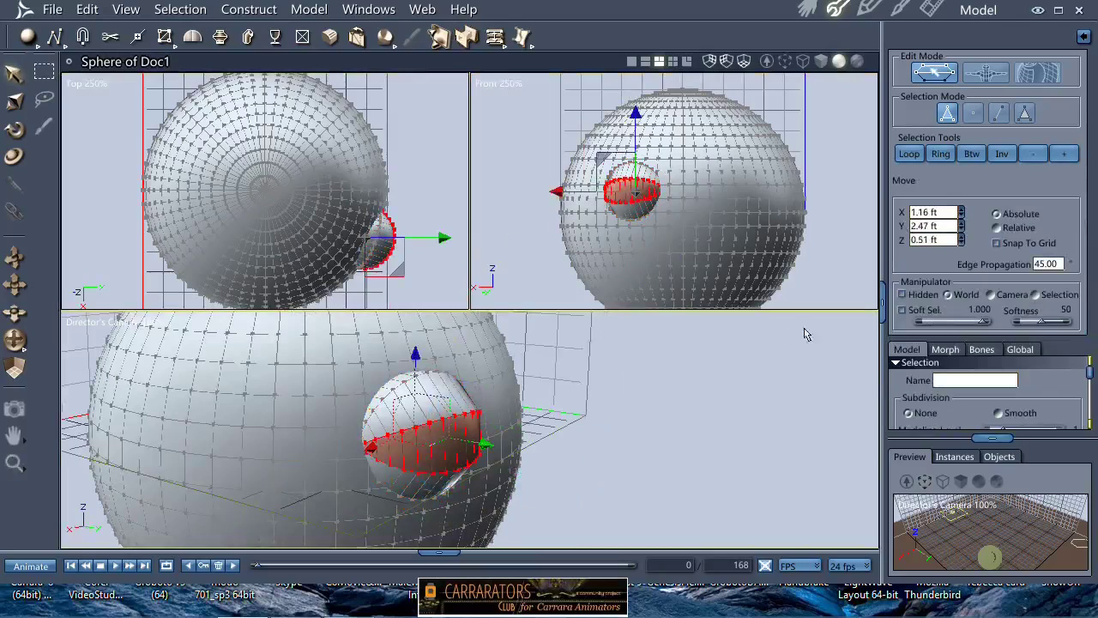
key(e)
click(904, 264)
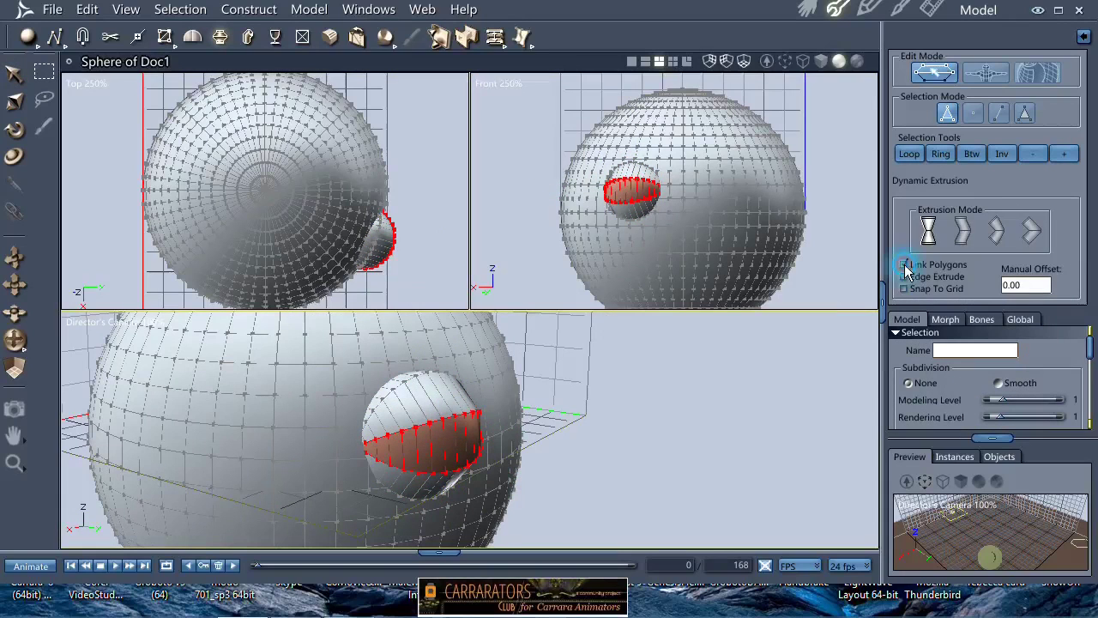
mouse_move(469, 439)
mouse_down()
mouse_move(461, 436)
mouse_move(474, 439)
mouse_up()
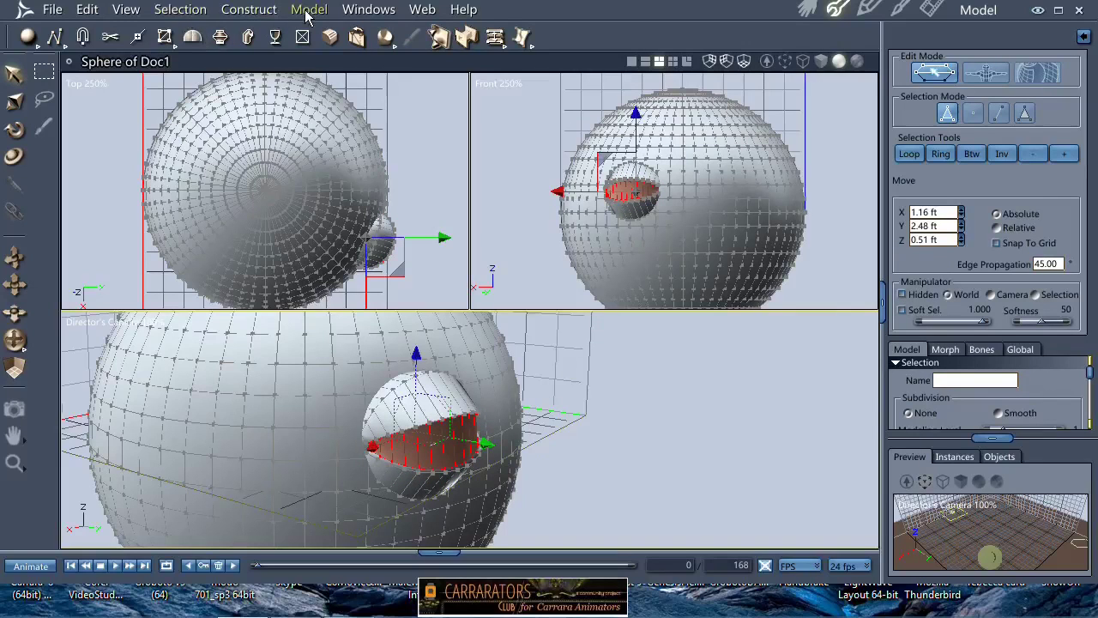
- Assign the recessed middle band of the small sphere to a new shading domain named Eye
drag(1017, 437, 1017, 467)
scroll(999, 412, down, 3)
click(995, 399)
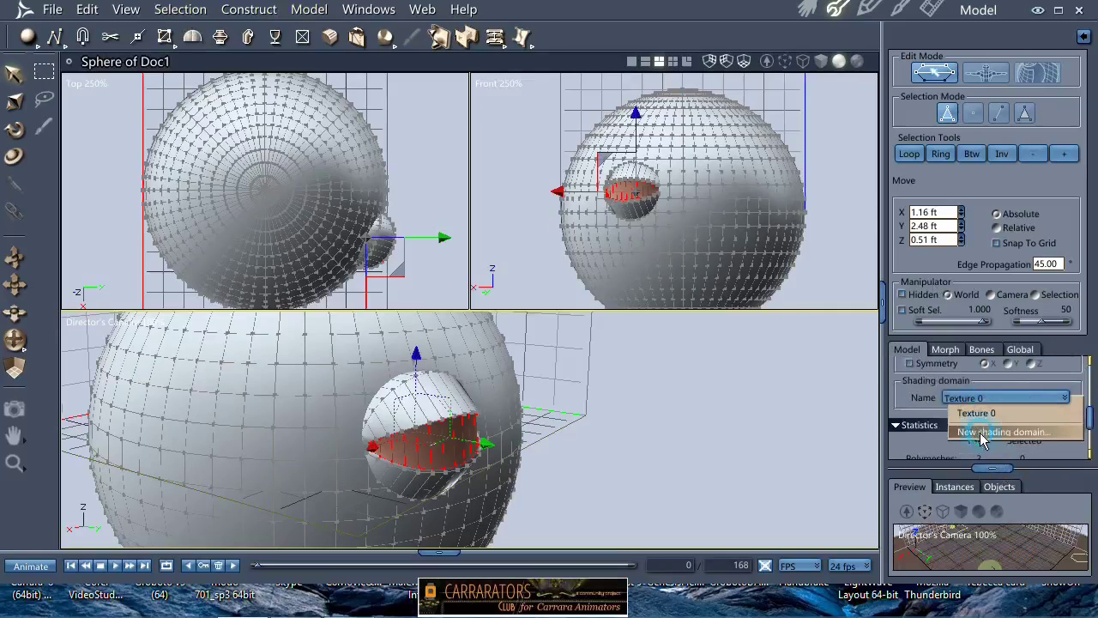
click(995, 431)
text(Eye)
key(Return)
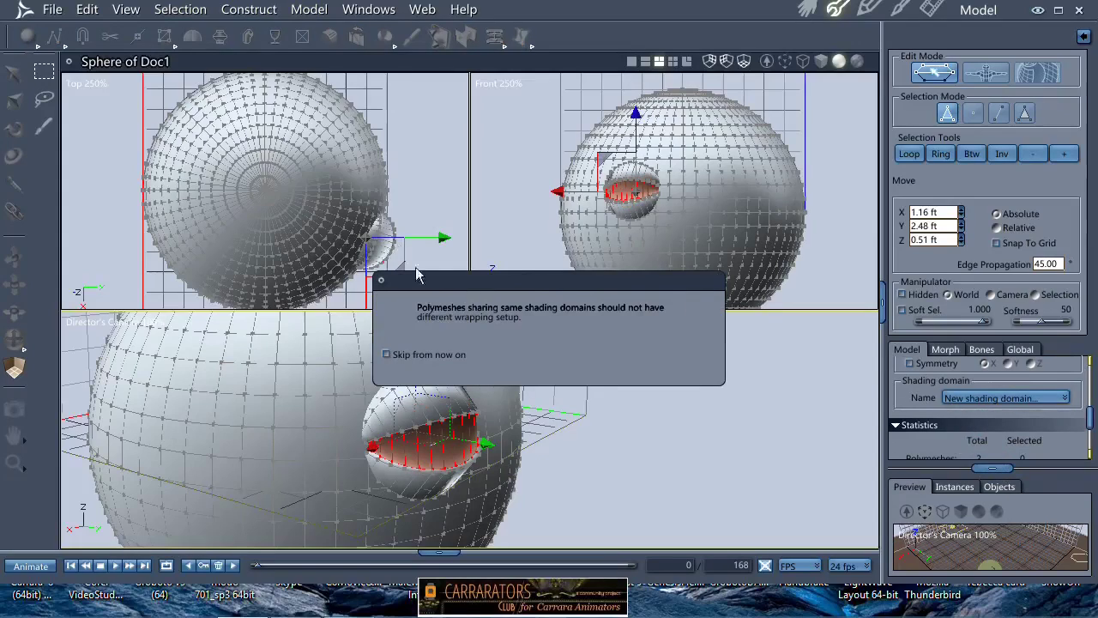
click(542, 374)
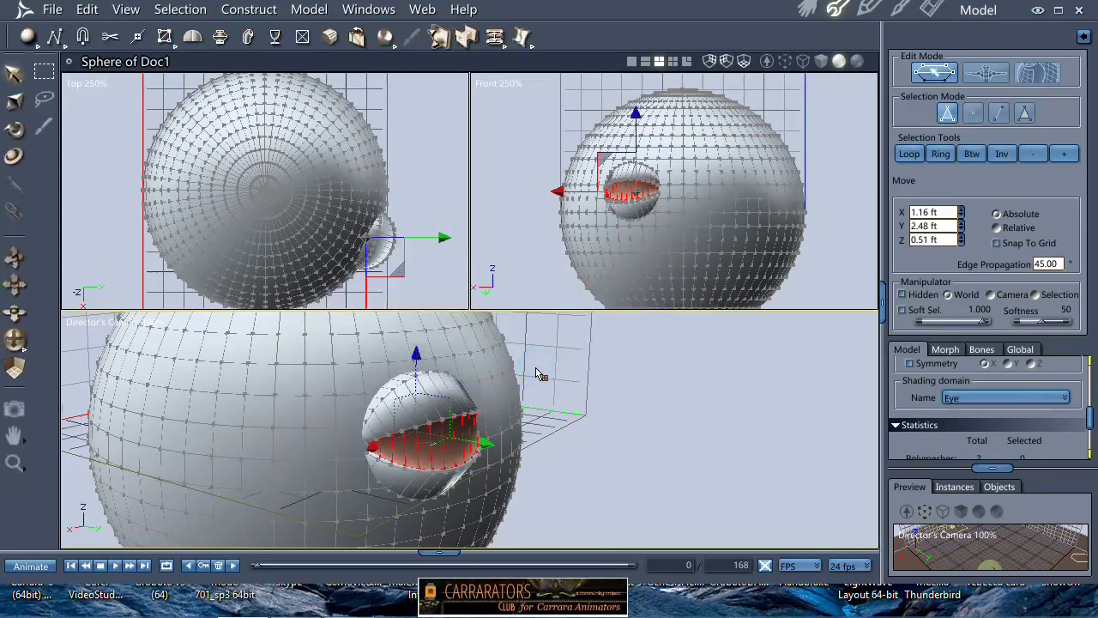
- Select the small sphere without its Eye domain polygons and assign that selection to a new shading domain named Eyelid
double_click(434, 416)
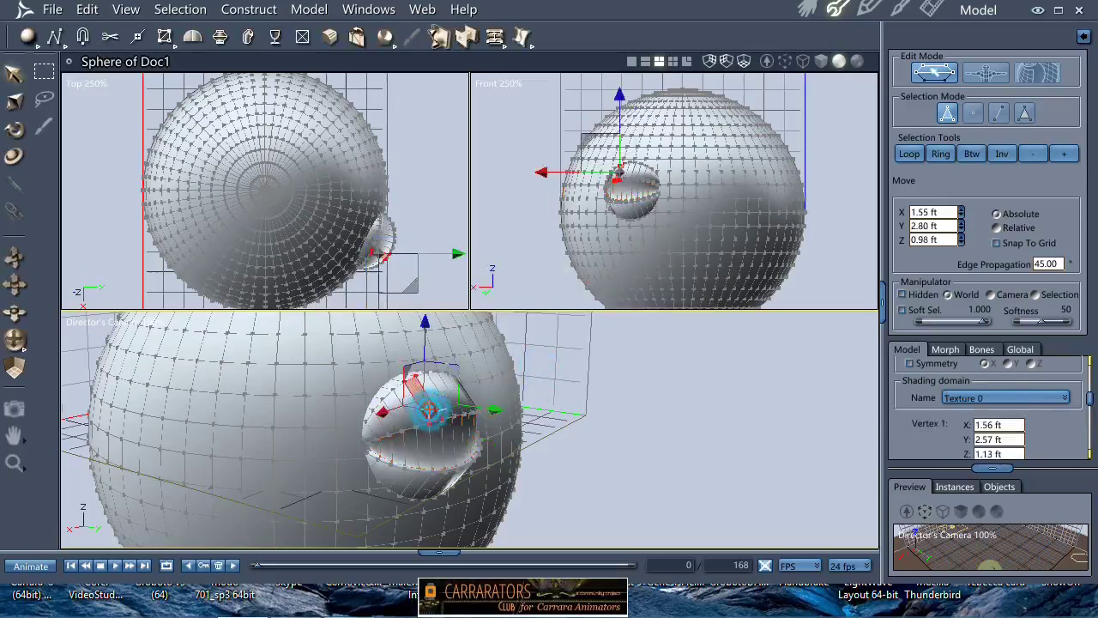
click(191, 12)
mouse_move(258, 64)
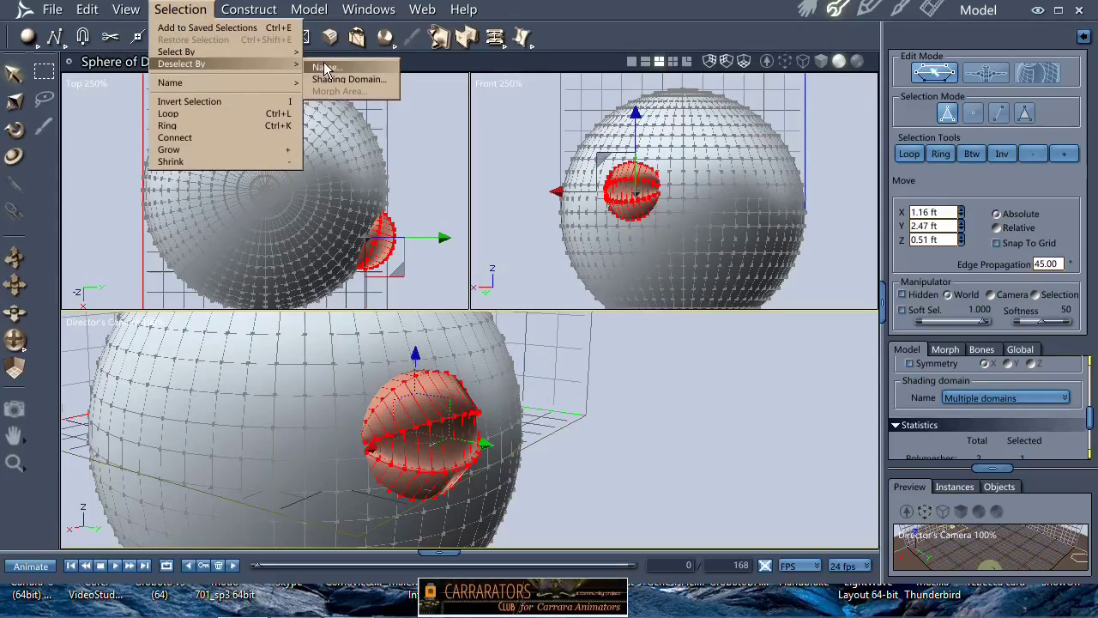
click(343, 79)
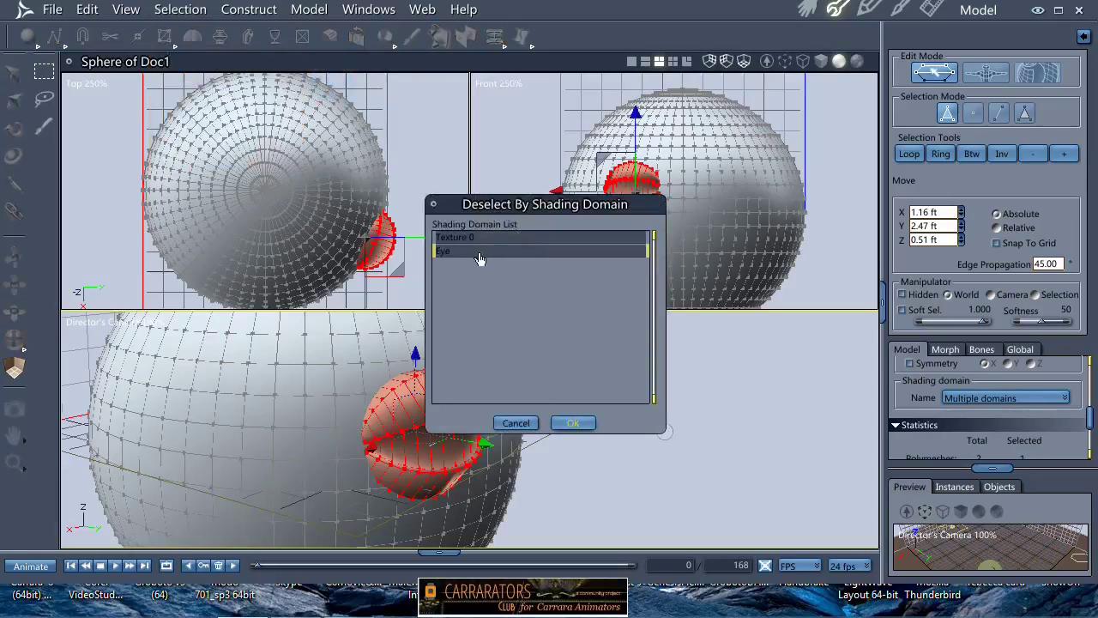
click(571, 423)
click(961, 399)
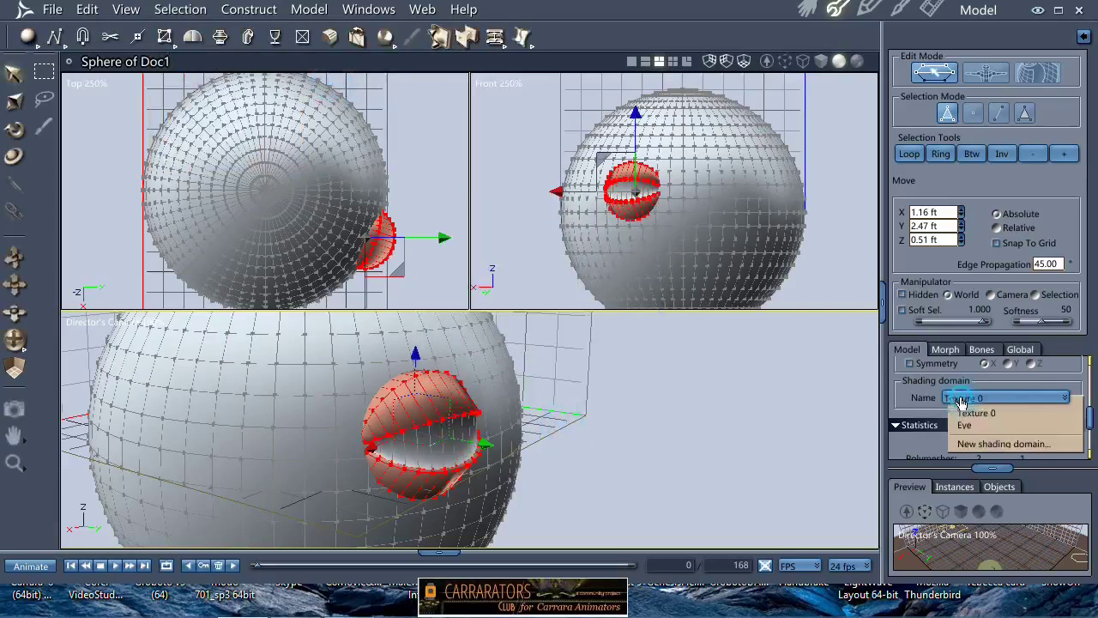
click(995, 444)
click(571, 315)
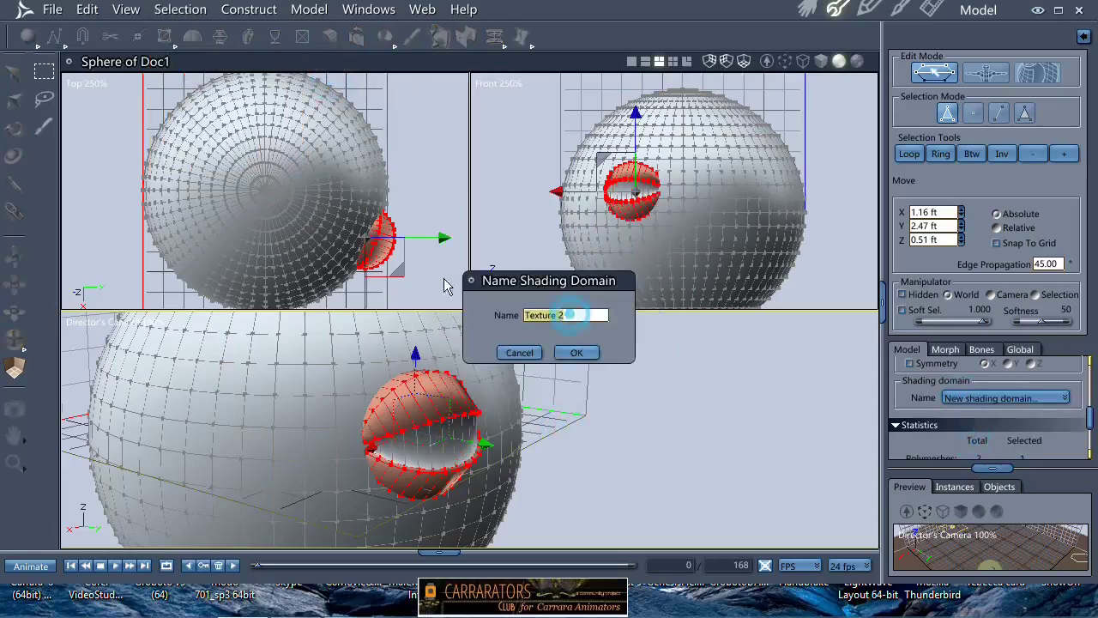
text(Eyle)
key(BackSpace)
key(BackSpace)
text(elid)
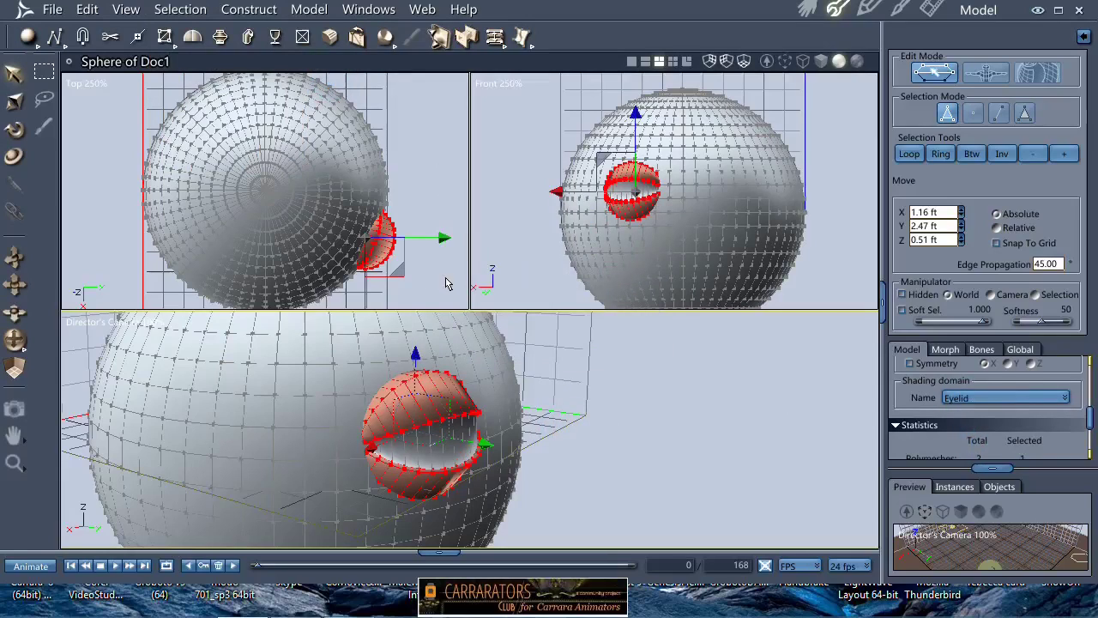
click(560, 442)
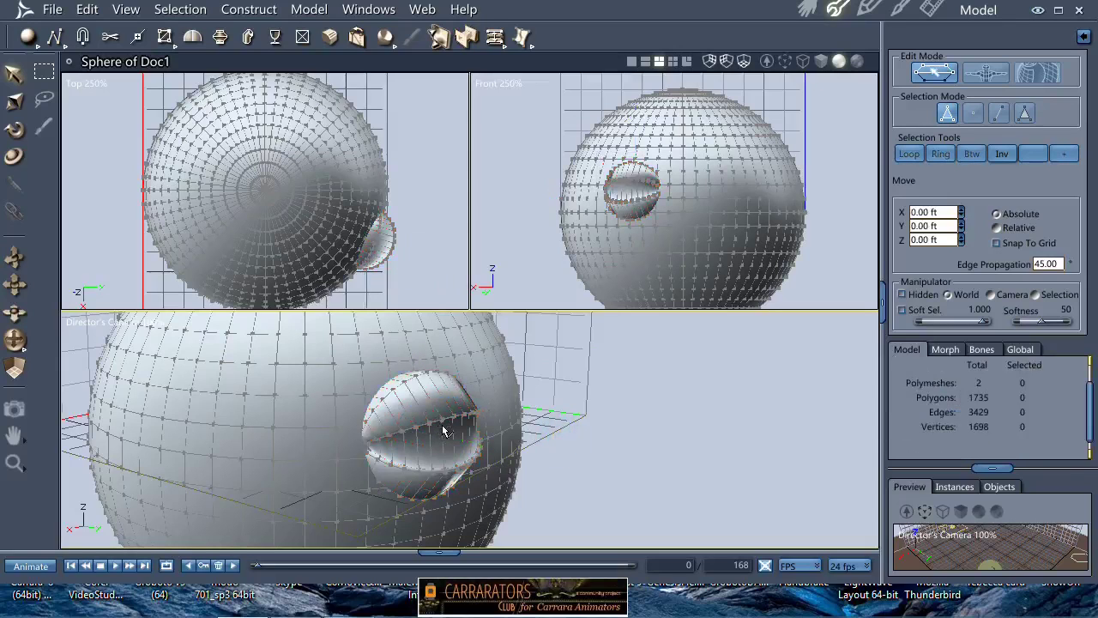
- Switch to edge selection mode and try to select the rims around the eye opening, leaving nothing selected
scroll(450, 454, up, 5)
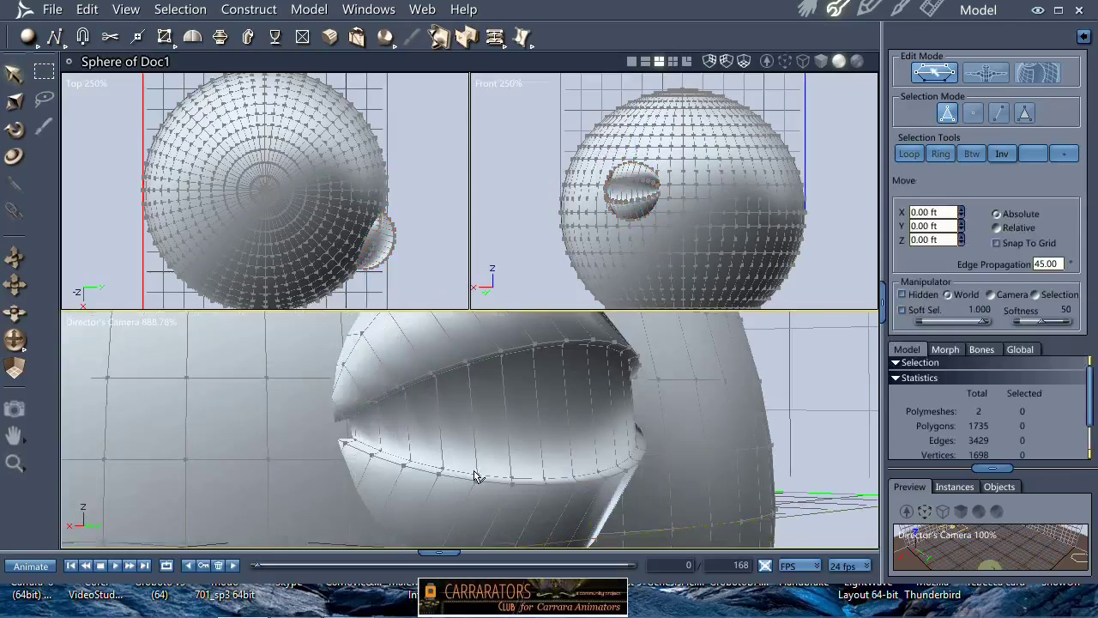
double_click(470, 479)
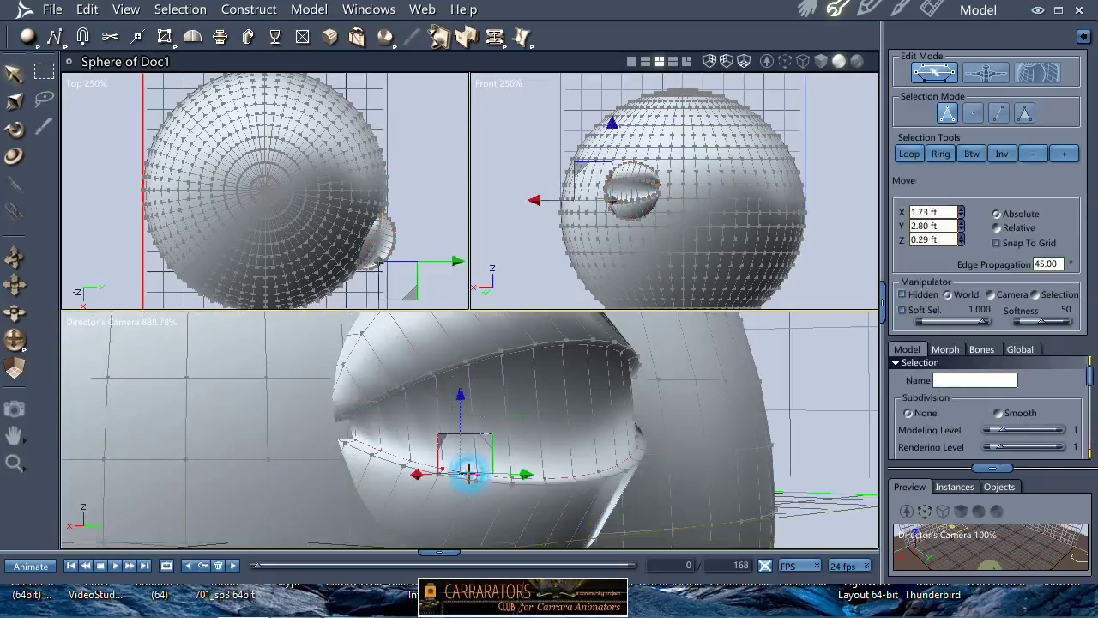
shift+double_click(494, 354)
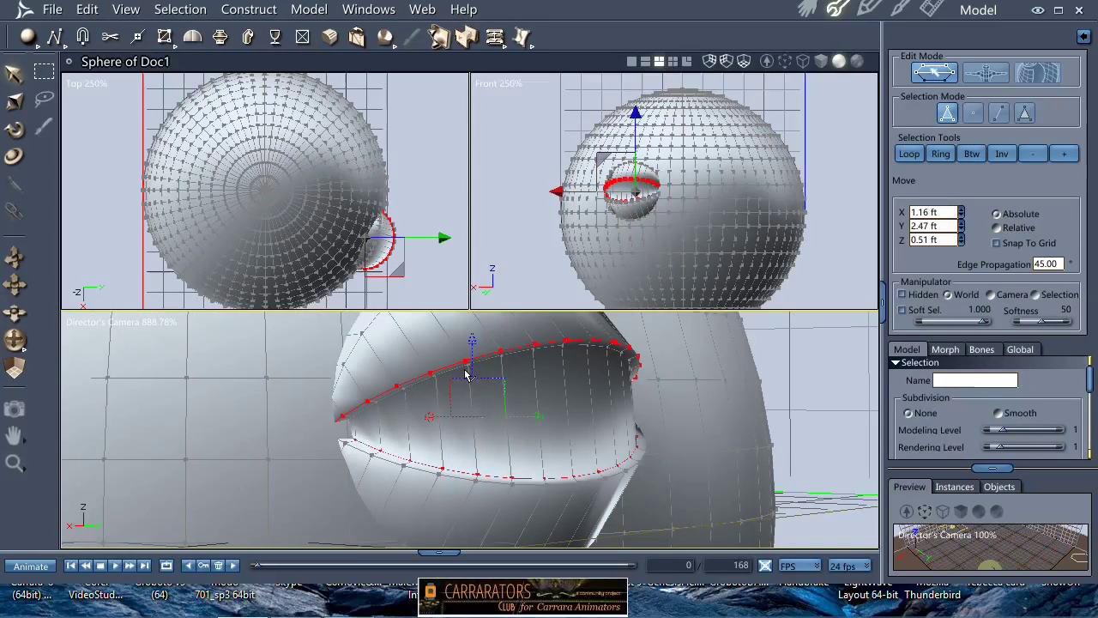
click(998, 113)
shift+double_click(517, 359)
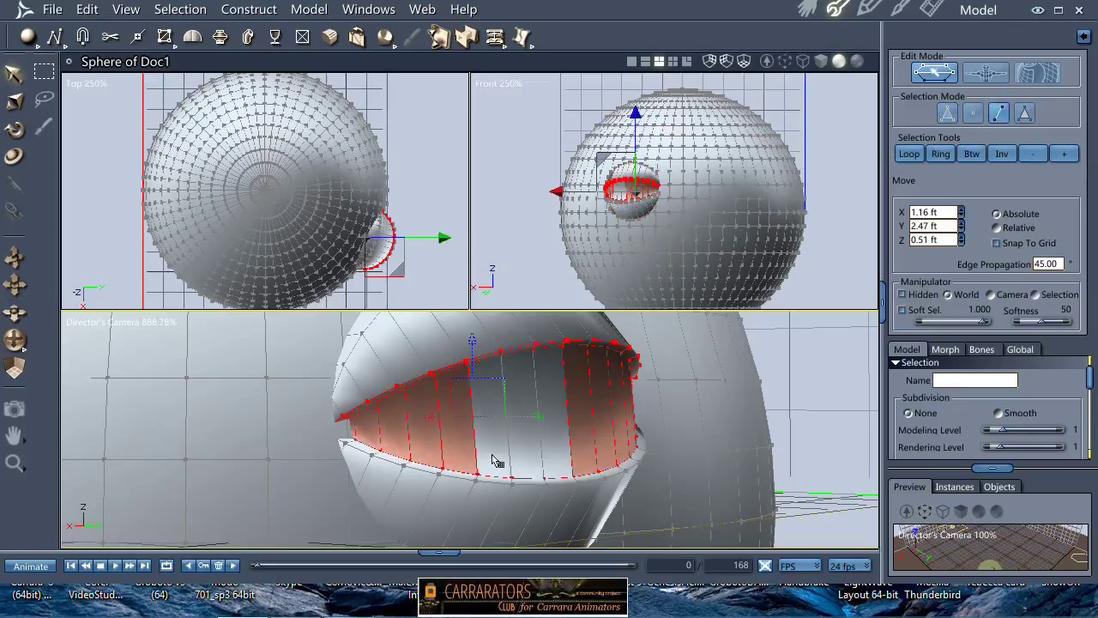
key(Delete)
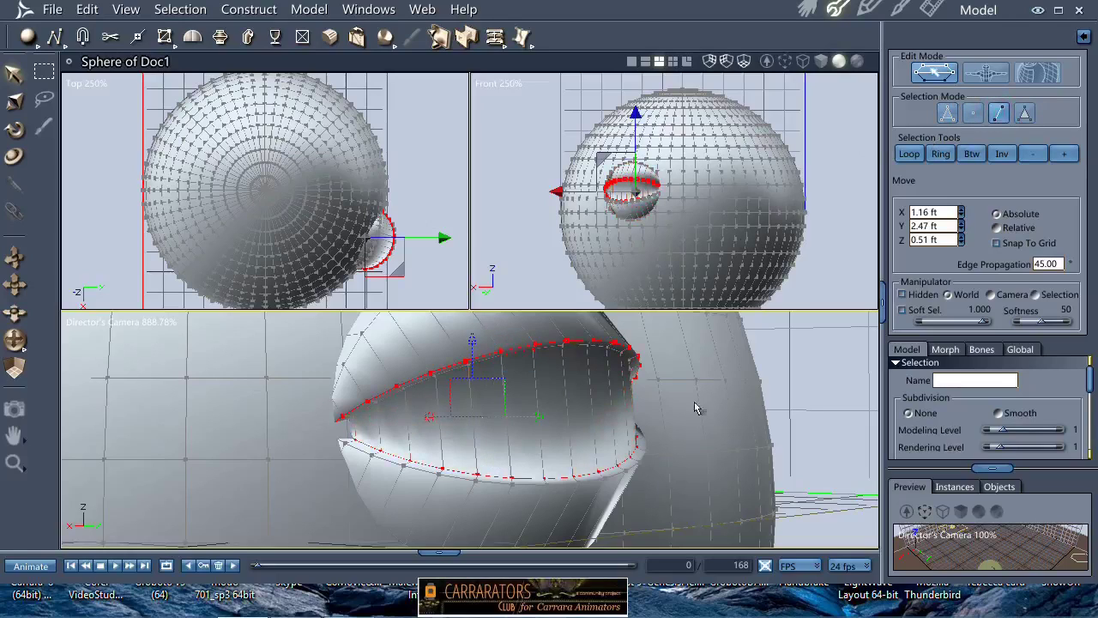
click(858, 390)
- Select the inner and outer edge loops of the upper and lower eyelid rims and crease them
click(455, 369)
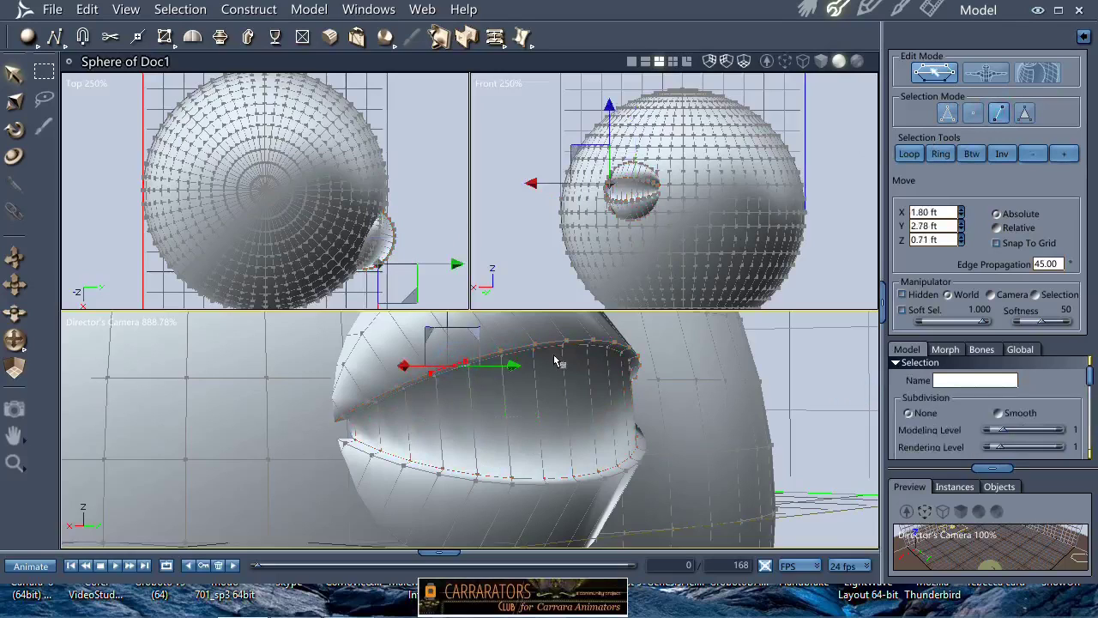
shift+click(556, 350)
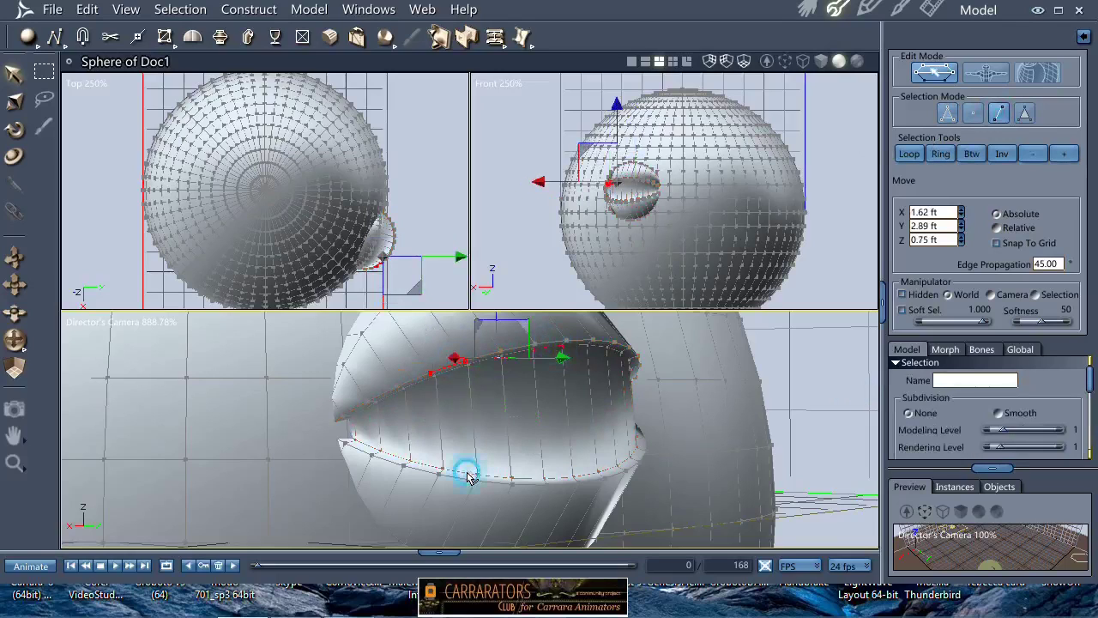
shift+click(466, 471)
shift+click(533, 486)
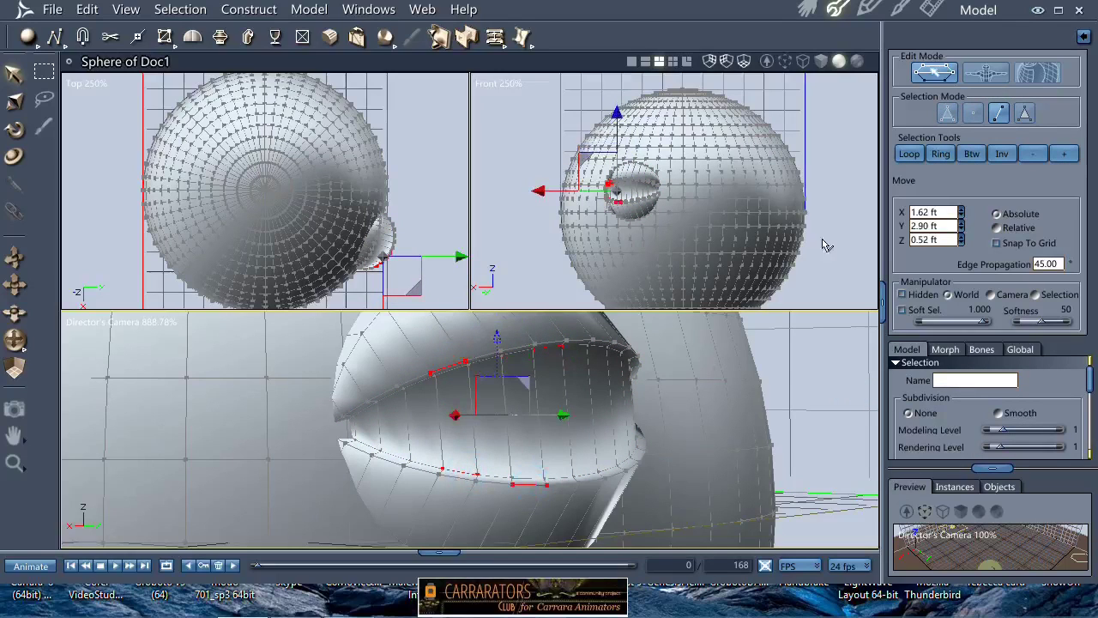
click(912, 154)
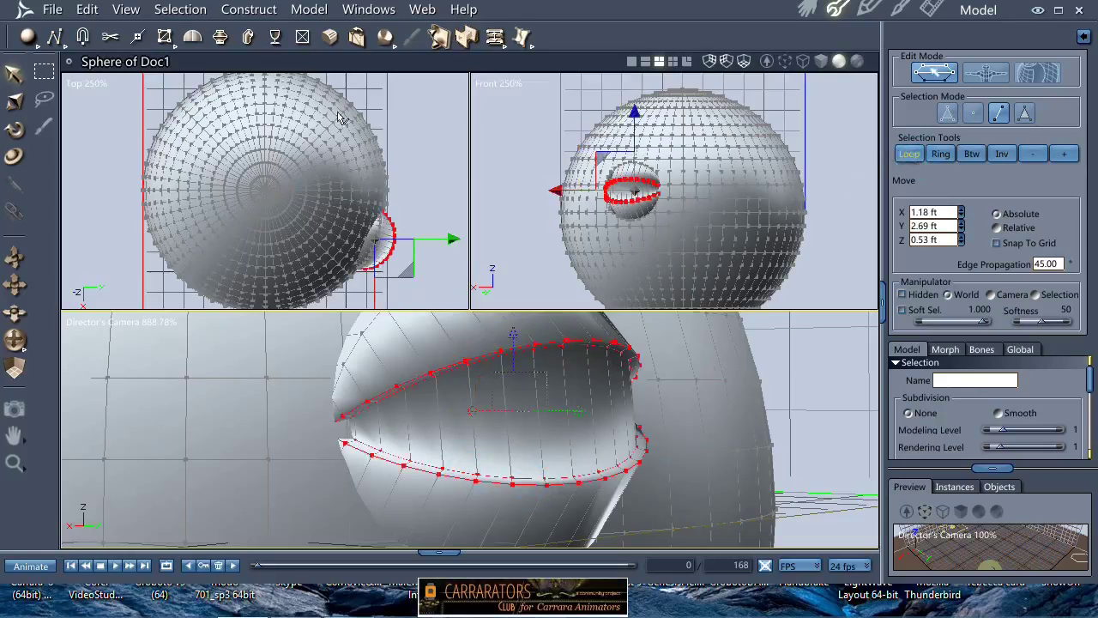
click(309, 10)
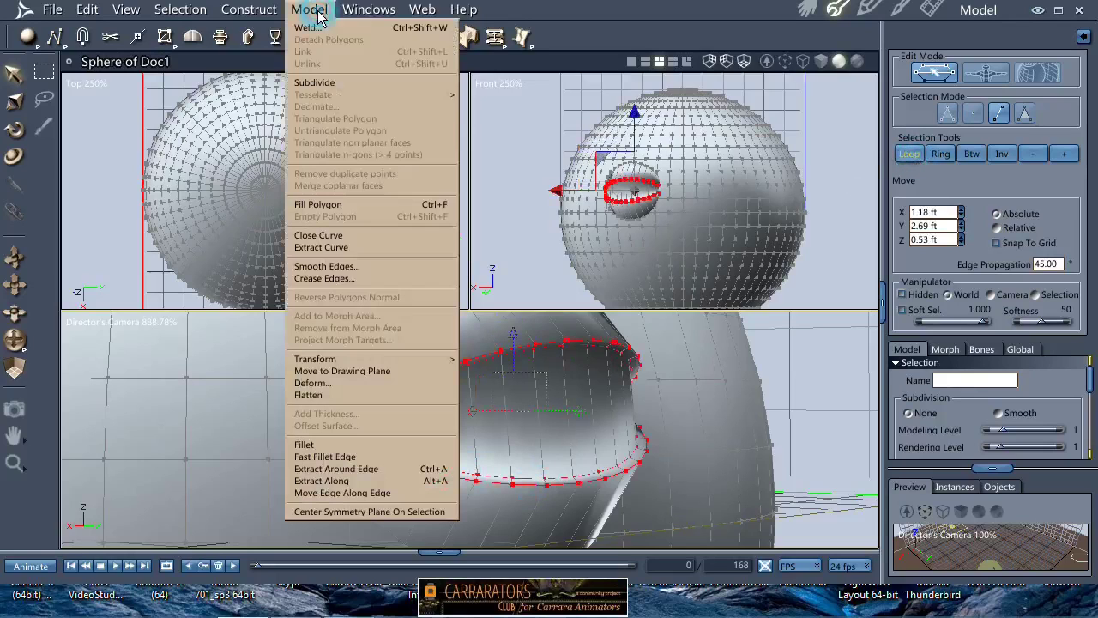
click(321, 287)
click(574, 362)
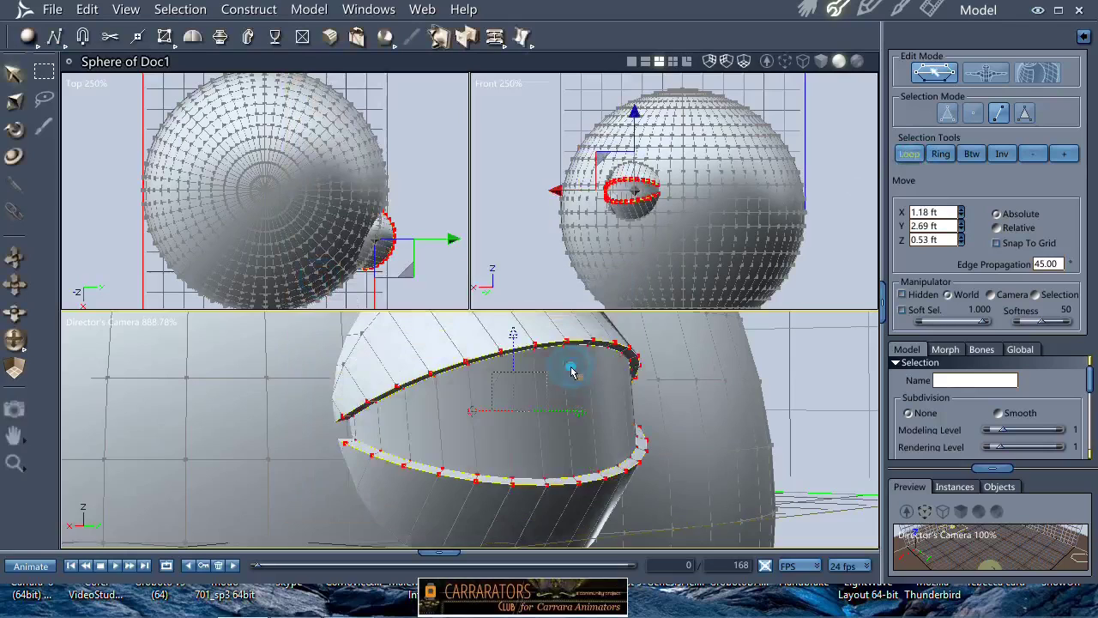
- Clear the eyelid edge selection and insert a new sphere primitive with 8 sides
right_click(810, 387)
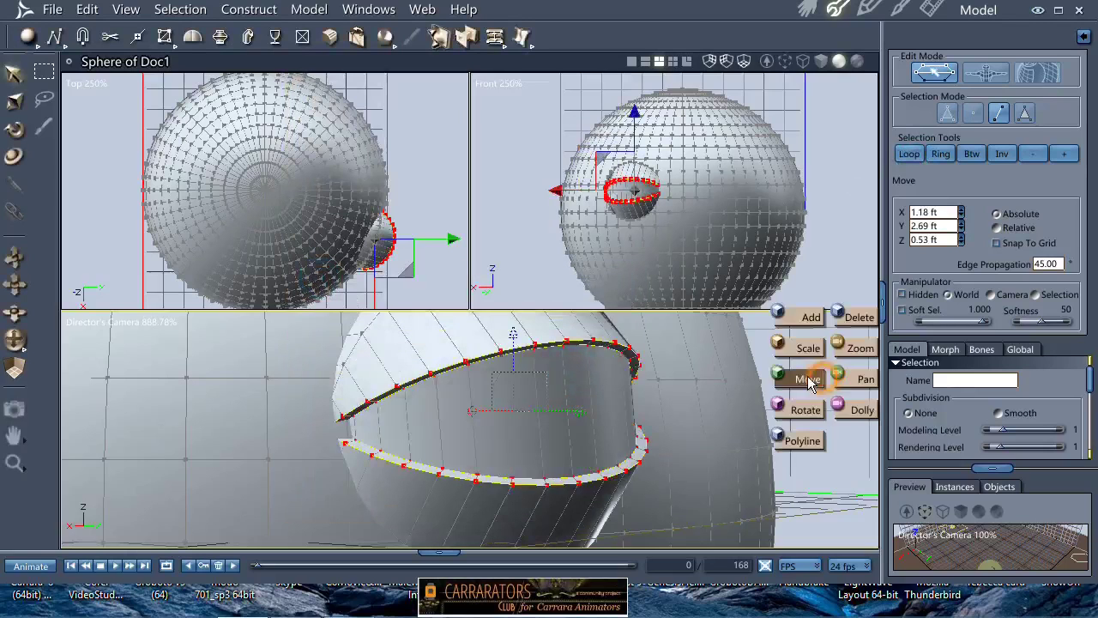
click(739, 360)
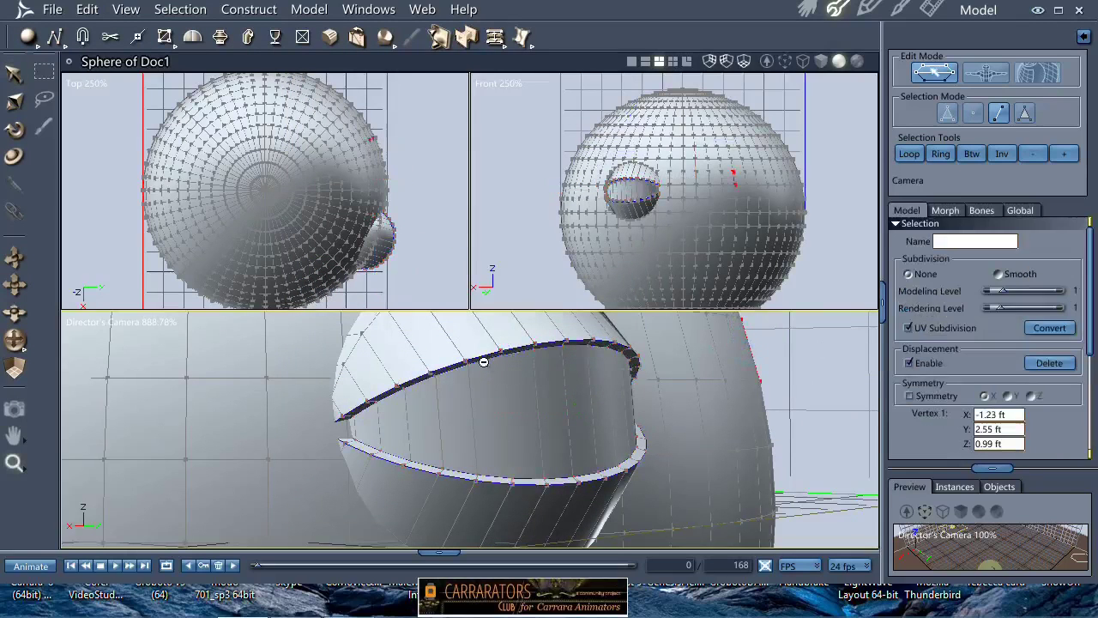
ctrl+alt+click(483, 361)
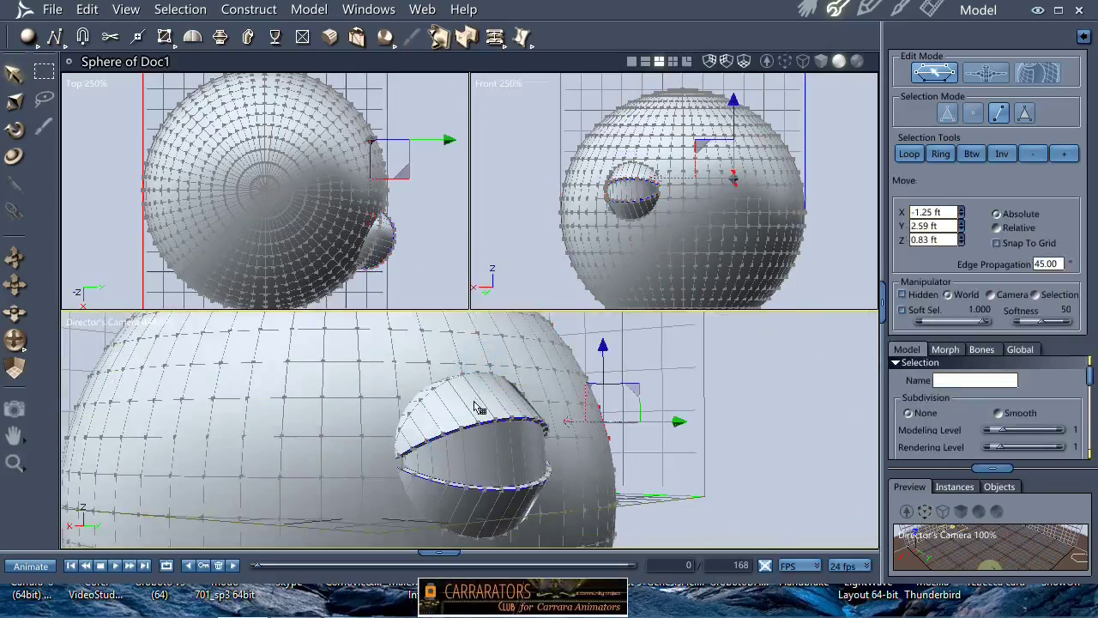
click(478, 407)
right_click(605, 363)
click(257, 10)
mouse_move(255, 29)
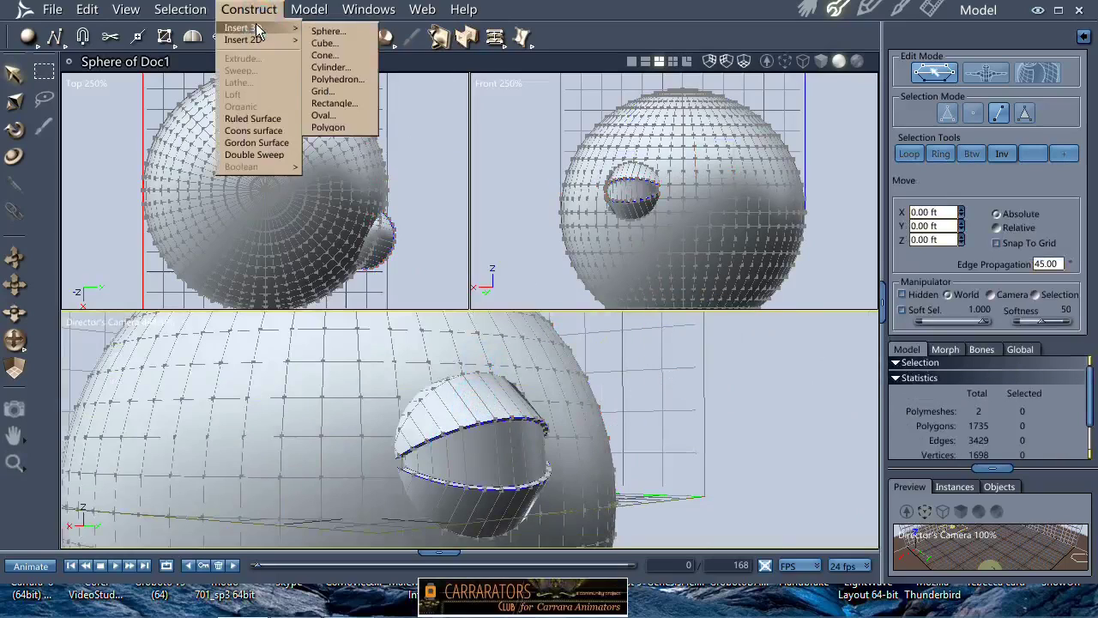
click(328, 32)
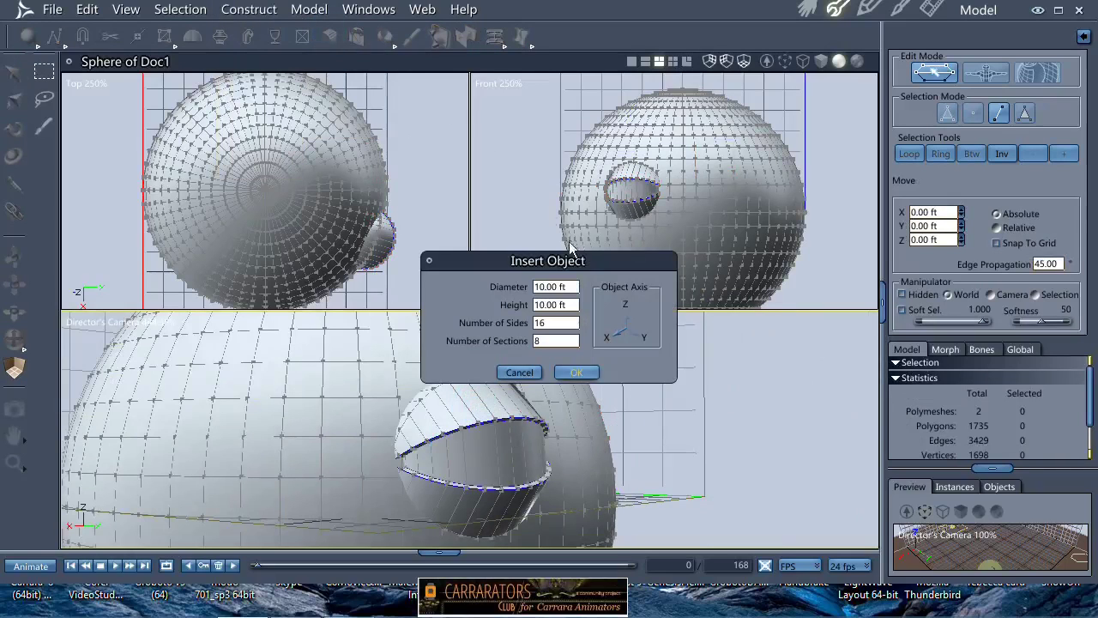
double_click(555, 322)
text(8)
key(Return)
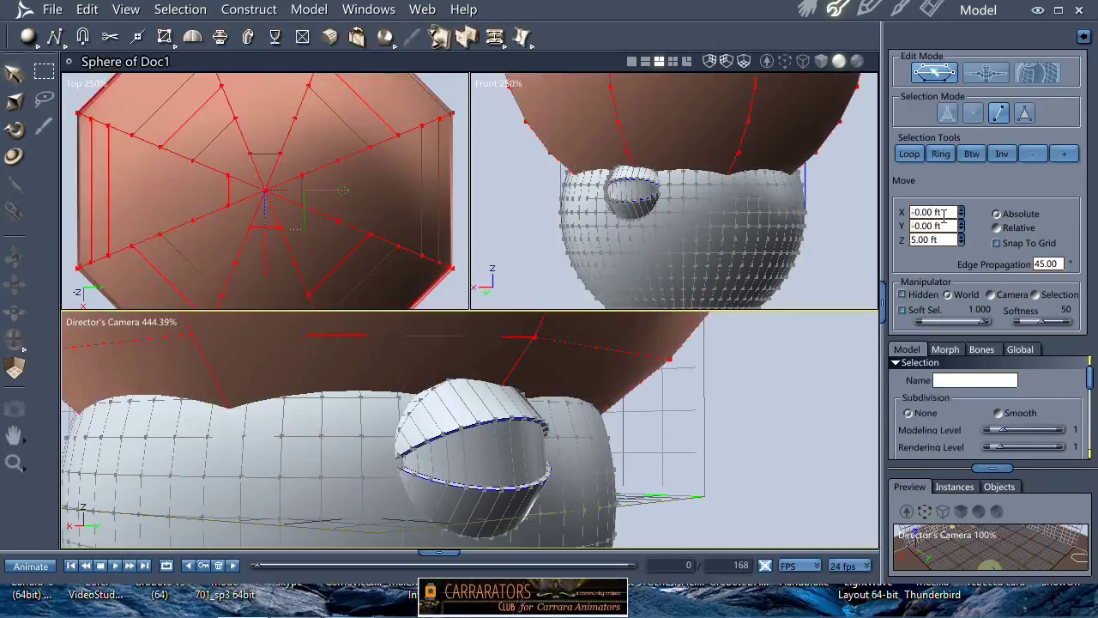
- Scale the new sphere uniformly to 10 percent
key(s)
double_click(1045, 206)
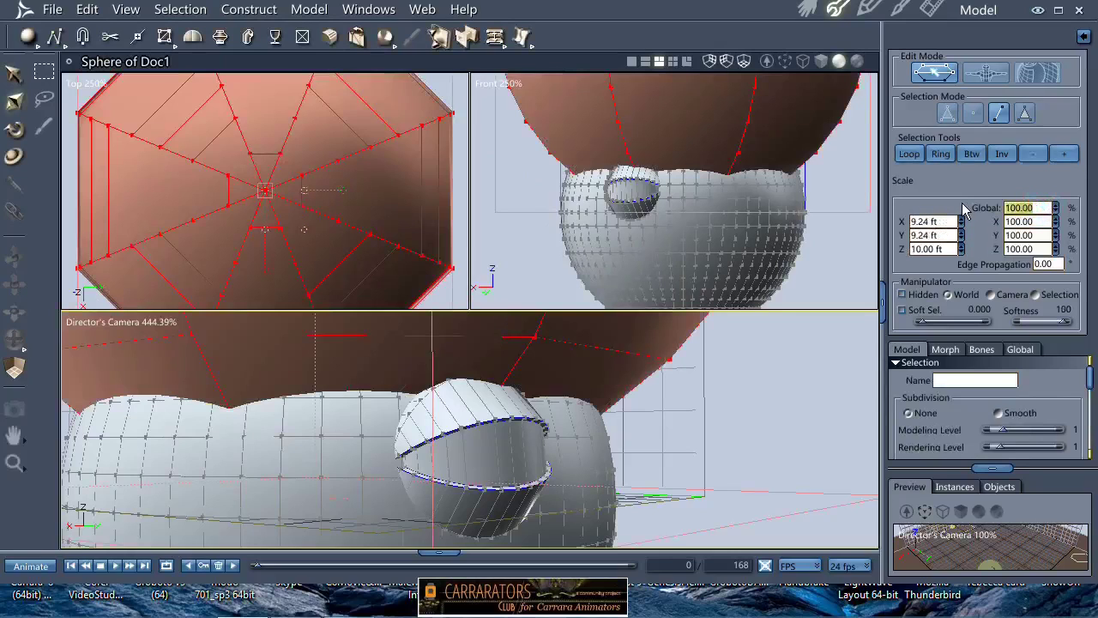
text(10)
key(Return)
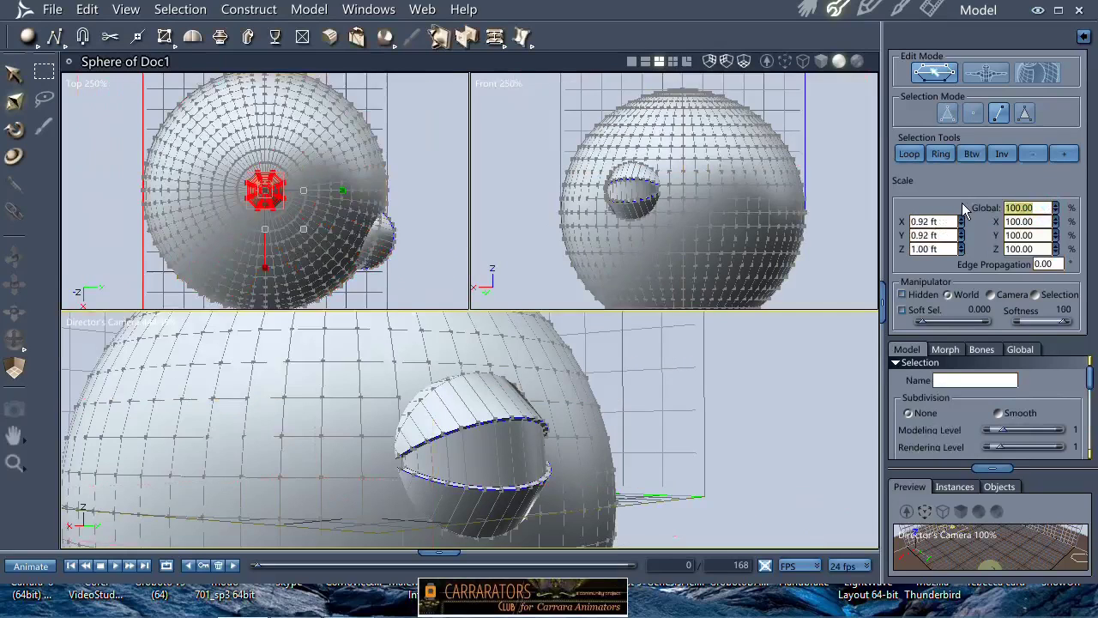
- Move the new sphere in front of the eye, to about X 1.48, Y 3.54, Z 0.57 ft
key(m)
drag(310, 225, 455, 285)
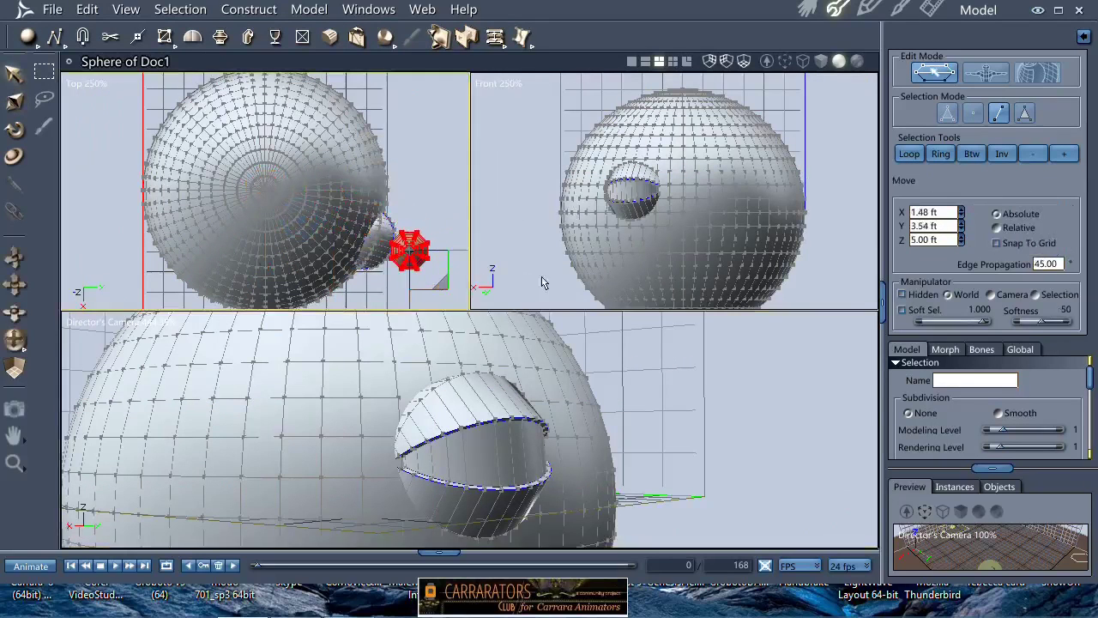
scroll(699, 164, down, 2)
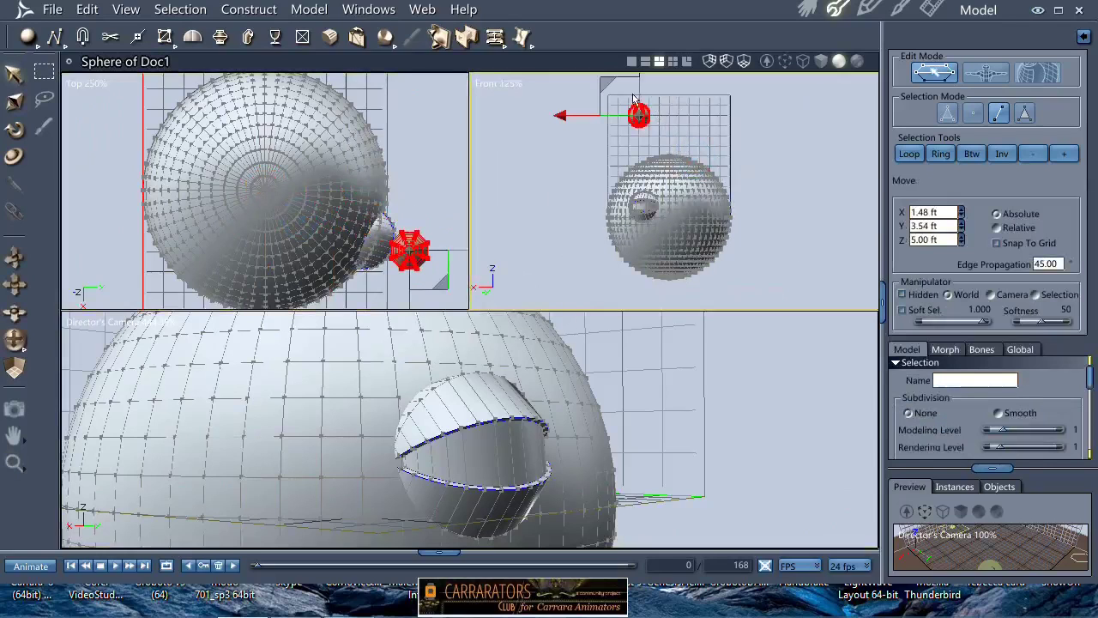
drag(605, 79, 603, 169)
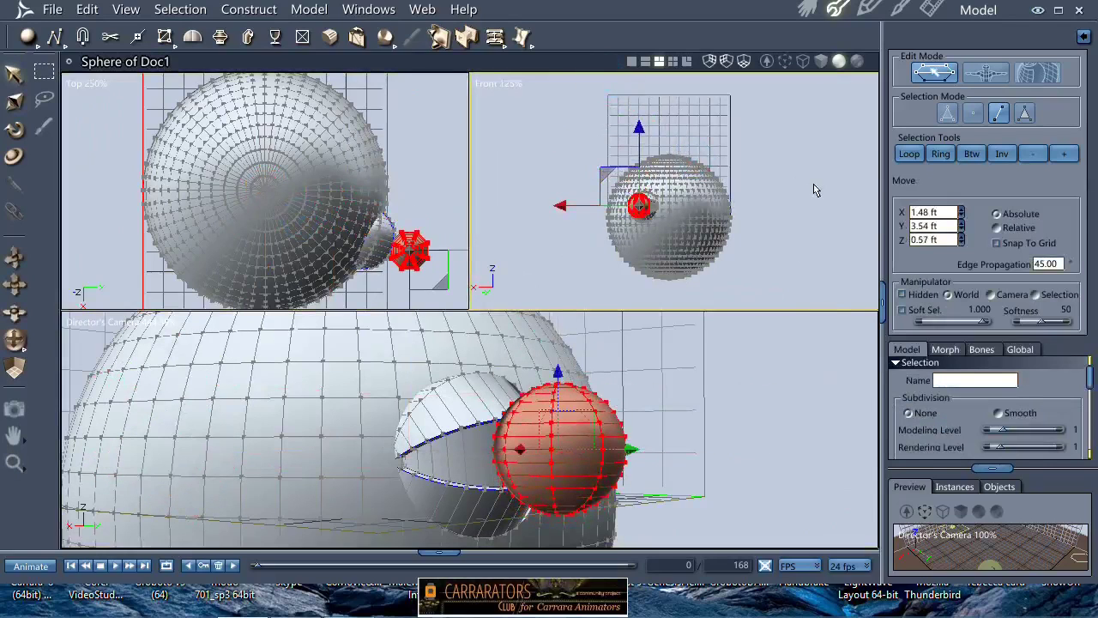
- Scale the sphere in front of the eye uniformly to 50 percent
key(r)
drag(1033, 207, 991, 214)
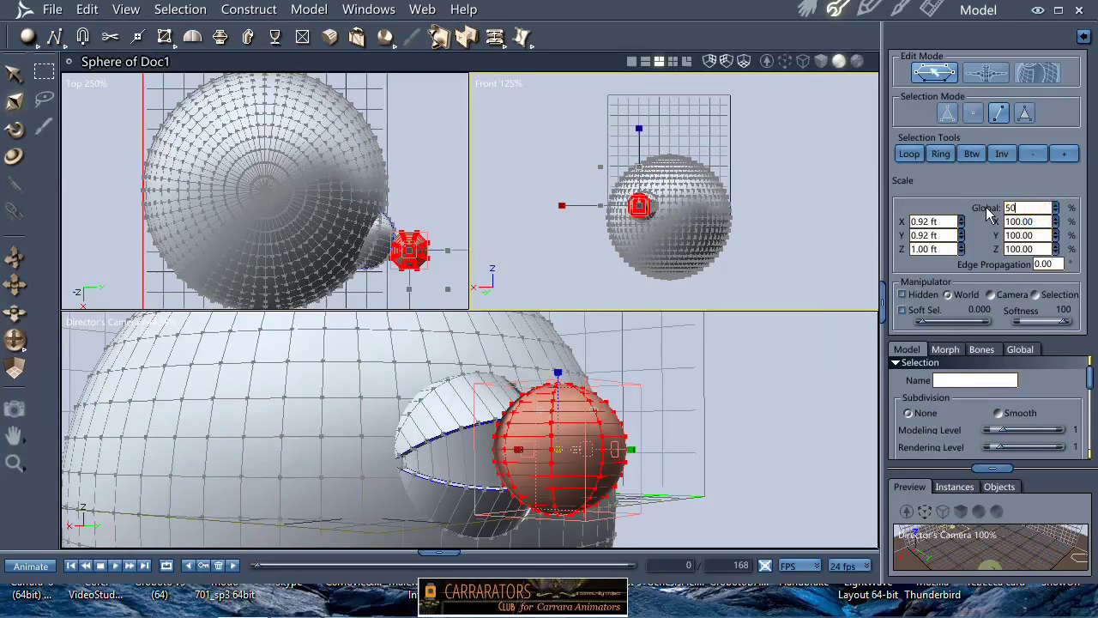
key(Return)
- Move the sphere into the eye opening between the eyelids, to about X 1.36, Y 3.08, Z 0.51 ft
right_click(336, 281)
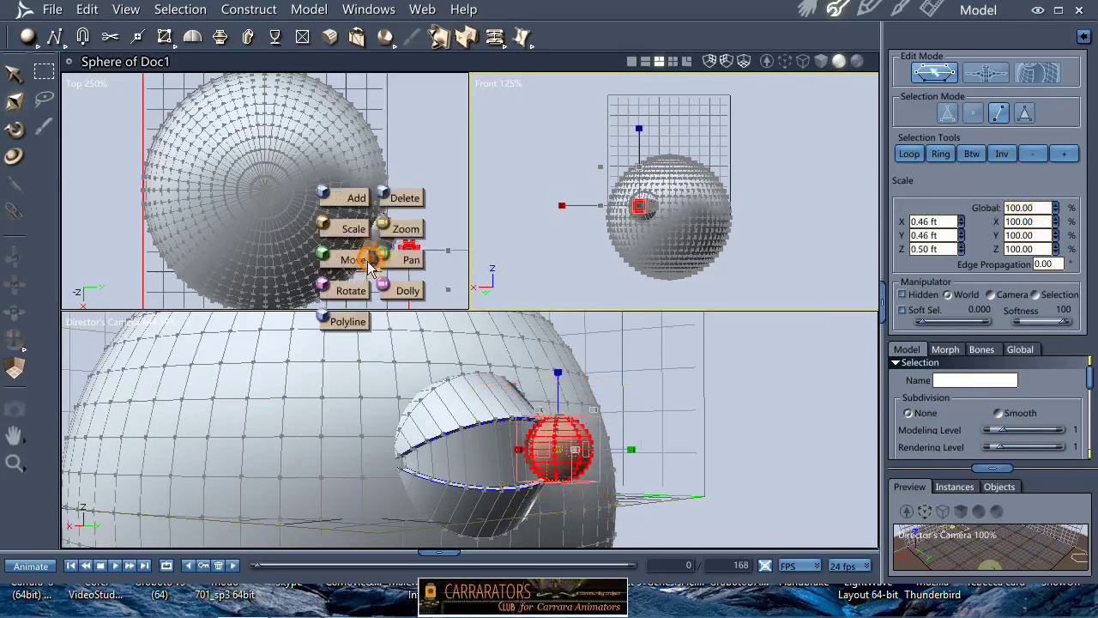
click(384, 283)
drag(438, 283, 420, 289)
drag(501, 371, 500, 380)
key(ctrl+space)
ctrl+drag(667, 176, 604, 239)
drag(651, 152, 666, 149)
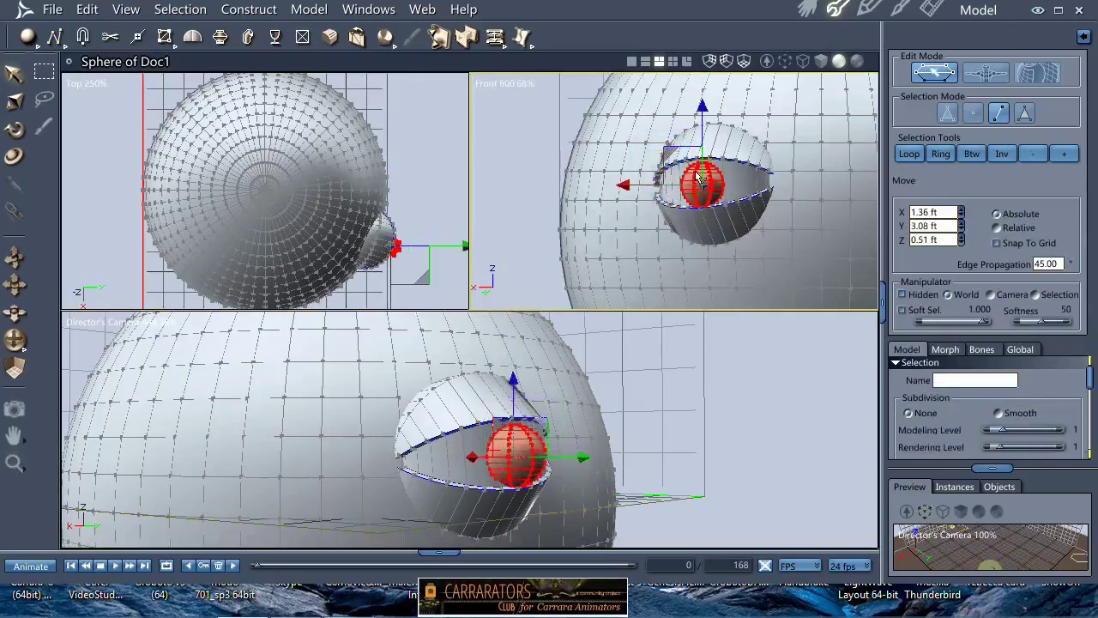
- Enlarge the iris sphere slightly and sink it deeper into the eye, to about X 1.32, Y 2.89, Z 0.51 ft
key(s)
drag(514, 456, 582, 416)
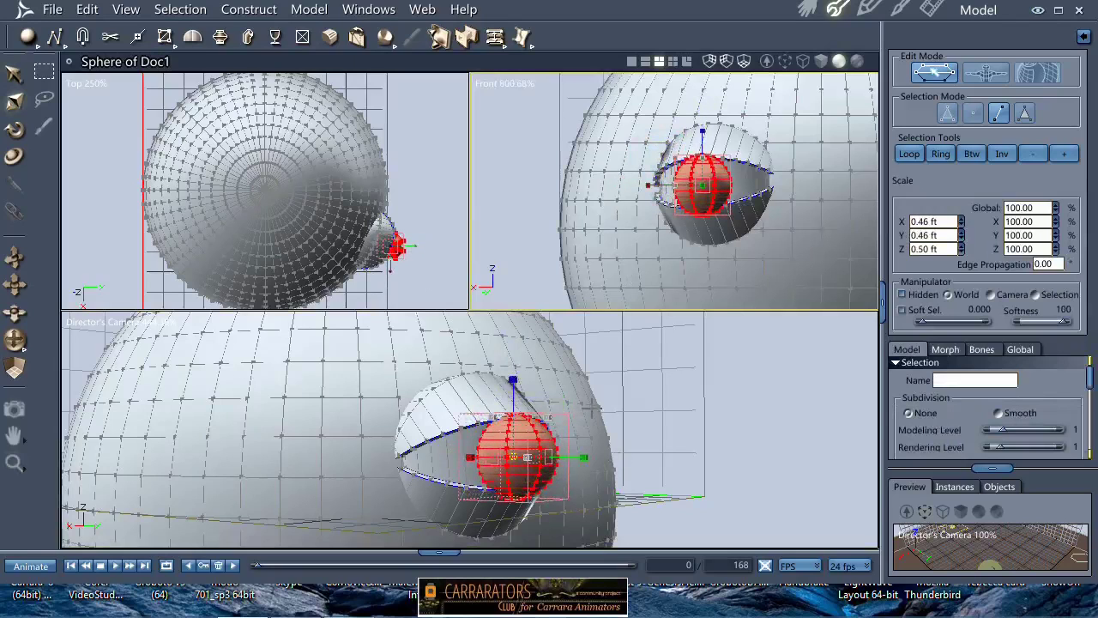
key(m)
drag(430, 277, 426, 274)
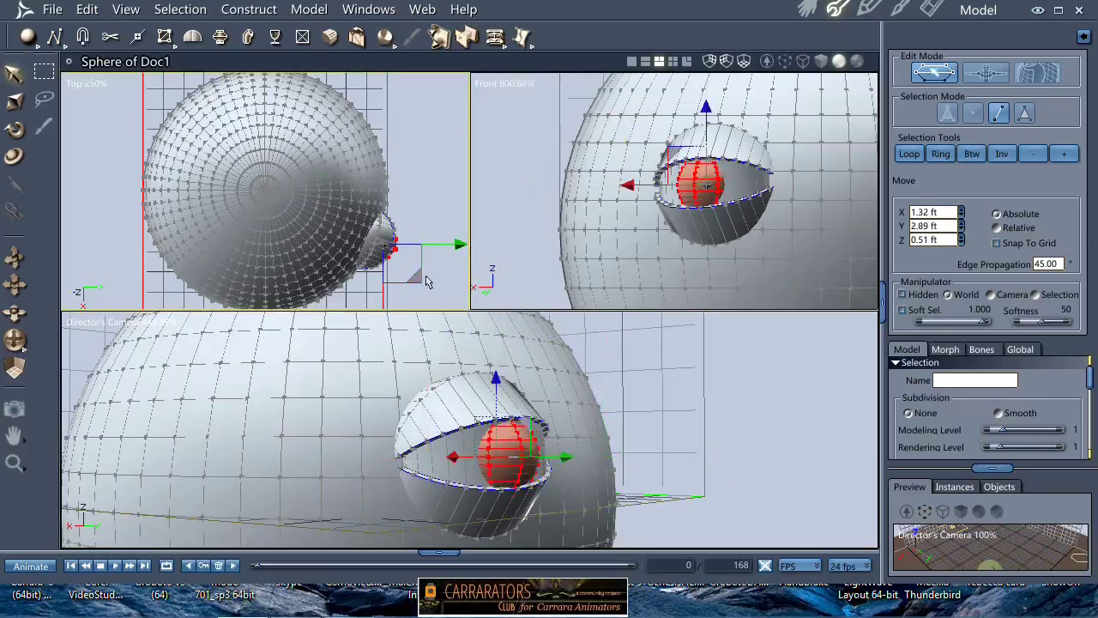
- Assign the selected sphere in the eye opening to a new shading domain named Iris
scroll(935, 420, down, 4)
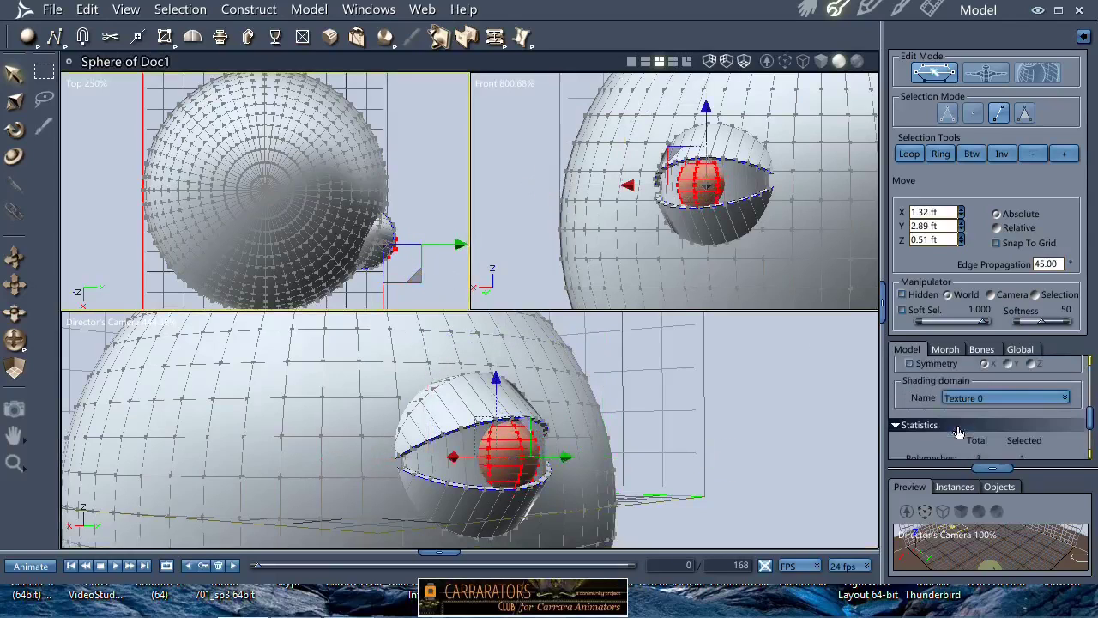
click(977, 397)
click(1004, 455)
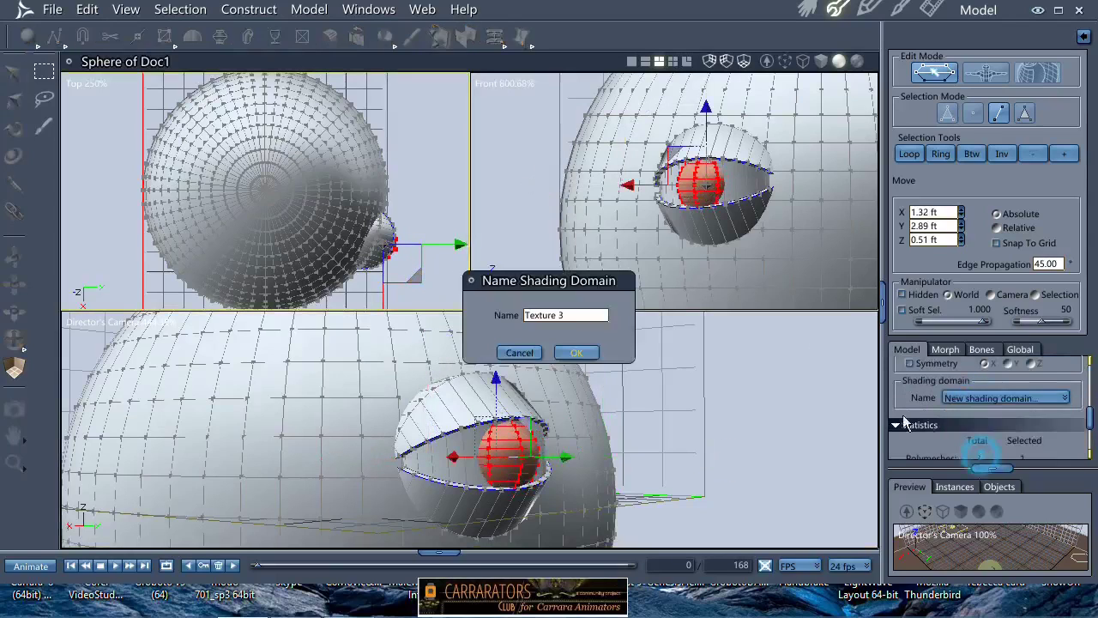
drag(529, 315, 442, 319)
key(BackSpace)
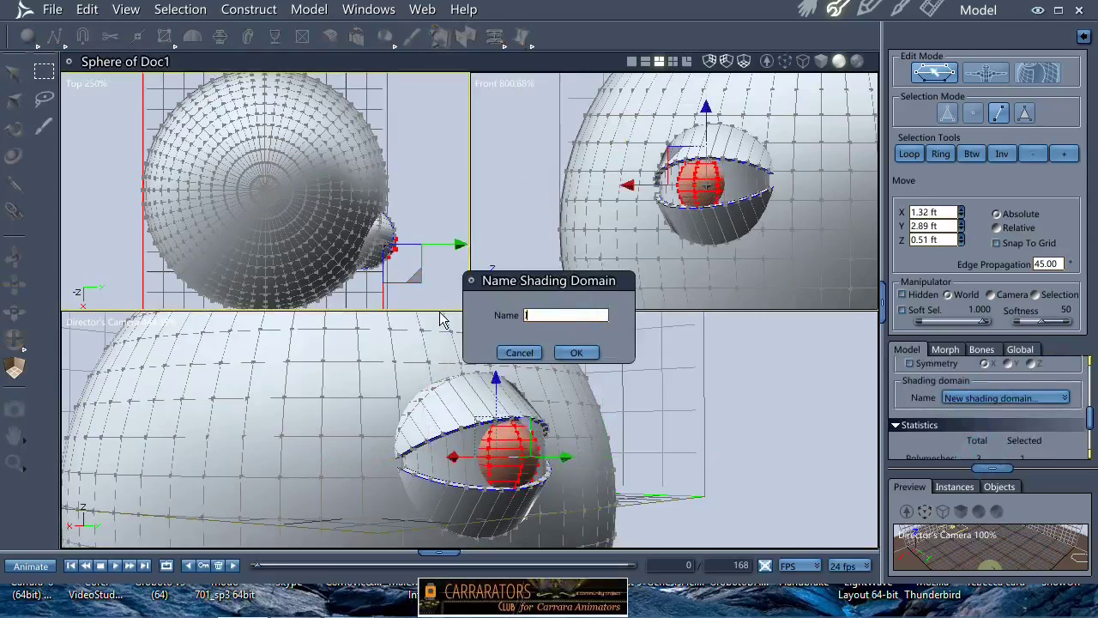
key(Return)
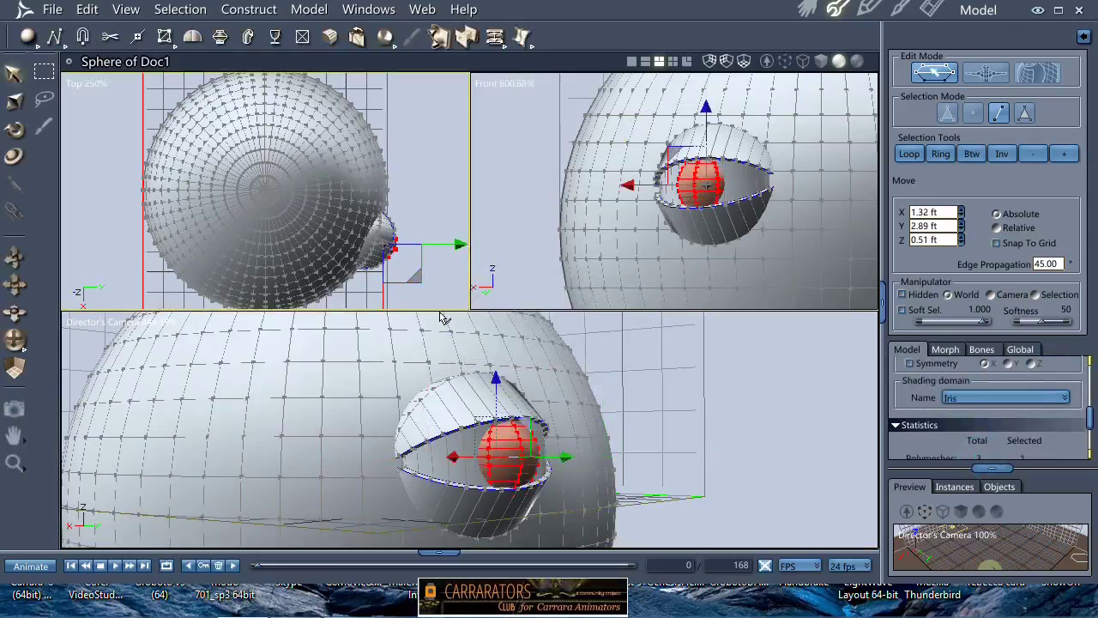
- Select the whole eye together with its iris sphere and create a mirrored duplicate on the other side of the head
right_click(639, 398)
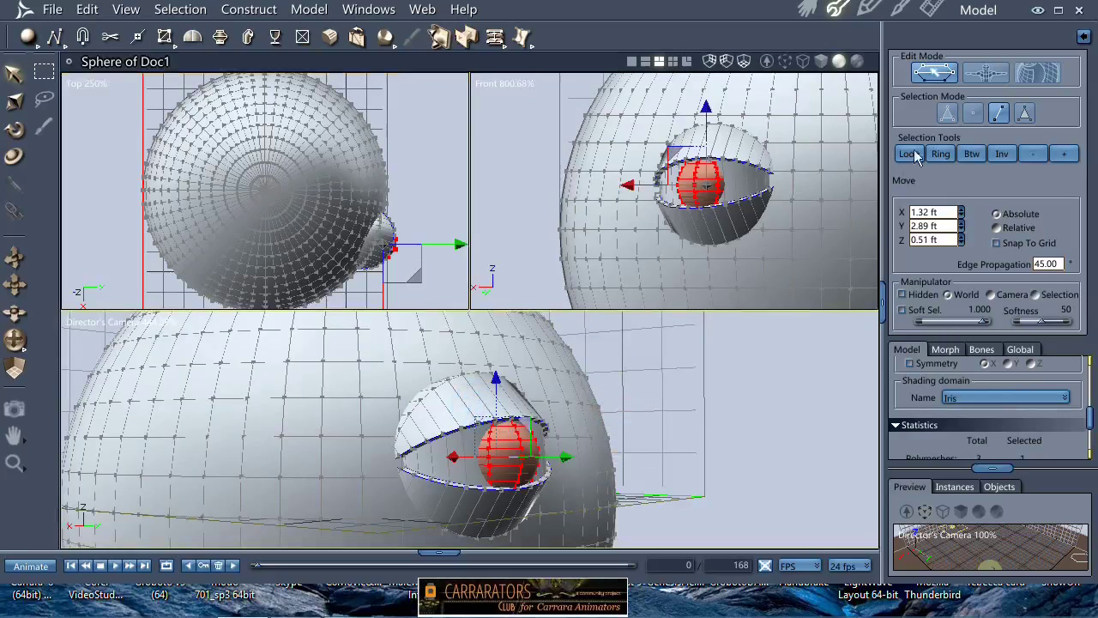
click(948, 115)
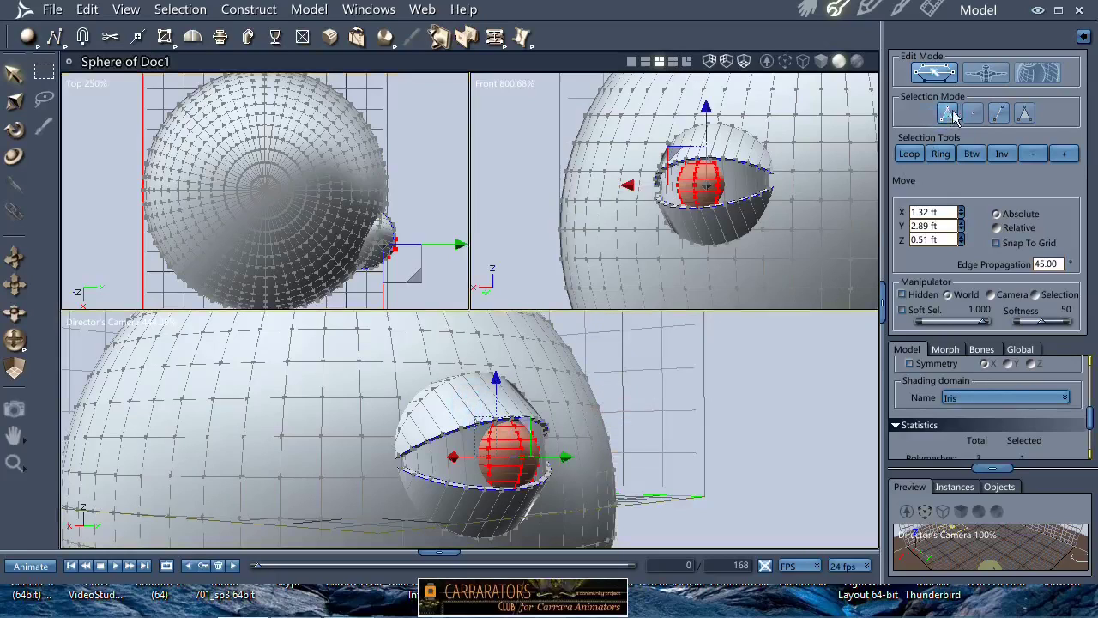
shift+double_click(462, 403)
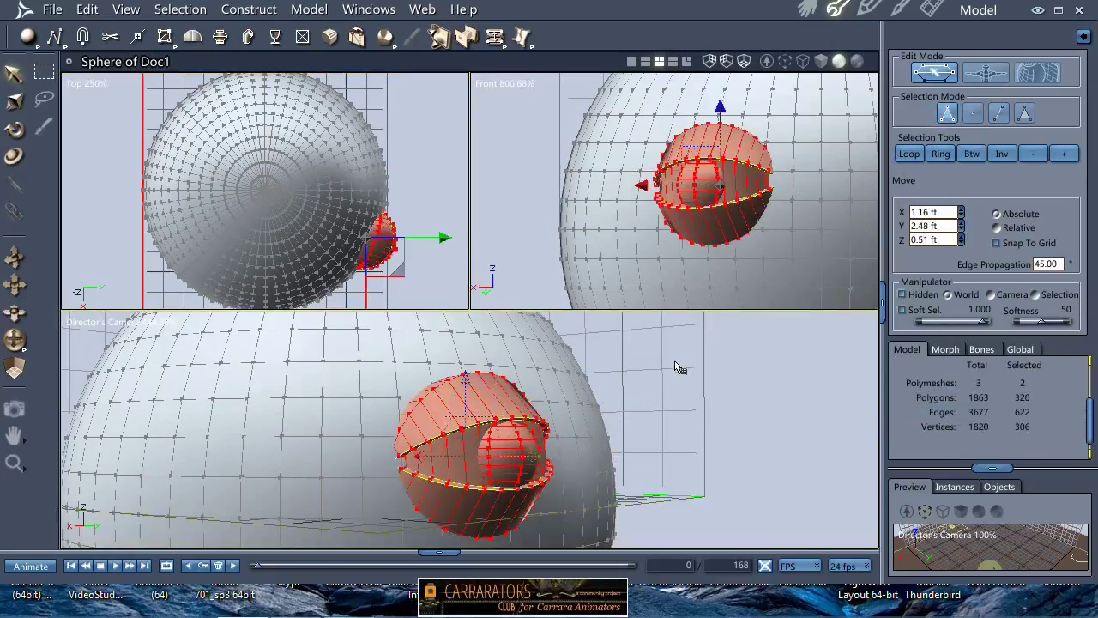
click(571, 358)
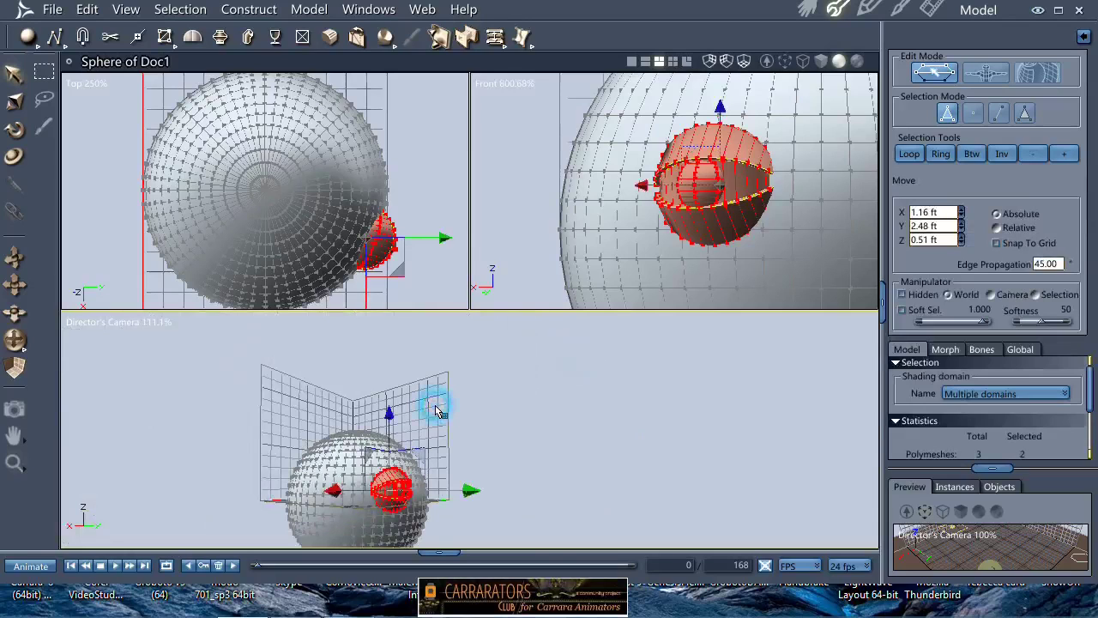
middle_drag(436, 405, 380, 440)
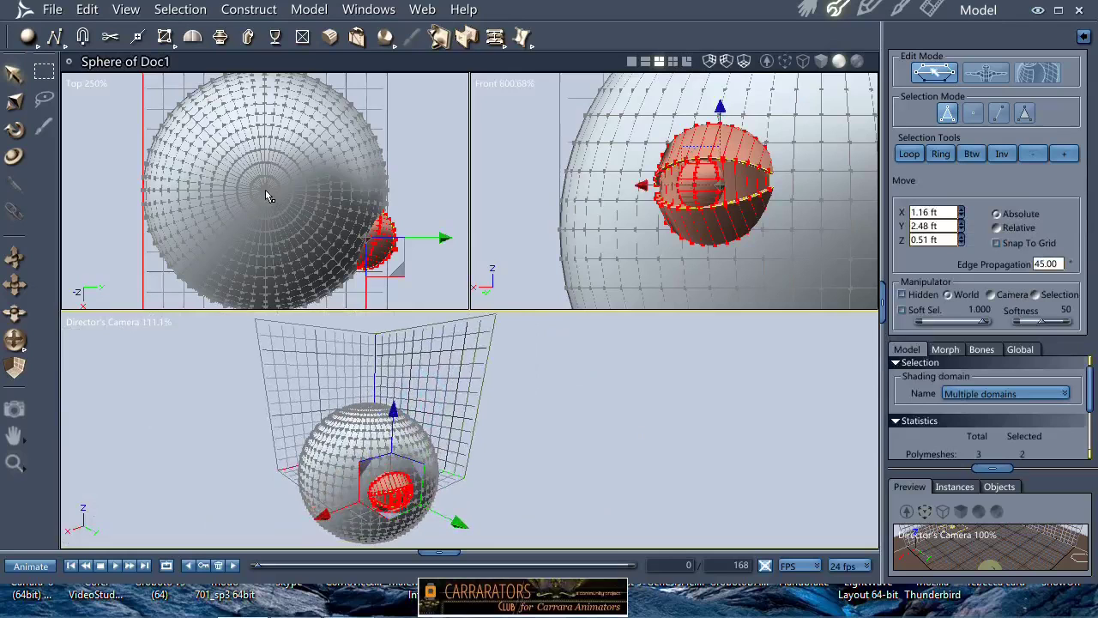
middle_drag(265, 195, 269, 183)
mouse_move(444, 368)
middle_down()
mouse_move(539, 348)
mouse_move(335, 356)
mouse_move(346, 351)
middle_up()
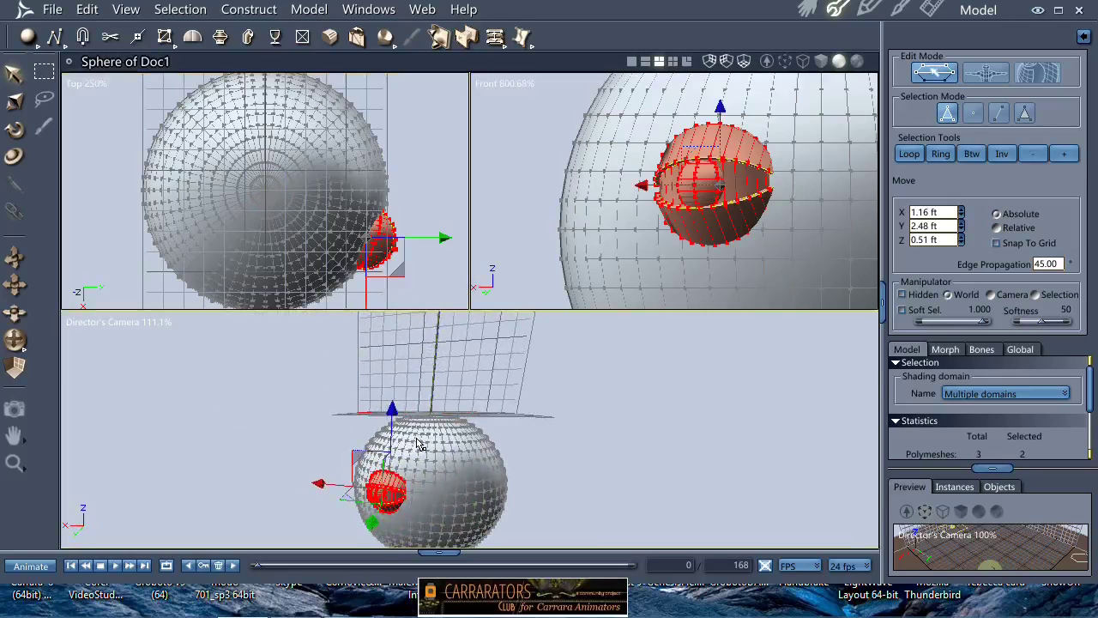
key(ctrl+shift+d)
click(575, 375)
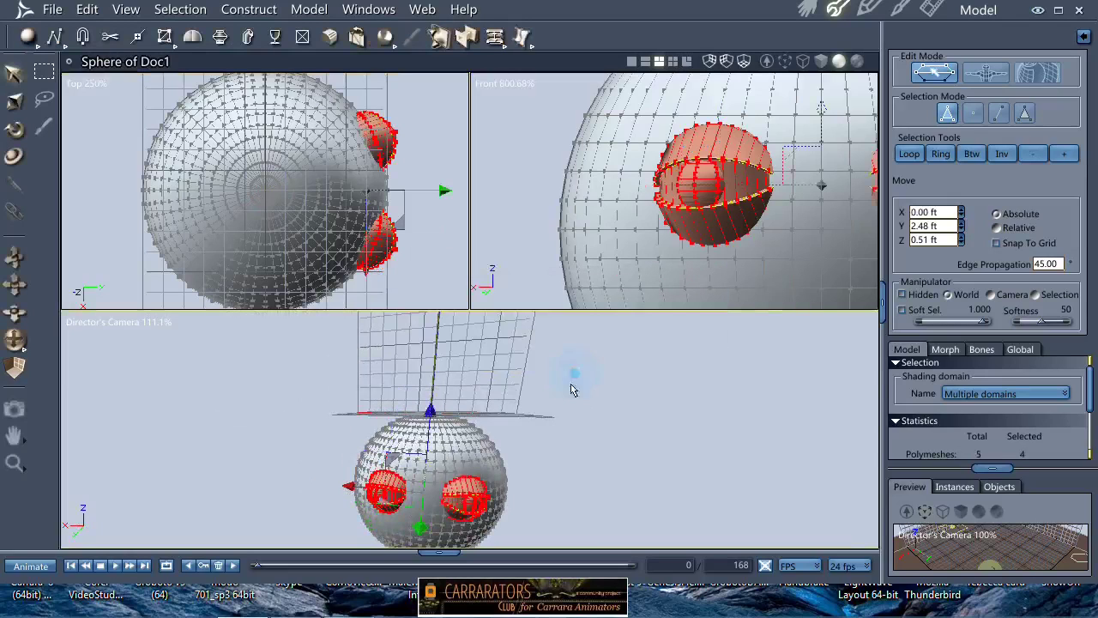
- Clear the selection and select a block of head polygons, two wide and three high, centered between the eyes for the nose
middle_drag(508, 452, 554, 394)
middle_drag(487, 463, 483, 403)
mouse_move(439, 443)
middle_down()
mouse_move(454, 434)
mouse_move(441, 446)
middle_up()
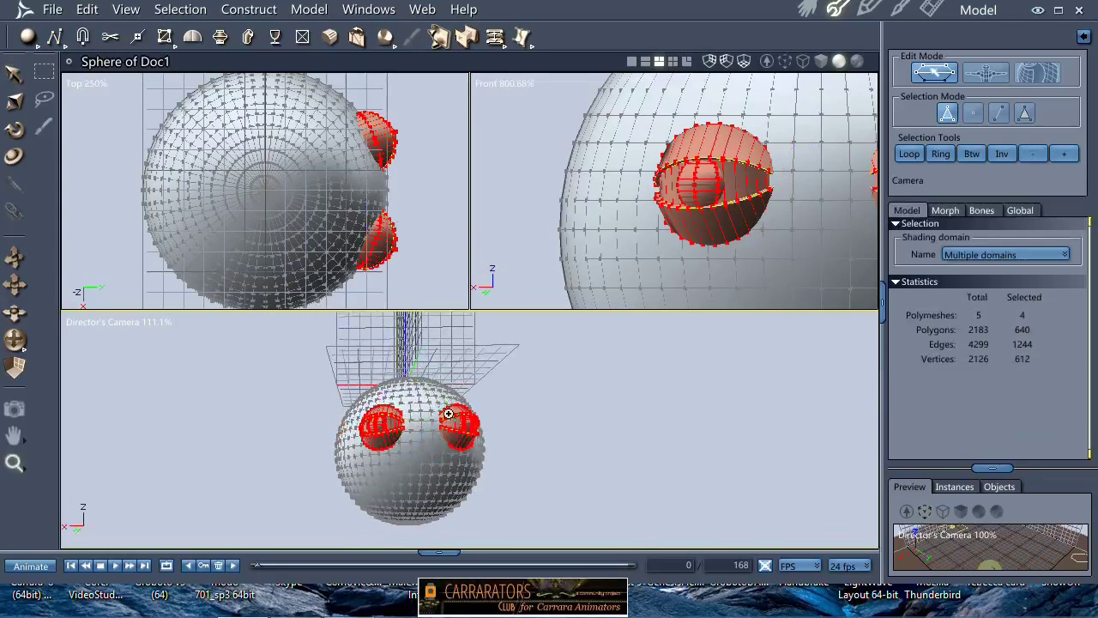
scroll(439, 443, up, 5)
click(723, 455)
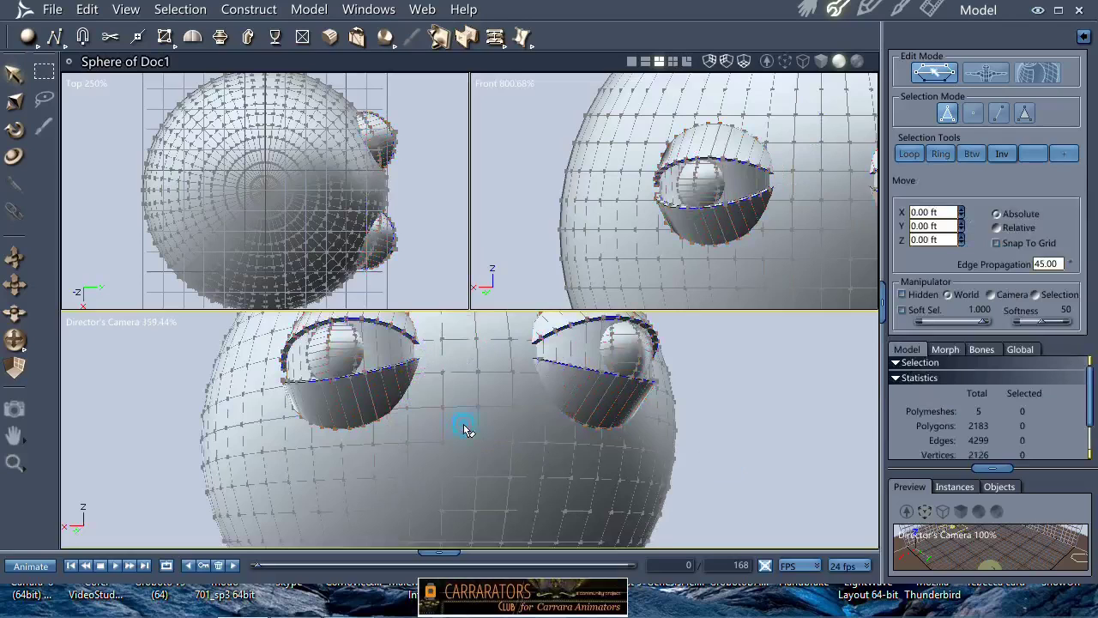
click(463, 424)
shift+click(467, 462)
shift+click(490, 460)
shift+click(497, 423)
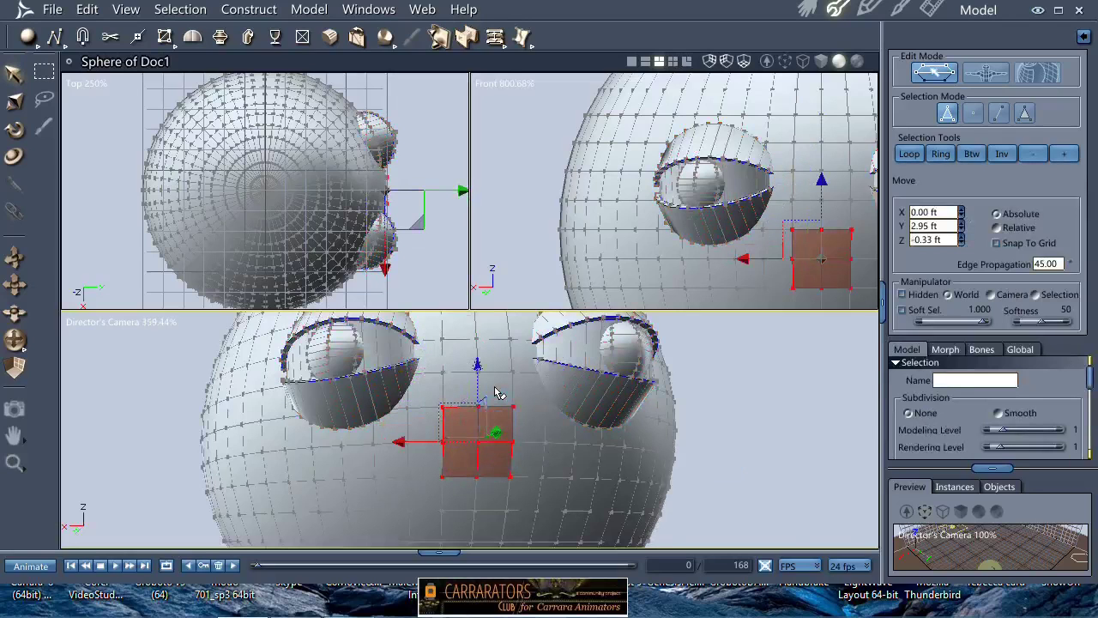
drag(497, 393, 465, 388)
middle_drag(478, 449, 482, 447)
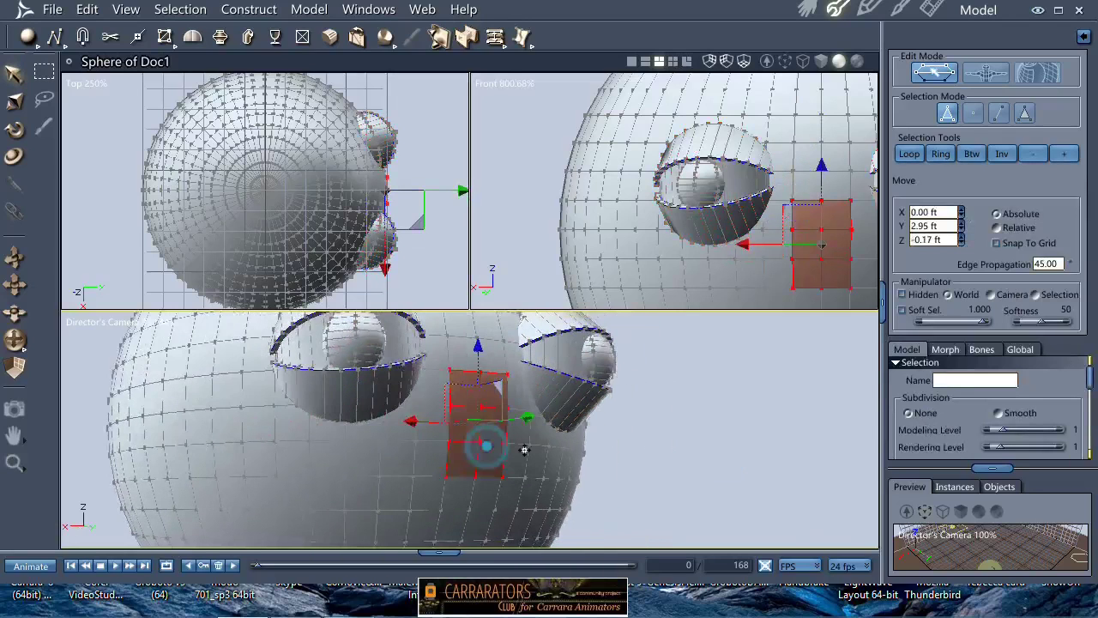
- Extrude the selected nose polygons outward as one linked block and lower the extruded face, to about Y 3.47, Z -0.36 ft
key(e)
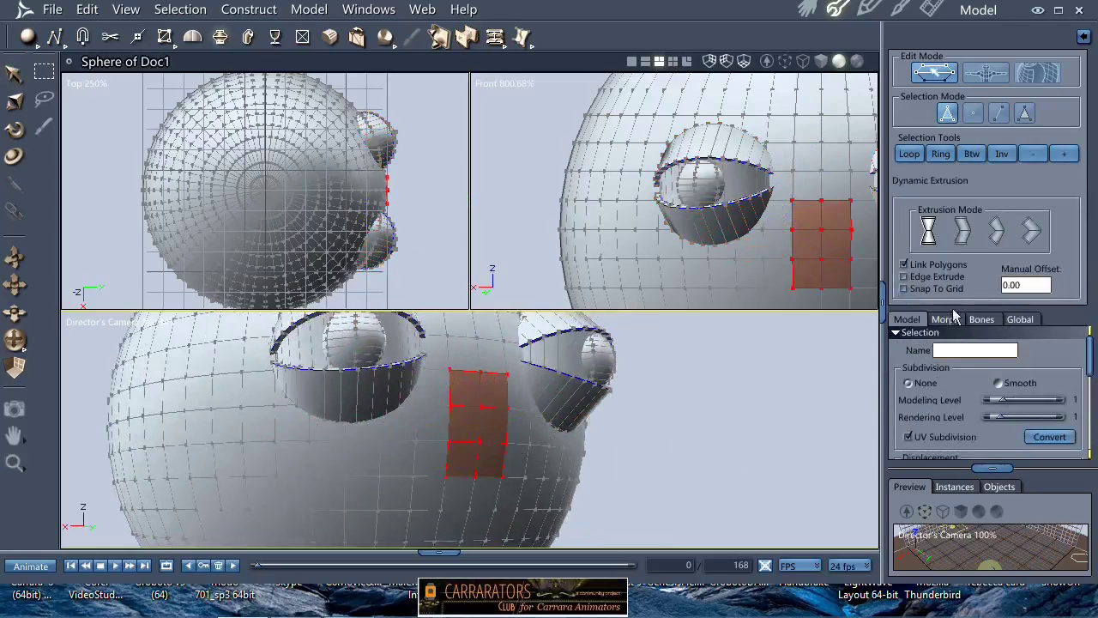
drag(481, 466, 509, 461)
drag(513, 374, 477, 401)
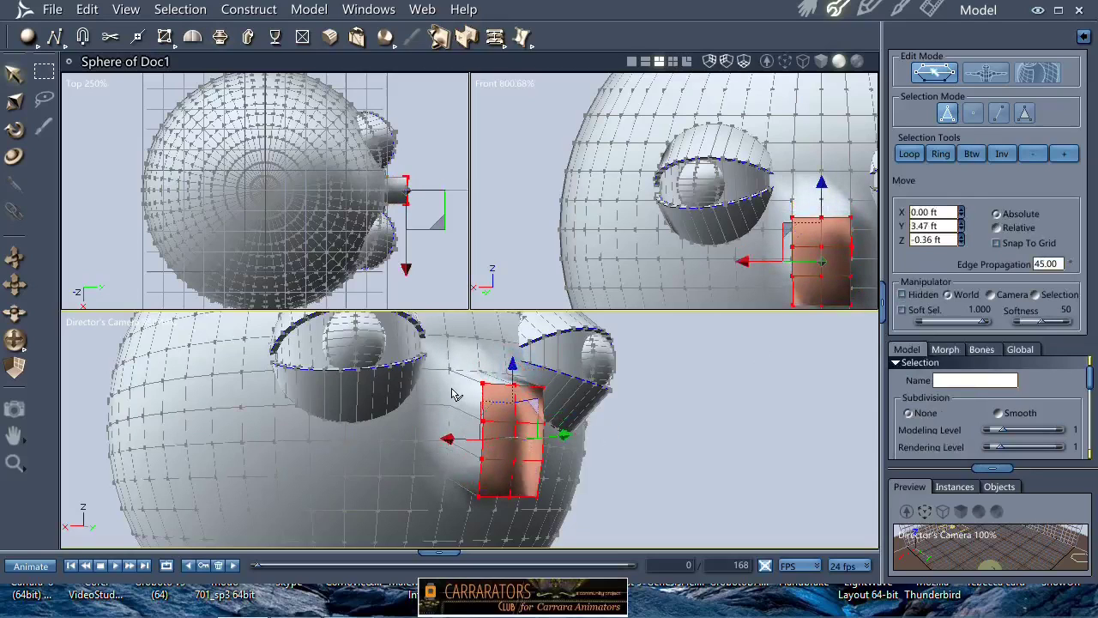
- Select the head edges running along both sides of the nose's base
click(452, 387)
click(908, 154)
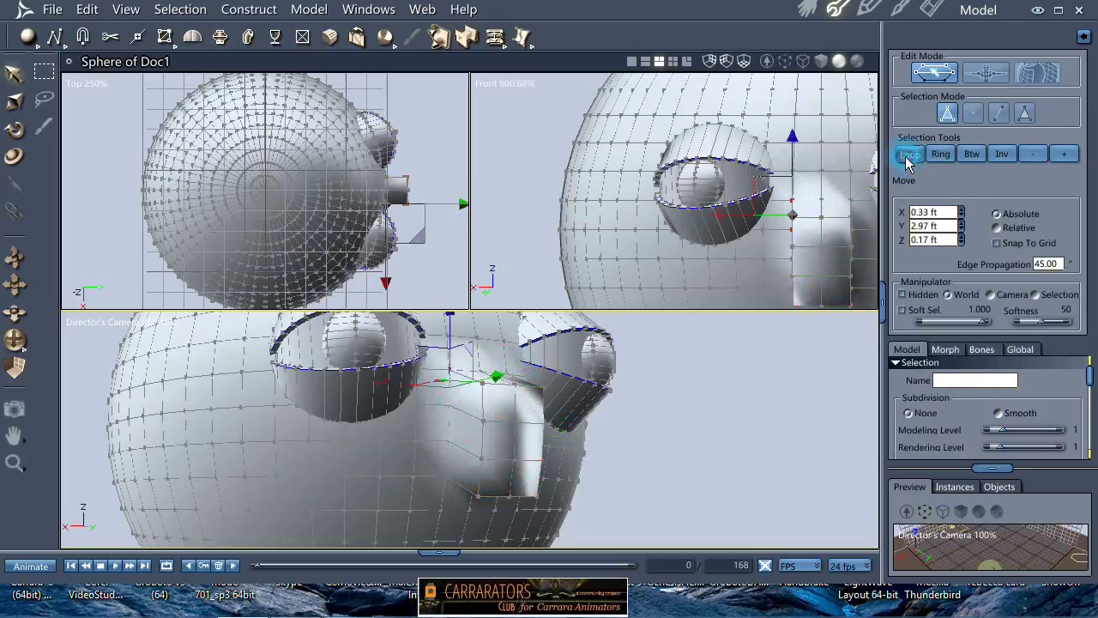
middle_drag(481, 406, 437, 400)
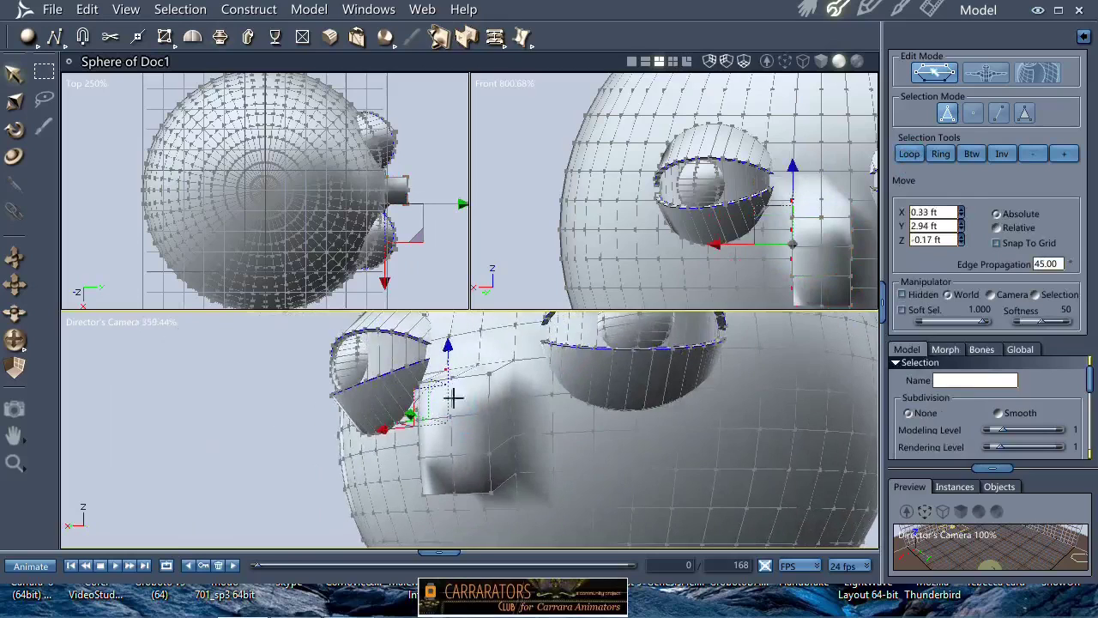
click(515, 415)
click(515, 372)
click(515, 461)
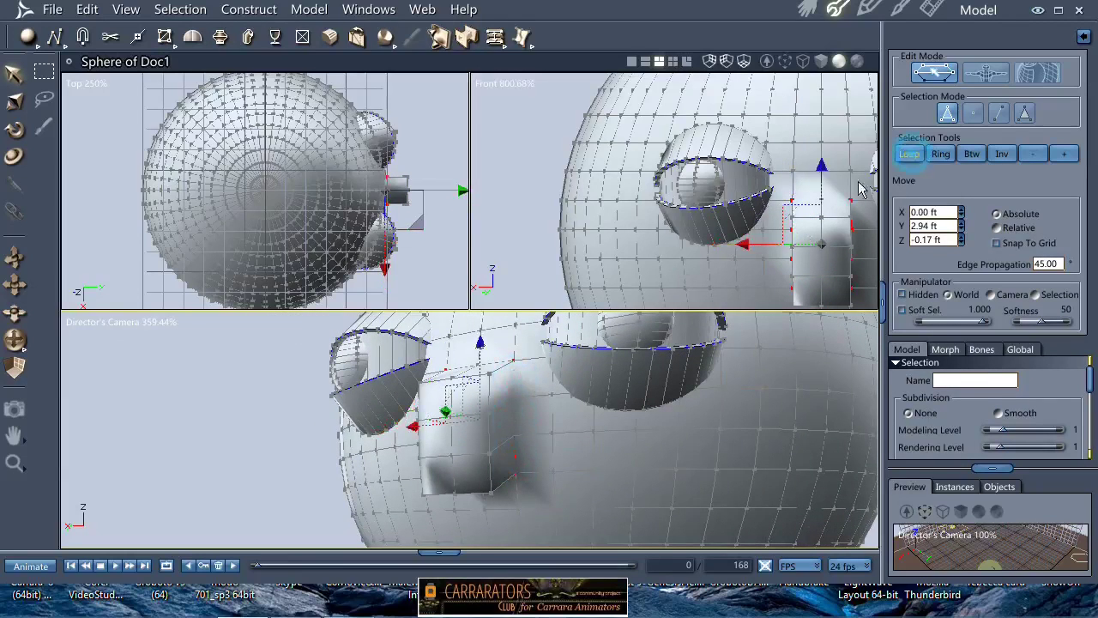
- Try to apply Extract Around to the edges selected along the sides of the nose's base
mouse_move(503, 392)
middle_down()
mouse_move(486, 309)
mouse_move(499, 382)
middle_up()
middle_drag(506, 421, 534, 311)
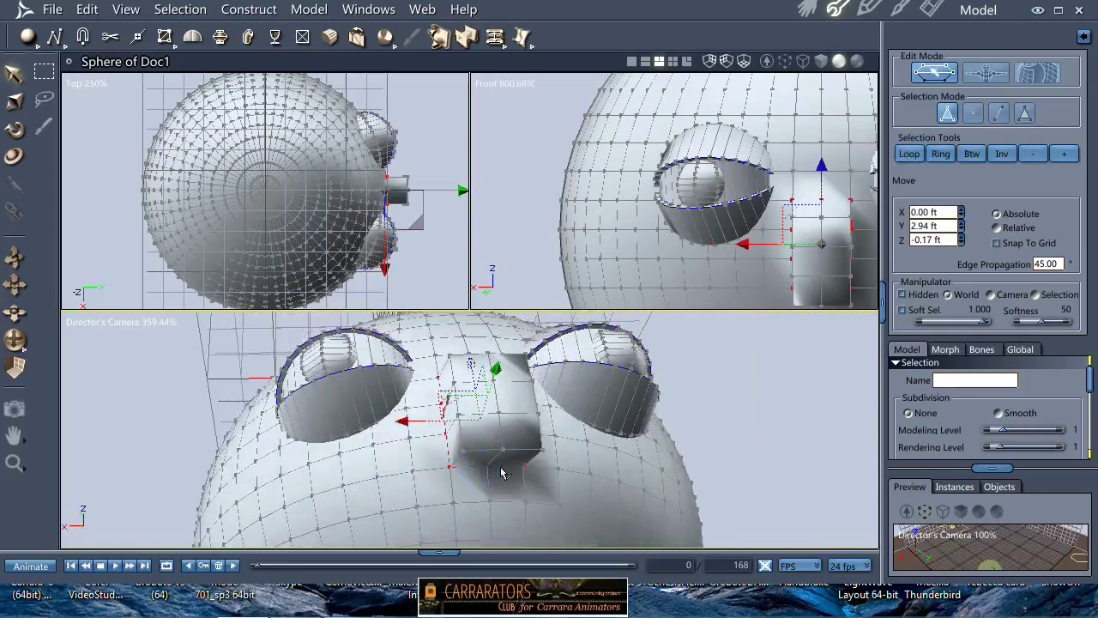
click(502, 43)
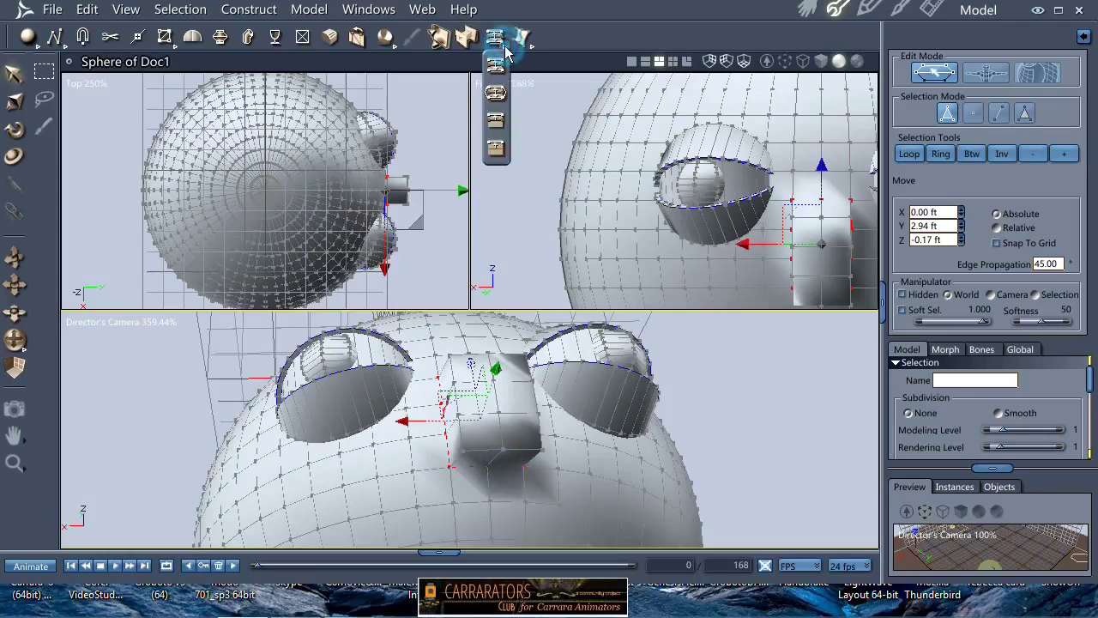
click(496, 94)
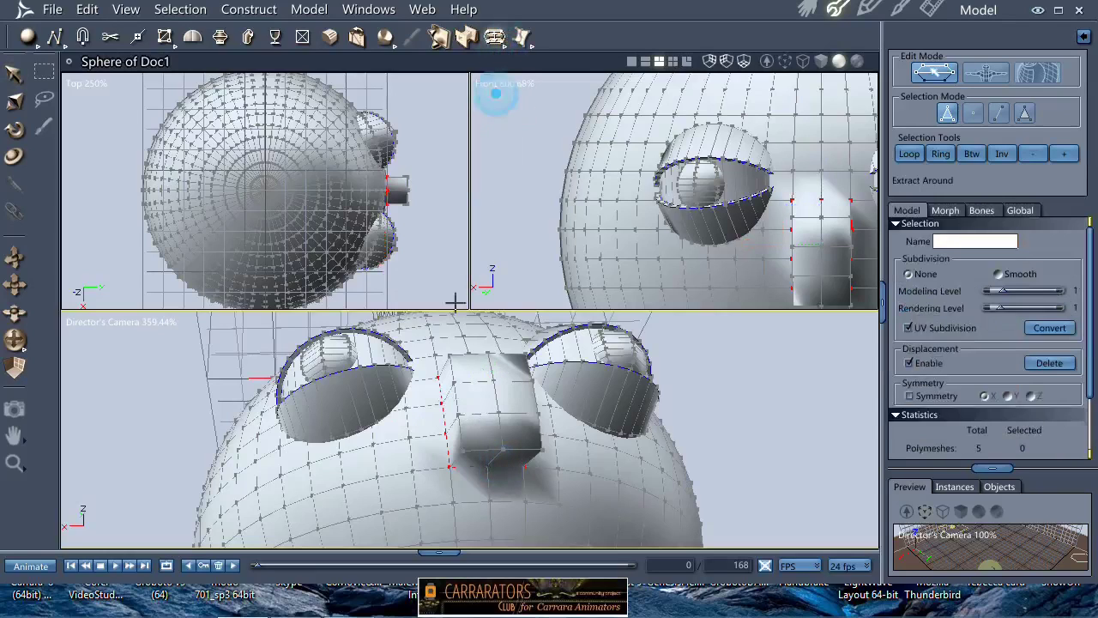
click(447, 432)
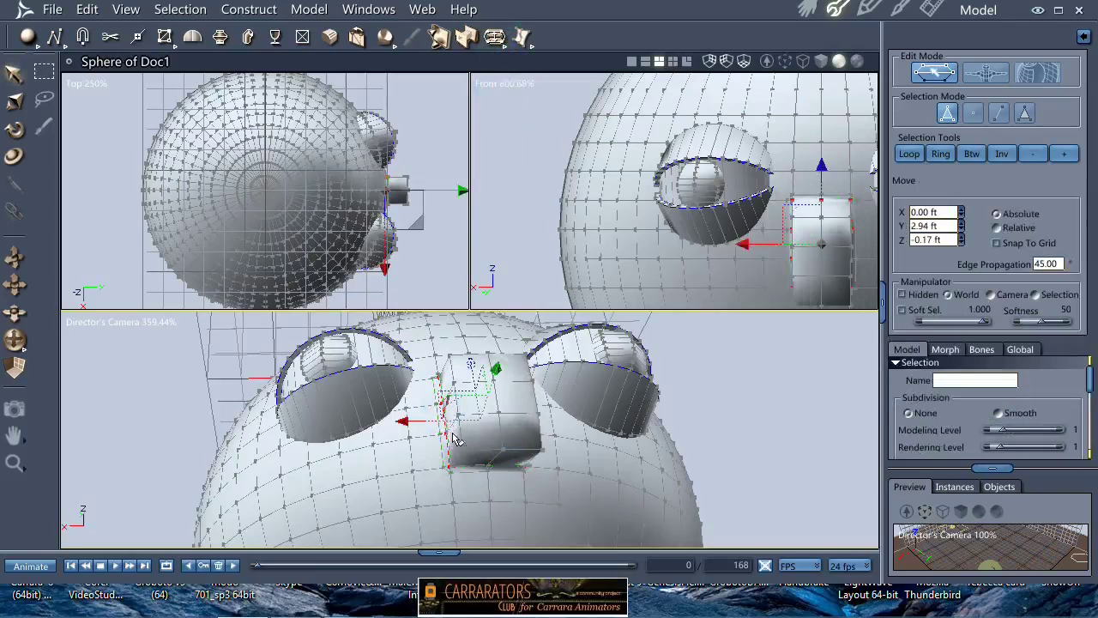
- Add the edges under the nose to the selection and apply Extract Around to the whole outline of its base
click(504, 472)
middle_drag(495, 366, 464, 378)
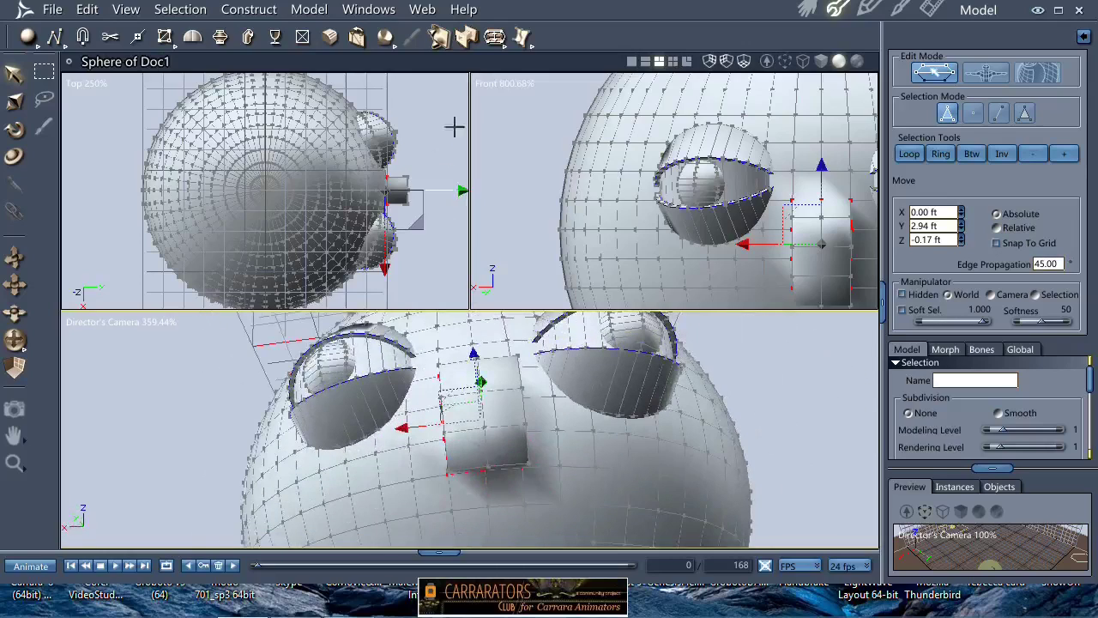
click(494, 37)
click(461, 472)
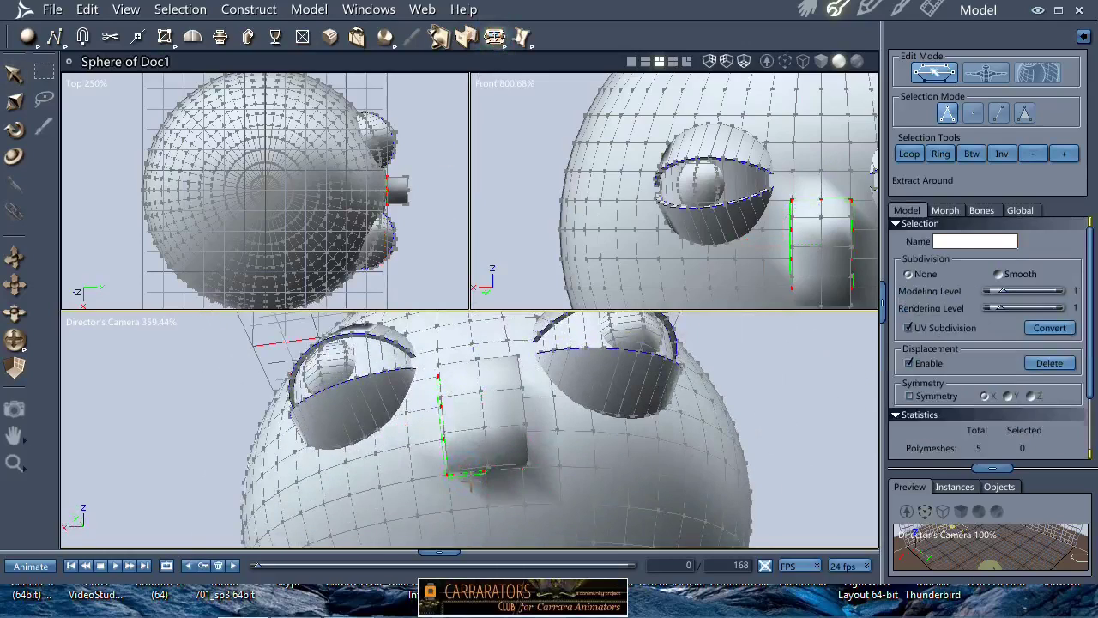
middle_drag(468, 470, 528, 512)
right_click(645, 421)
click(632, 421)
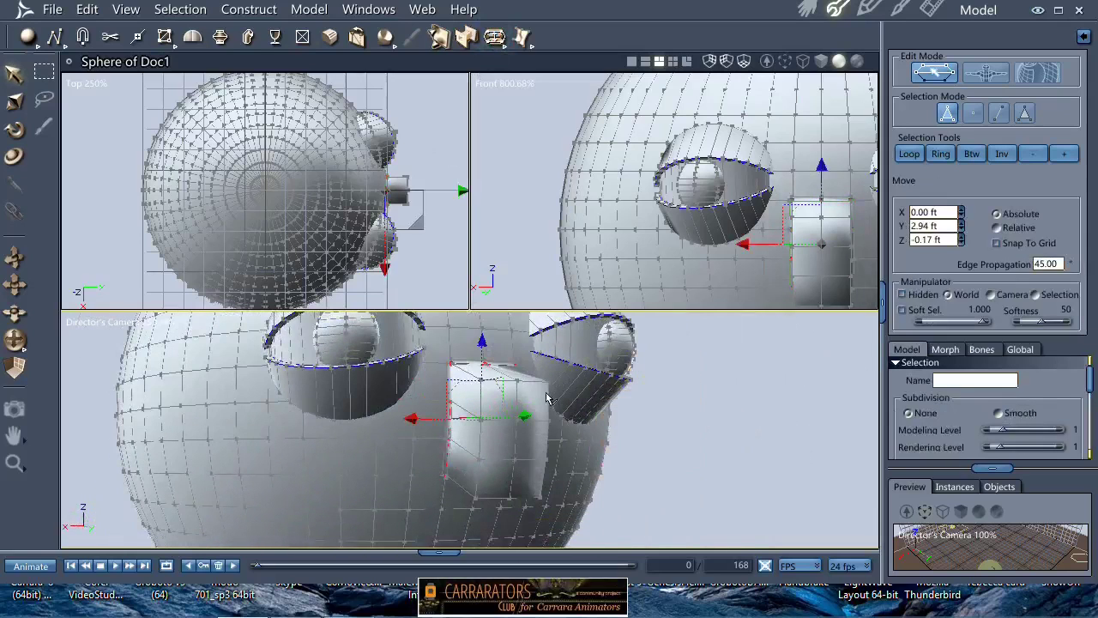
- Select the top edge row of the nose's front face and push it back toward the head to Y 3.22 ft
click(511, 381)
drag(532, 388, 549, 382)
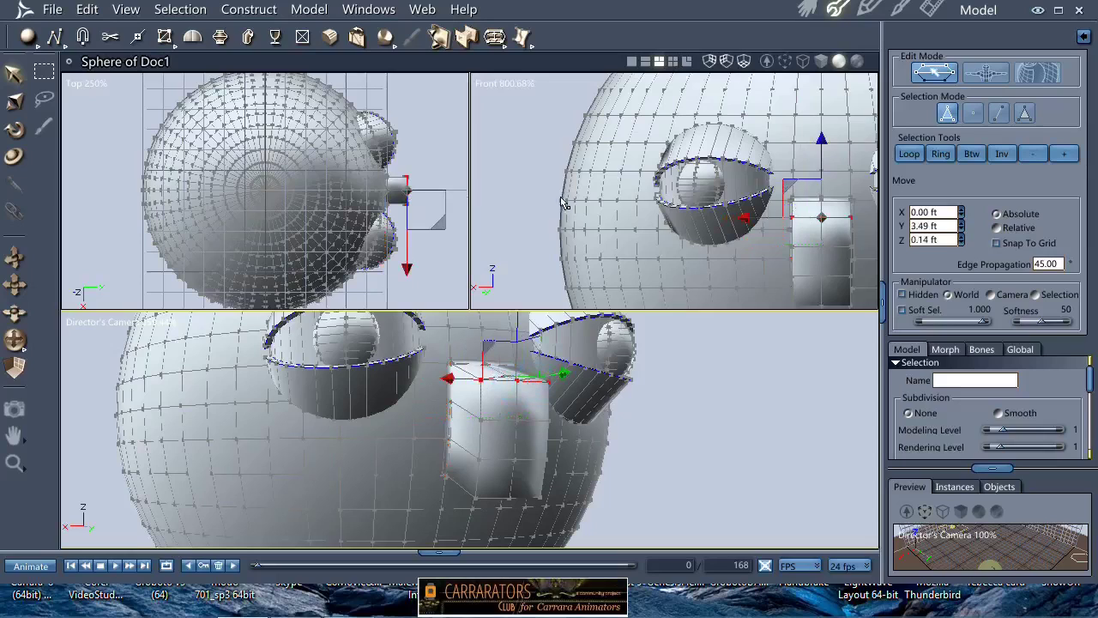
drag(459, 187, 449, 187)
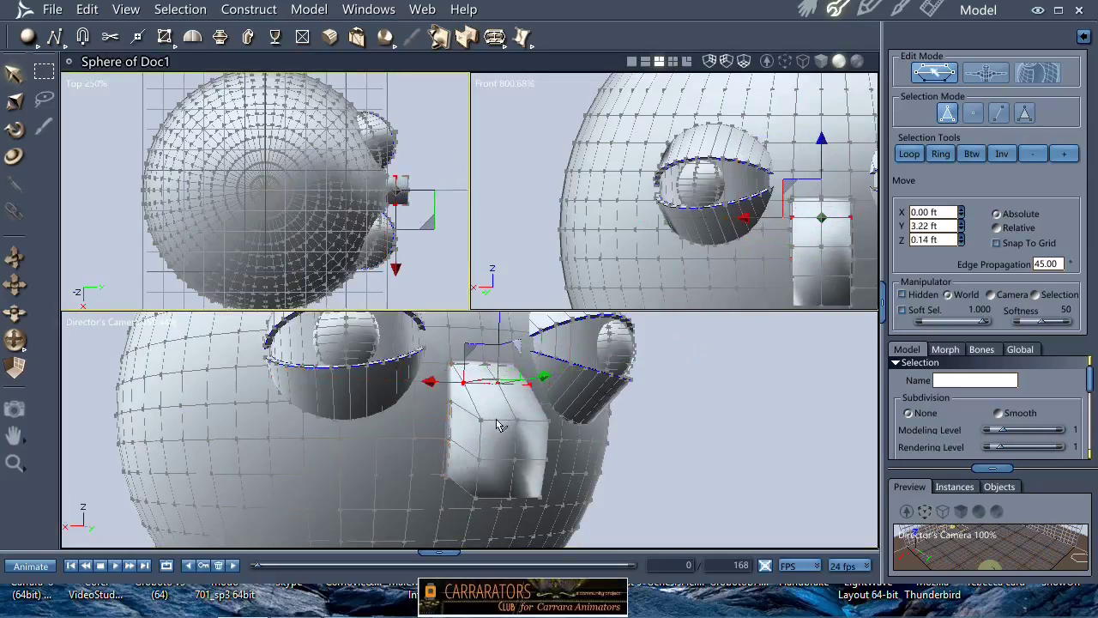
- Select the second edge row of the nose's front, narrow it along X and pull it back to about Y 3.41 ft
click(527, 421)
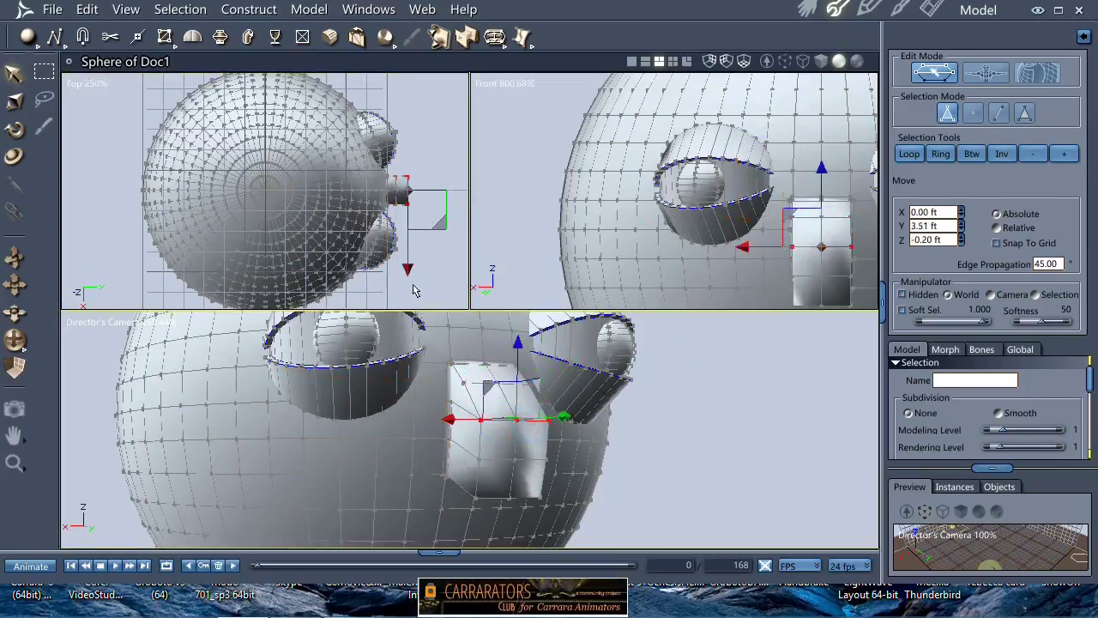
key(s)
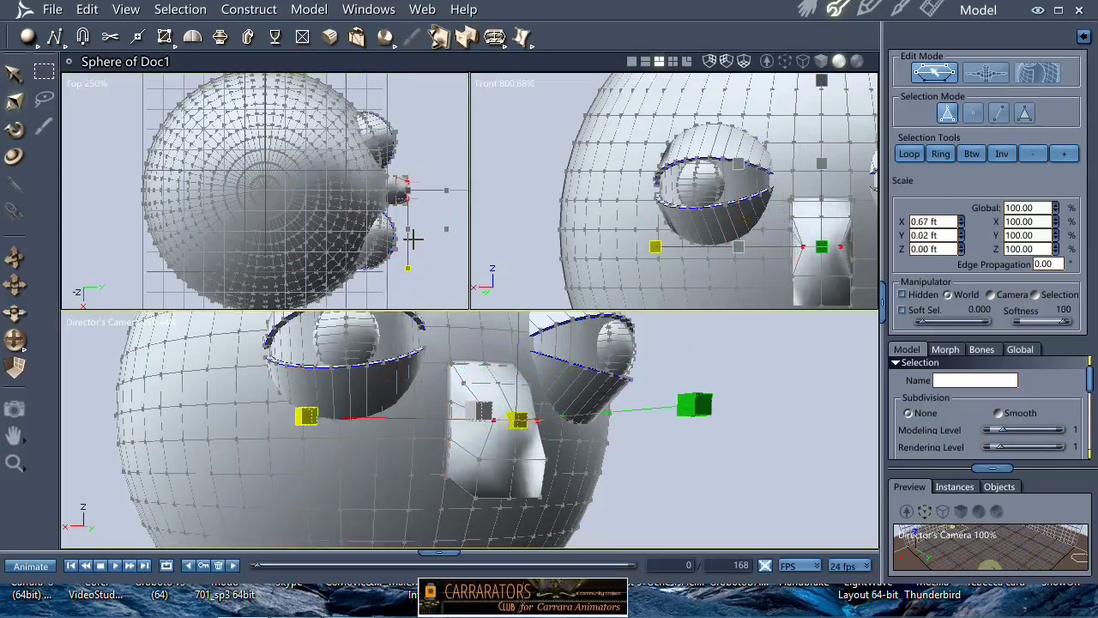
key(m)
drag(562, 417, 561, 371)
- Select the third edge row of the nose's front and pull it forward to about Y 3.60, Z -0.54 ft
middle_drag(561, 371, 549, 451)
click(522, 455)
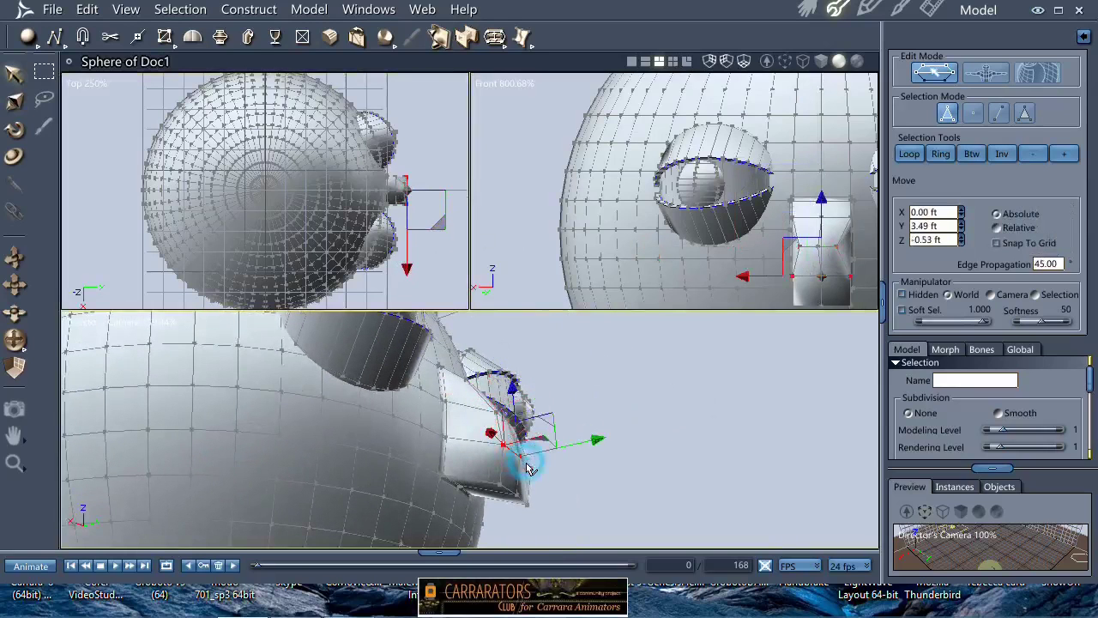
drag(549, 417, 558, 422)
- Select the two lowest front polygons of the nose and scale them narrower along X
middle_drag(559, 422, 419, 469)
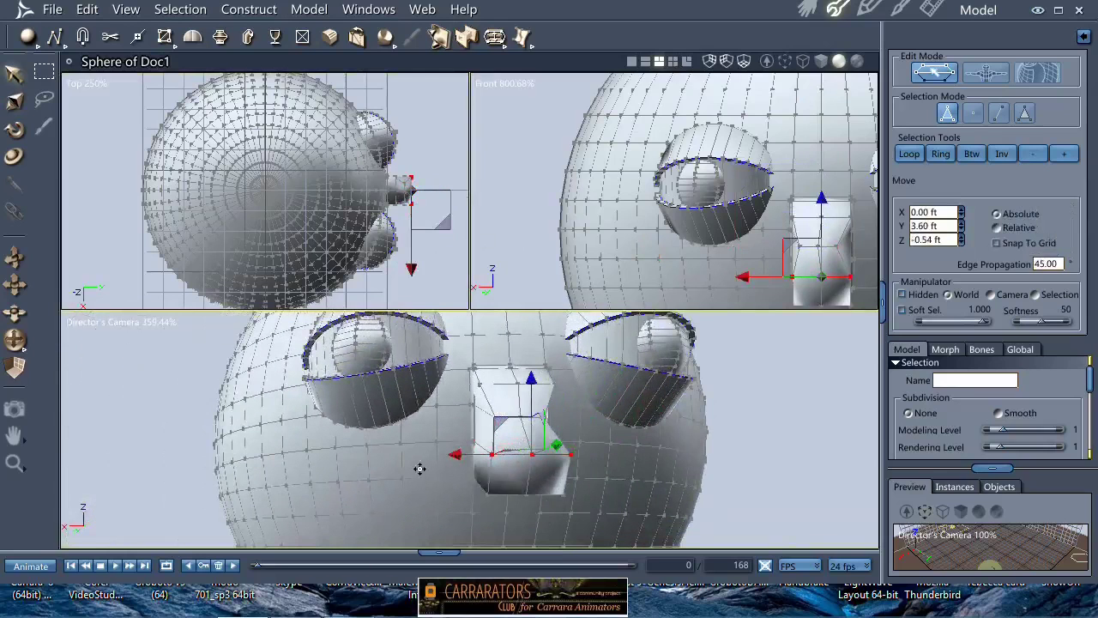
click(556, 478)
click(506, 478)
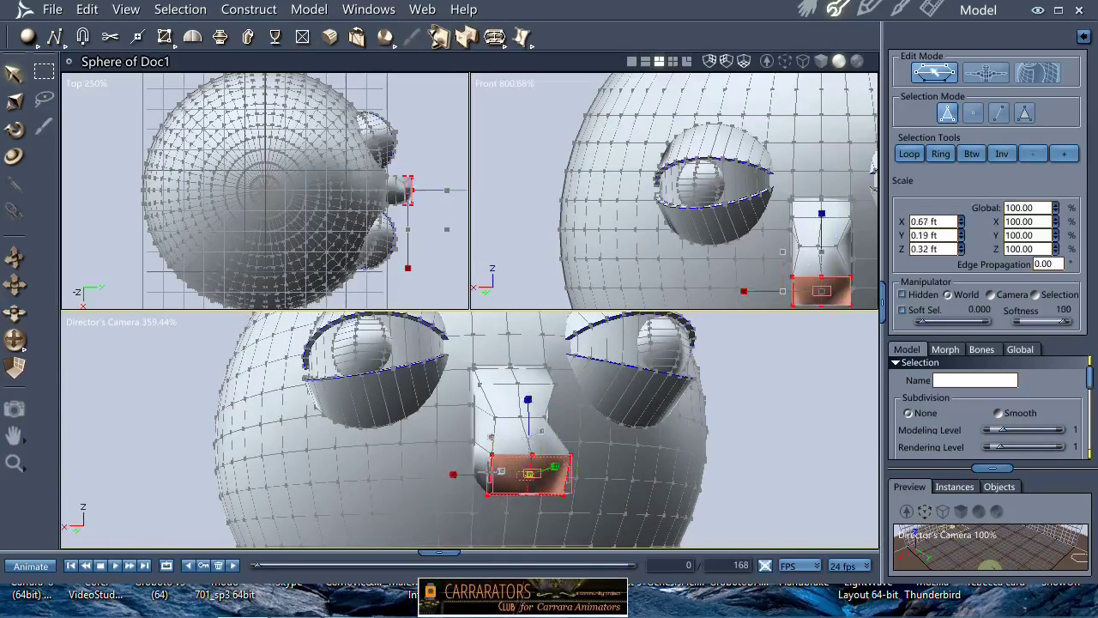
drag(453, 474, 477, 474)
key(t)
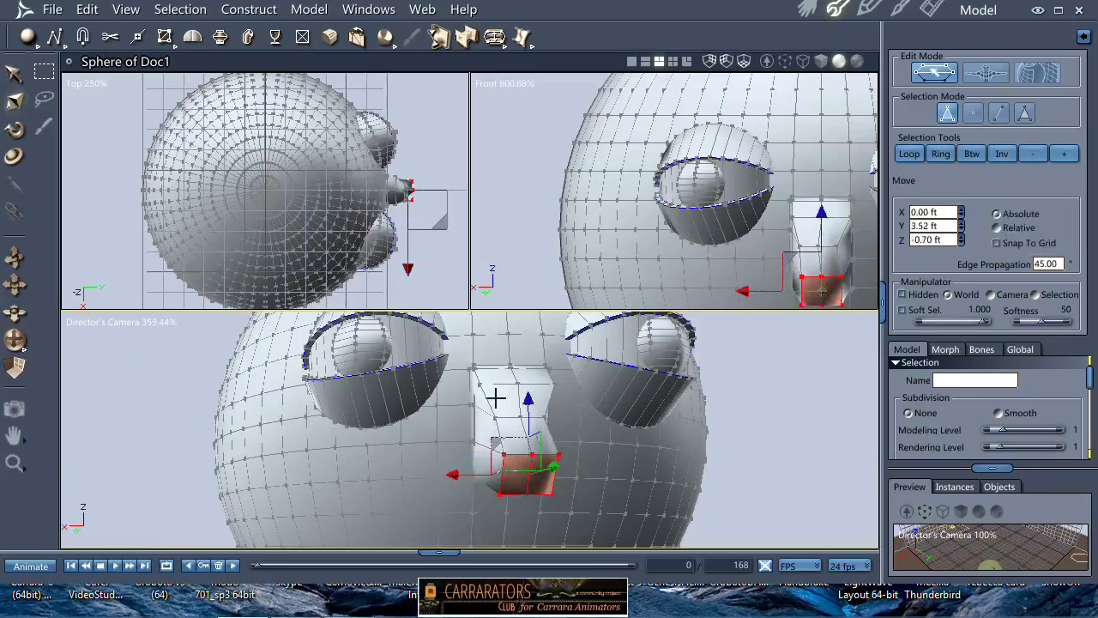
click(506, 397)
click(508, 400)
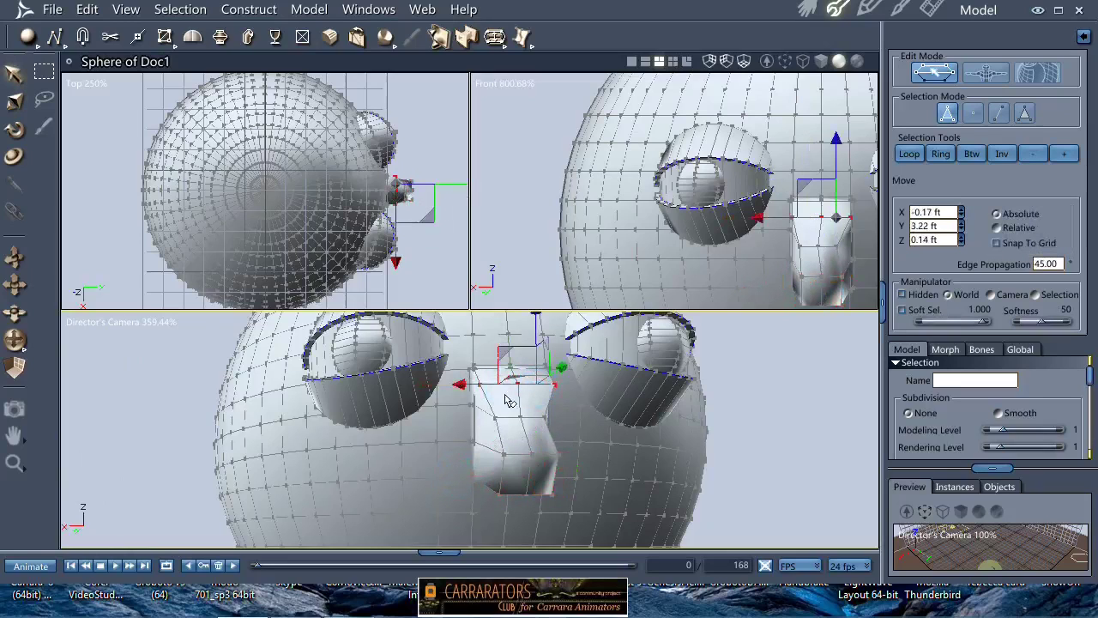
key(s)
drag(461, 384, 483, 385)
key(t)
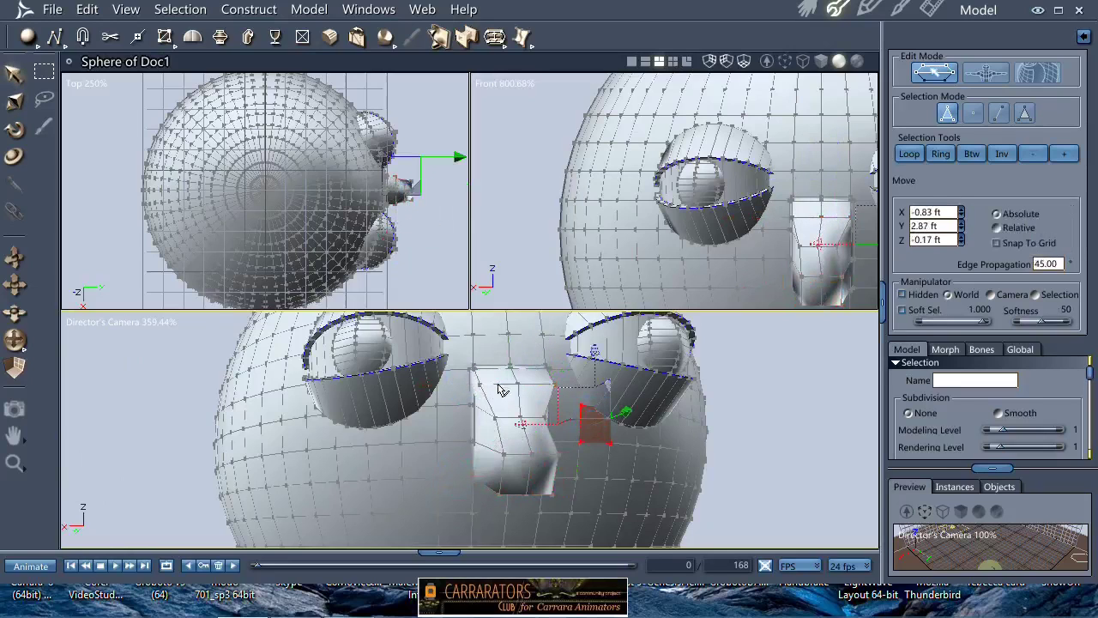
- Select the full top edge row of the nose's front, narrow it along X and lower it to Z 0.02 ft
click(498, 387)
click(533, 390)
click(463, 387)
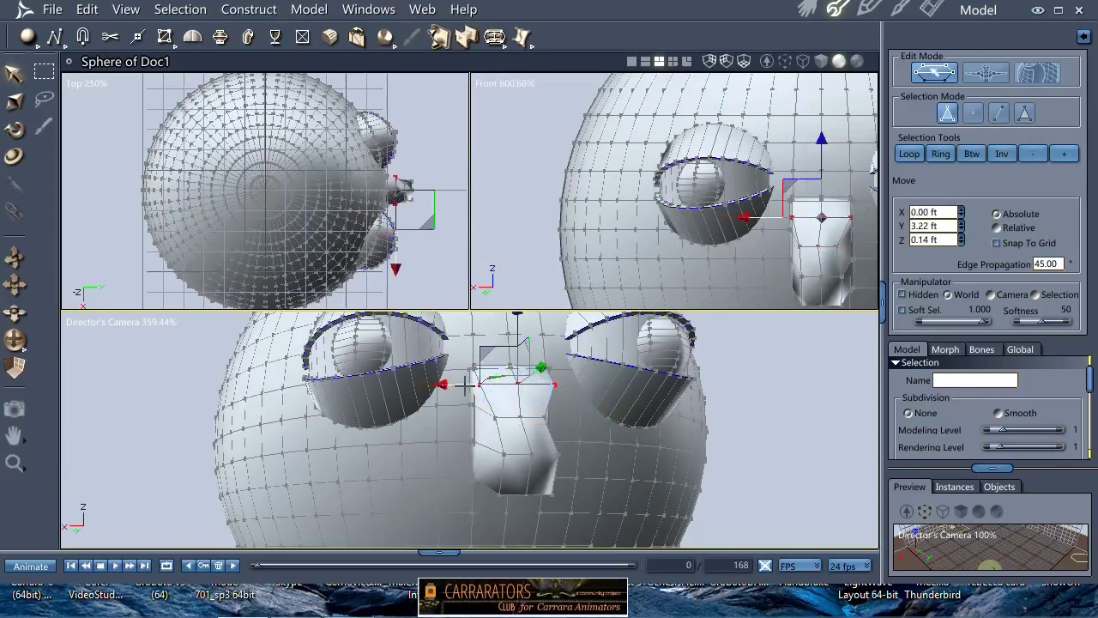
key(s)
drag(446, 384, 471, 386)
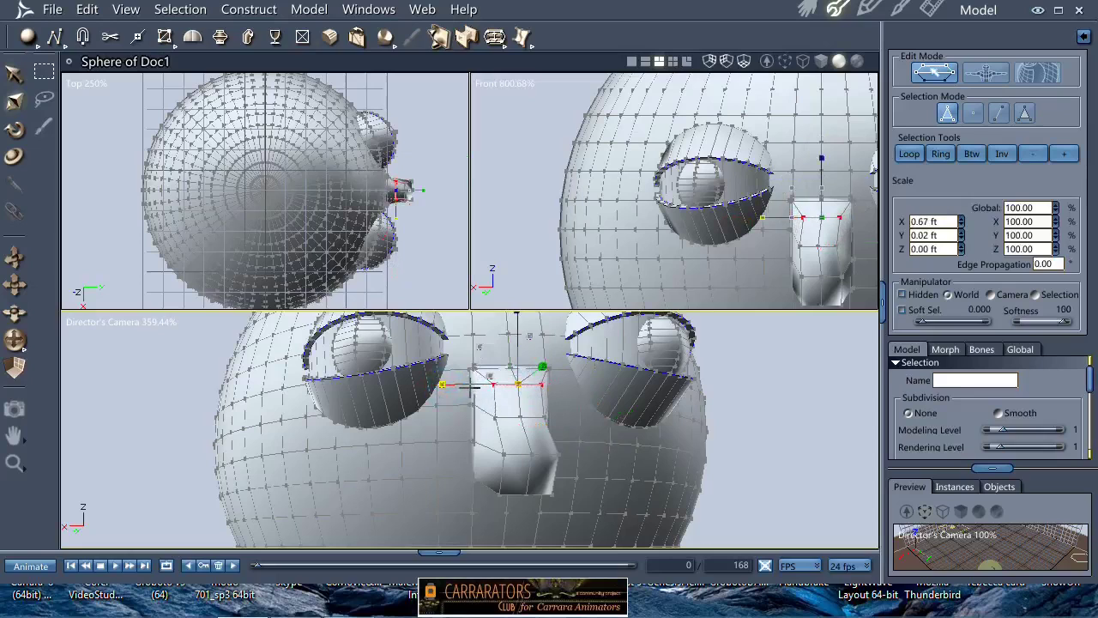
key(t)
drag(520, 326, 520, 344)
- Select the continuous run of edges down the nose's center line, using the between selection from top to bottom
ctrl+alt+click(811, 230)
click(659, 237)
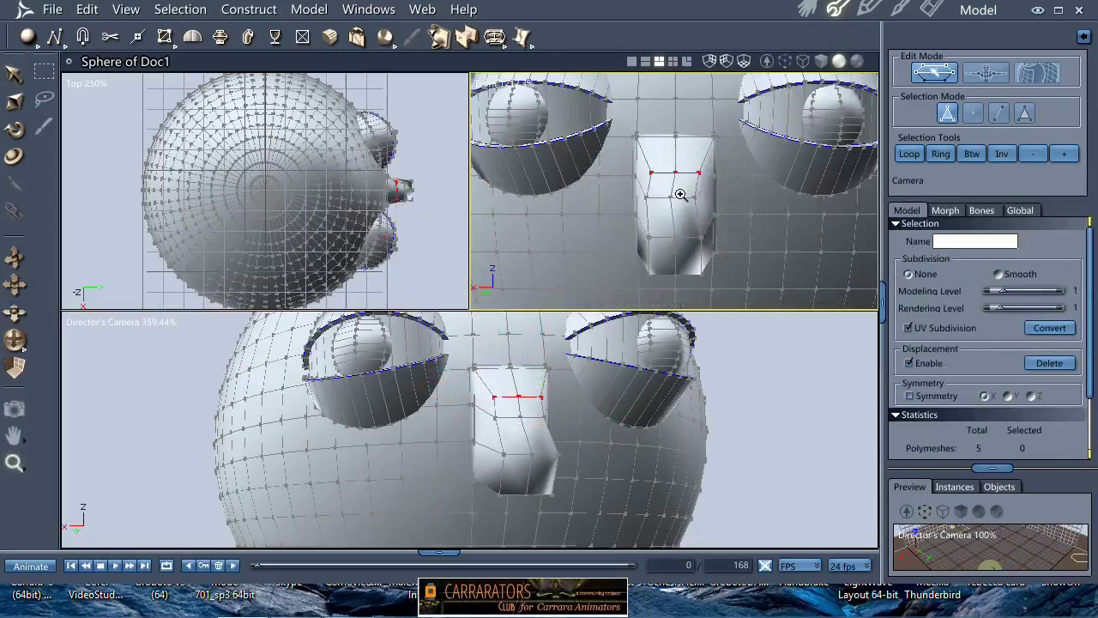
right_click(676, 166)
click(682, 159)
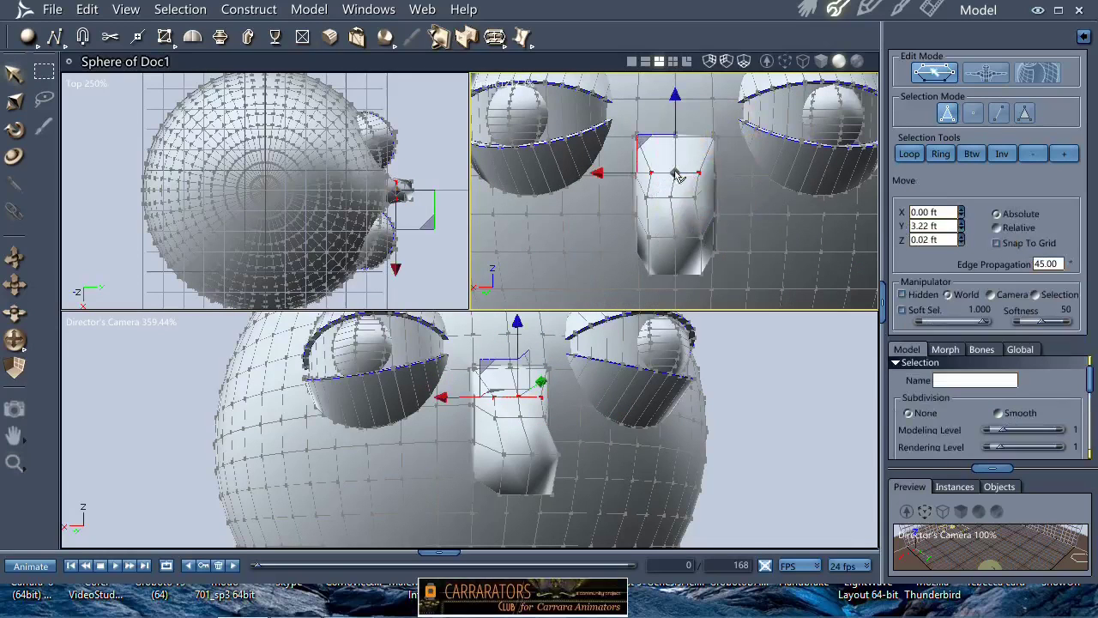
click(677, 260)
click(677, 157)
click(971, 154)
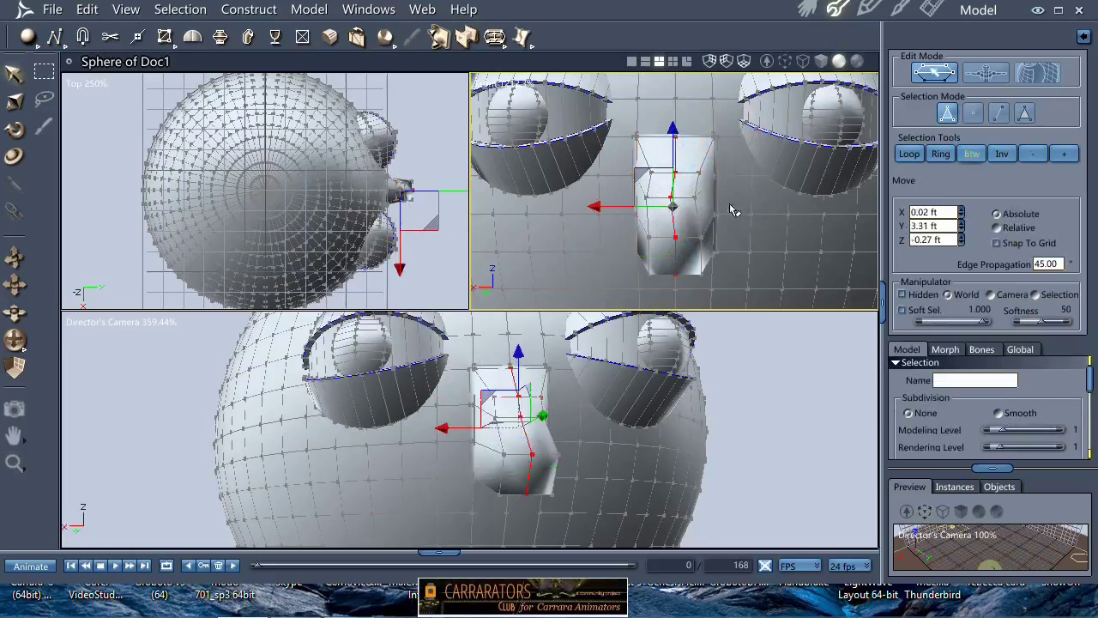
- Straighten the selected center line of the nose by scaling it flat along X about its lowest point, at X 0
click(676, 281)
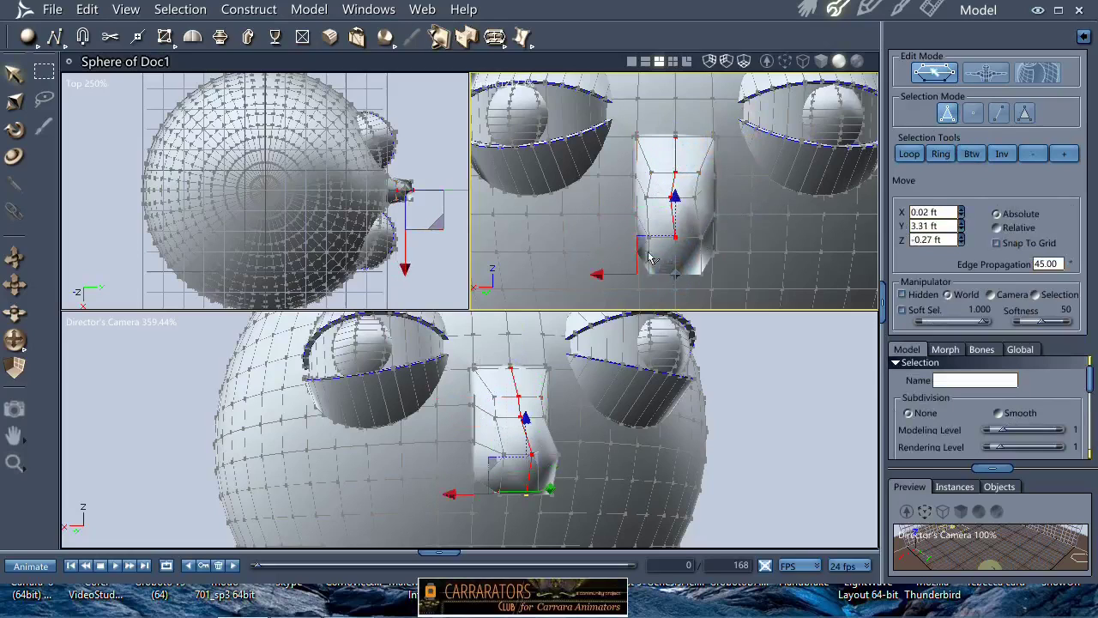
right_click(662, 269)
click(626, 269)
click(598, 274)
drag(598, 274, 566, 274)
key(t)
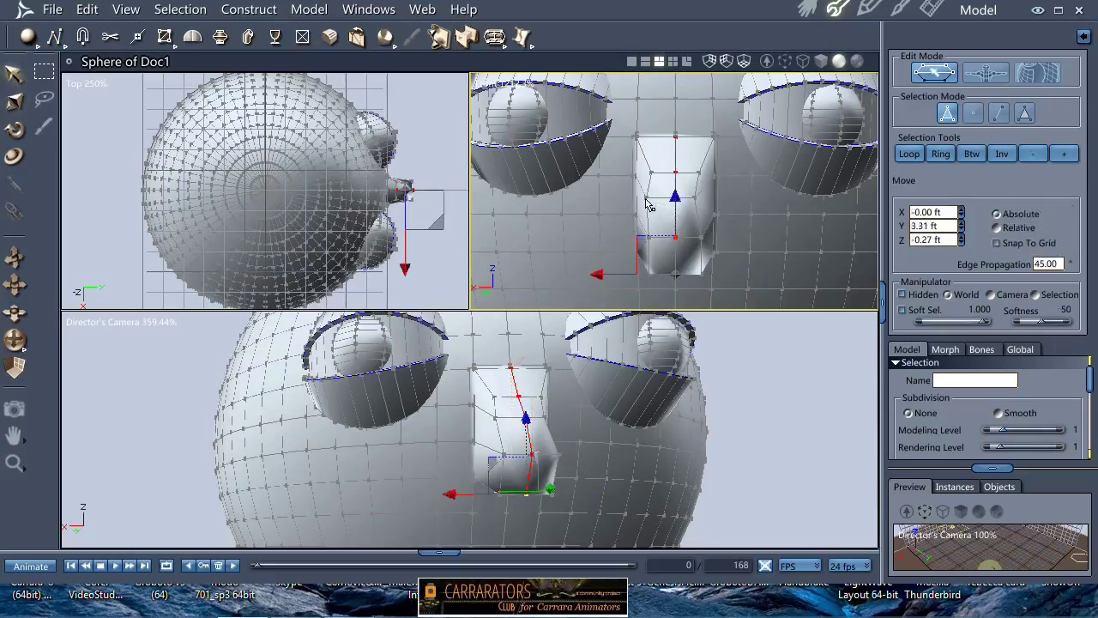
- Move the outlying side vertex at mid-height on the nose's front inward so the row is even about the center line
click(650, 200)
click(600, 196)
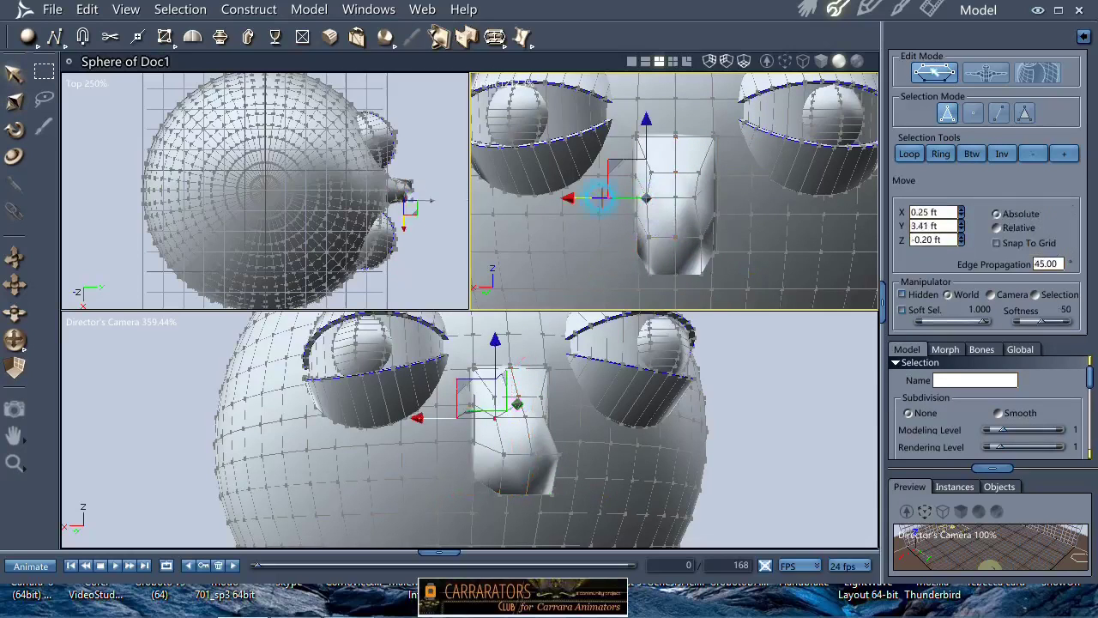
click(611, 199)
- Select the entire head polymesh including the nose and set its subdivision to Smooth
middle_drag(548, 392, 576, 421)
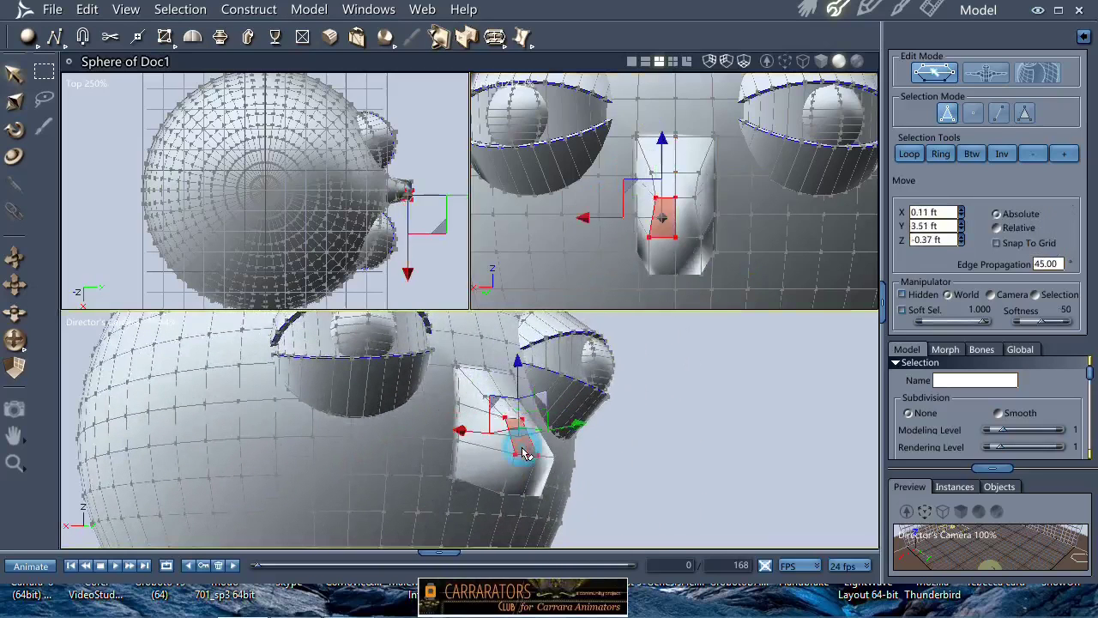
double_click(526, 454)
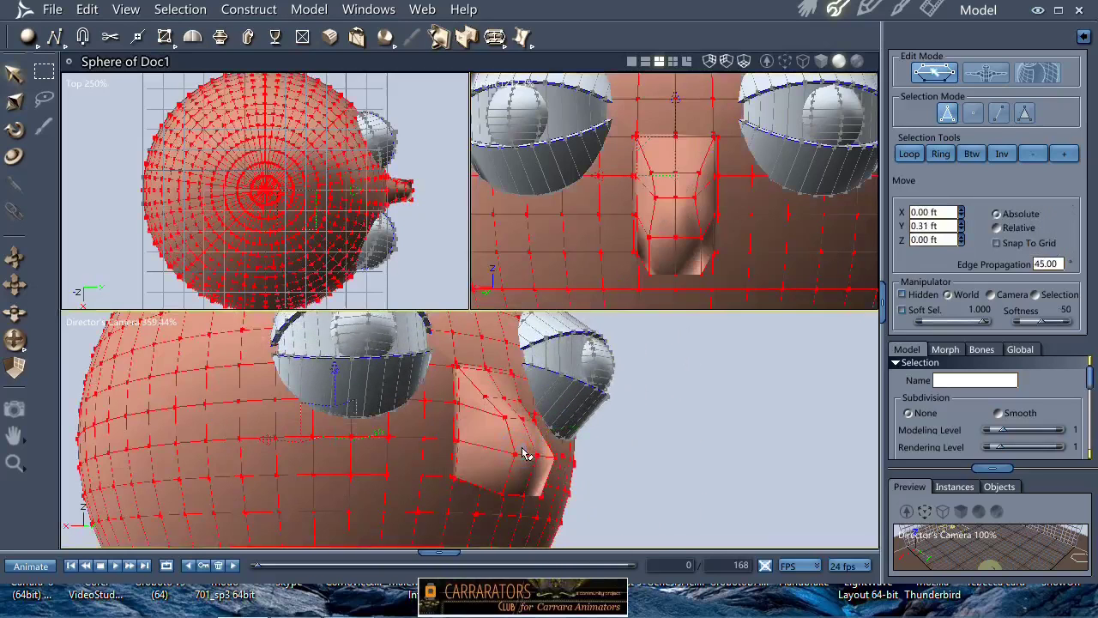
click(997, 415)
- View the ball character enlarged in the Assemble room and return to the Model room
click(807, 10)
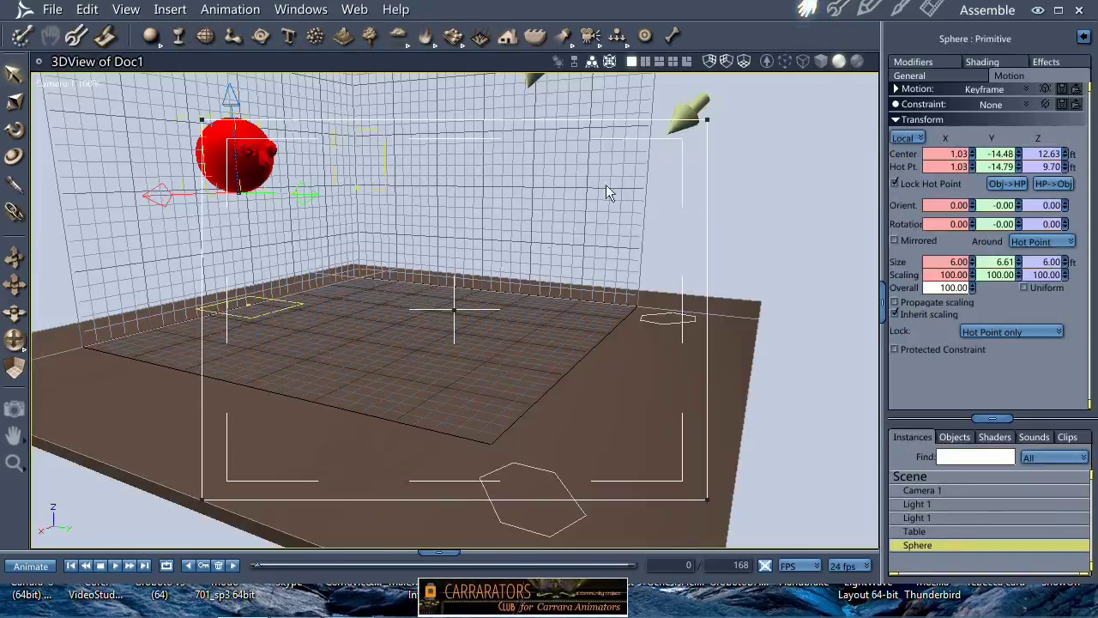
click(274, 142)
drag(531, 255, 334, 452)
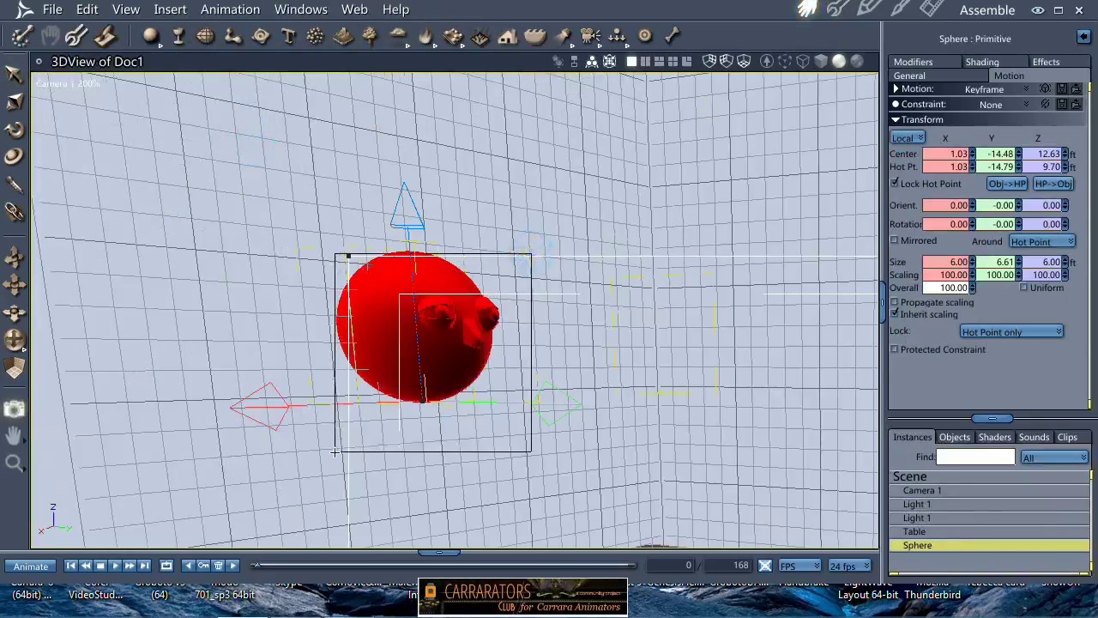
click(838, 10)
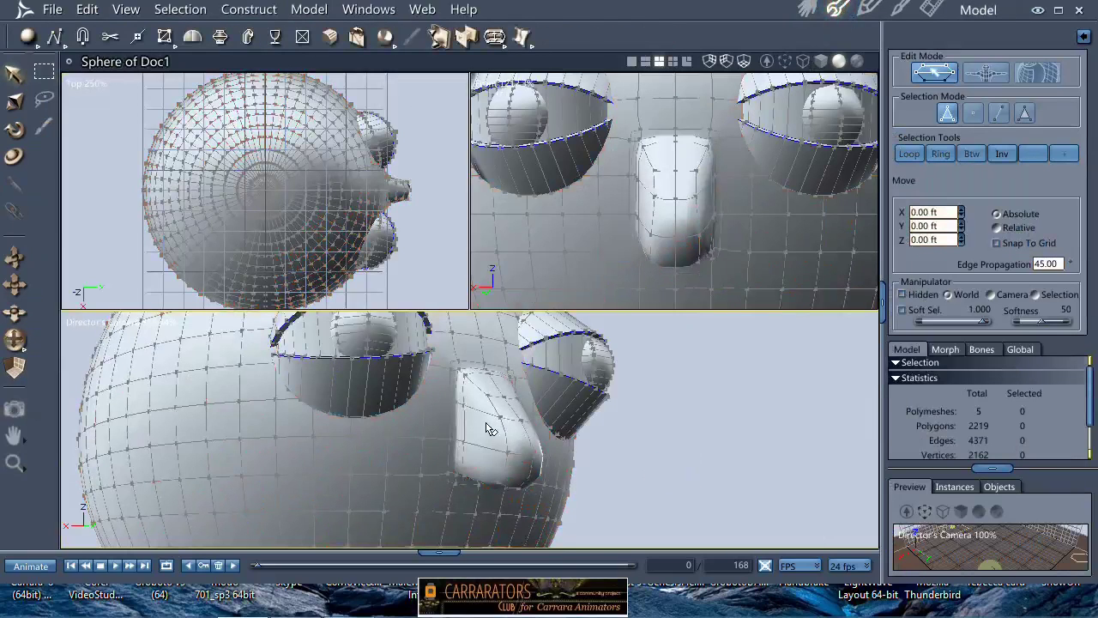
- Select the lower front polygons of the nose and grow the selection twice to take in the nose's sides
click(495, 433)
drag(498, 435, 535, 471)
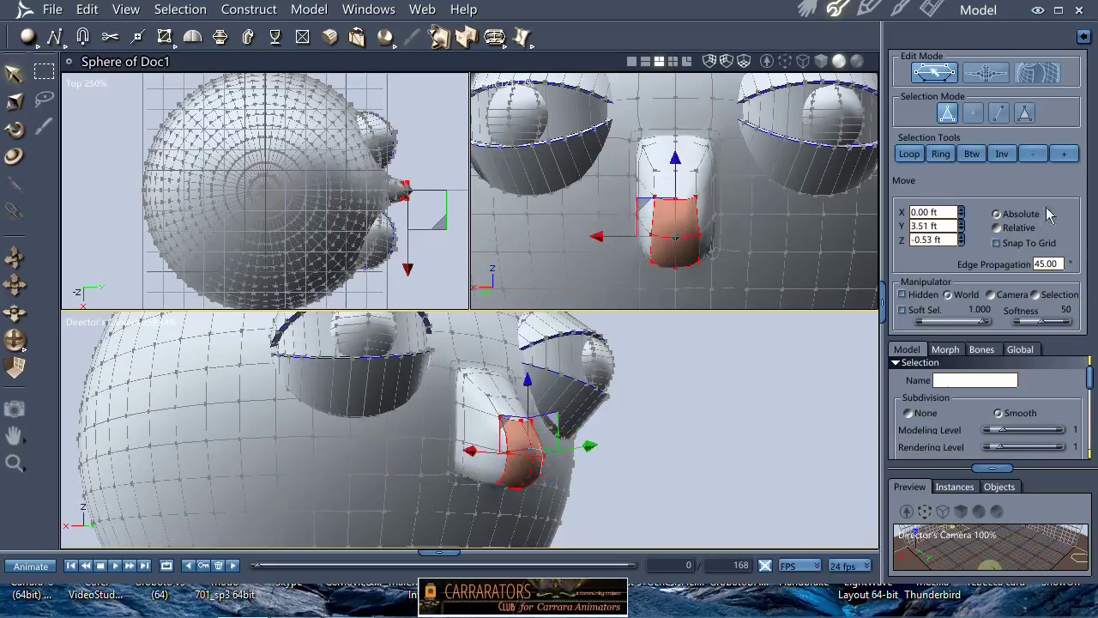
click(1064, 157)
click(1064, 156)
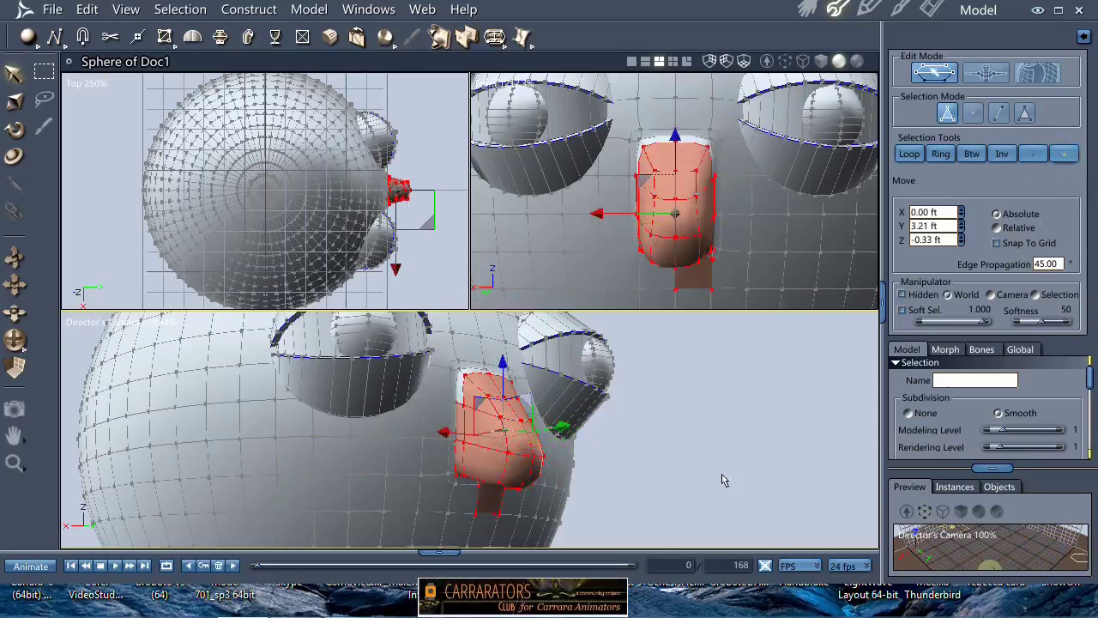
- Refine the nose selection by removing the polygons below the nose and adding the ones at its upper end
click(483, 500)
middle_drag(568, 418, 485, 372)
shift+click(486, 367)
shift+click(528, 369)
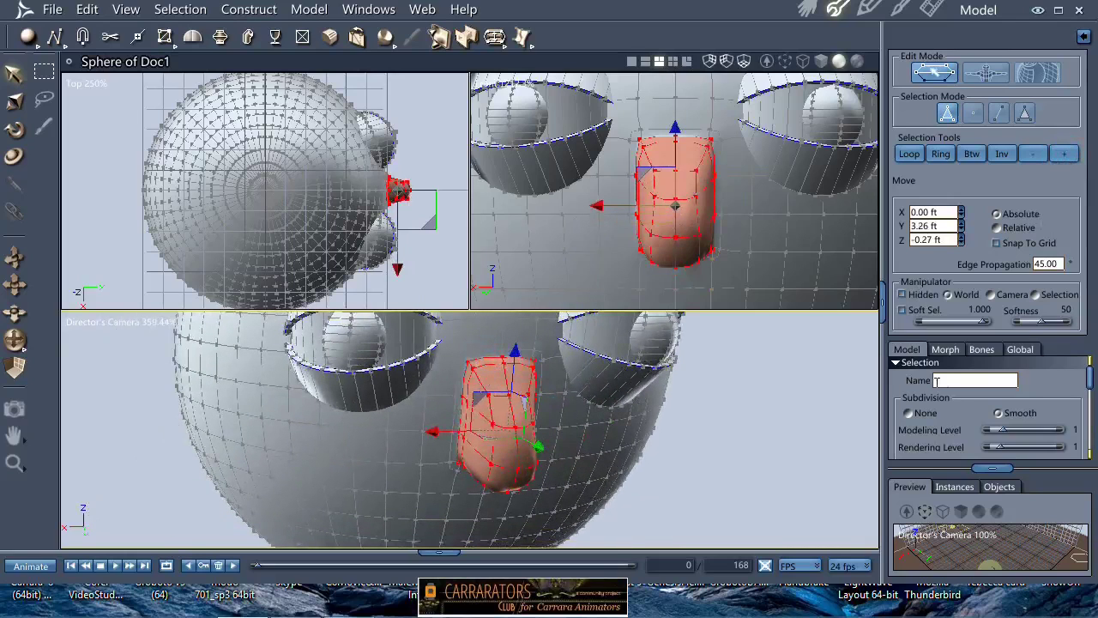
- Assign the selected nose polygons to a new shading domain named nOSE
scroll(989, 429, down, 3)
click(988, 429)
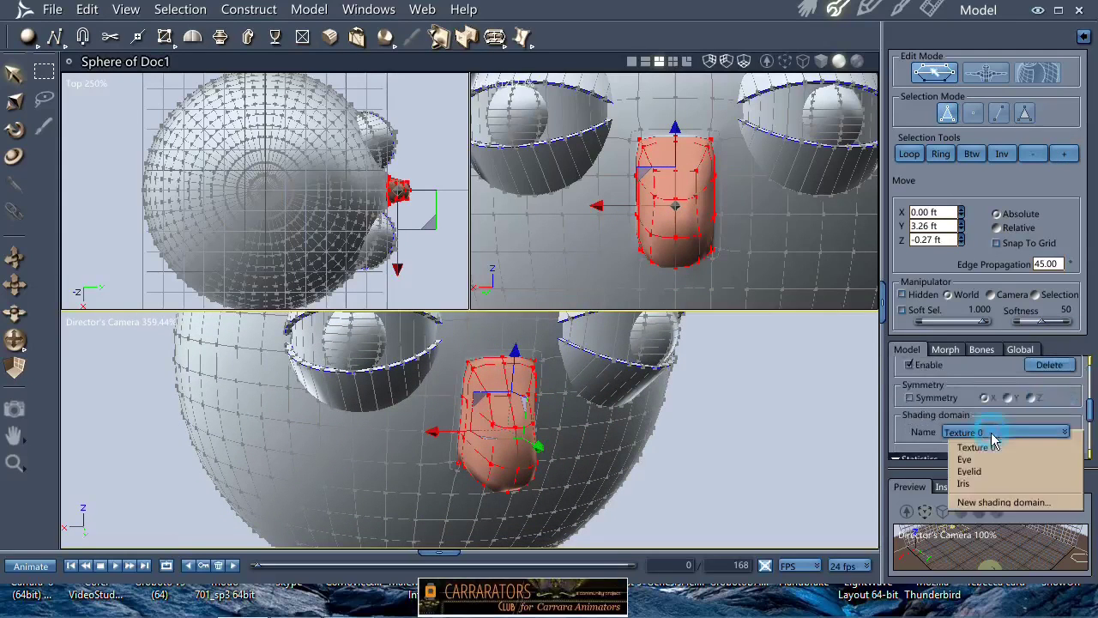
click(982, 495)
drag(583, 314, 517, 314)
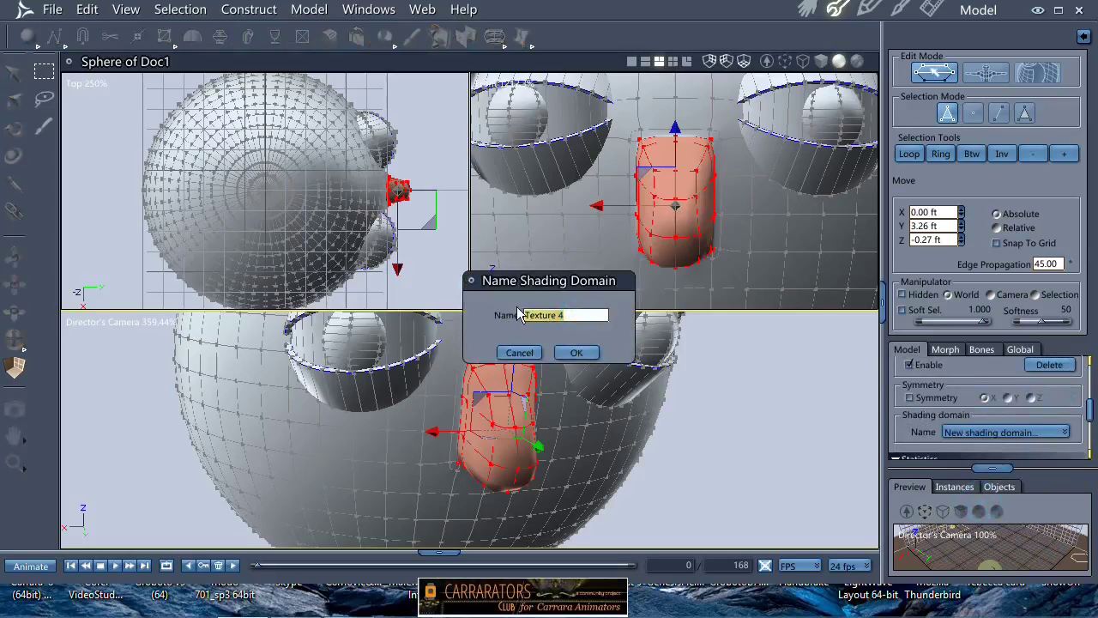
click(576, 352)
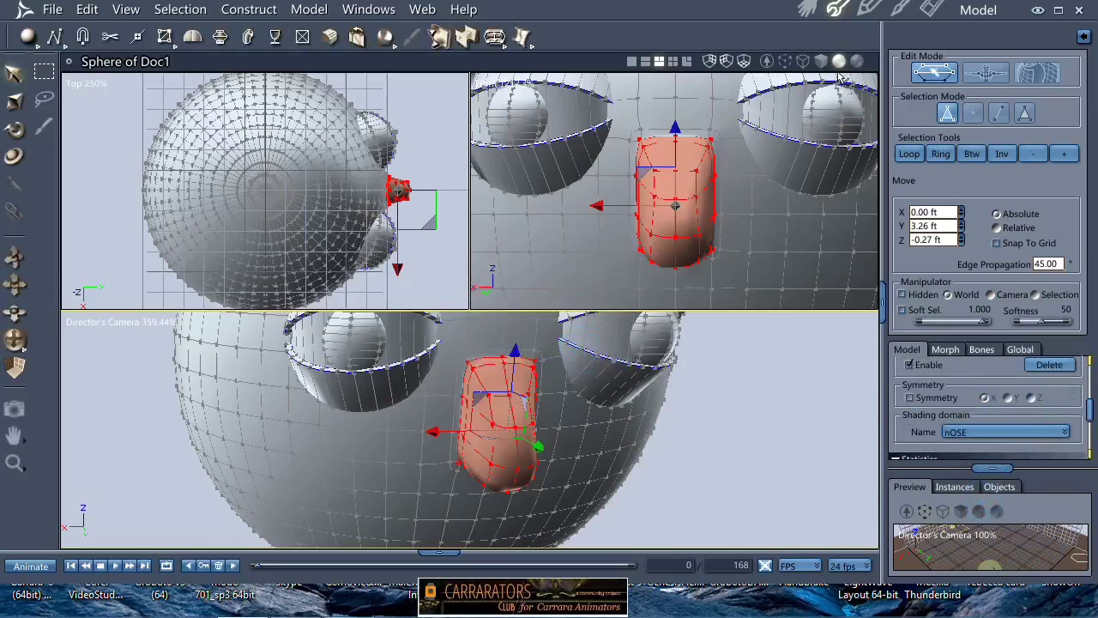
- Switch to the Assemble room and test-render the scene area containing the ball character
click(808, 11)
click(601, 339)
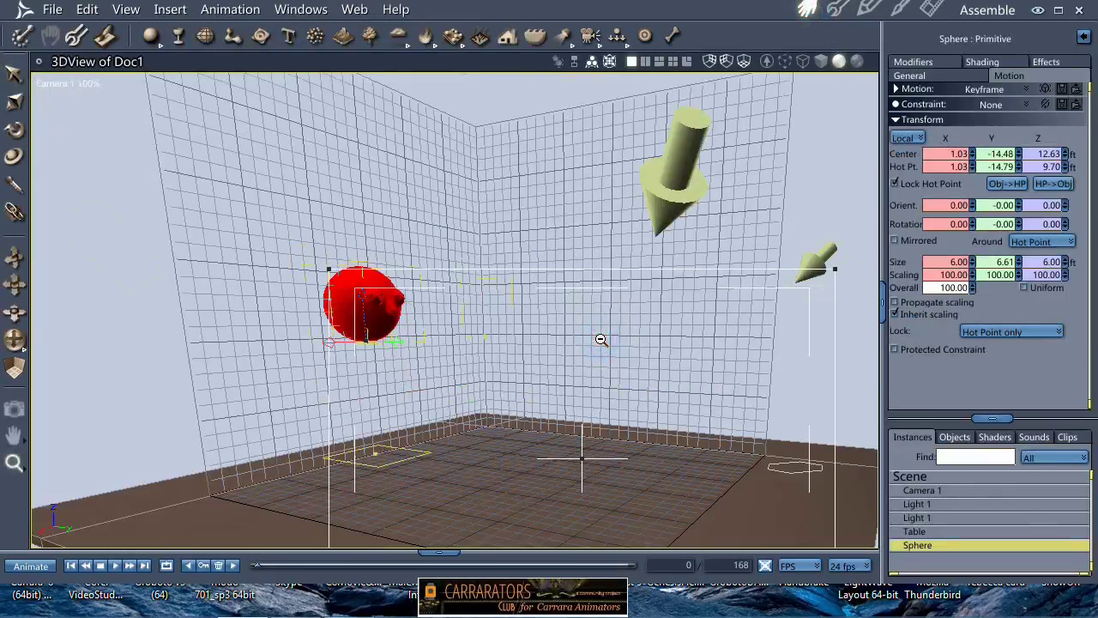
click(629, 296)
drag(578, 277, 306, 503)
drag(714, 103, 163, 520)
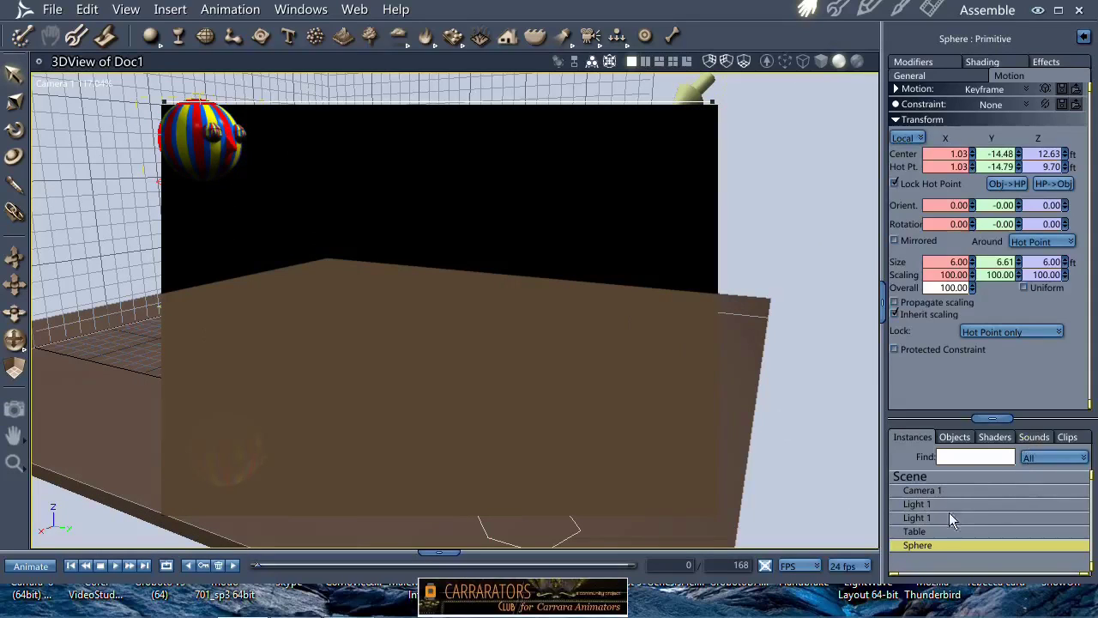
- Apply the Eyball shader to the character's irises and the Eyelid shader to its eyelids
key(ctrl+space)
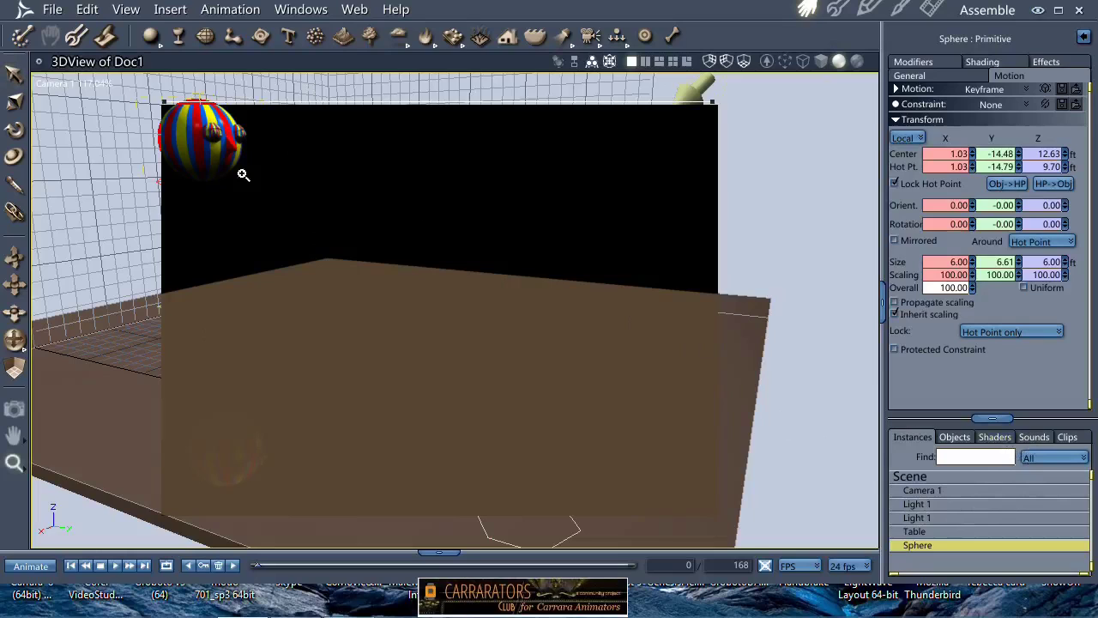
click(228, 151)
click(993, 438)
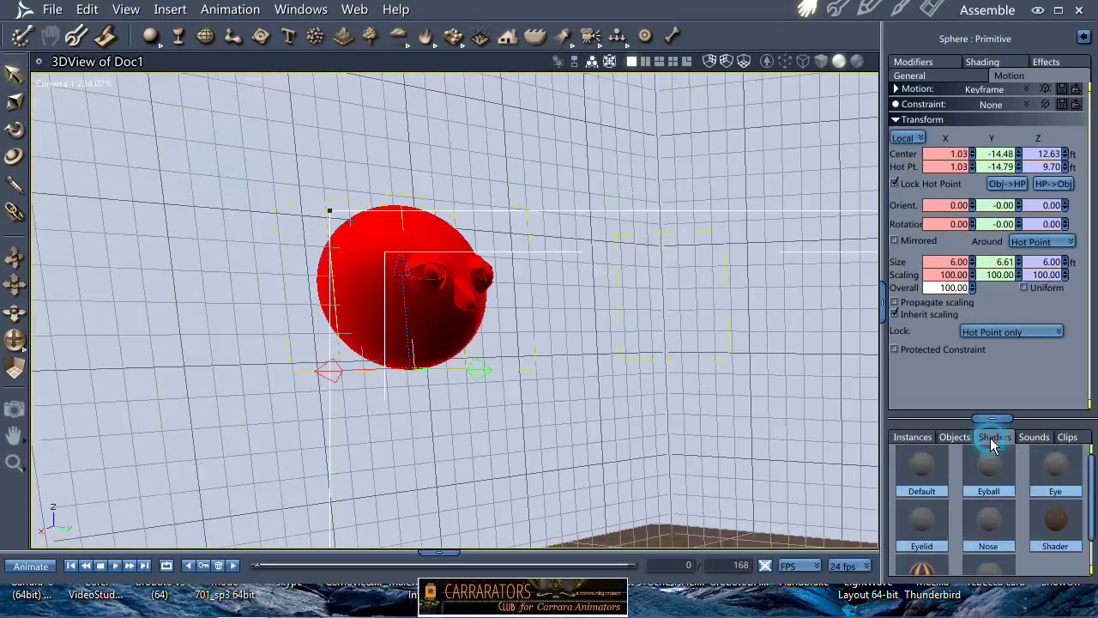
click(991, 472)
drag(993, 474, 435, 278)
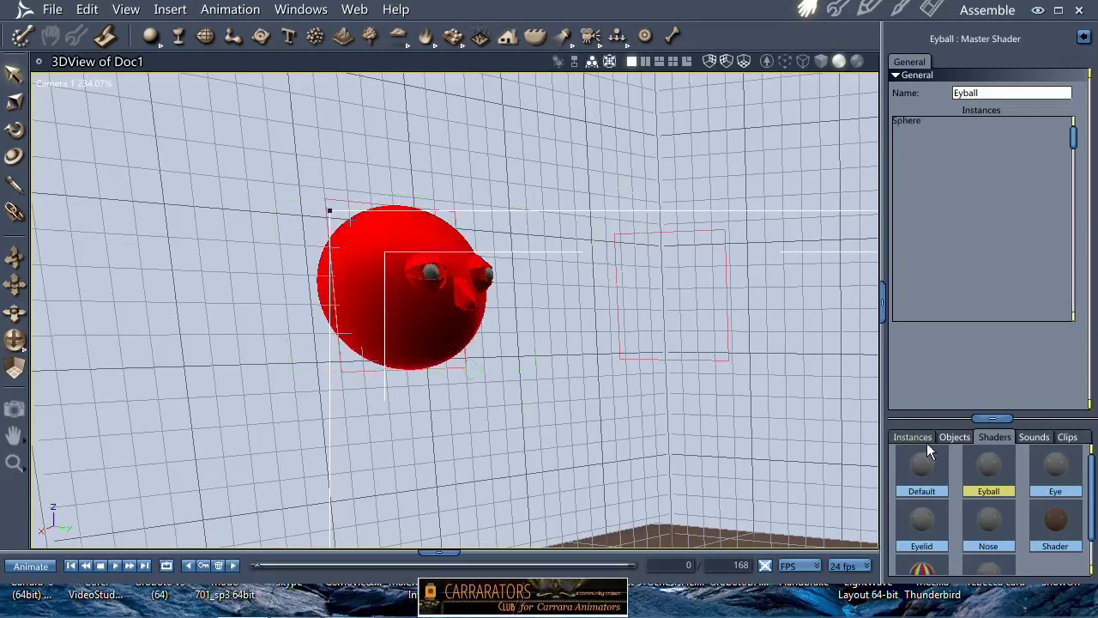
click(921, 519)
drag(921, 519, 483, 281)
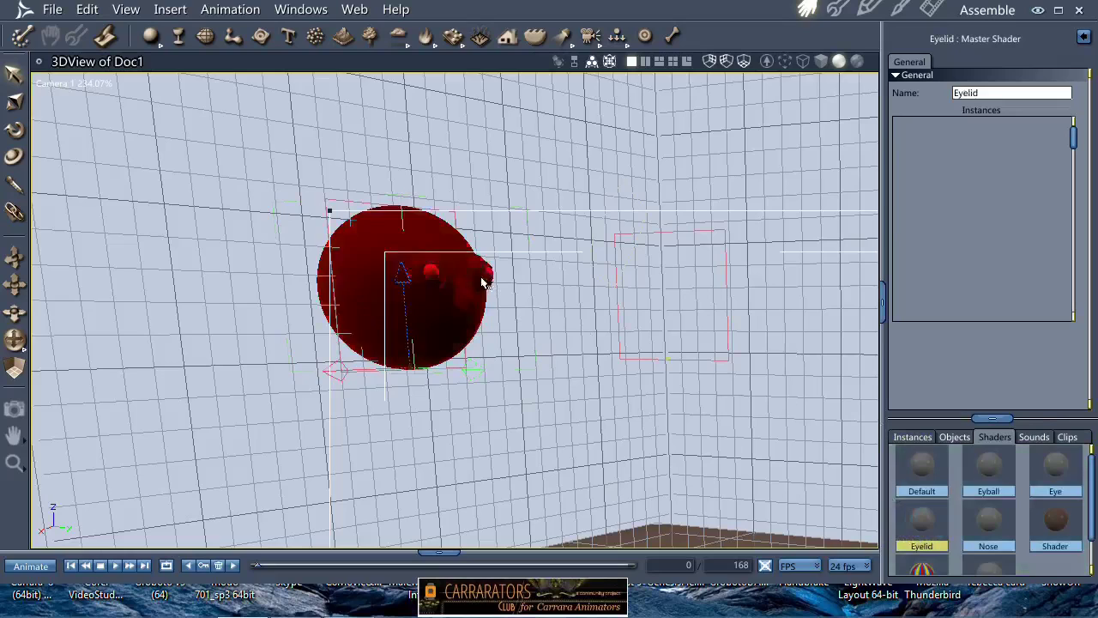
- Apply the Nose shader to the character's nose and the Eye shader to its eyes
click(988, 520)
drag(988, 520, 475, 309)
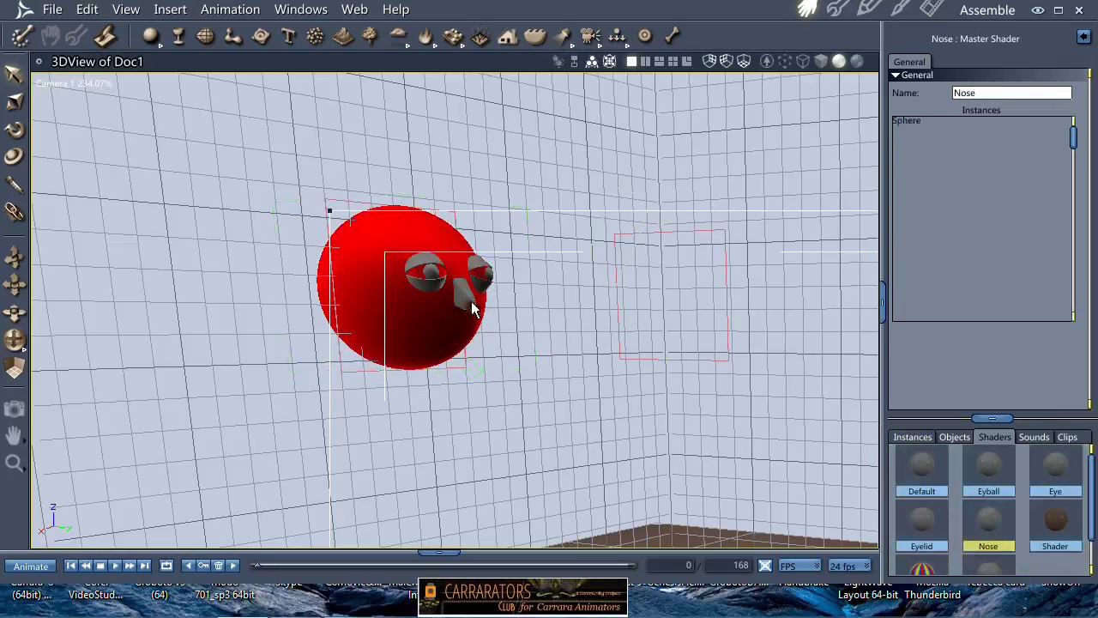
click(1055, 466)
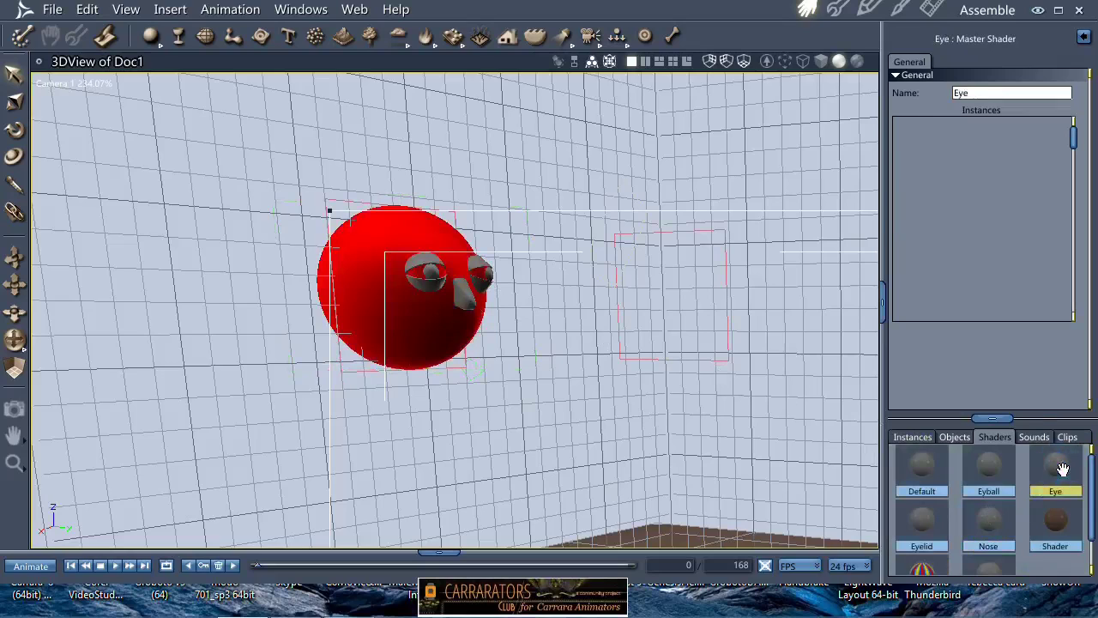
drag(1055, 466, 467, 307)
- Edit the Eye shader, preview it on the Sphere model from the front, and set its color to near white with 97.37% lightness
double_click(1055, 472)
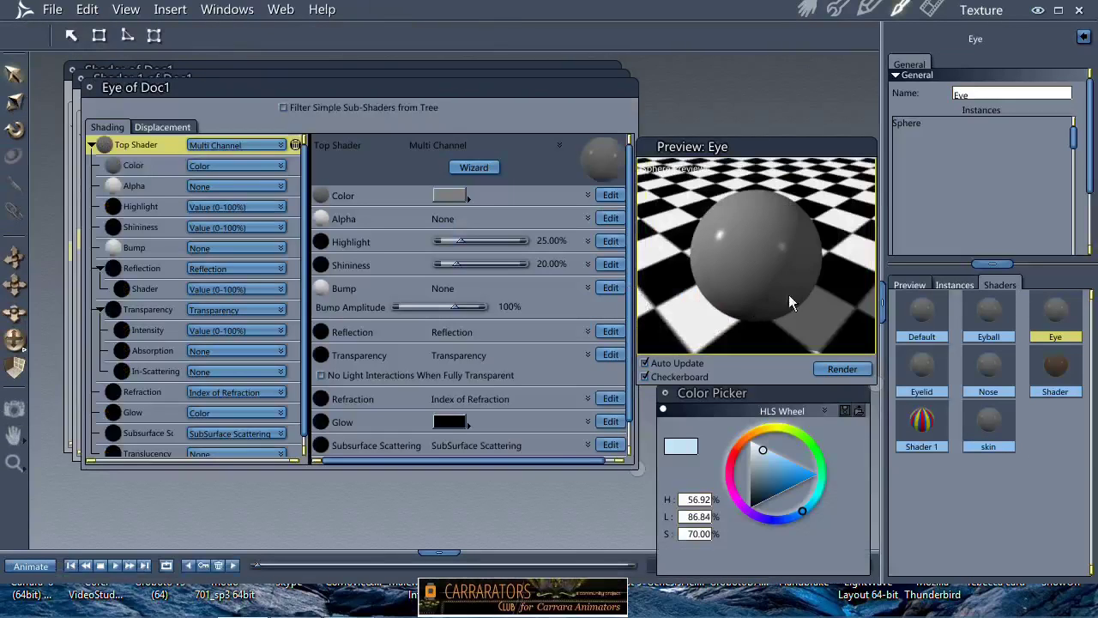
click(665, 182)
click(673, 214)
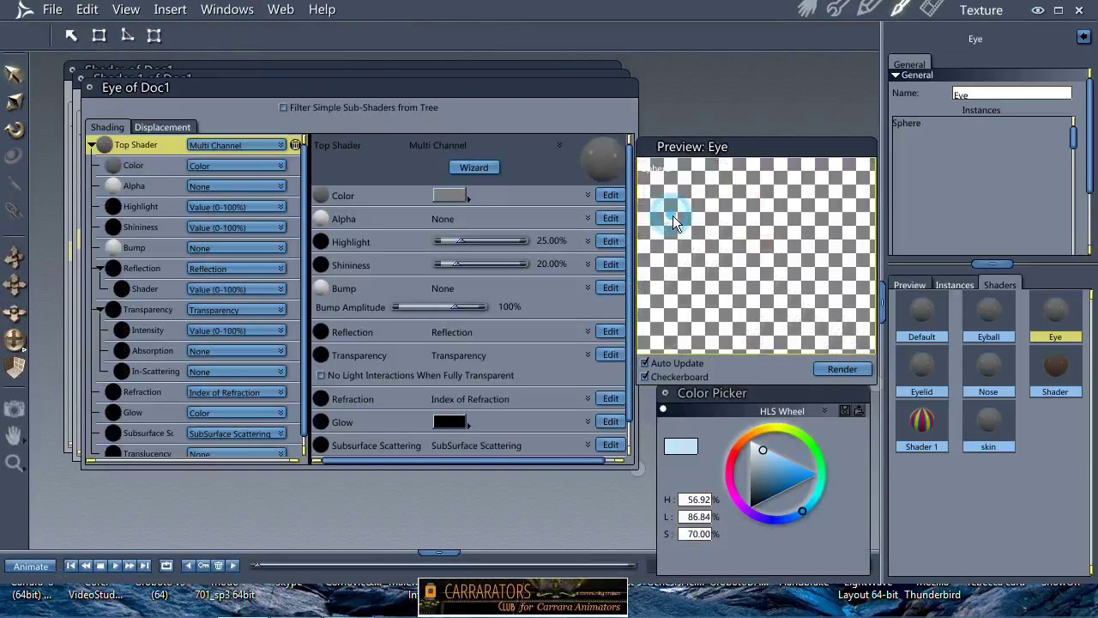
drag(773, 257, 736, 182)
click(452, 196)
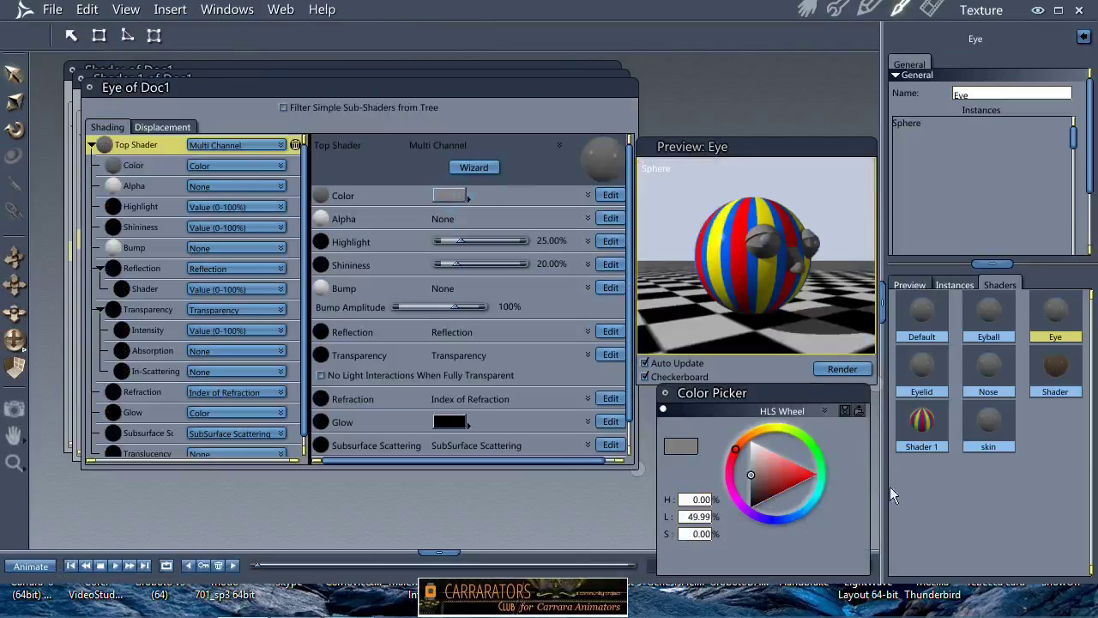
drag(796, 491, 734, 442)
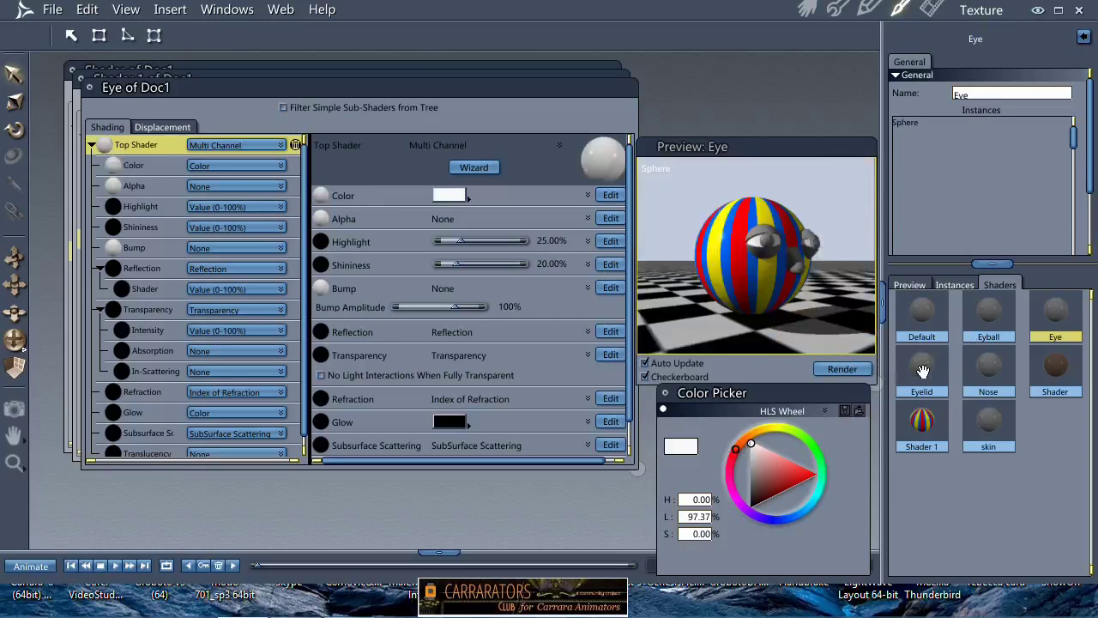
- Set the Eyball shader's color to near black with 7.89% lightness and preview it on the Sphere model from the front
click(996, 319)
double_click(996, 320)
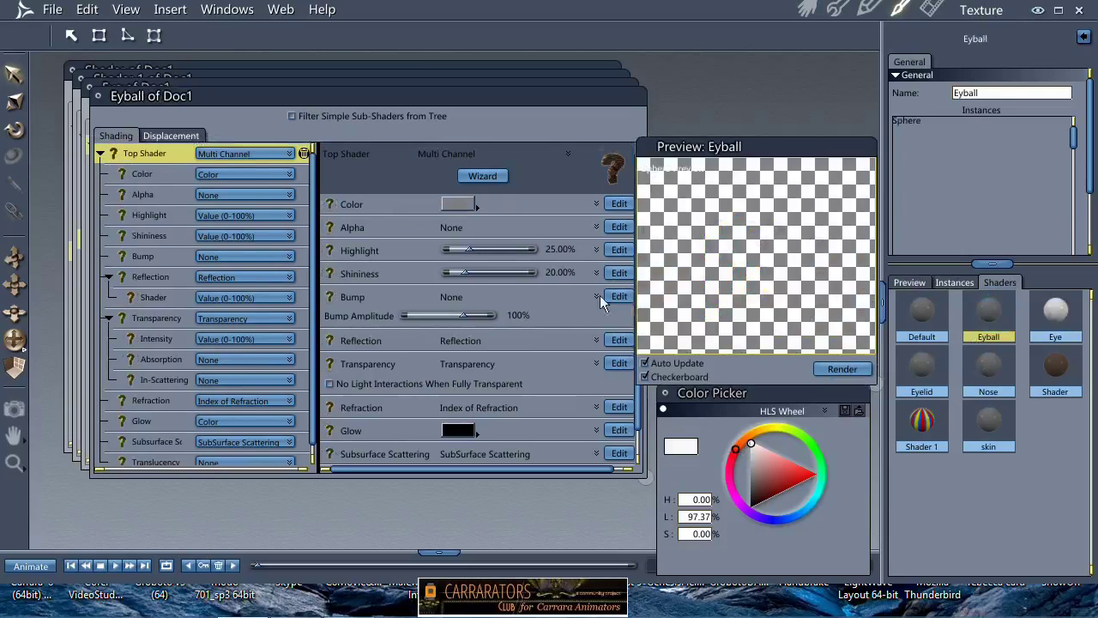
click(464, 205)
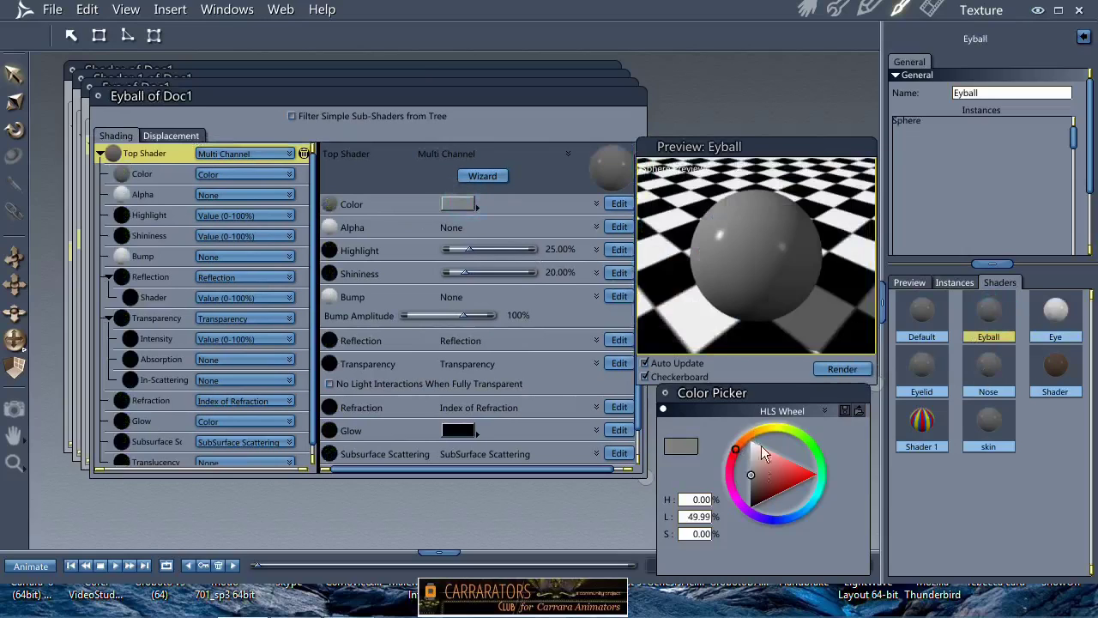
click(743, 505)
drag(743, 504, 751, 500)
right_click(645, 171)
click(664, 179)
drag(777, 281, 771, 206)
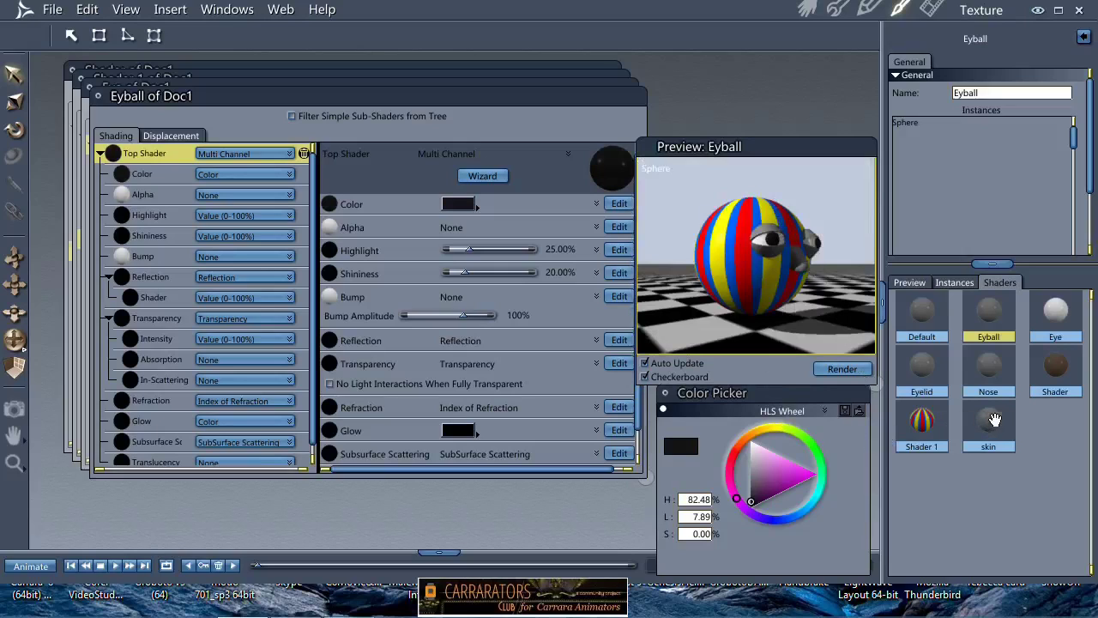
- Preview the Eyelid shader on the Sphere model and set its color to tan with H 6.90, L 56.58 and S 28.79%
double_click(923, 370)
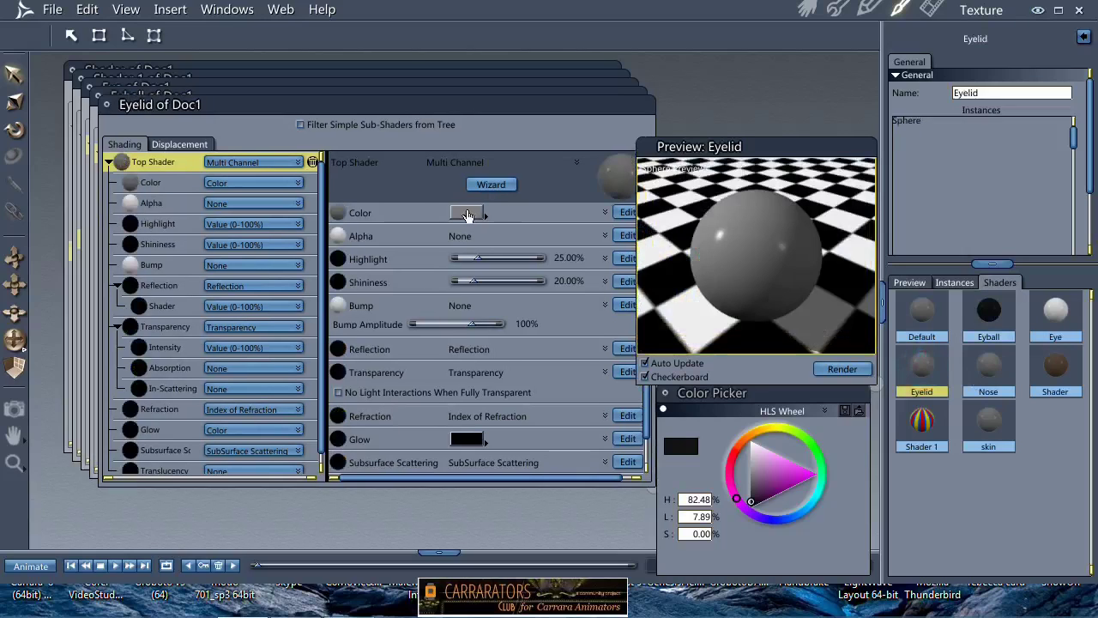
click(468, 214)
click(667, 170)
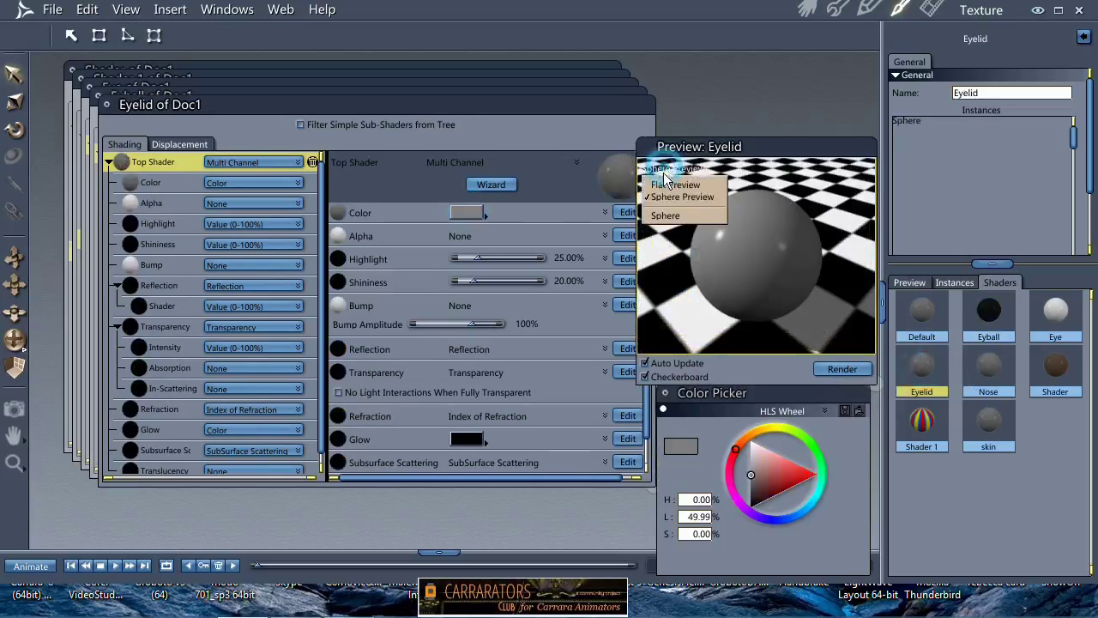
click(664, 216)
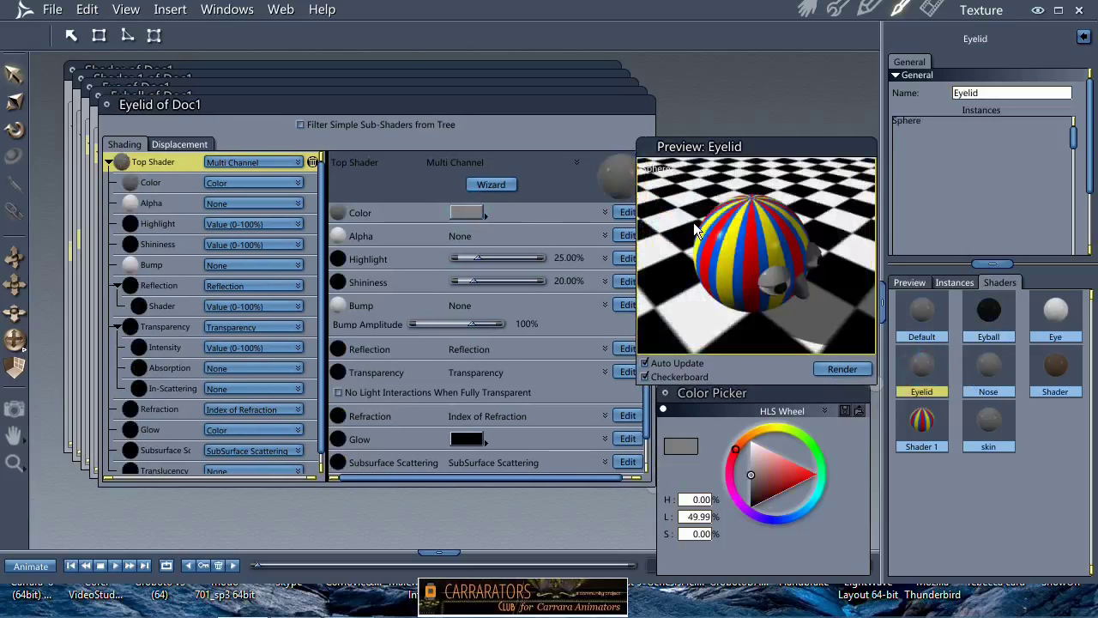
click(750, 434)
click(766, 469)
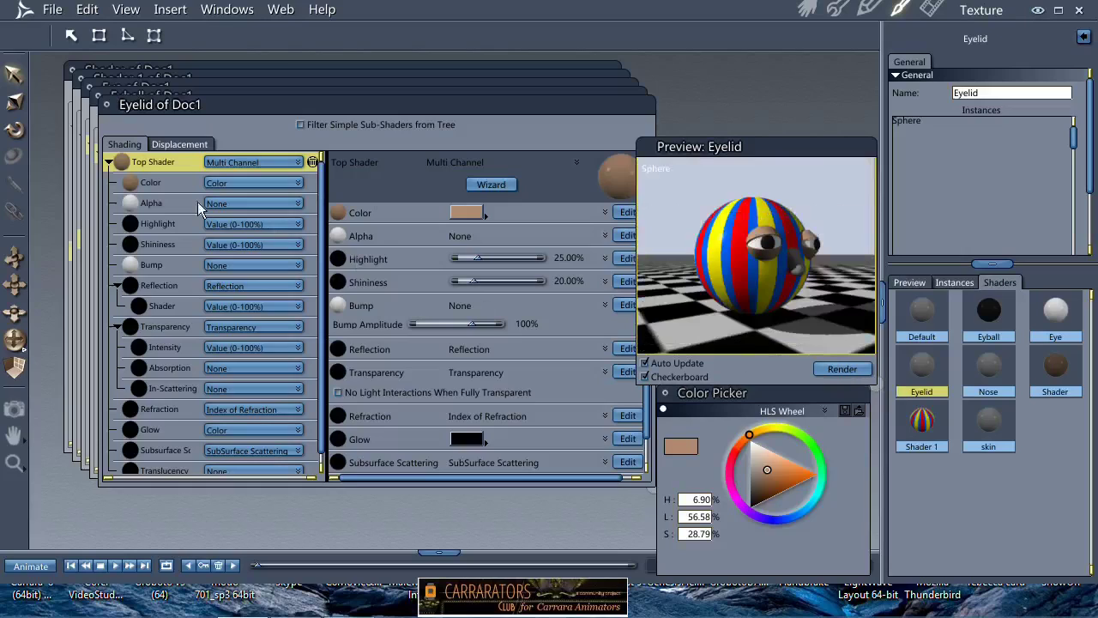
- Copy the Eyelid shader's color to the Nose shader and shift its hue to 4.17% for a redder tone
click(150, 183)
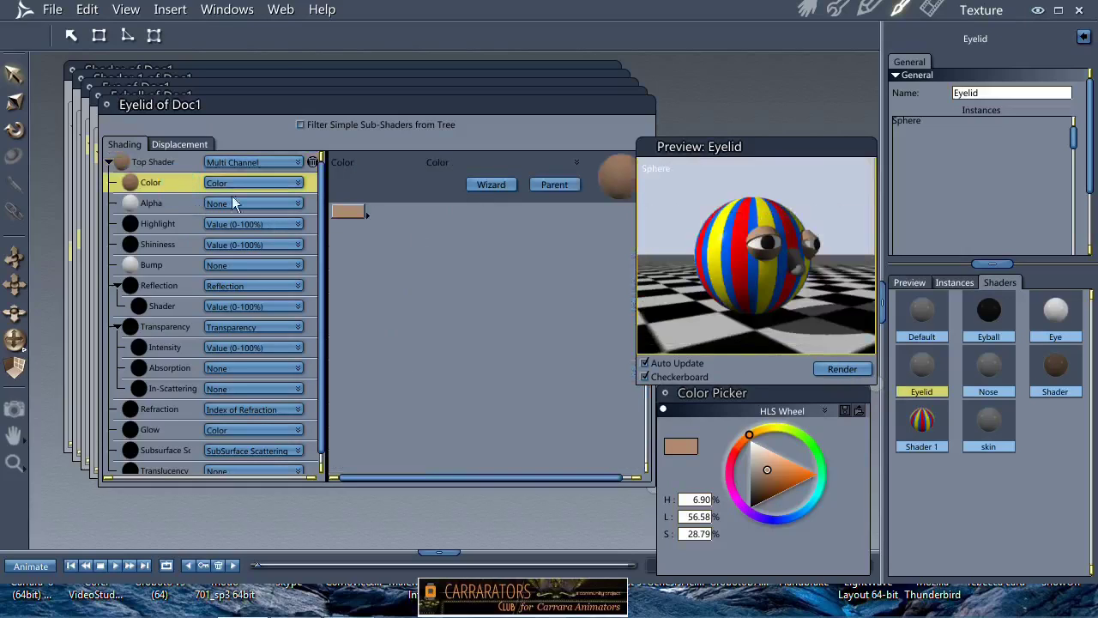
double_click(988, 367)
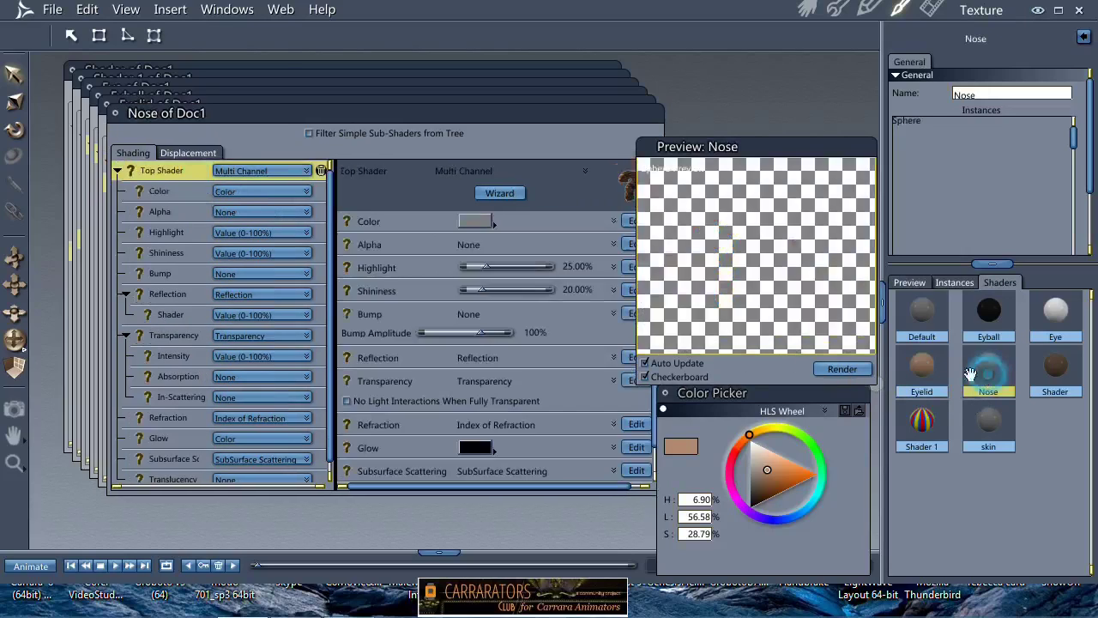
click(179, 190)
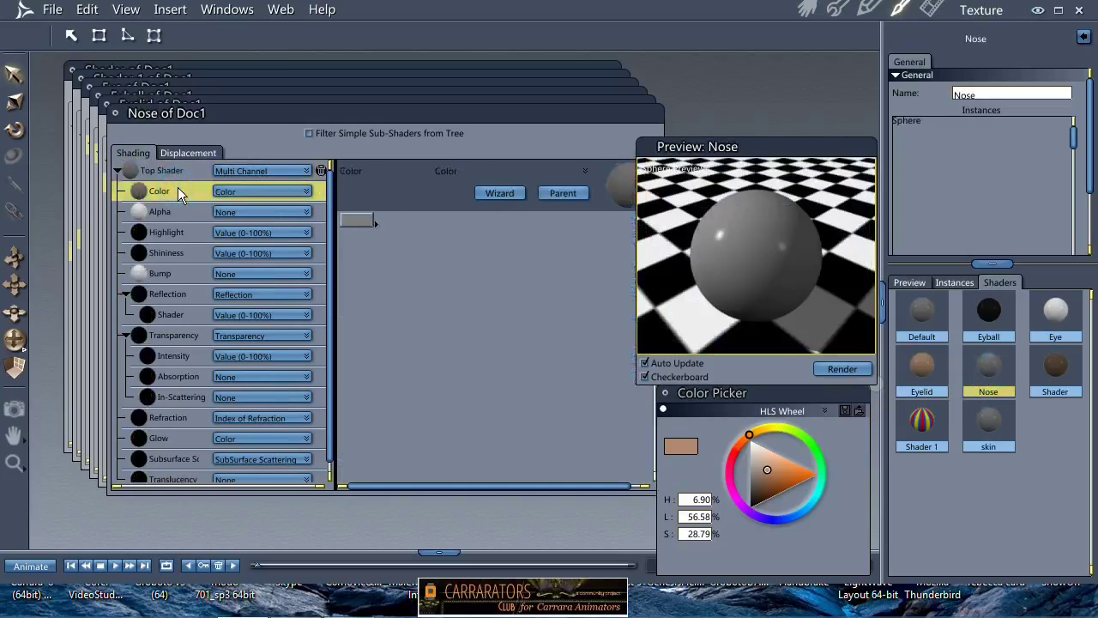
click(358, 220)
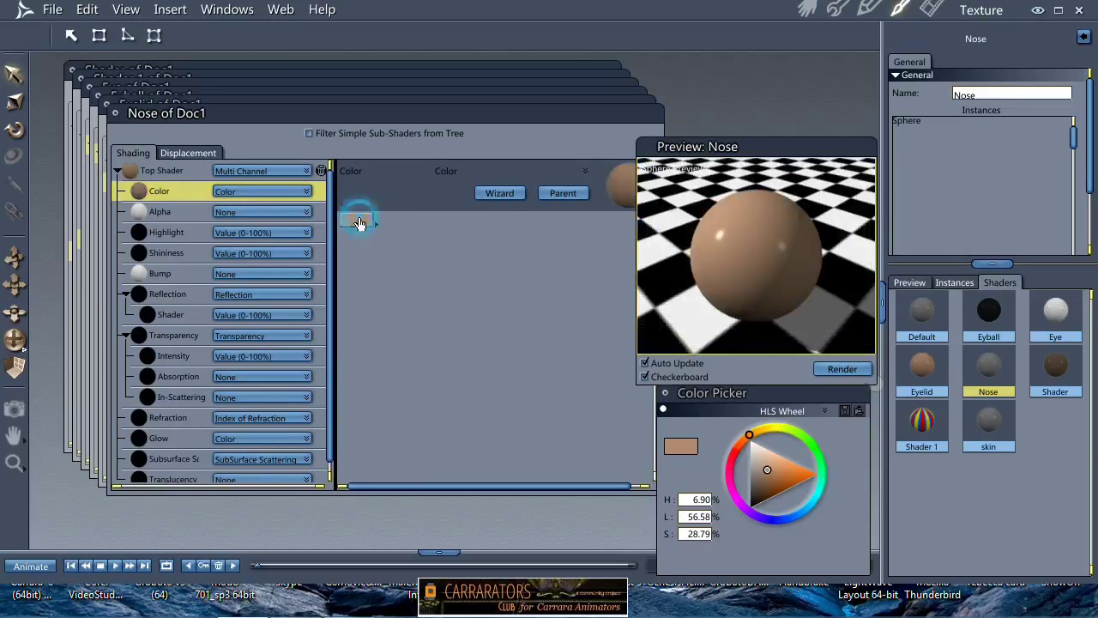
drag(747, 446, 743, 438)
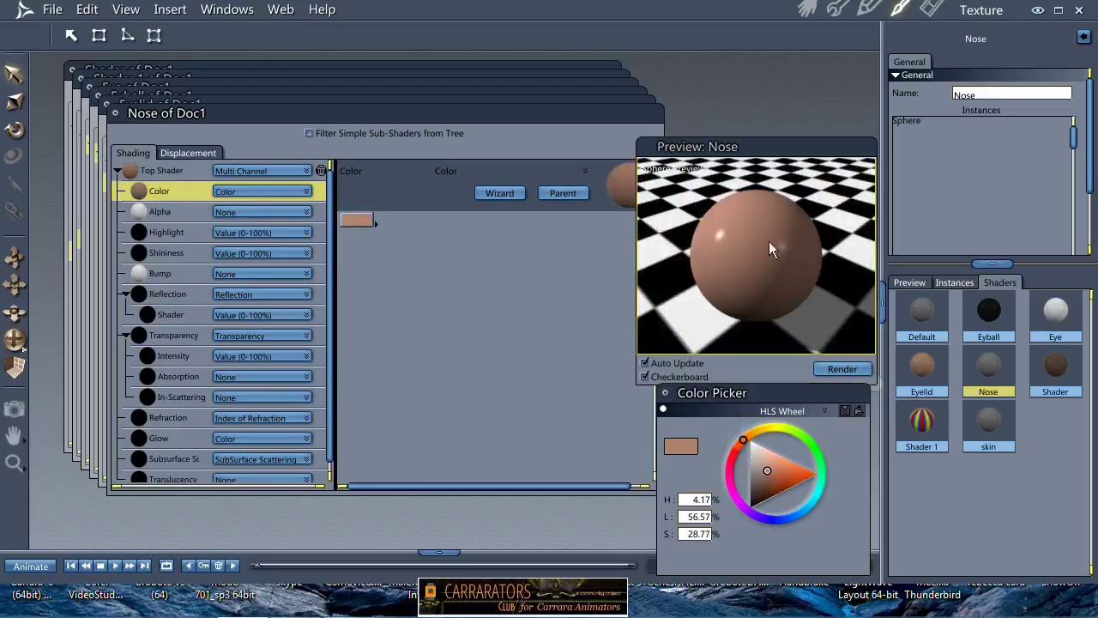
- Give the skin shader the eyelid color and lighten it to 65.79% lightness and 28.85% saturation
click(990, 436)
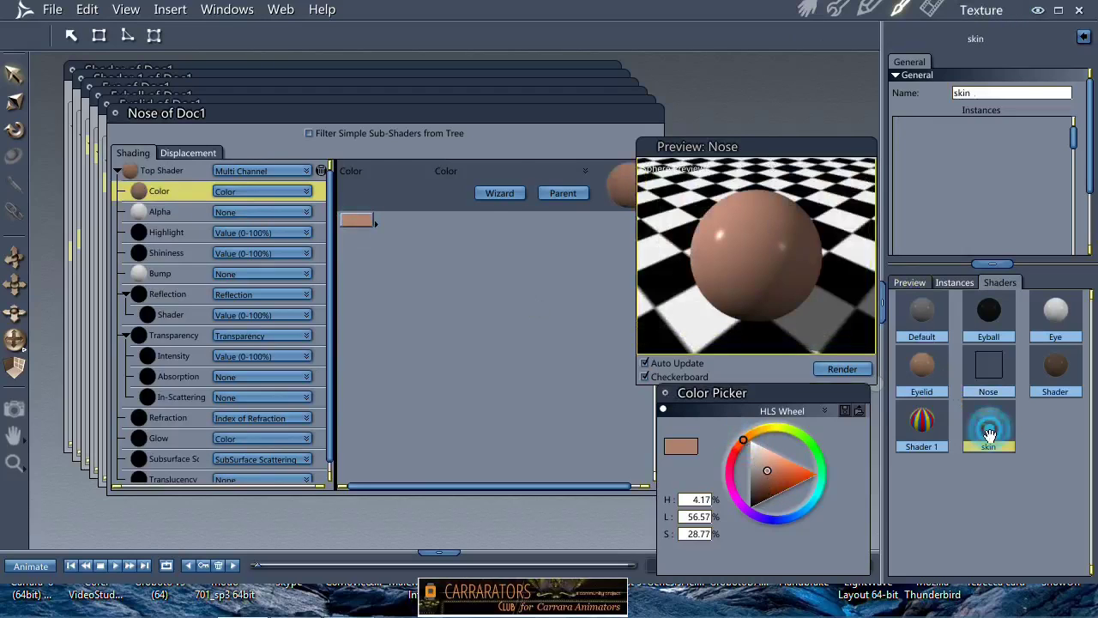
click(184, 203)
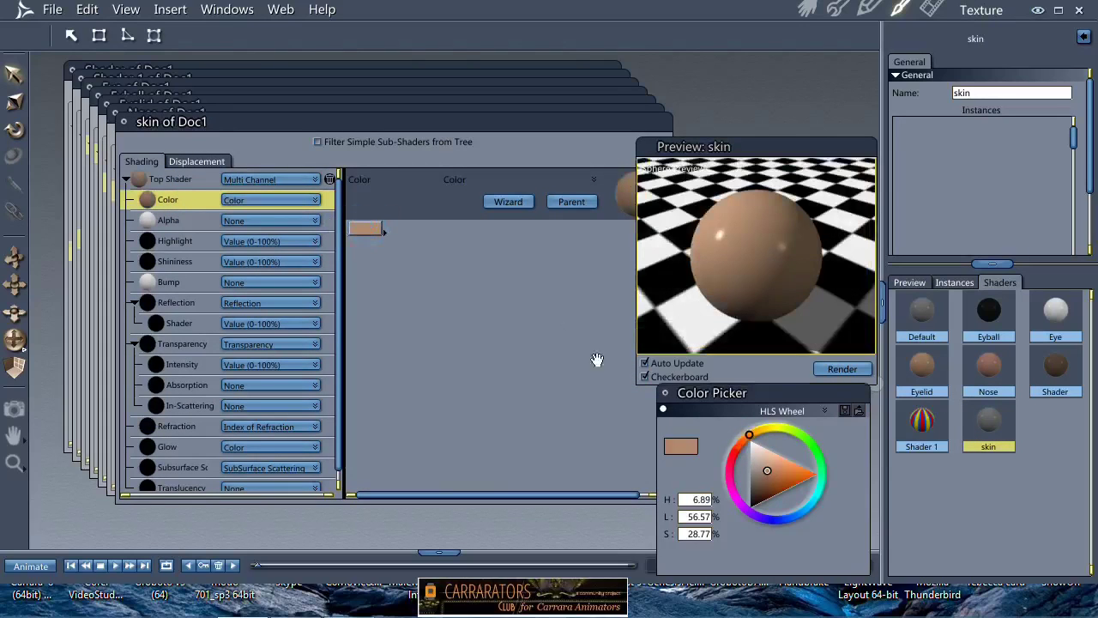
click(764, 465)
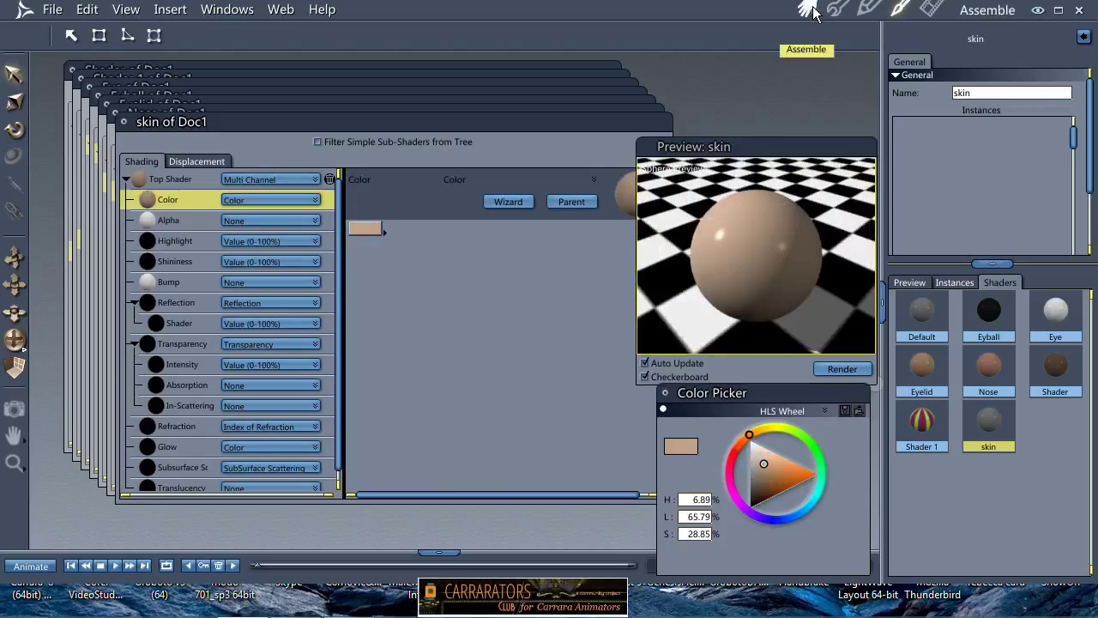
- Preview Shader 1 on the Sphere model and draw a rectangular layer around the near eye, about 0.27 high
double_click(924, 422)
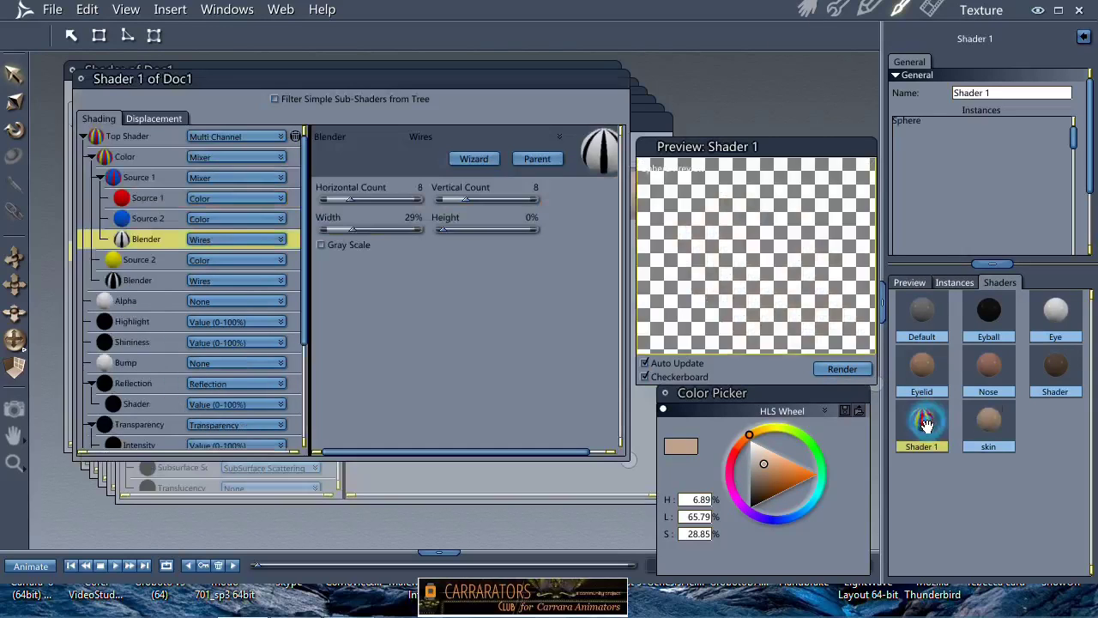
click(650, 170)
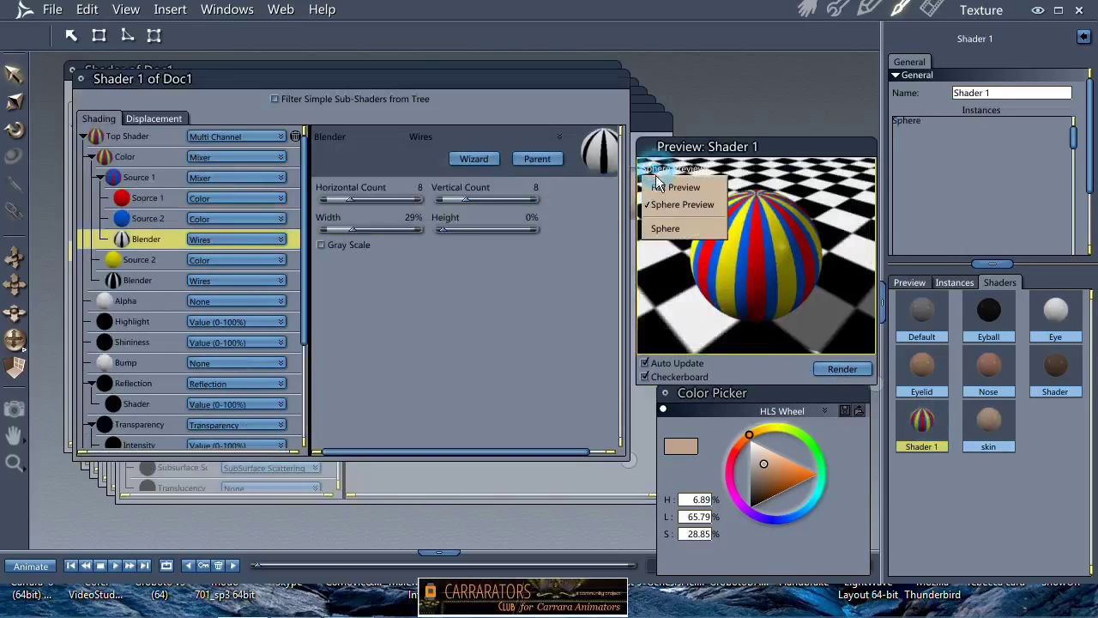
click(682, 226)
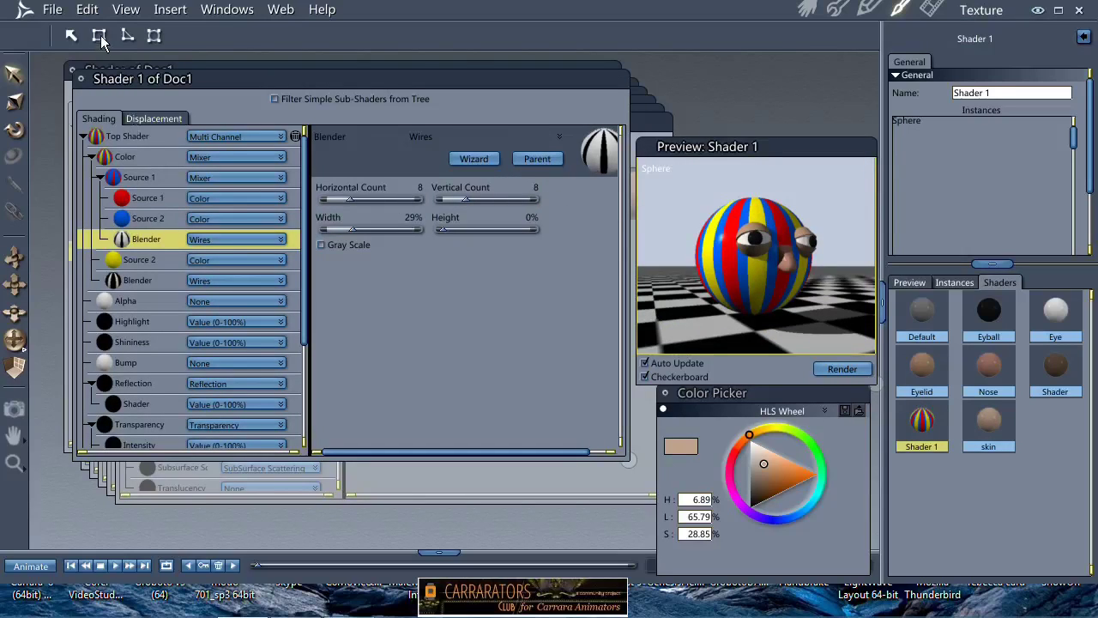
drag(729, 224, 776, 292)
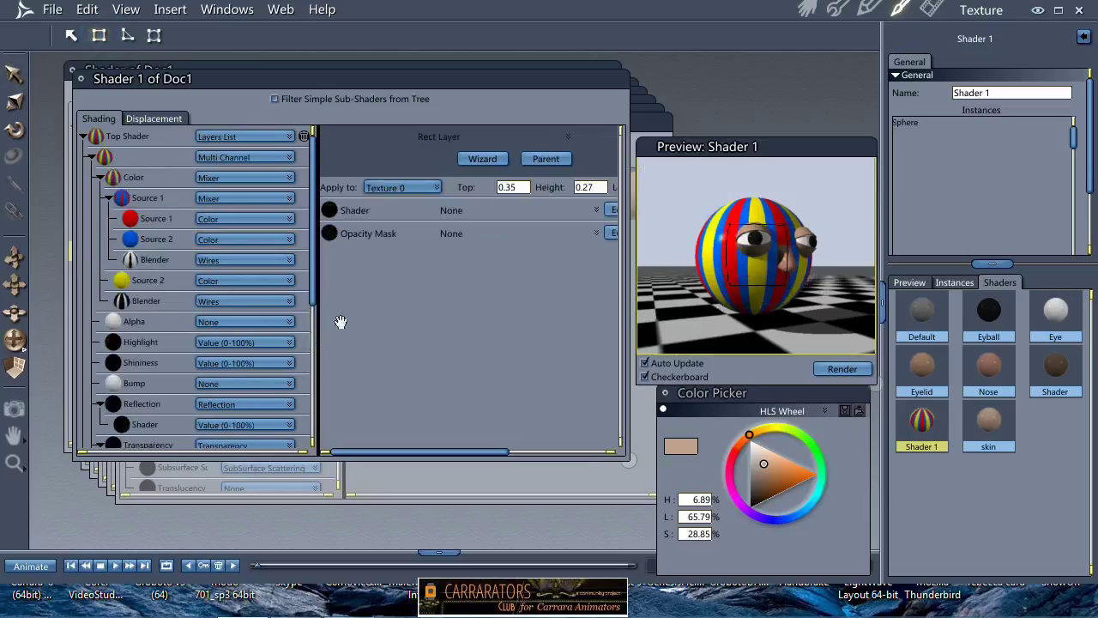
- Set the rectangular layer's Top and Left to 0 and give it a Multi Channel shader
click(91, 157)
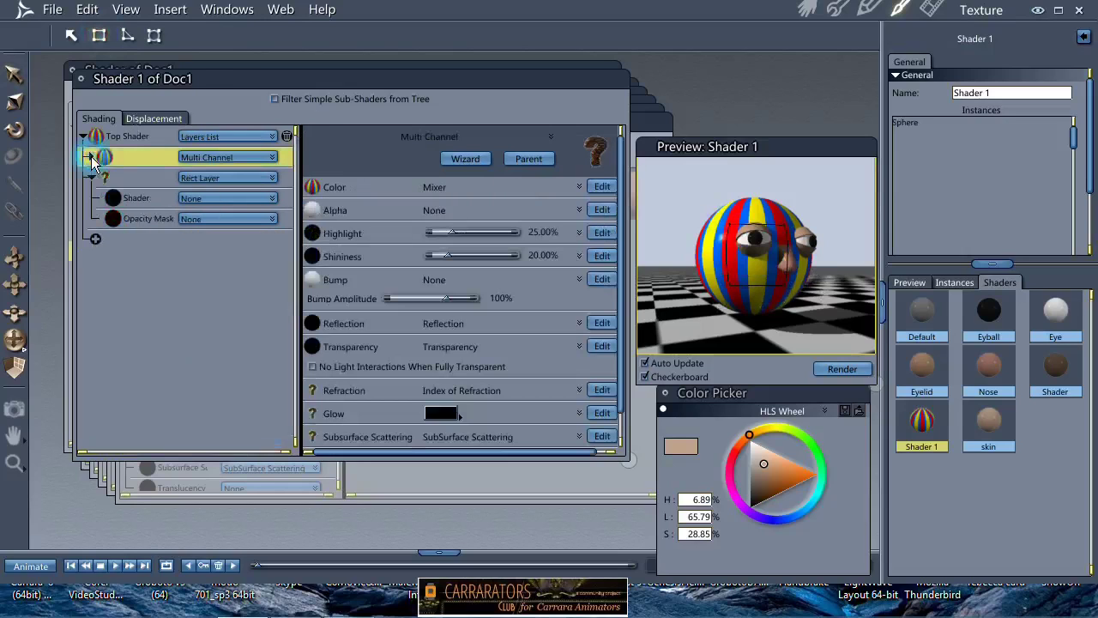
click(130, 176)
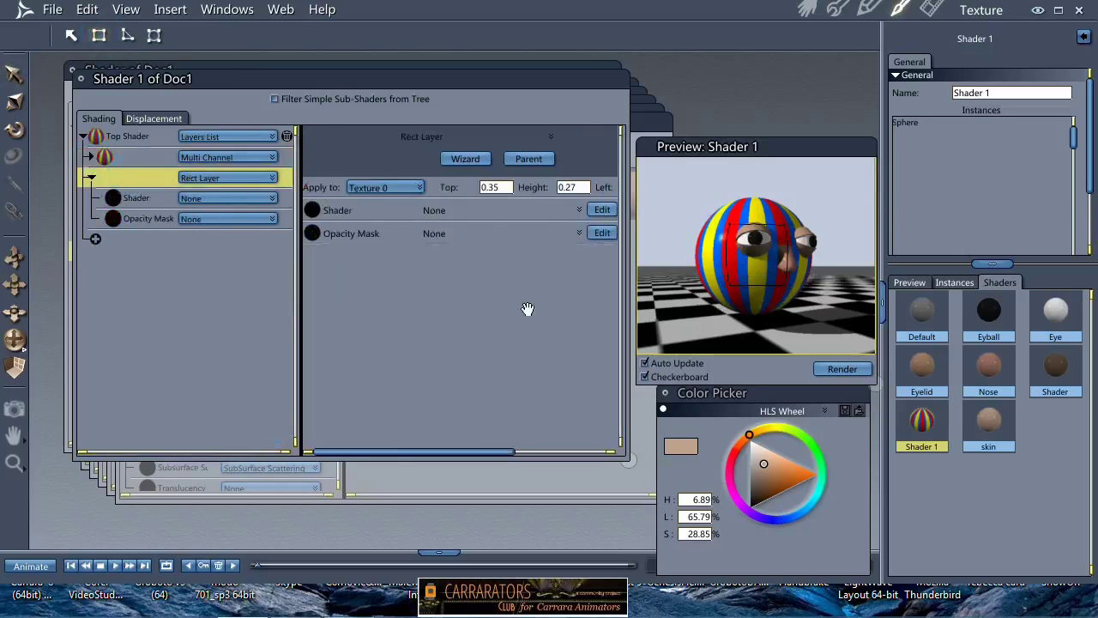
drag(536, 310, 387, 321)
drag(373, 186, 354, 187)
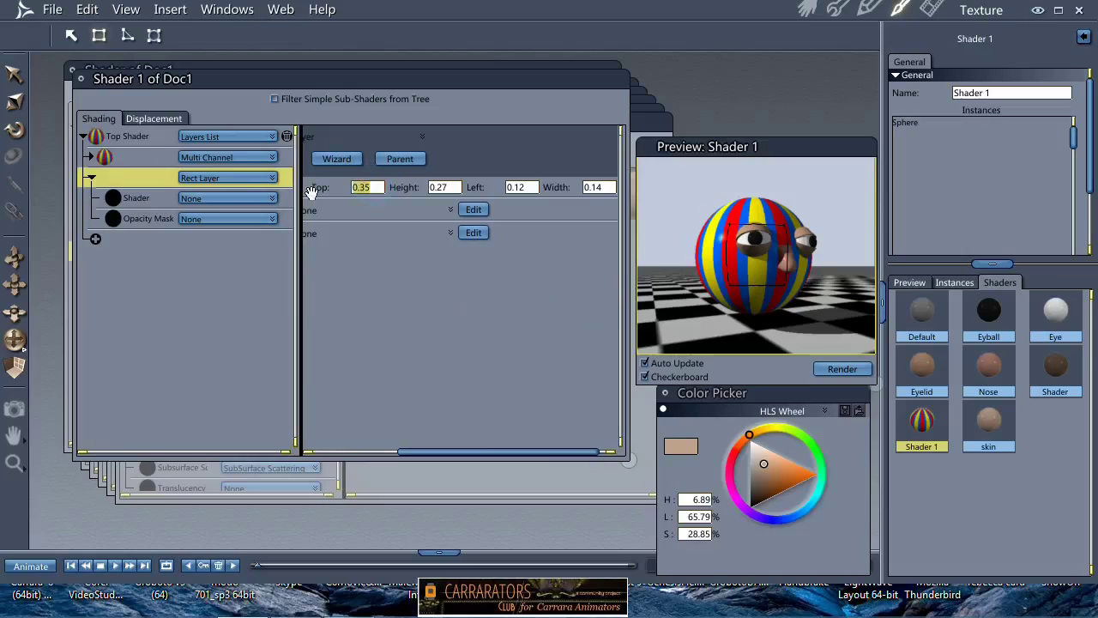
text(0)
click(514, 299)
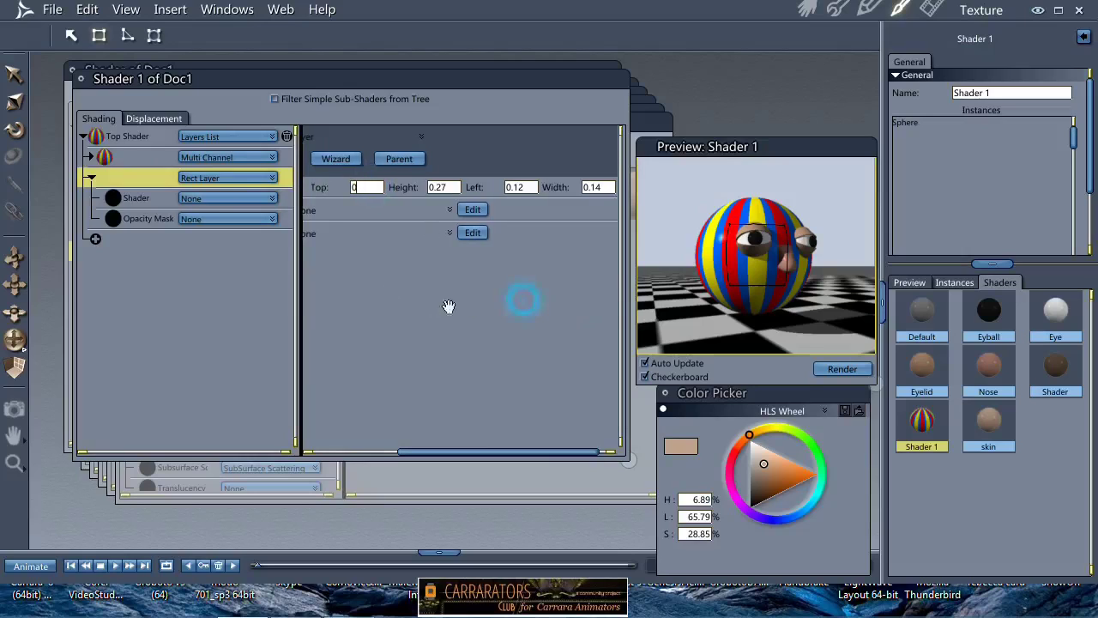
click(523, 186)
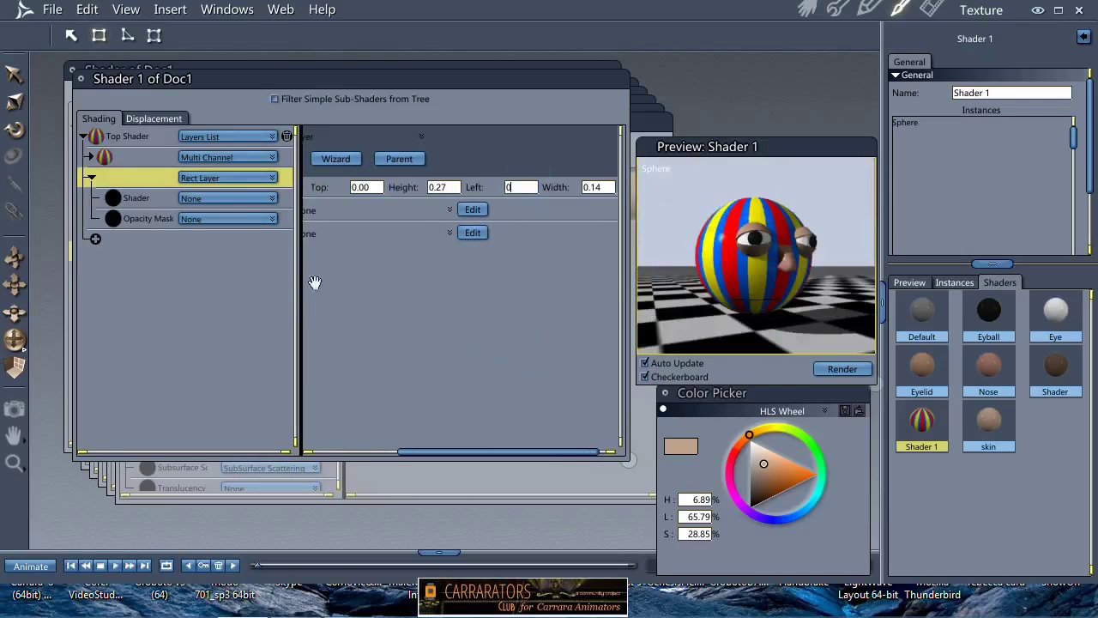
click(252, 198)
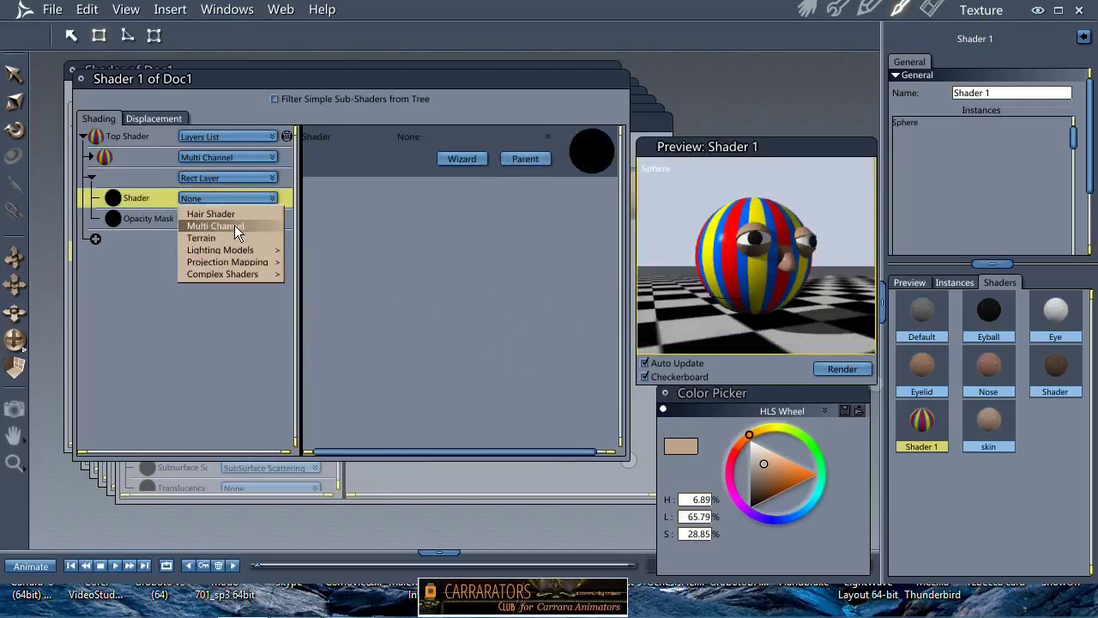
click(238, 225)
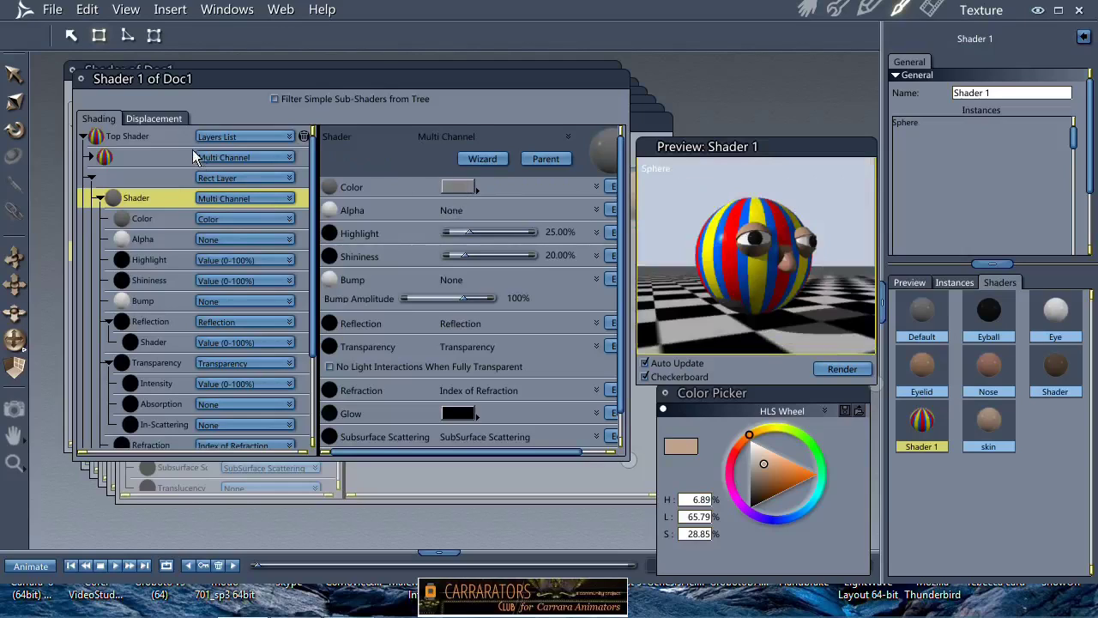
- Resize the rectangular layer to Height 1.00 and Width 1.00, and set its Top to 0.50
drag(525, 319, 272, 332)
drag(455, 185, 409, 182)
text(1.0)
key(Return)
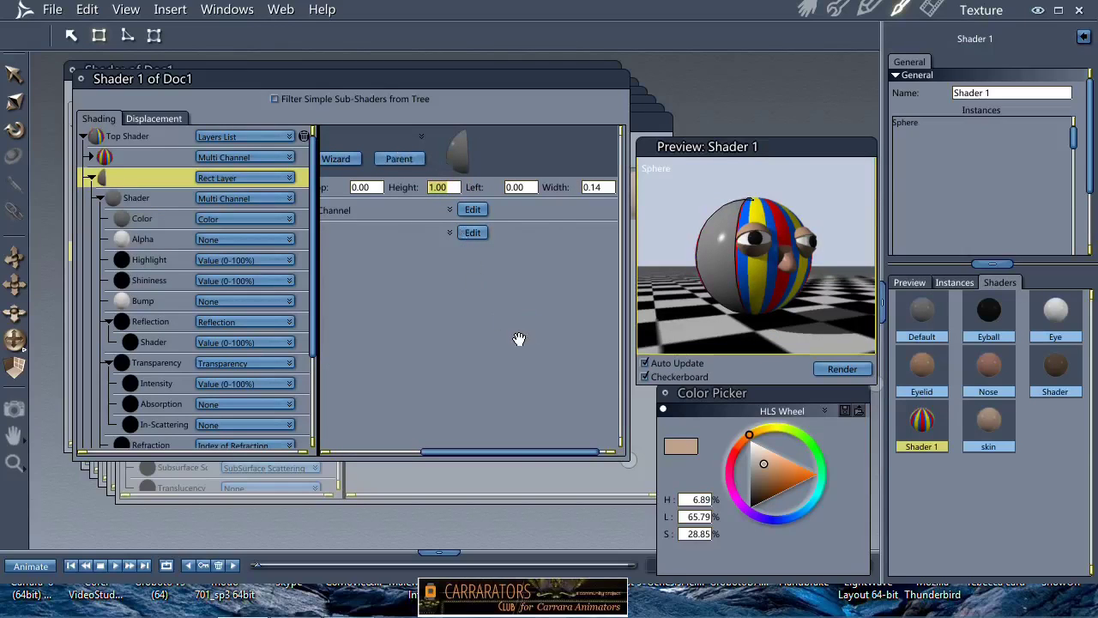
click(600, 187)
text(1.)
key(Return)
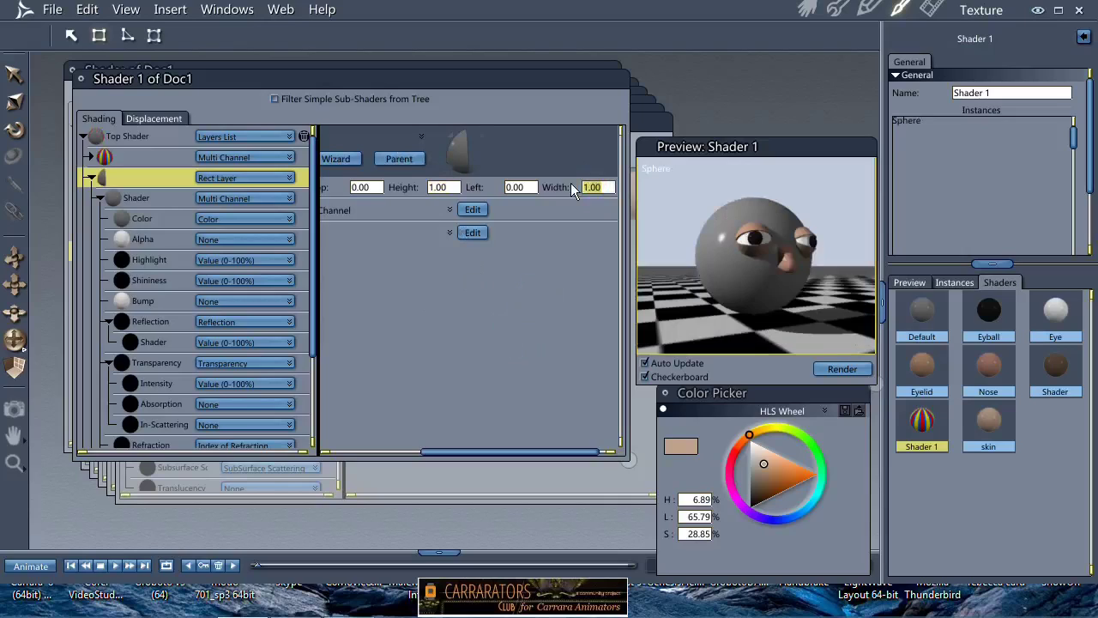
drag(404, 318, 561, 321)
click(518, 186)
key(Return)
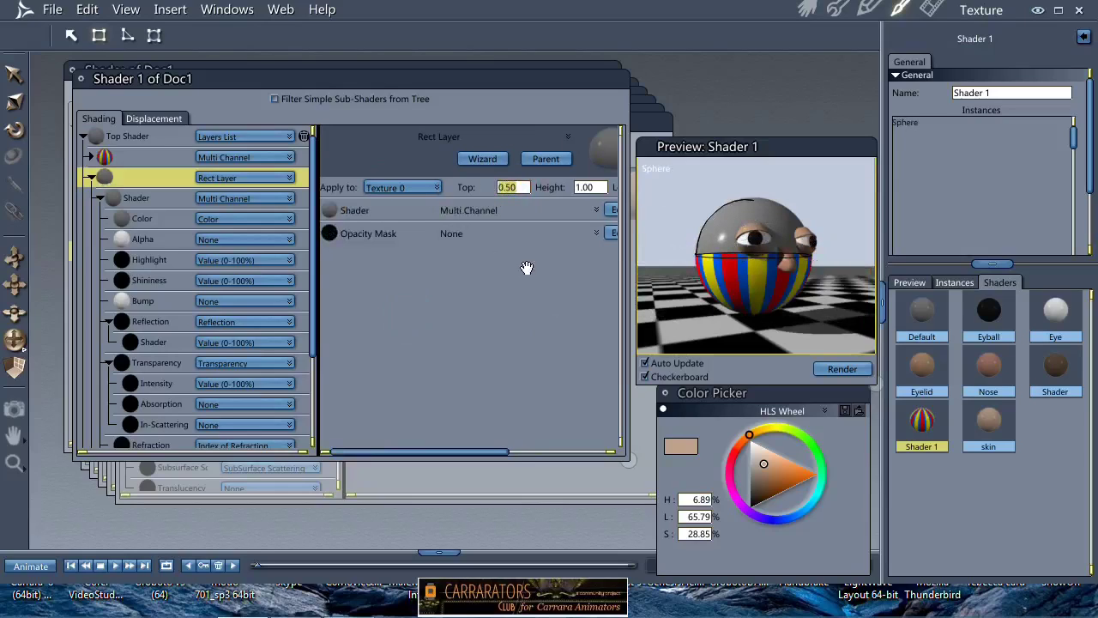
drag(528, 272, 460, 269)
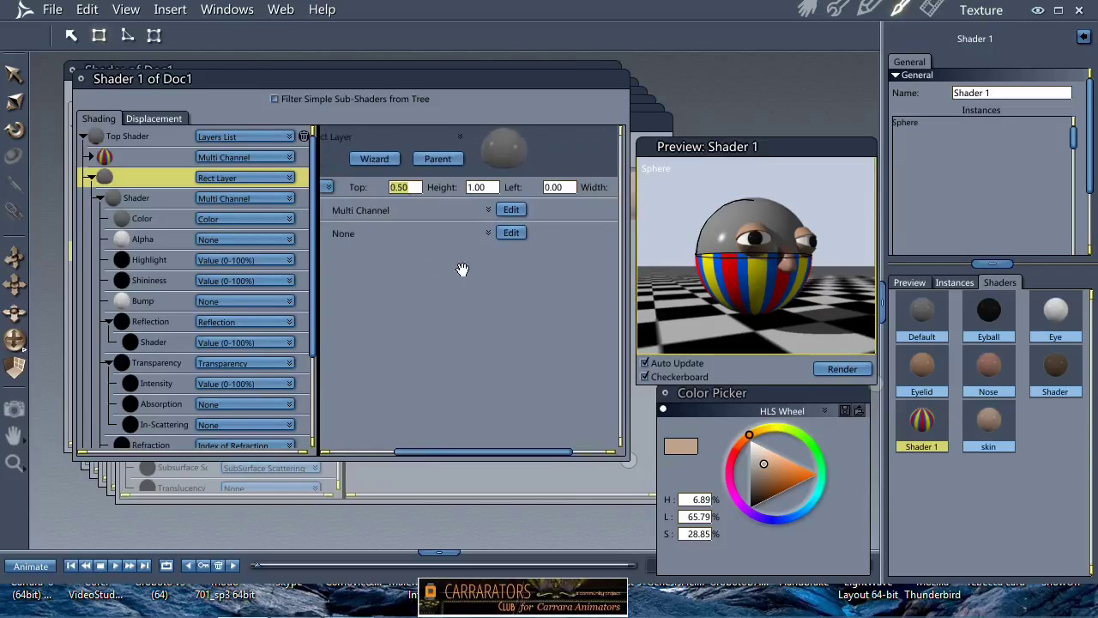
- Copy the red and blue Source 1 mixer from the base Multi Channel into the rectangular layer's Color channel
click(92, 159)
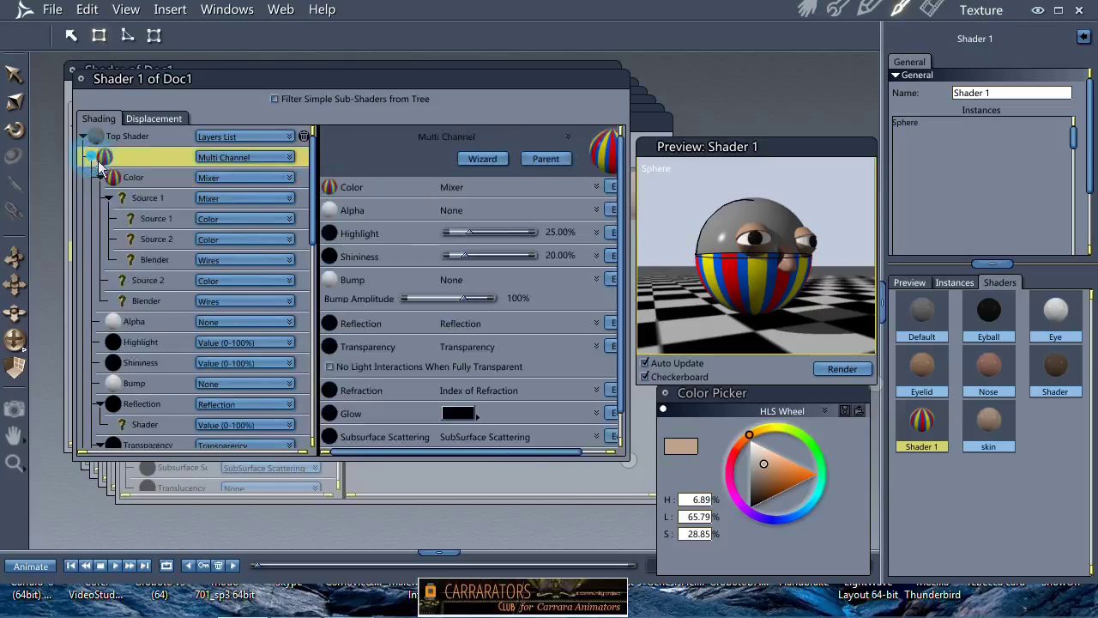
click(147, 198)
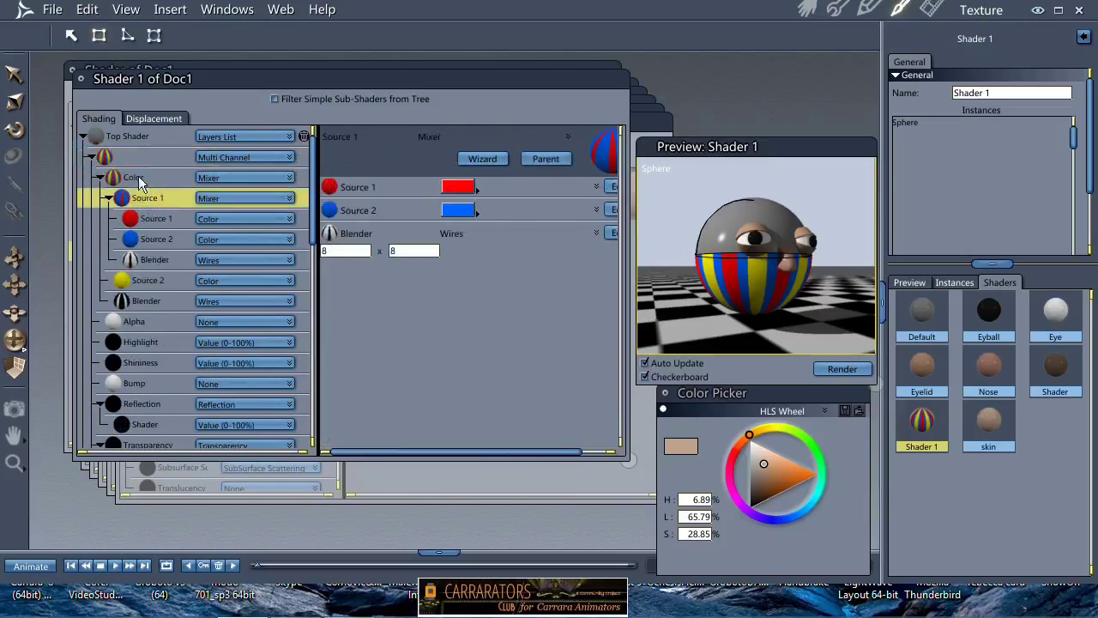
click(96, 161)
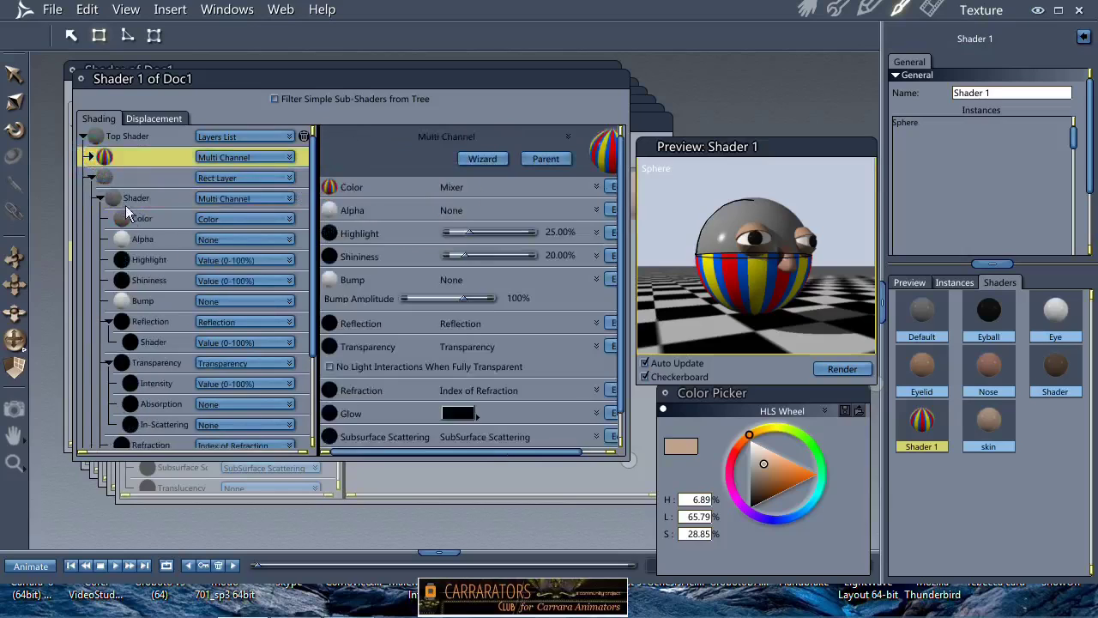
click(160, 226)
key(ctrl+z)
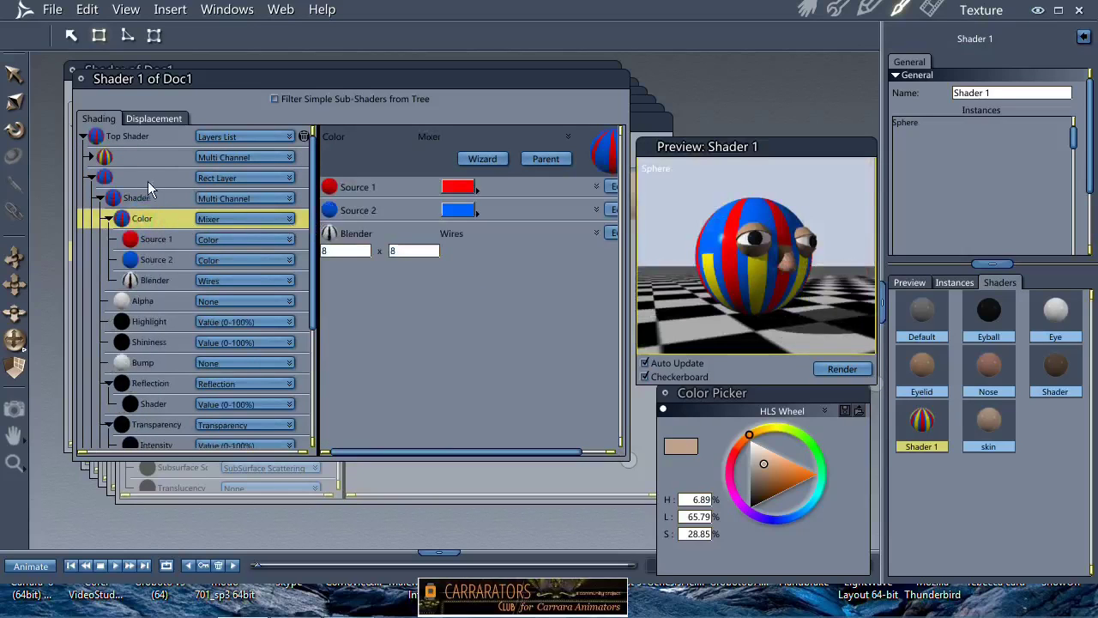
- Try replacing the base Multi Channel's striped mixer with a plain Color, and undo that replacement
click(99, 157)
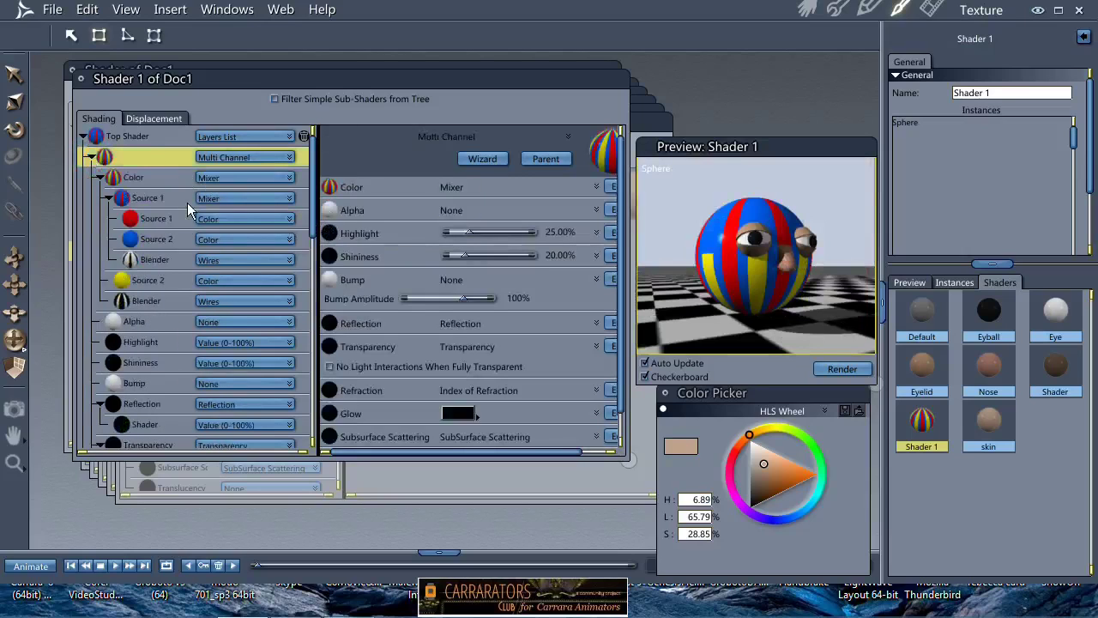
click(250, 178)
click(257, 212)
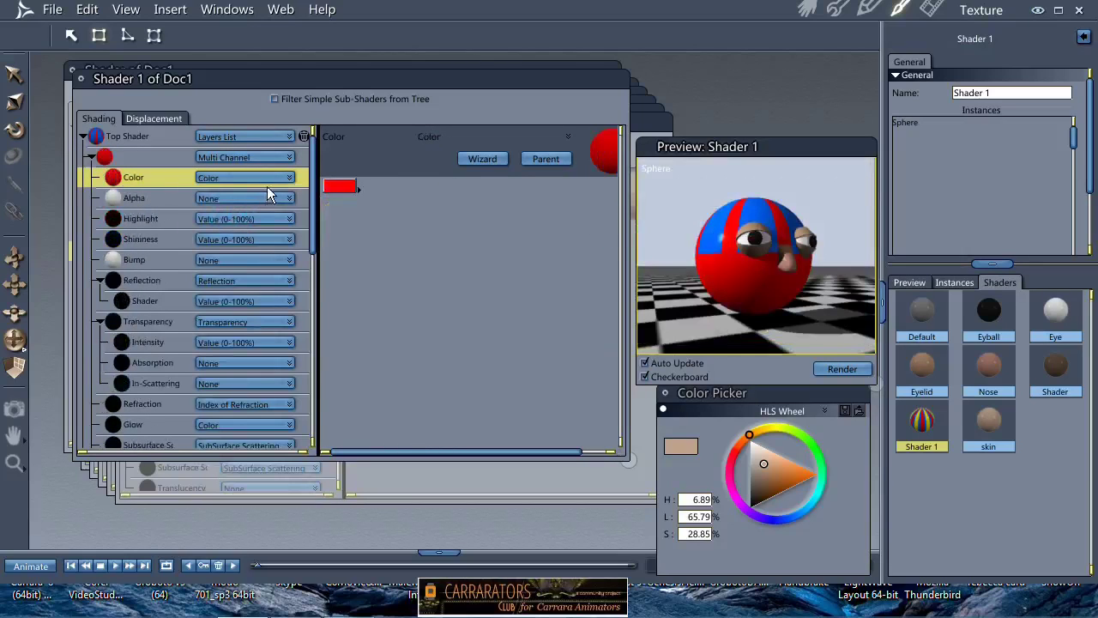
click(269, 179)
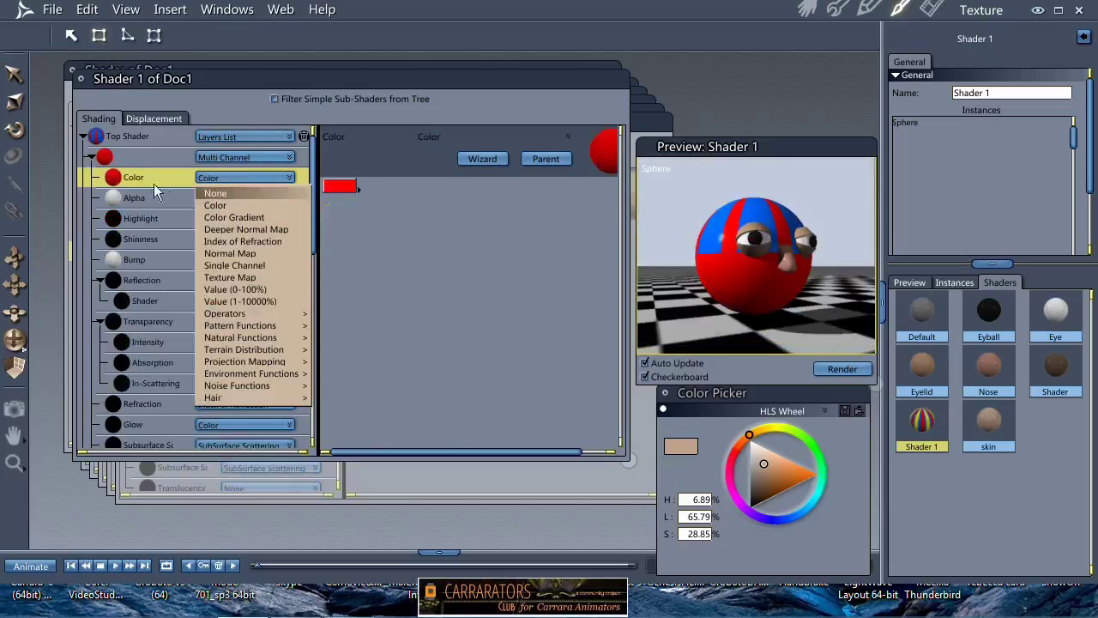
click(94, 162)
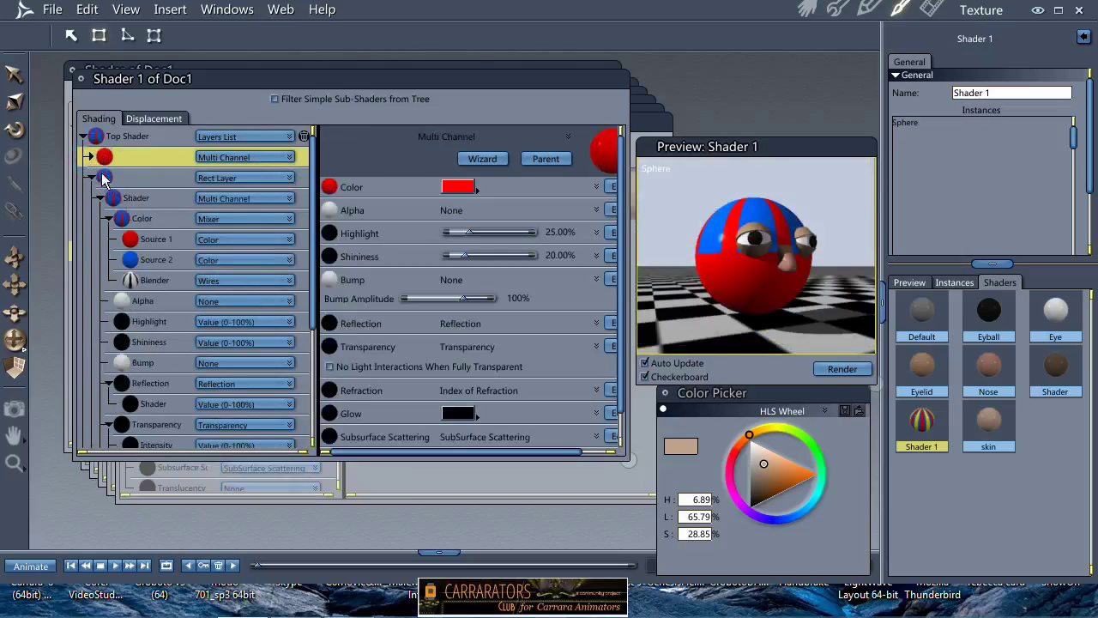
click(94, 177)
click(90, 177)
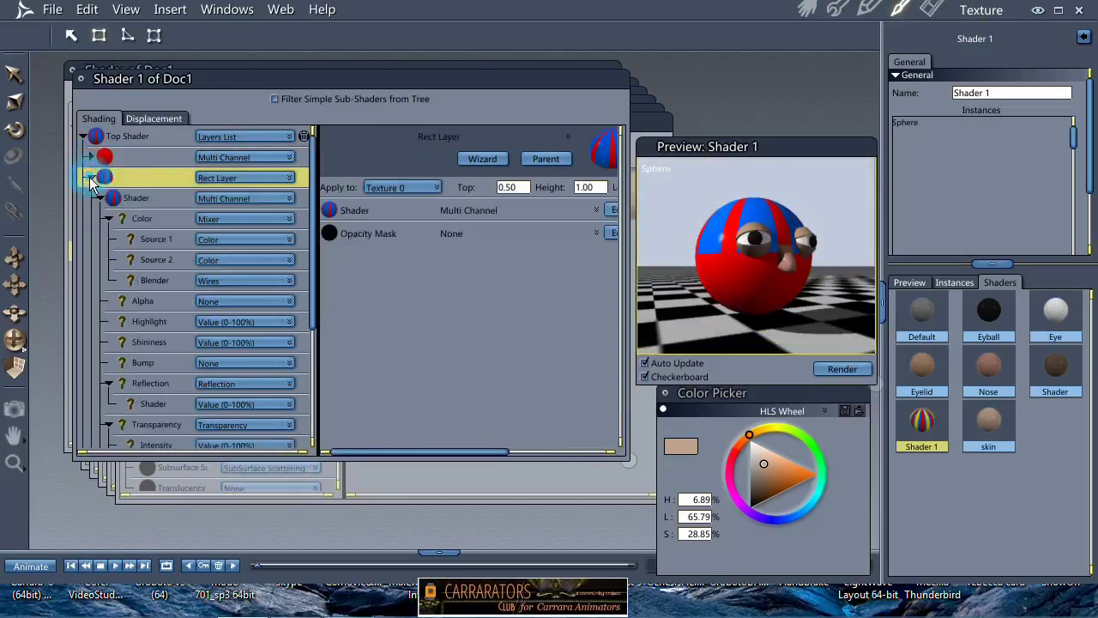
click(122, 217)
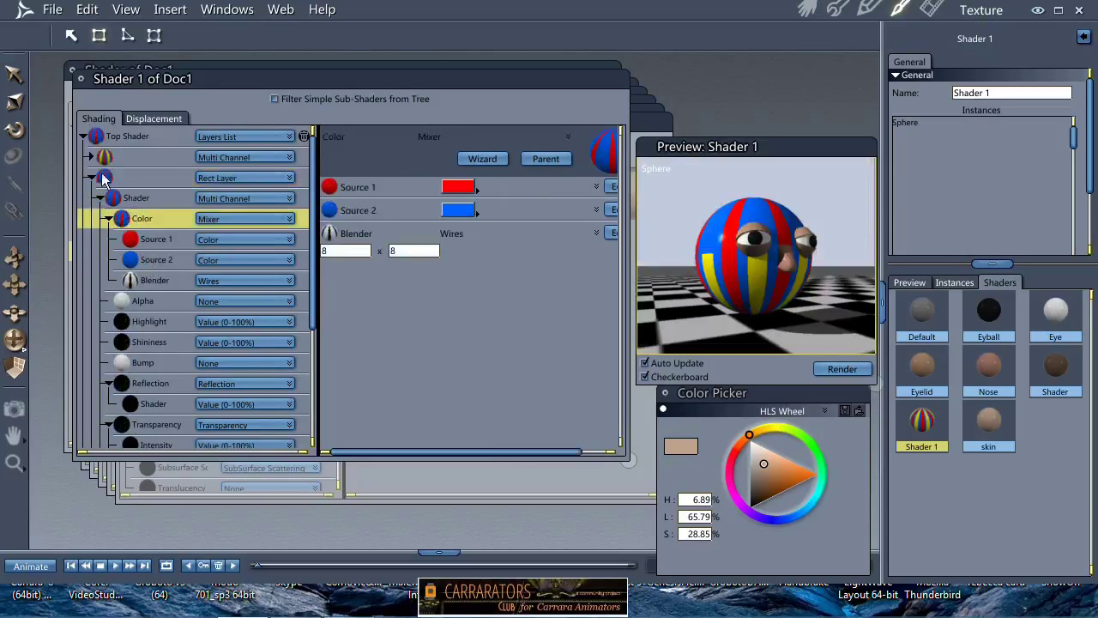
- Copy the base Multi Channel's full three-color Color mixer into the rectangular layer's Color channel
click(93, 161)
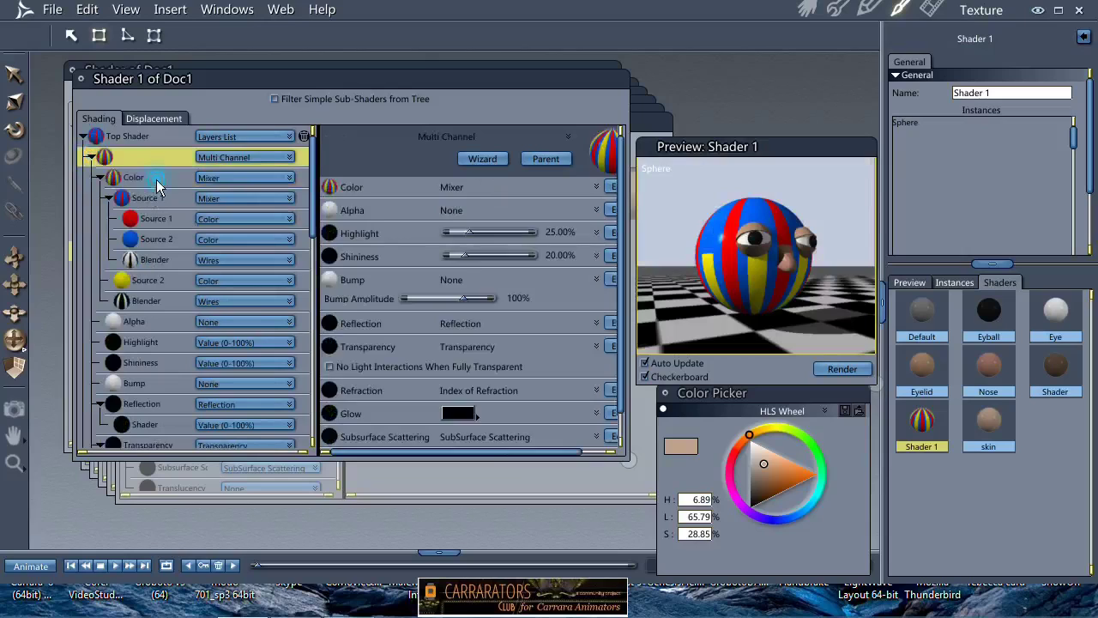
click(156, 179)
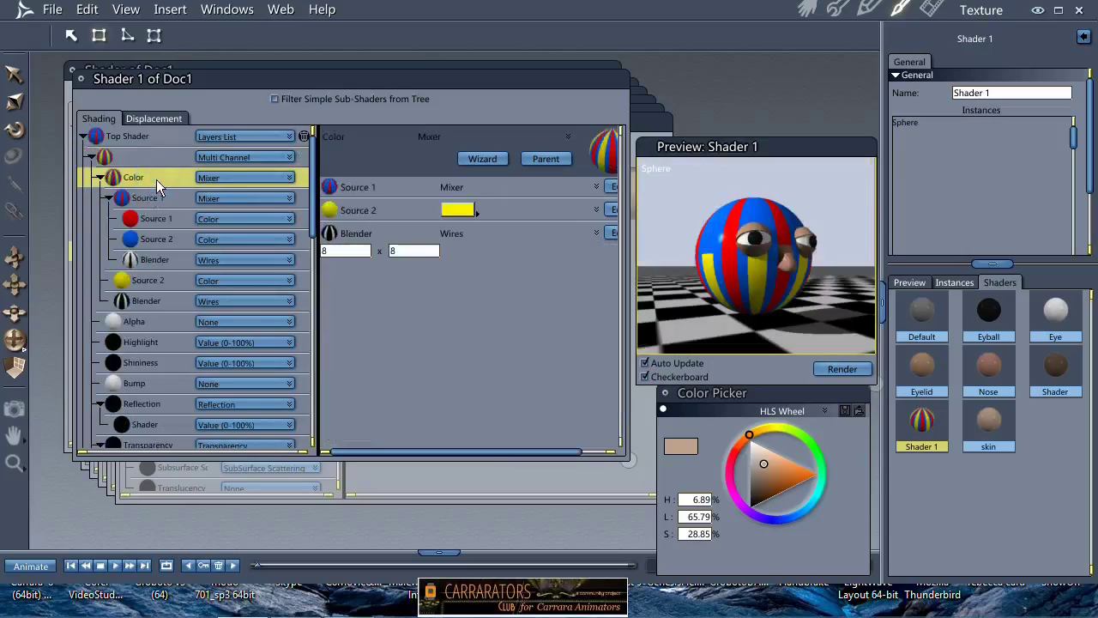
click(93, 161)
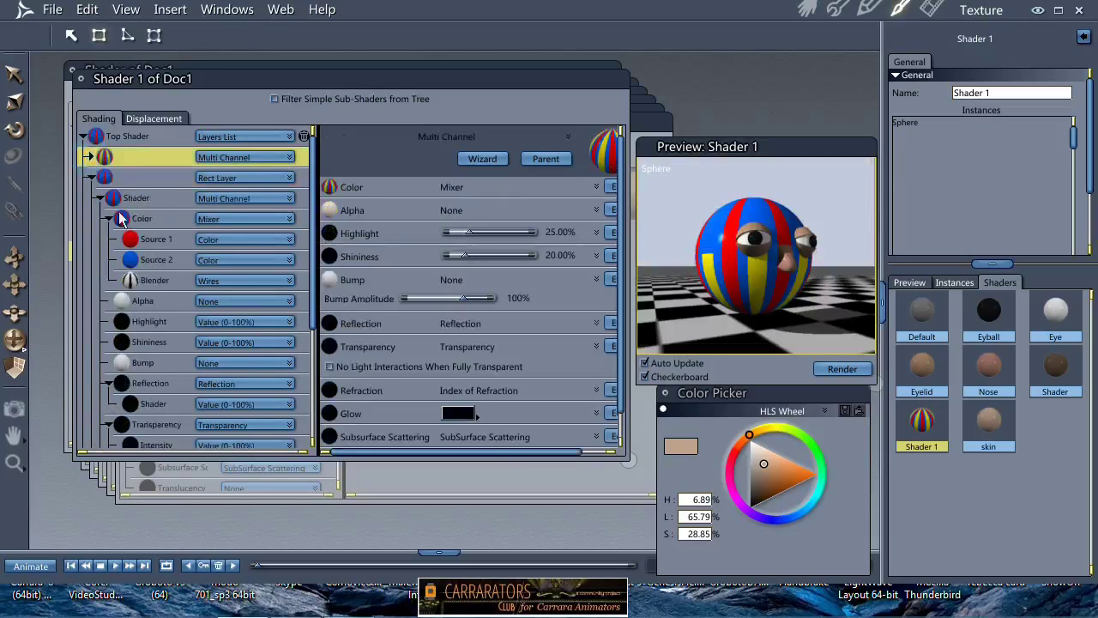
click(147, 222)
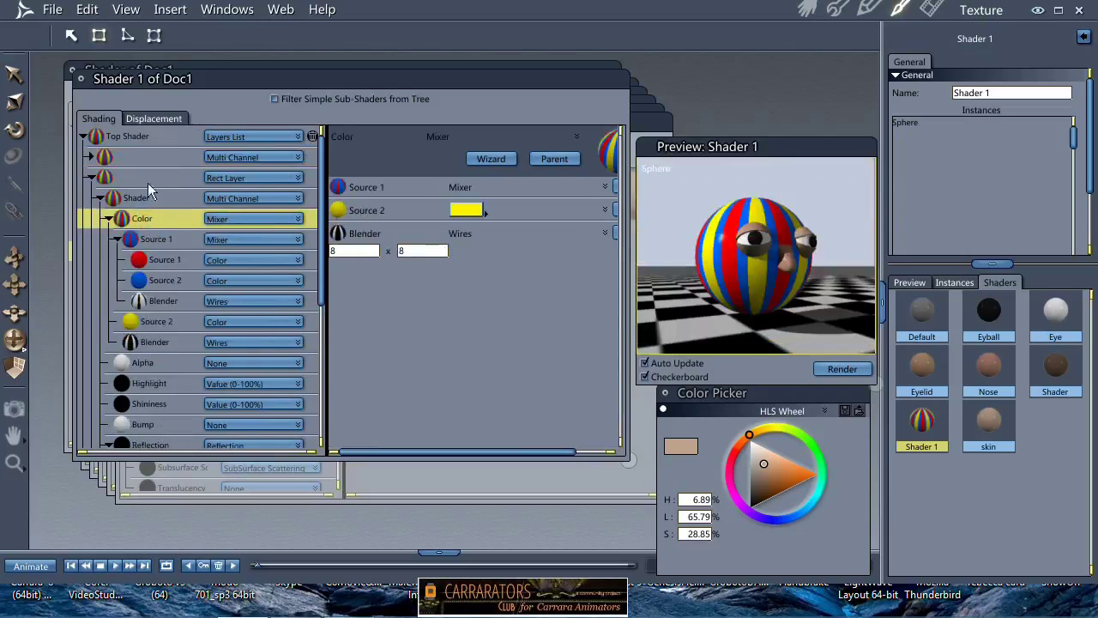
- Replace the base Multi Channel's mixer with a plain skin-tone Color of H 5.00, L 67.11 and S 22.00%
click(98, 159)
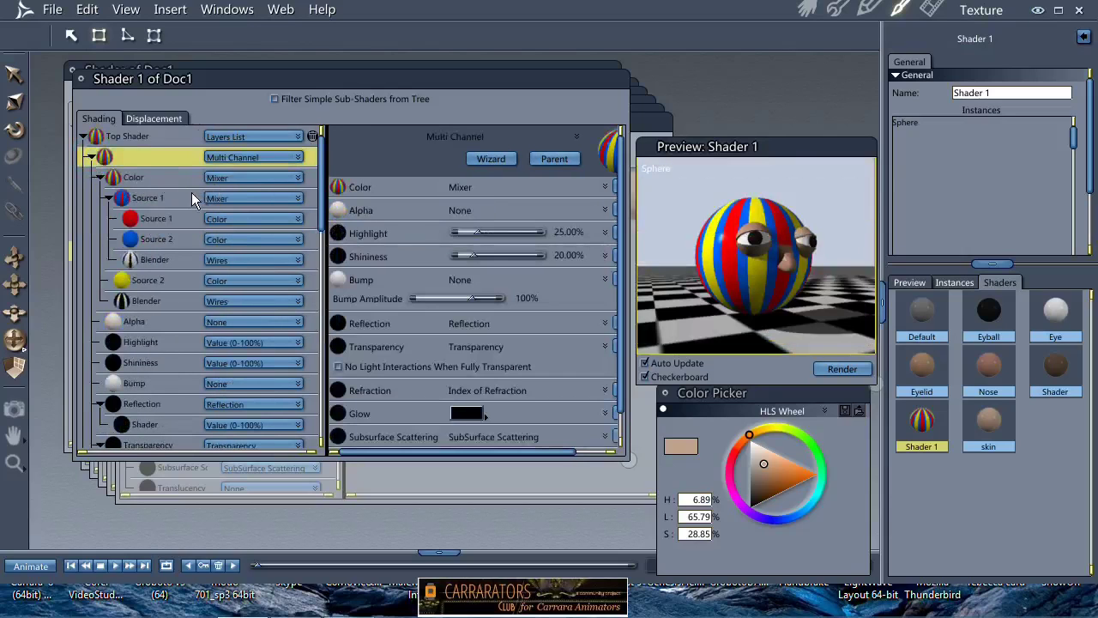
click(260, 180)
click(247, 211)
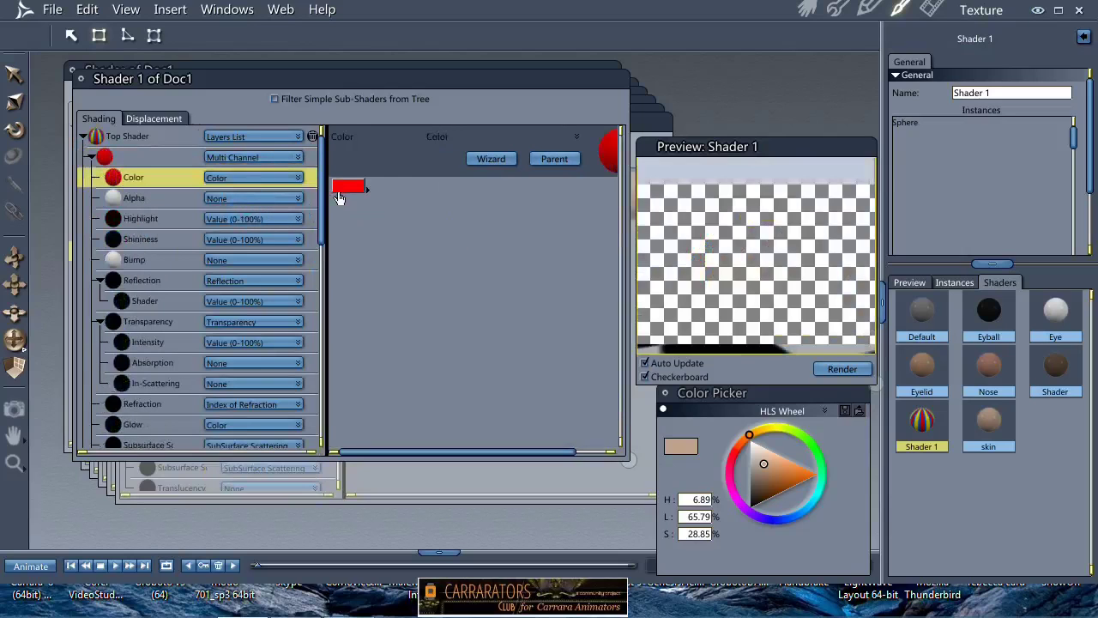
click(347, 191)
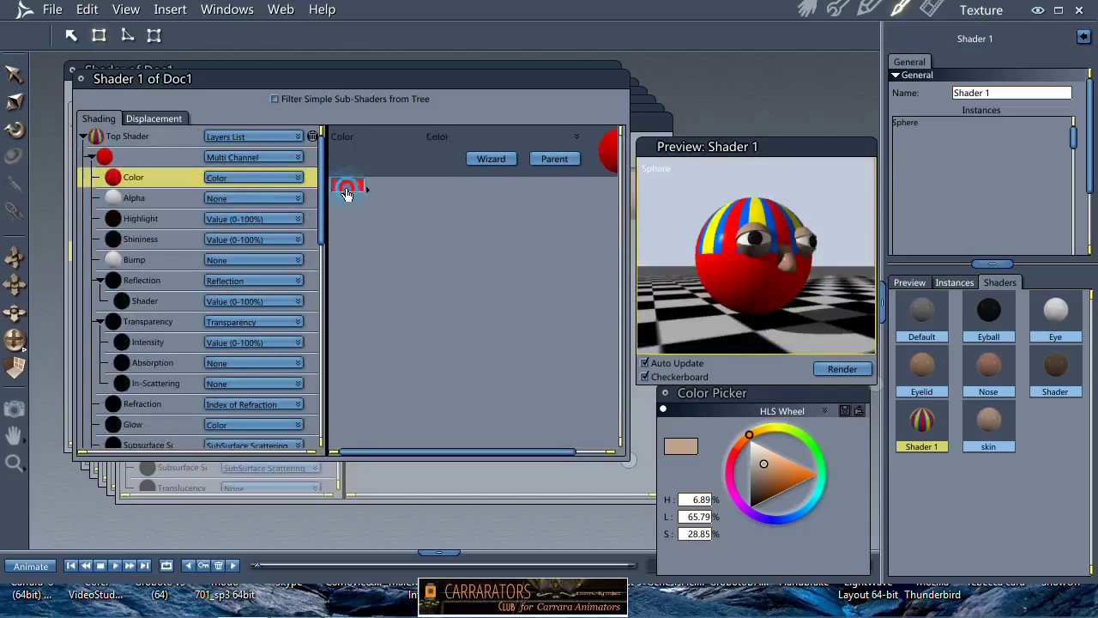
click(762, 456)
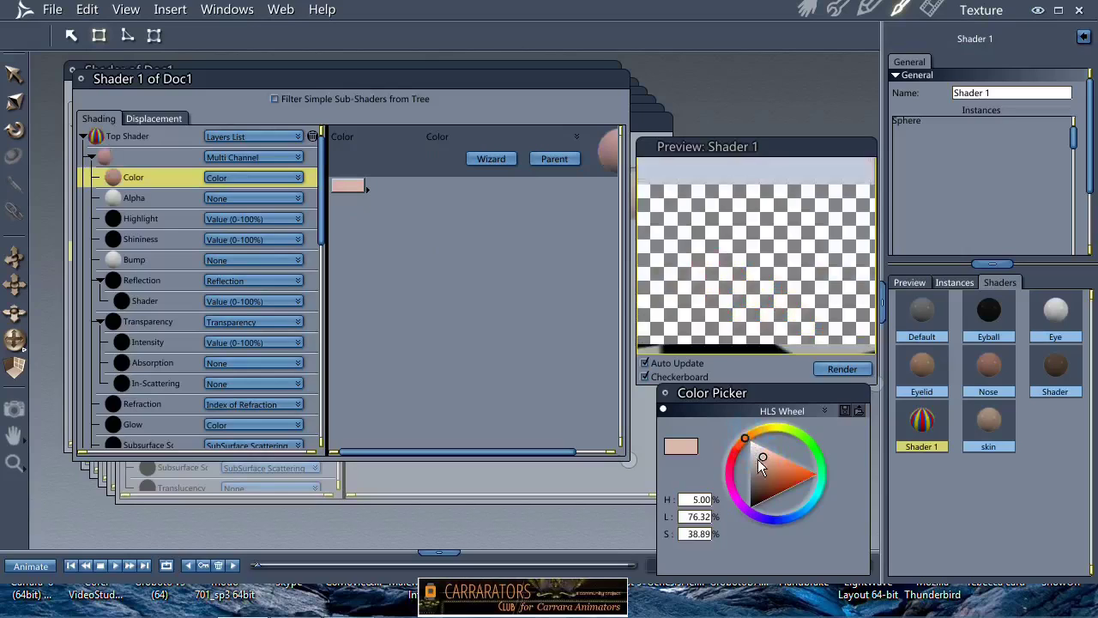
drag(764, 457, 760, 462)
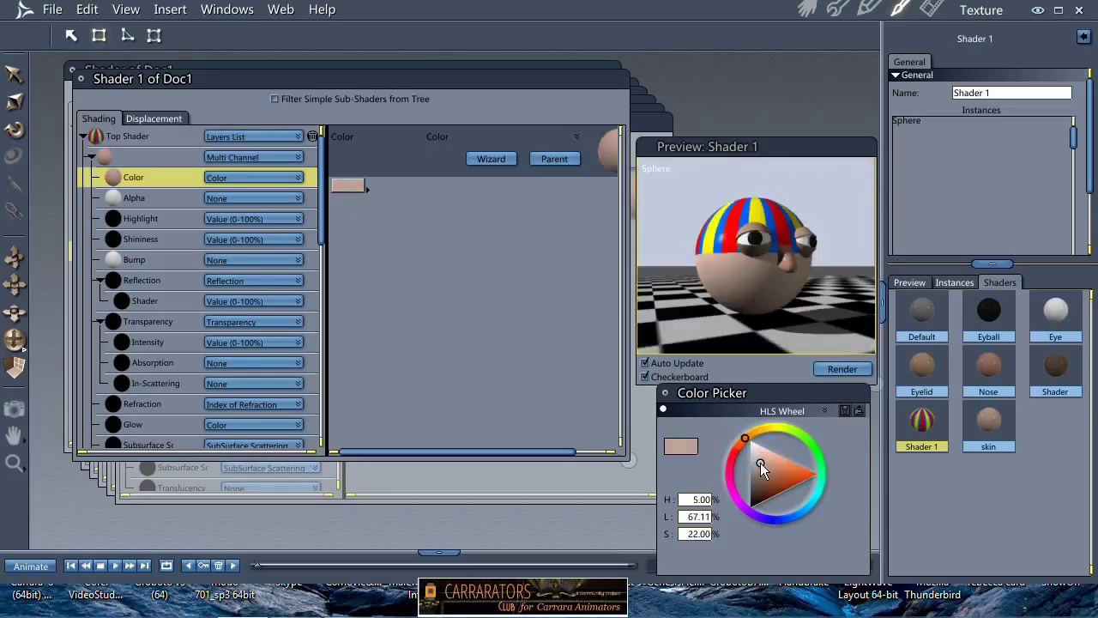
- Raise the striped rectangular layer's lower edge to a cap on the ball by setting its Top to 0.65
click(93, 159)
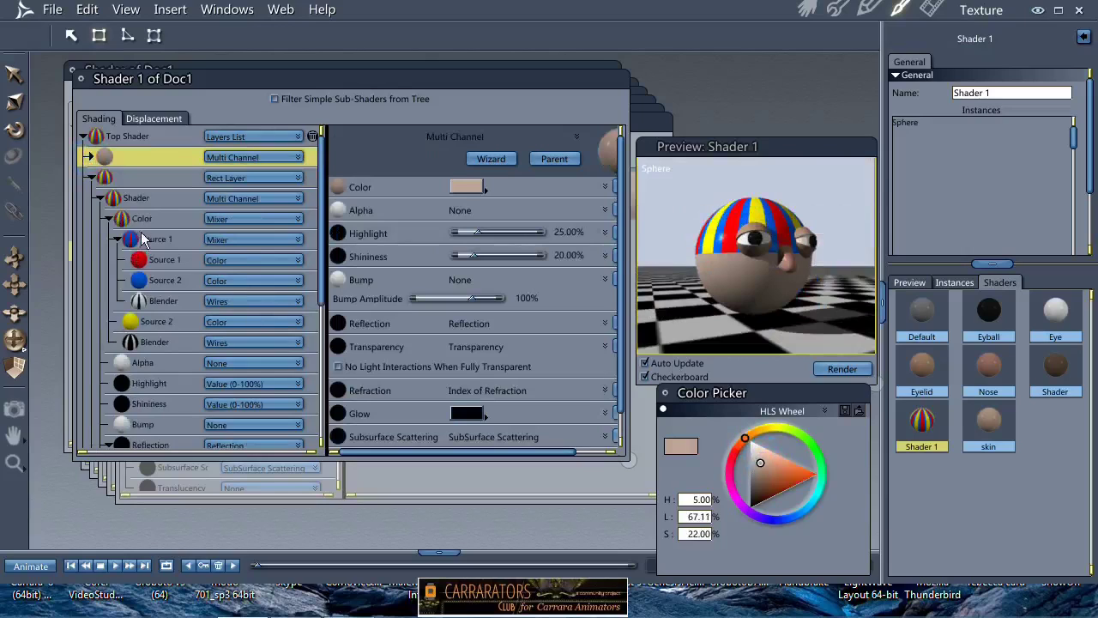
click(199, 178)
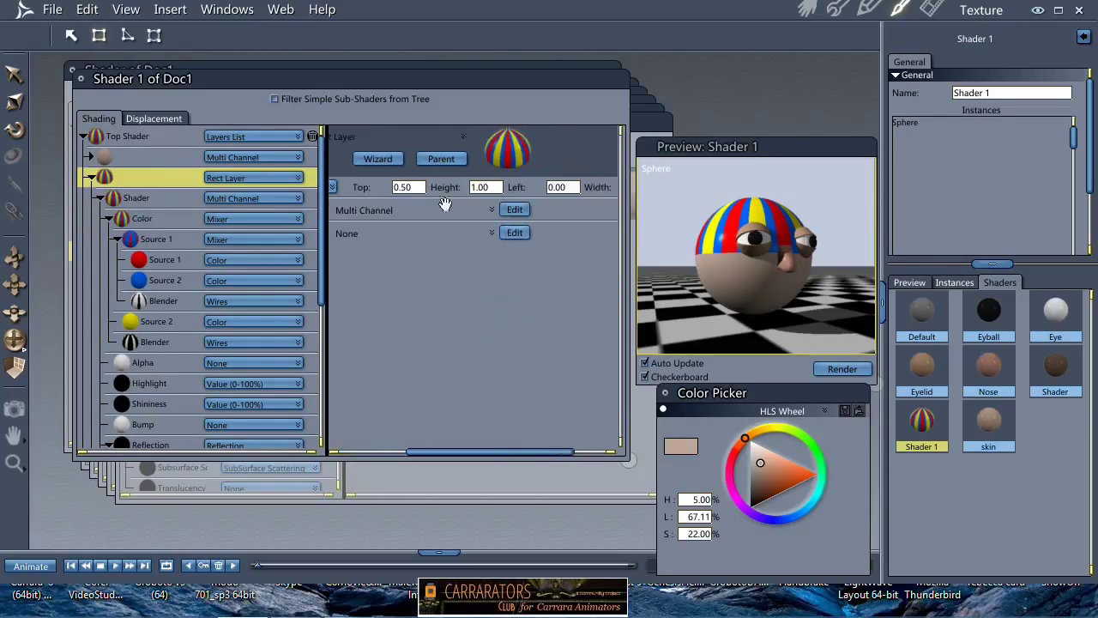
click(419, 186)
key(Up)
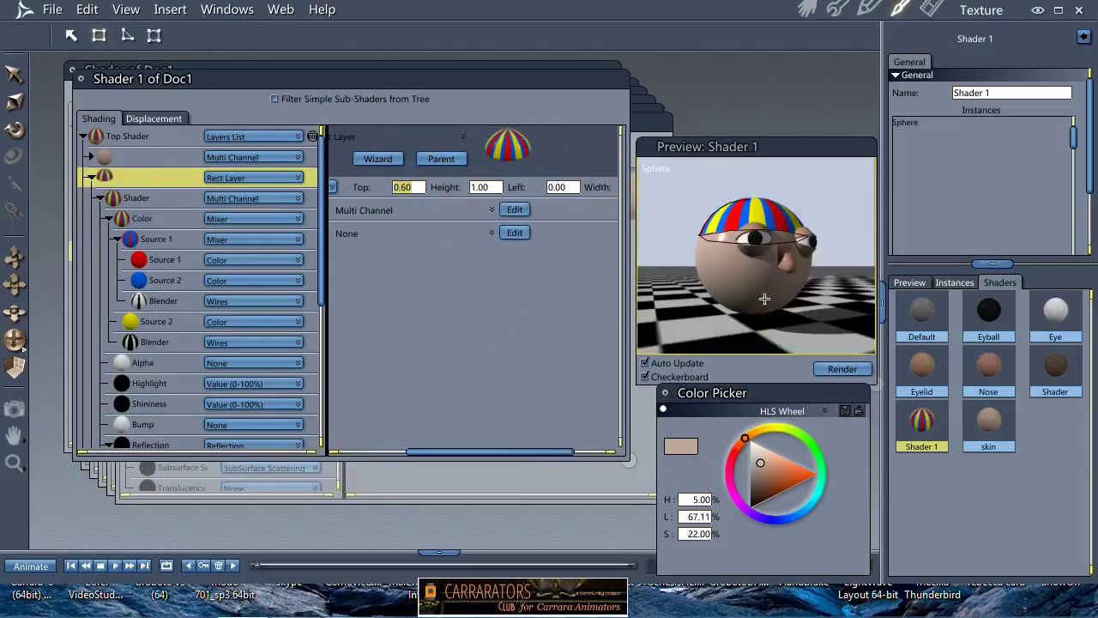
text(.65)
key(Return)
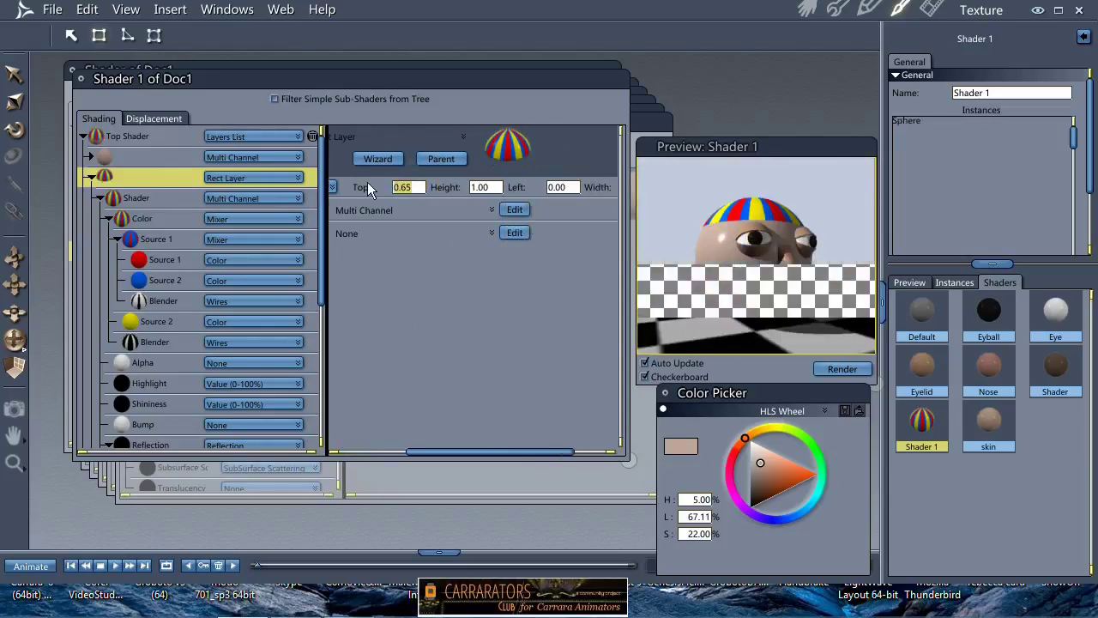
drag(748, 259, 766, 289)
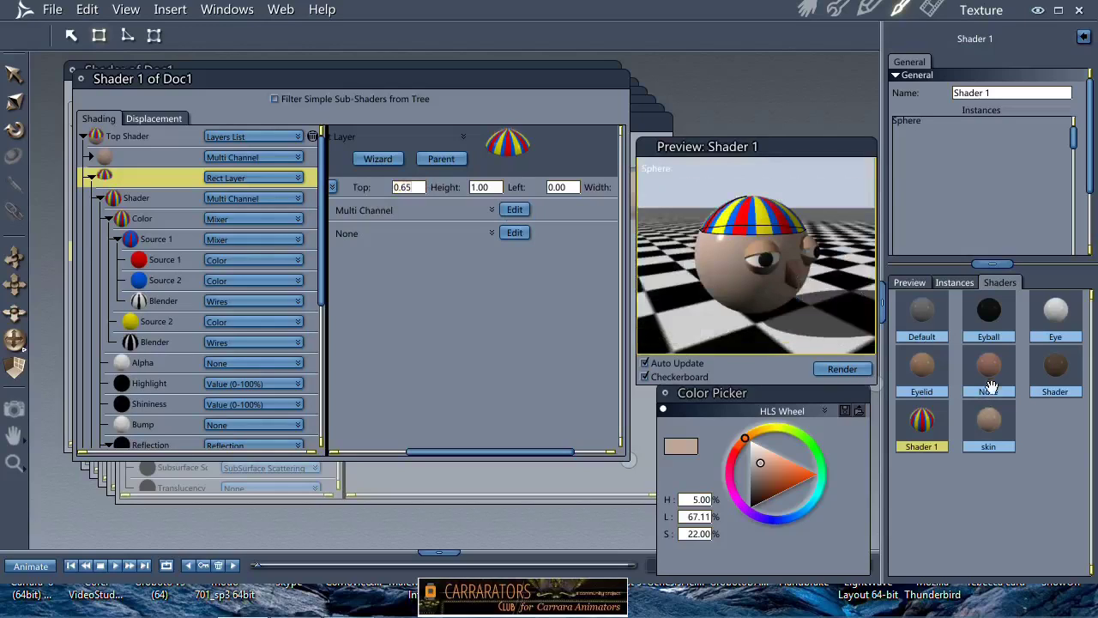
- Darken the Eyelid shader's color to H 6.89, L 46.05 and S 28.57%, and test-render the area around the ball character
double_click(927, 375)
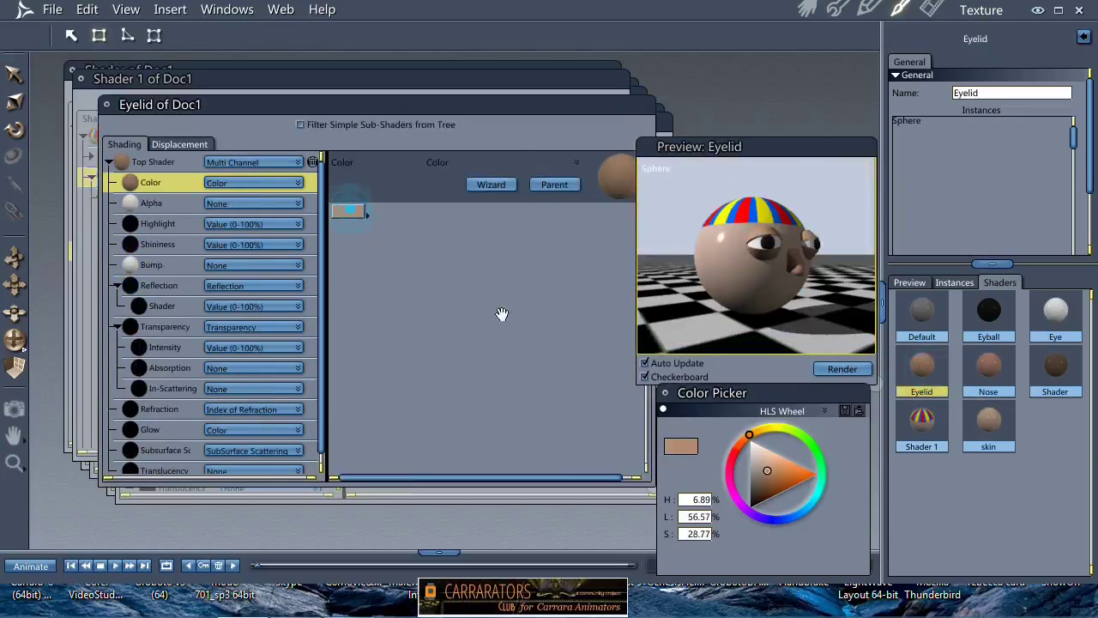
click(768, 476)
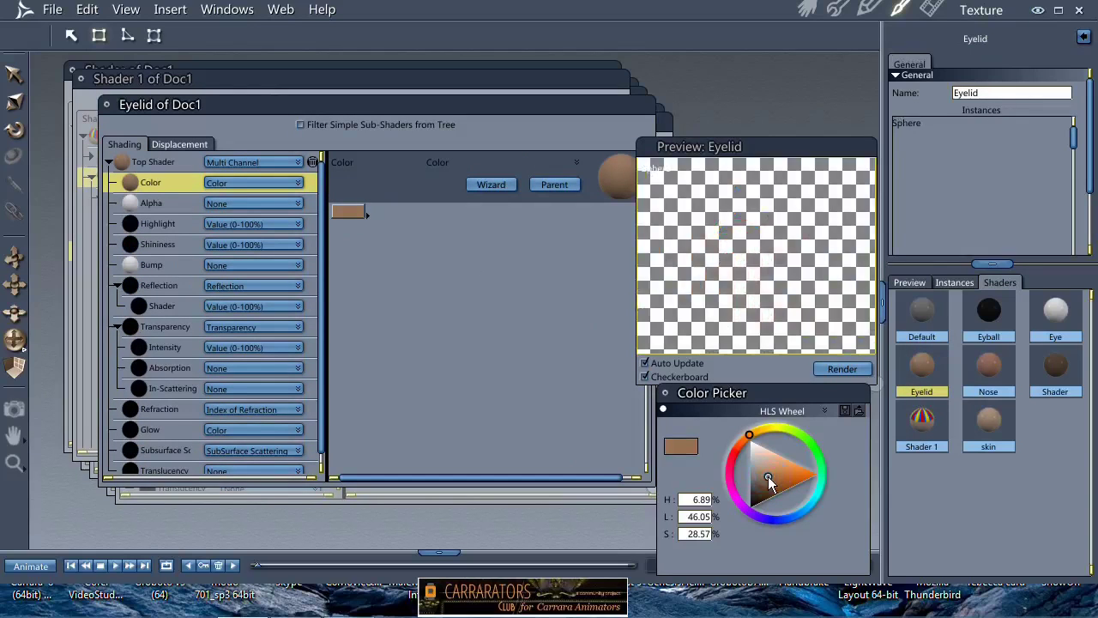
click(806, 9)
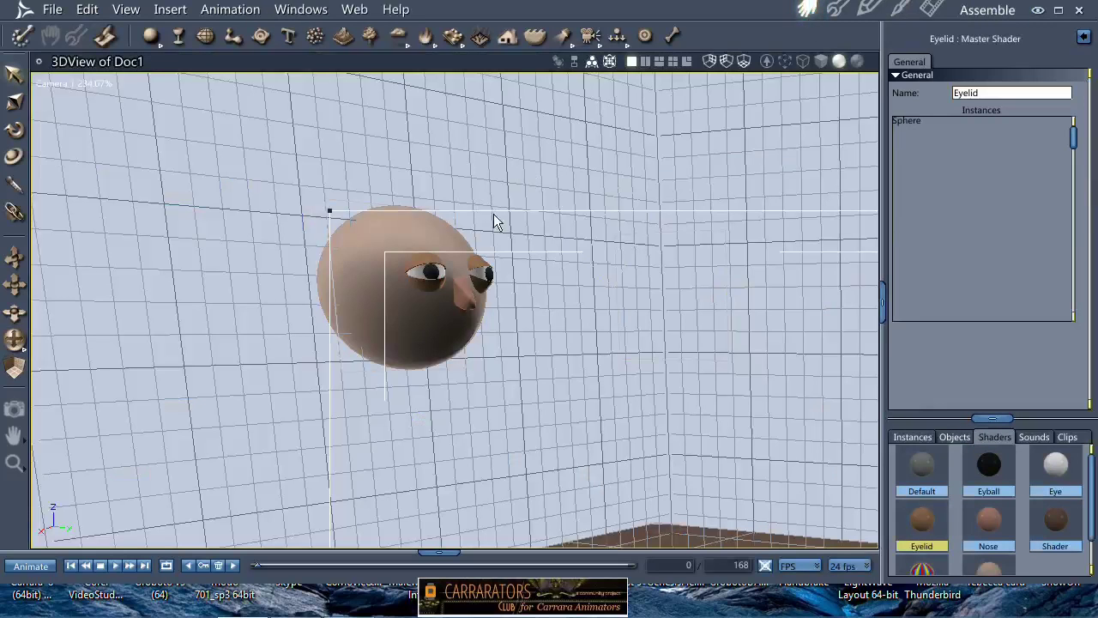
drag(522, 201, 307, 421)
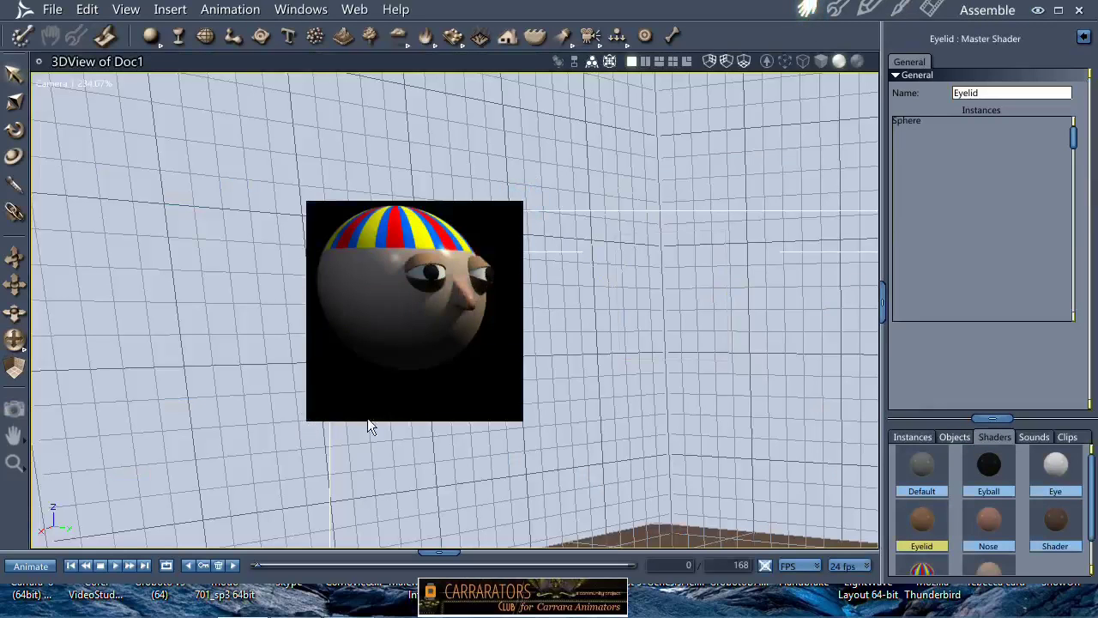
- Play the ball's bounce animation in the 3D view with the whole floor in sight
ctrl+alt+click(478, 282)
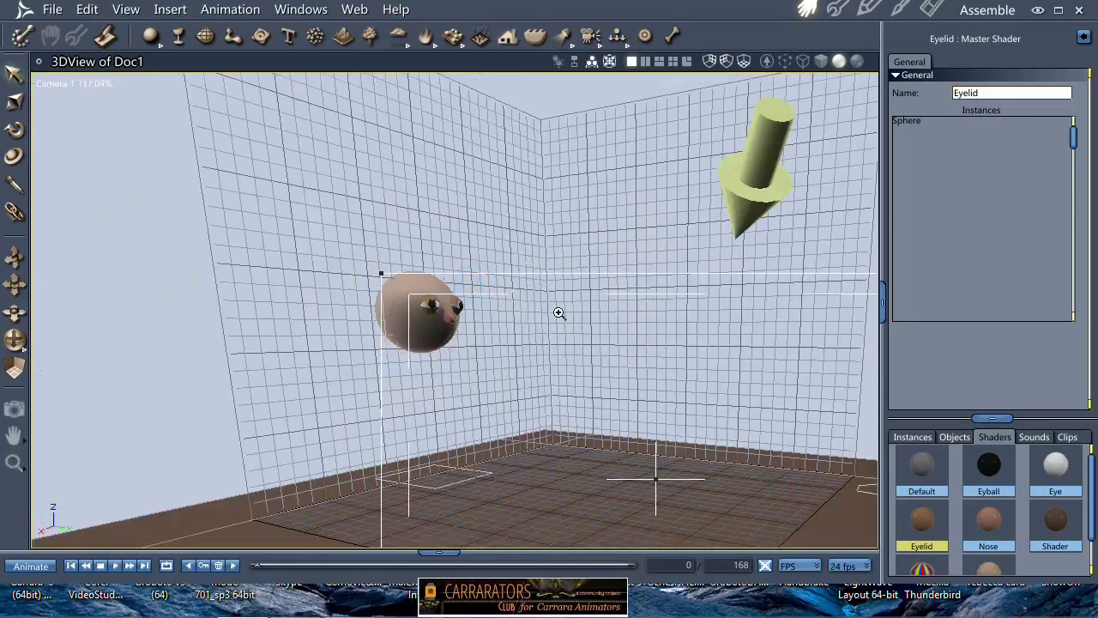
ctrl+alt+click(558, 313)
drag(655, 282, 366, 506)
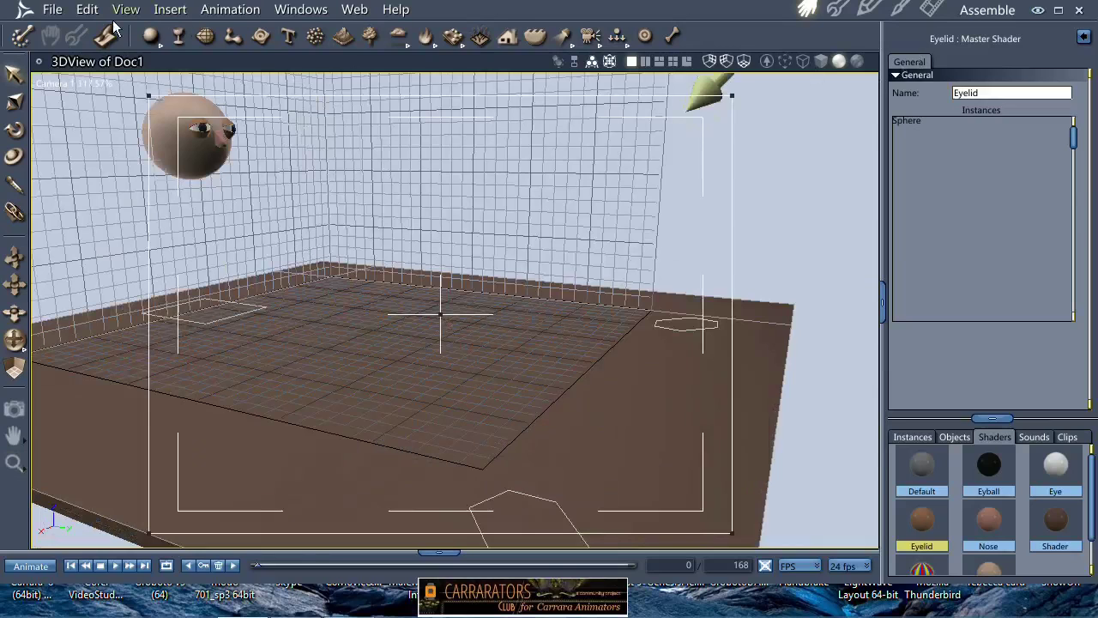
click(930, 11)
click(809, 10)
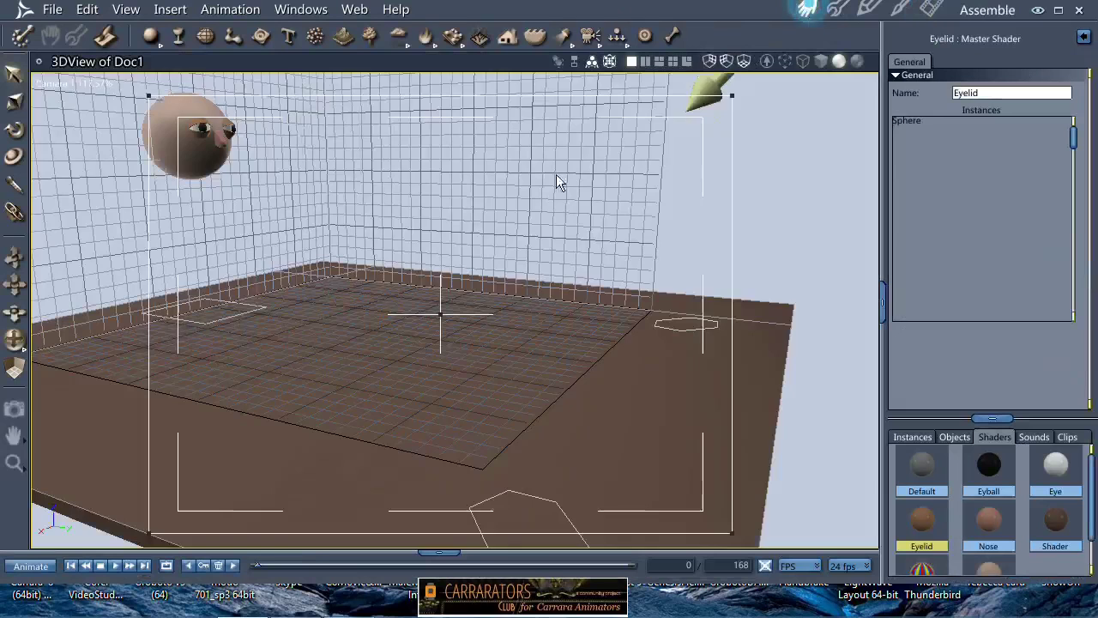
click(115, 566)
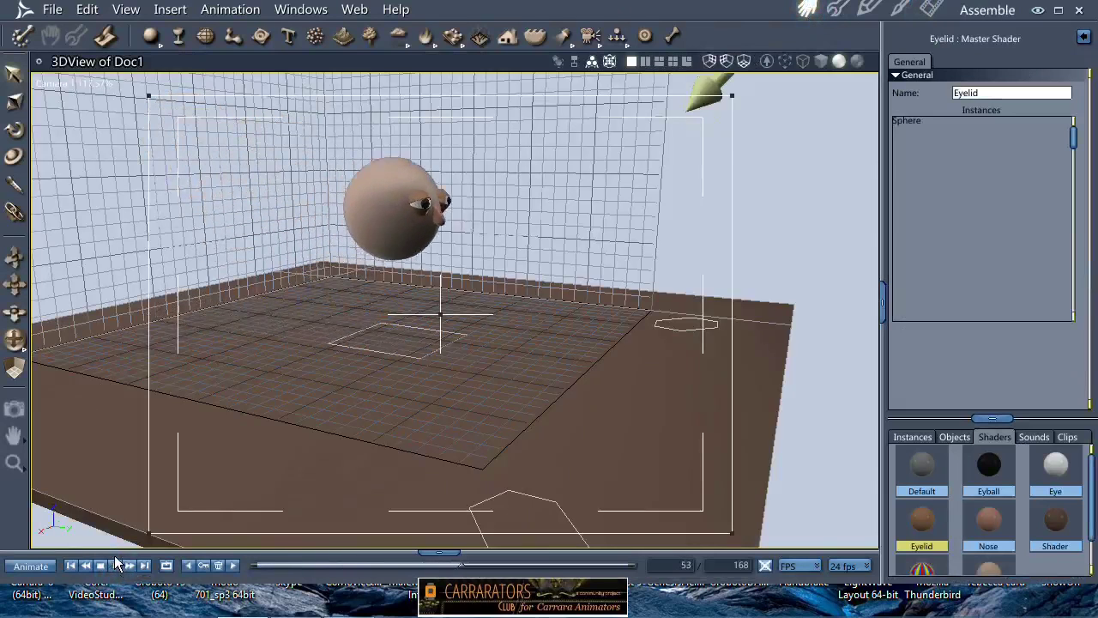
click(117, 565)
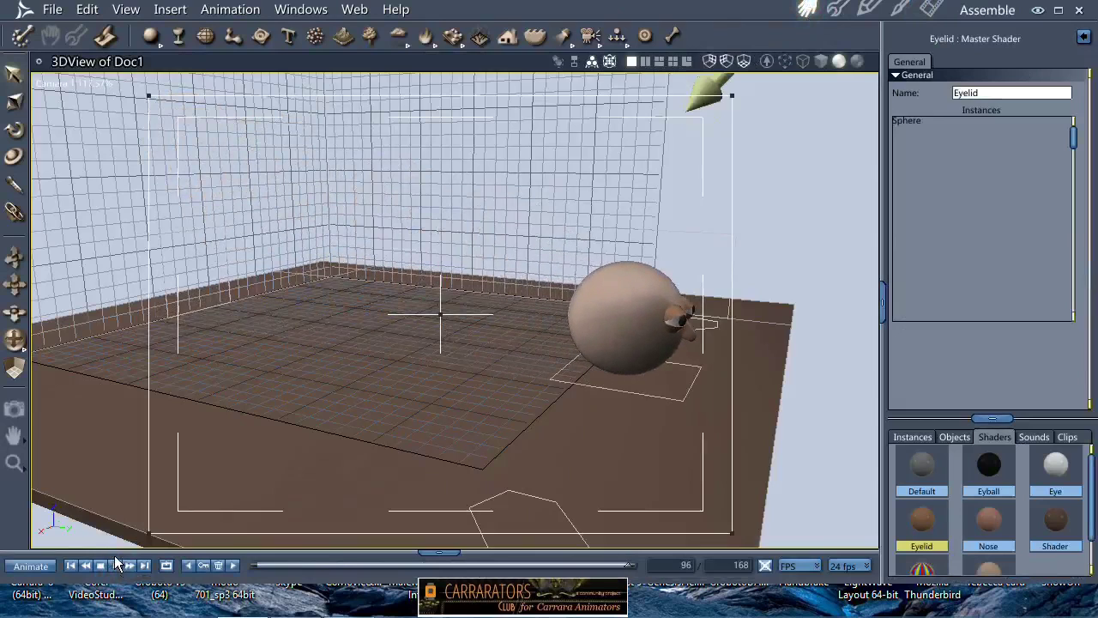
- Set the render output's image size to 320 by 240 pixels with proportions kept
click(930, 9)
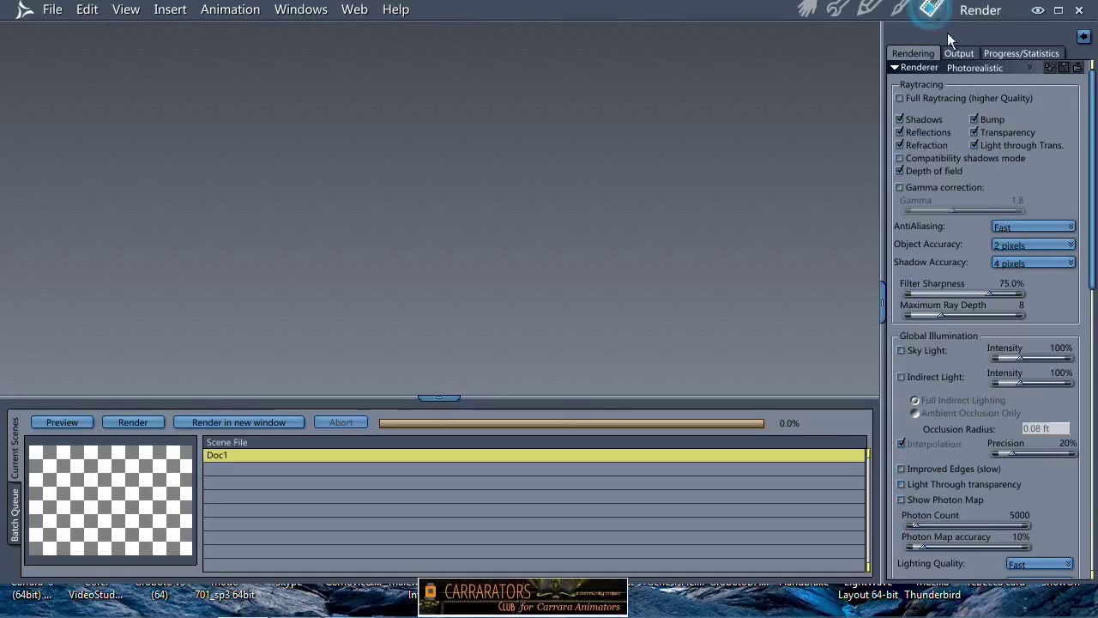
click(961, 53)
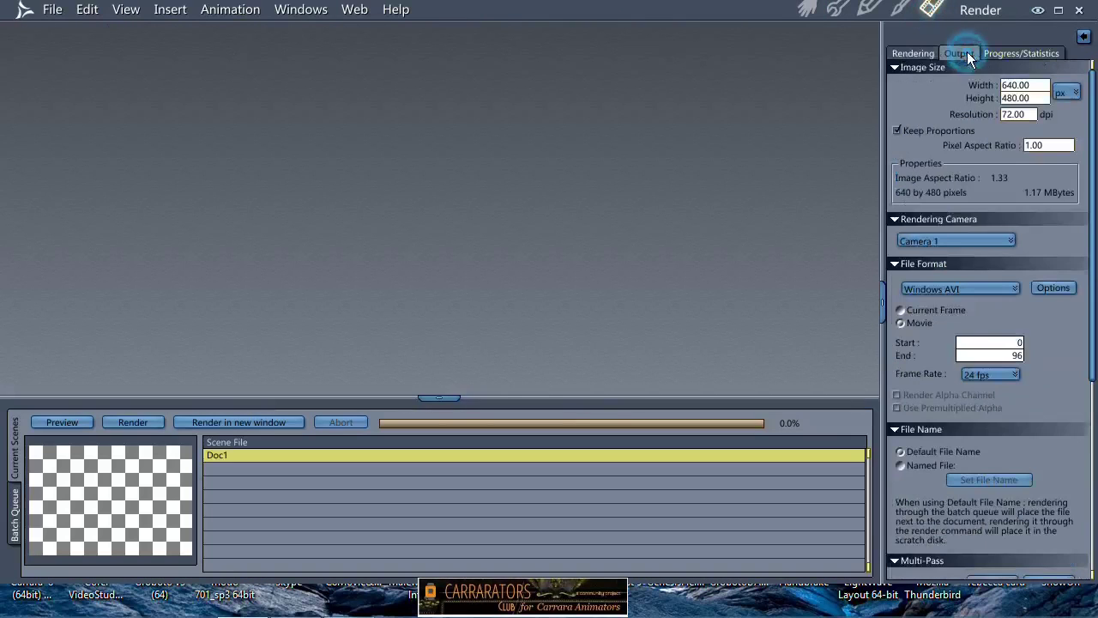
click(1036, 85)
text(320)
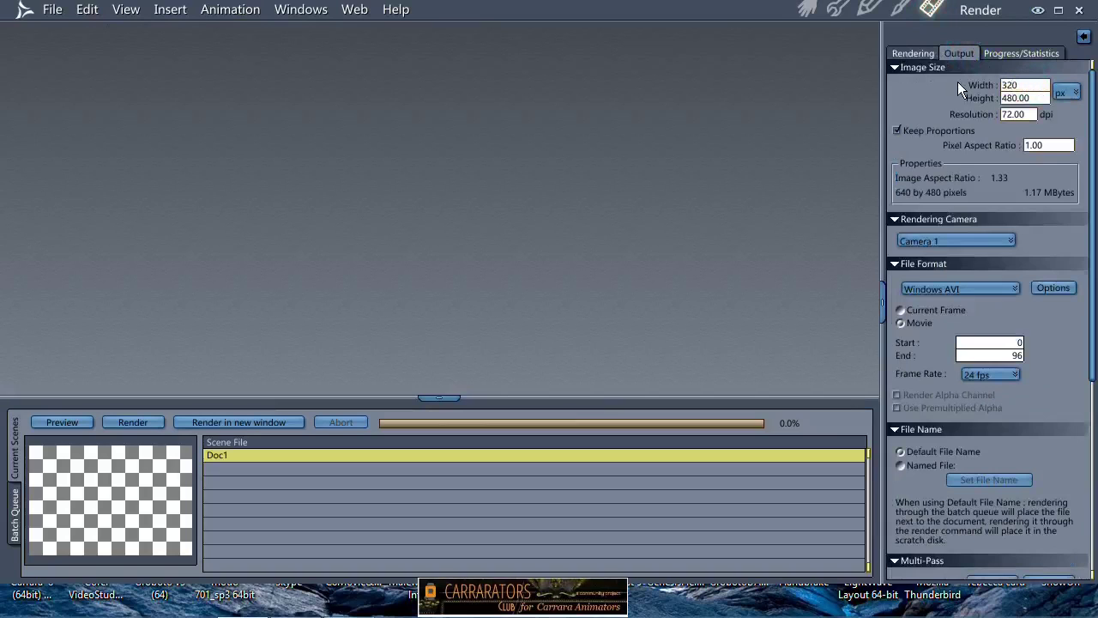
click(1043, 97)
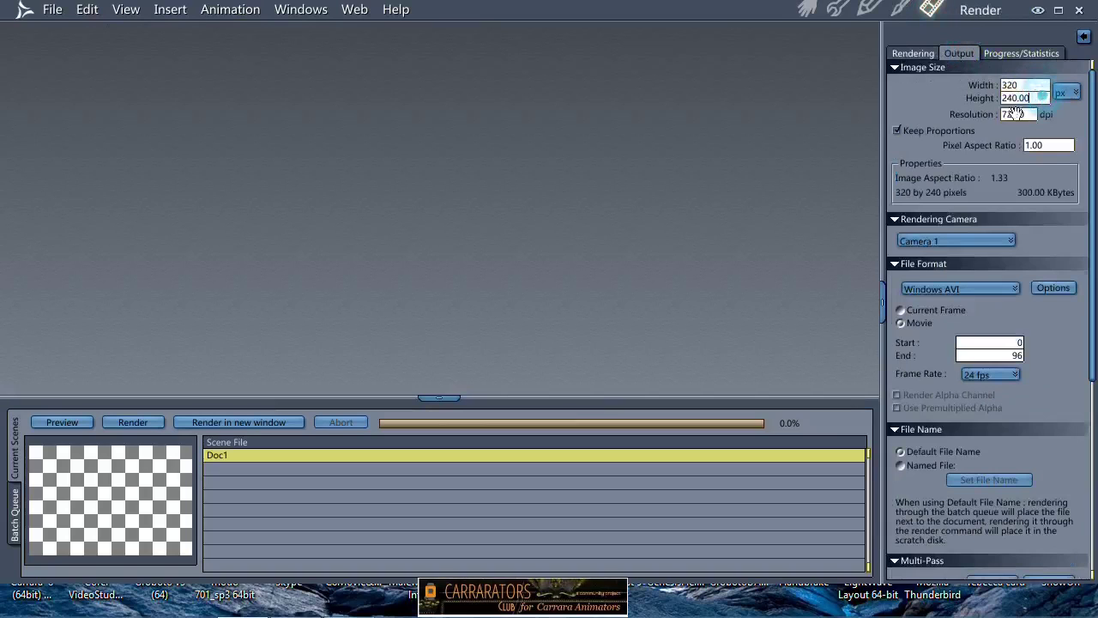
- Set the render's named output file to bALLbOUNCE1.avi in the Carrara 8.5 testing folder, declining to replace the existing BallBounce movie
click(938, 471)
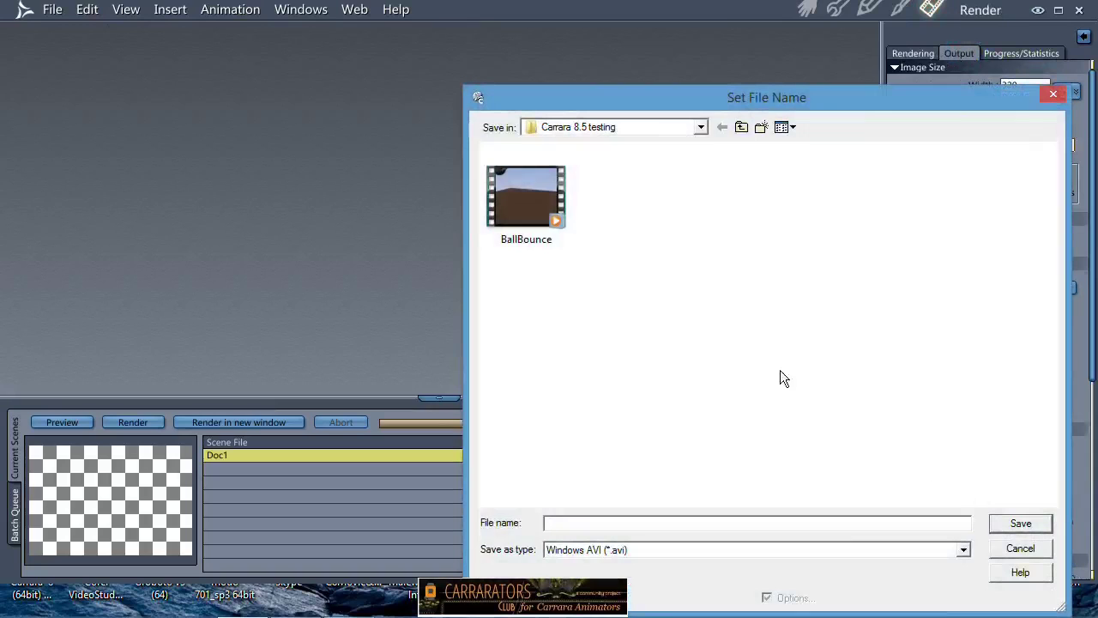
click(562, 522)
text(b)
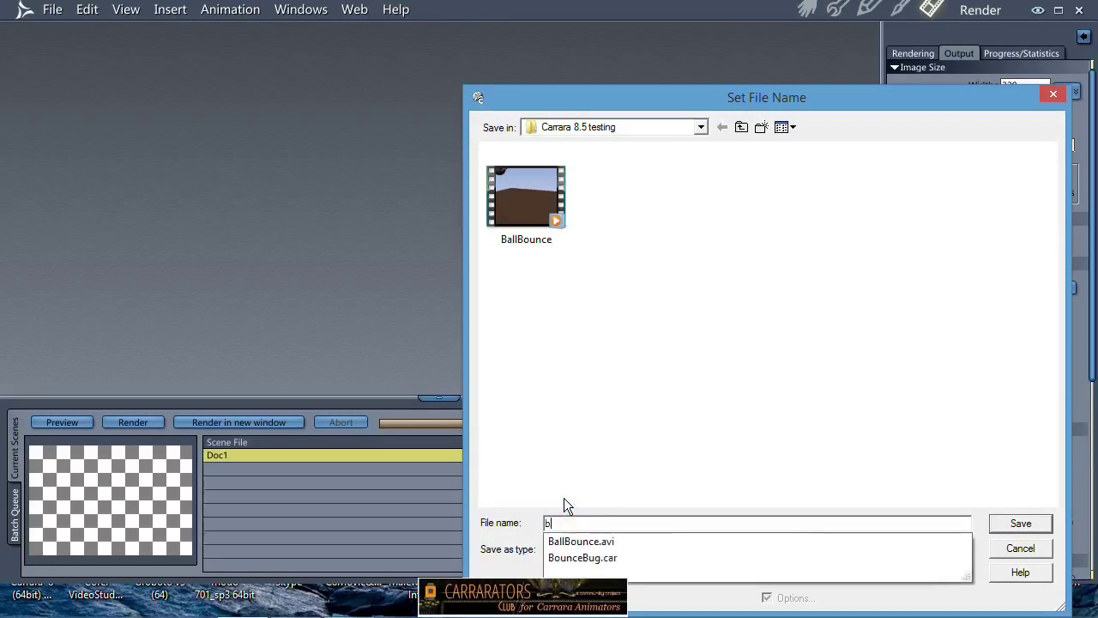
text(ALLbOU)
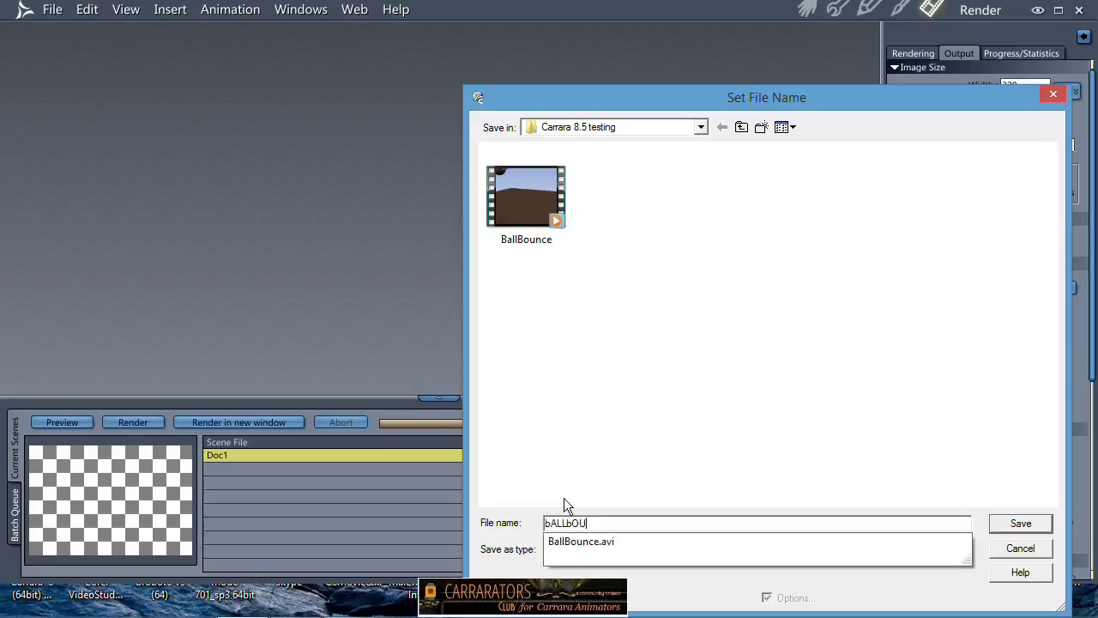
text(NCE)
key(Return)
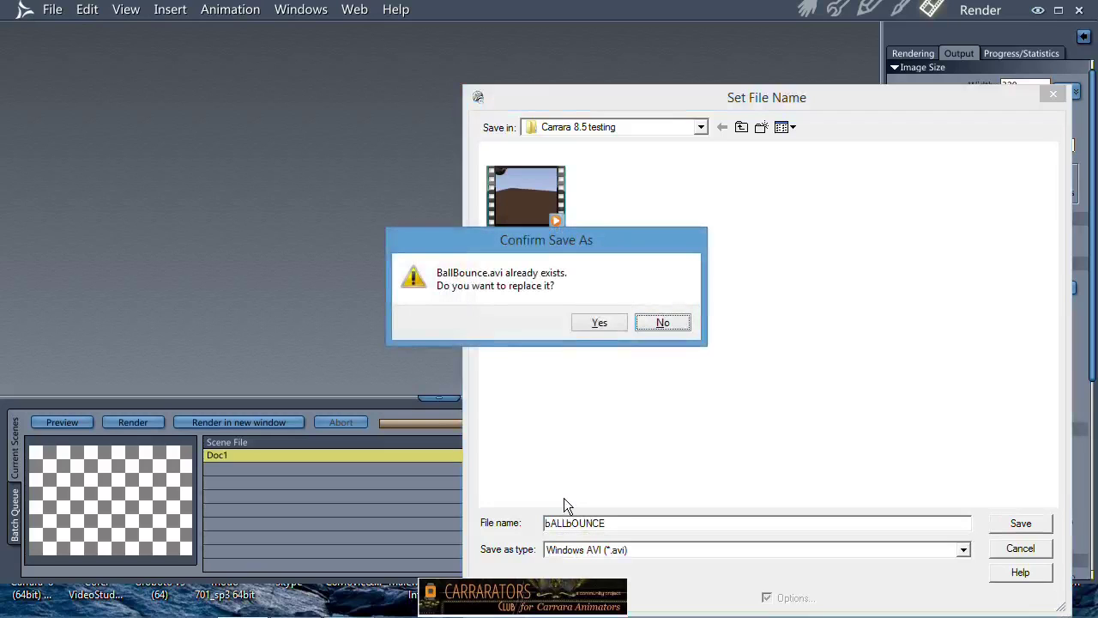
click(662, 327)
click(615, 522)
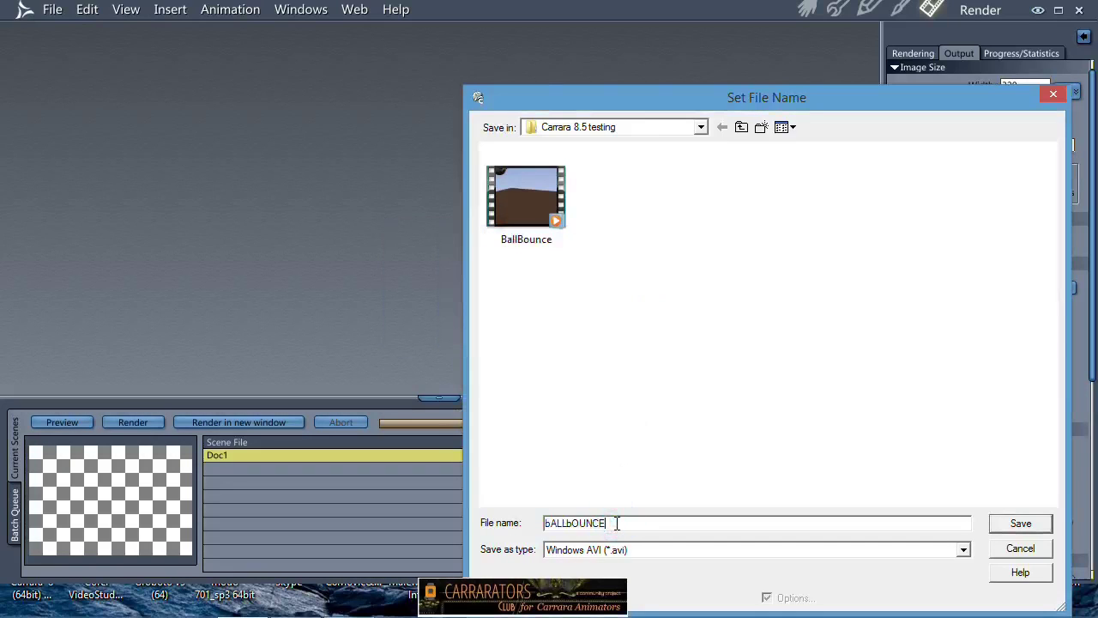
click(1020, 523)
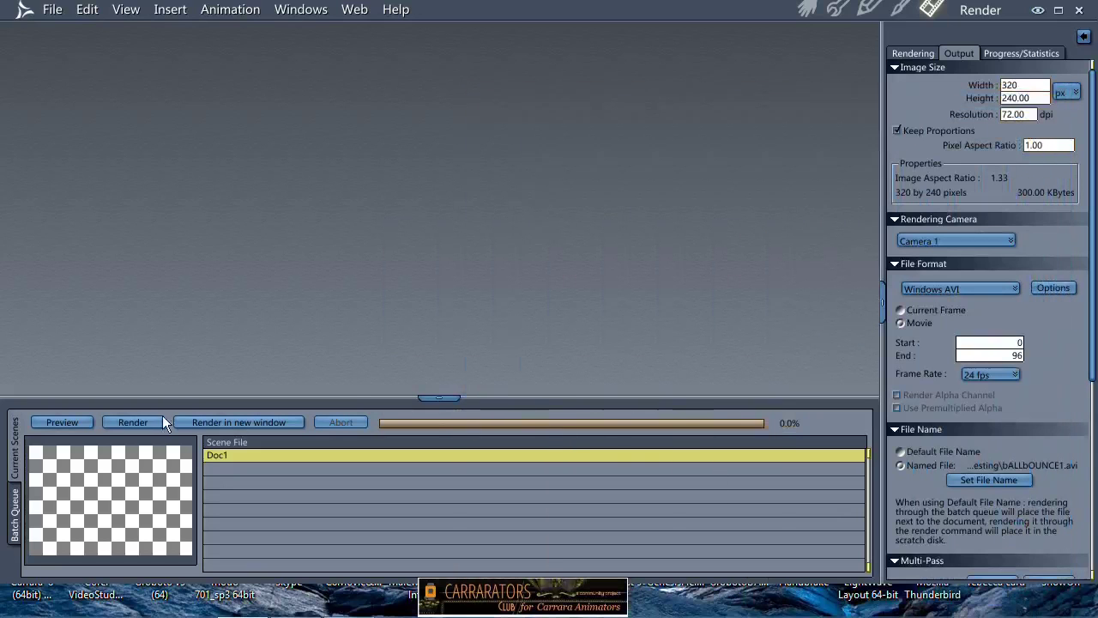
- Render the Doc1 movie for frames 0 to 96 and play back the finished AVI
click(137, 422)
drag(438, 398, 442, 473)
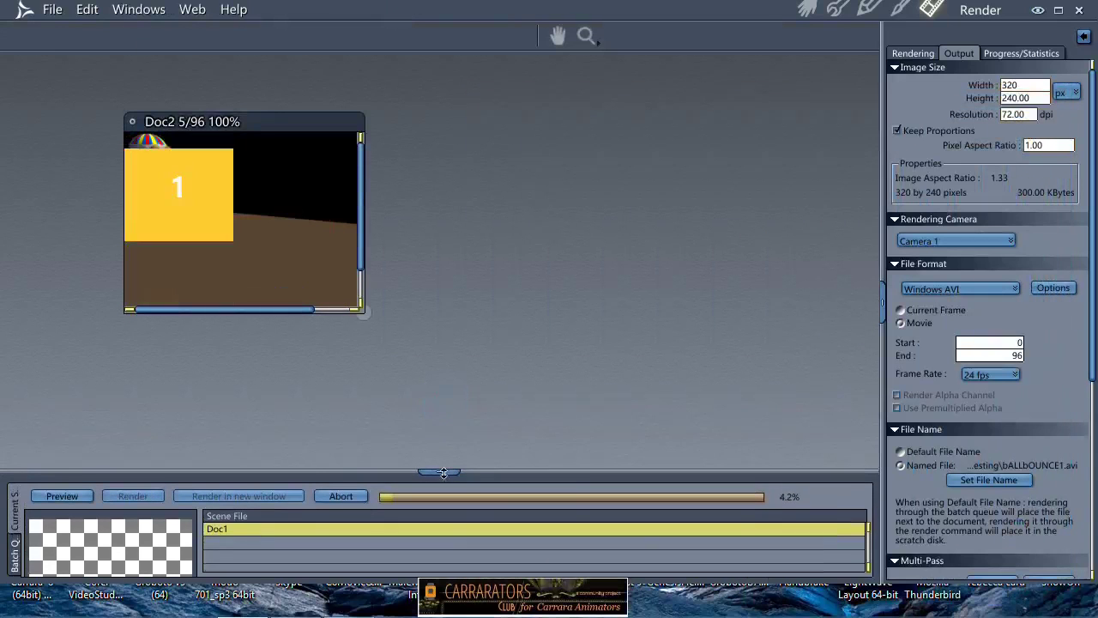
drag(363, 313, 485, 350)
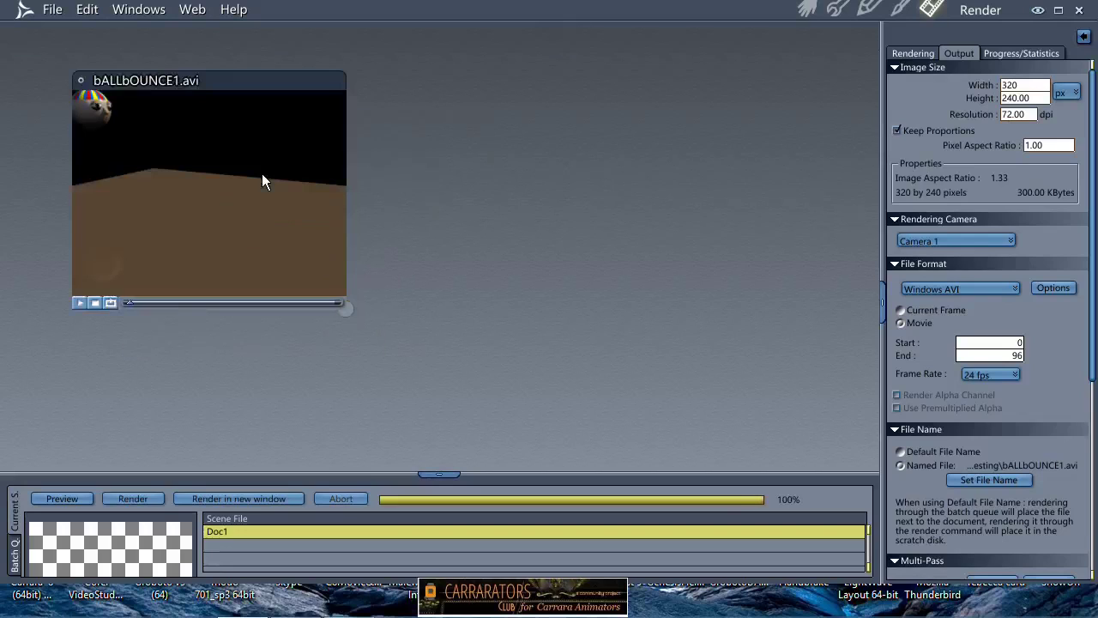
click(81, 302)
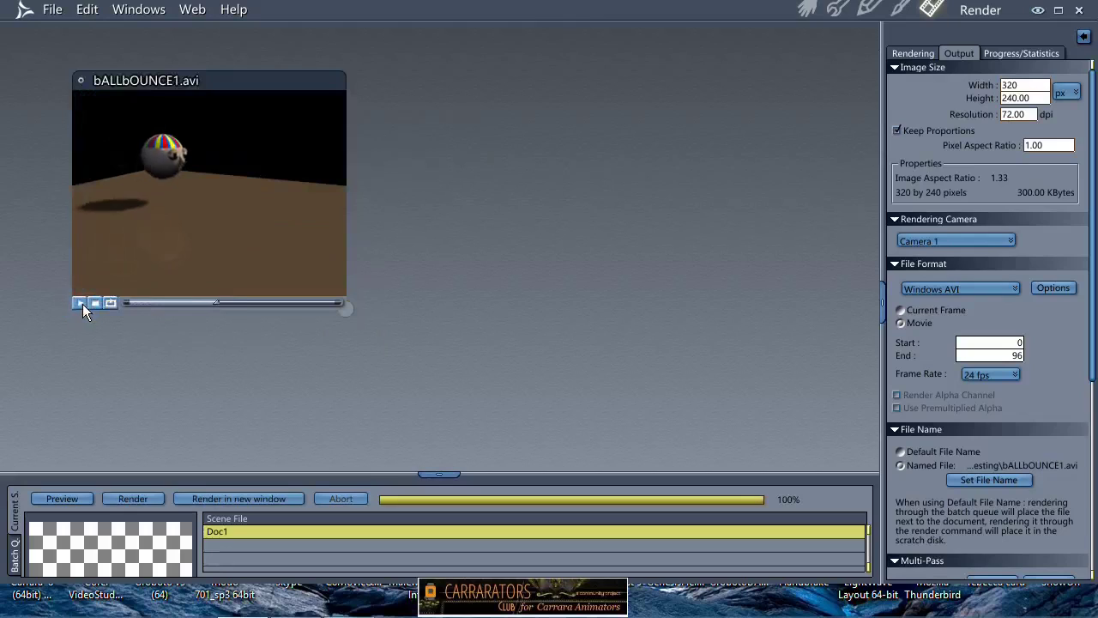